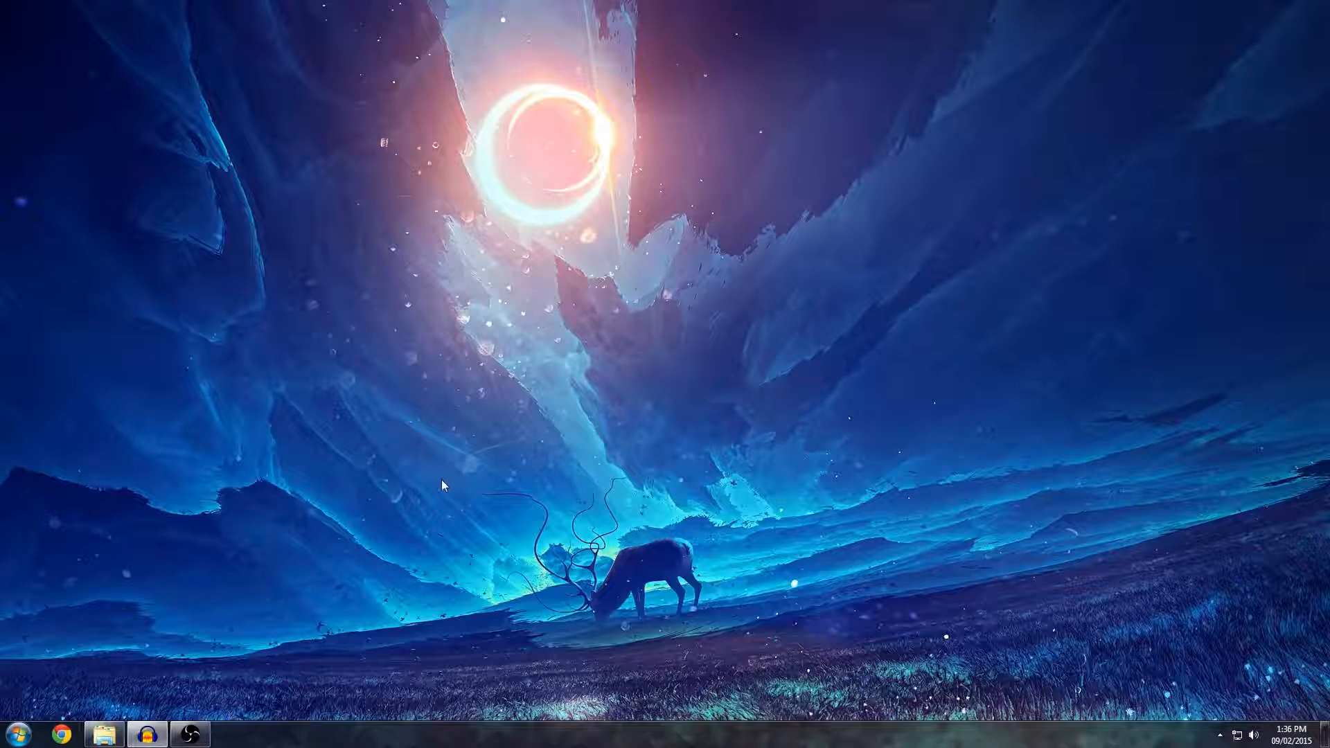
Search Google in Chrome for SrcDemo2 and open the Steam forum thread about rendering smoother Source engine movies.
click(77, 732)
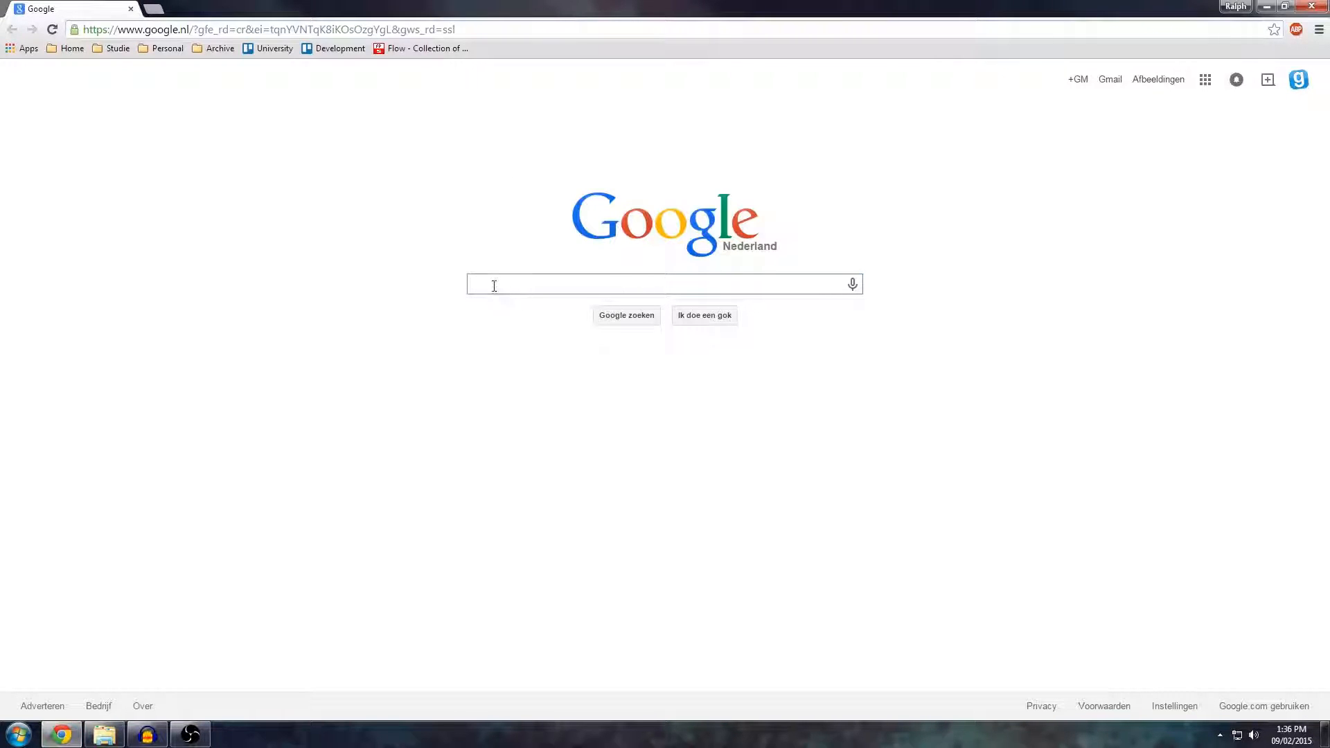
text(SrcDemo2)
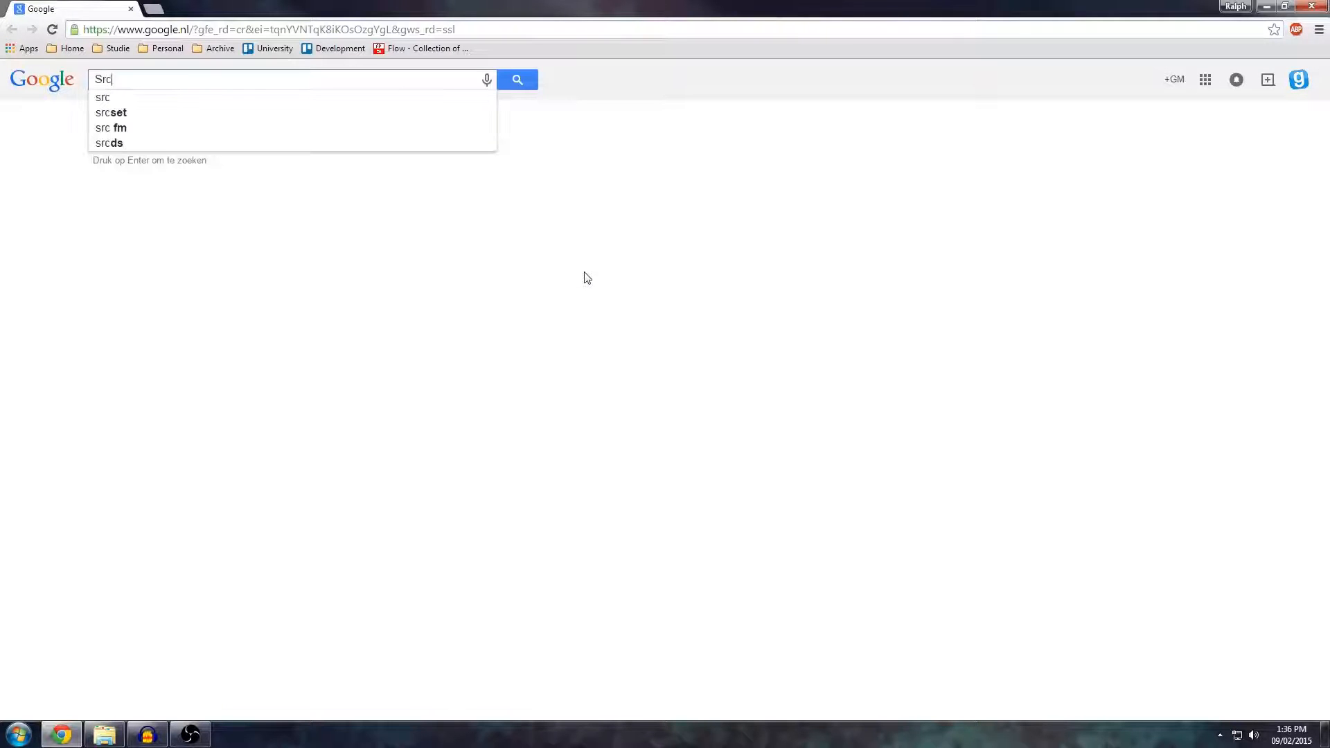
key(Return)
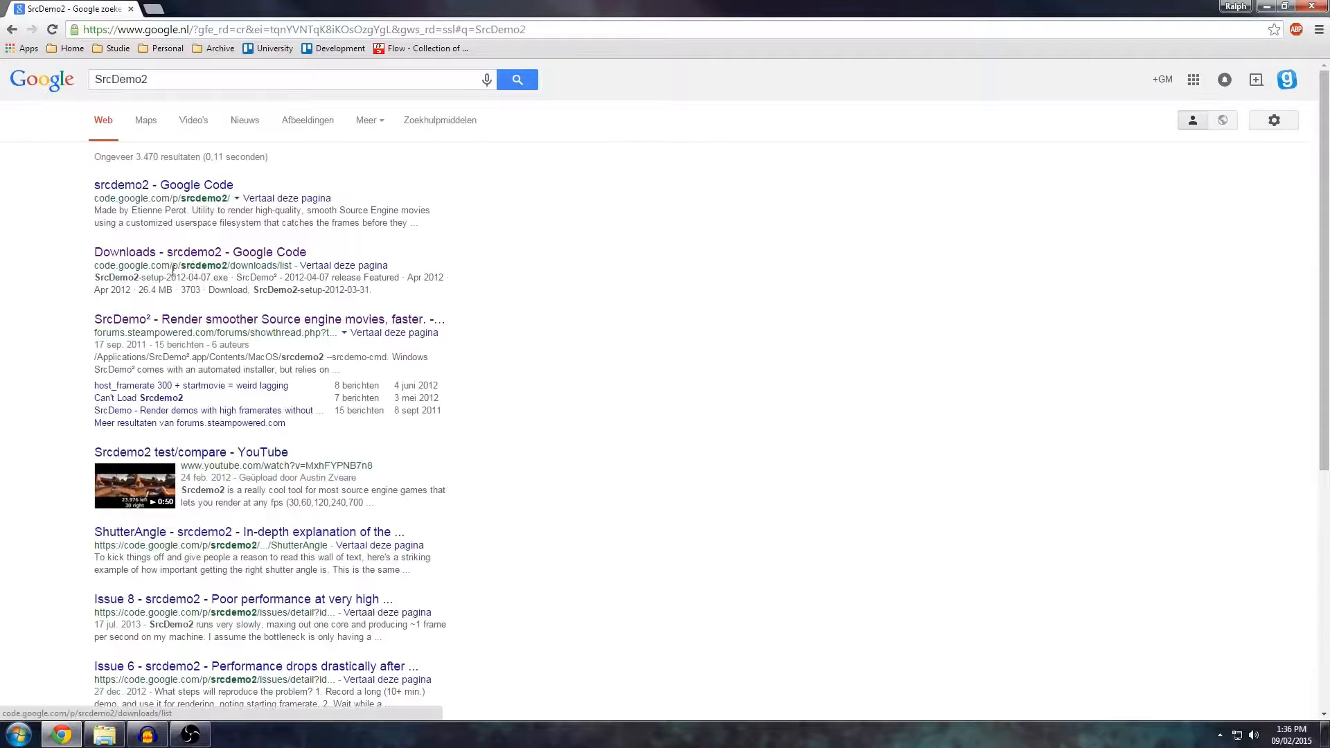
click(189, 333)
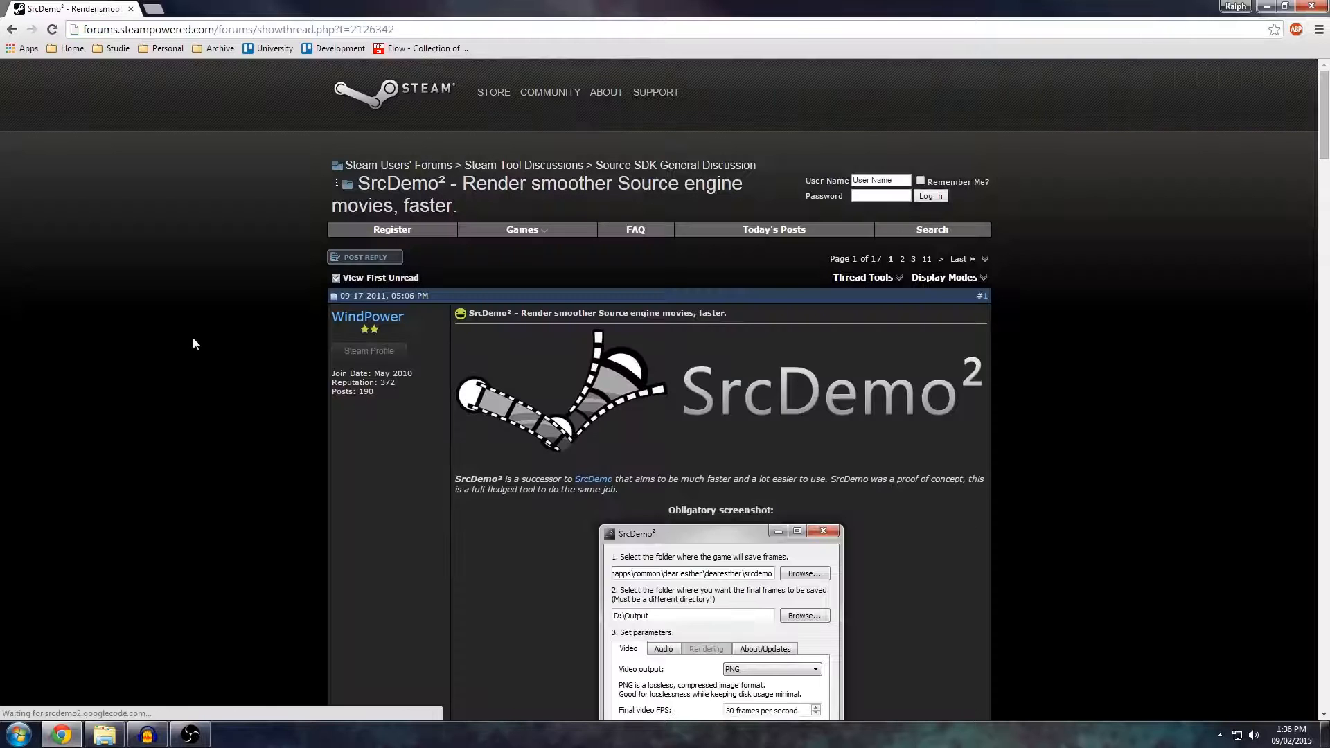
Open the Dokan library and SrcDemo² links from the thread's Windows installation section in new tabs.
scroll(280, 223, down, 1)
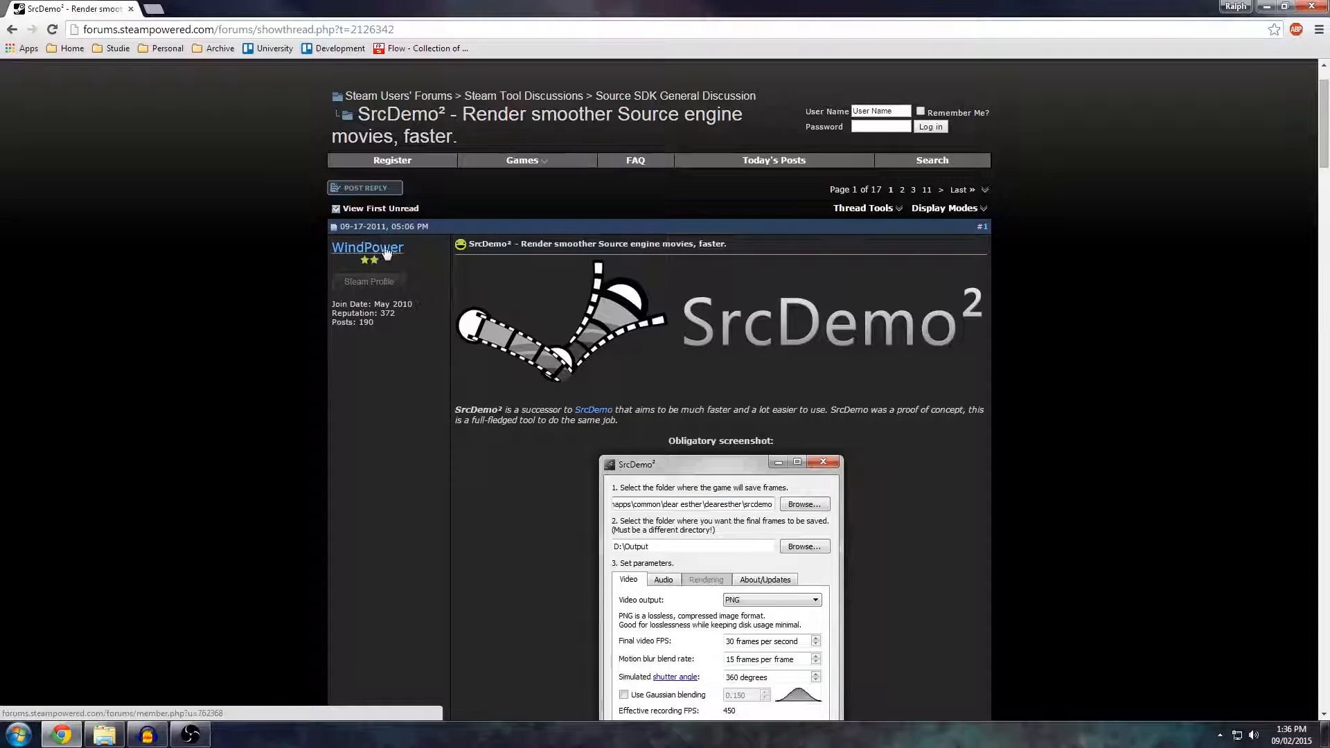
scroll(485, 294, down, 1)
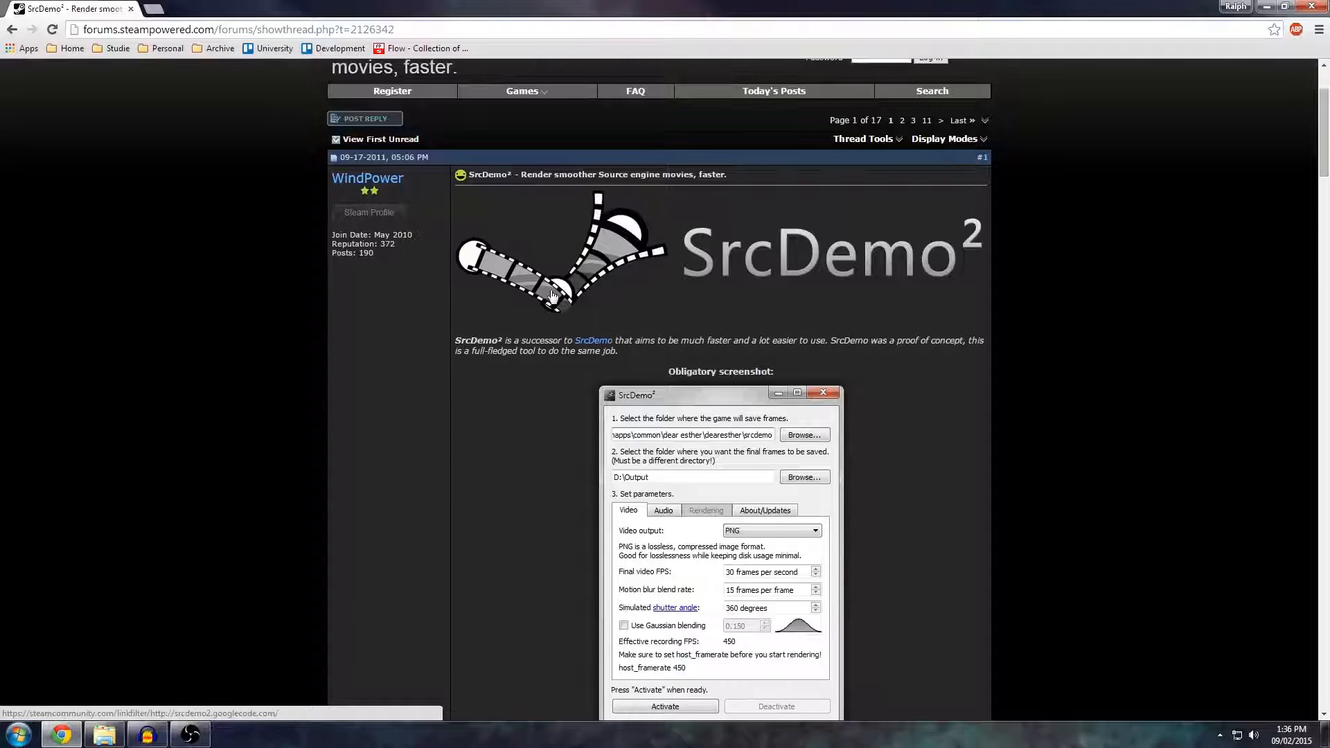
scroll(884, 263, down, 2)
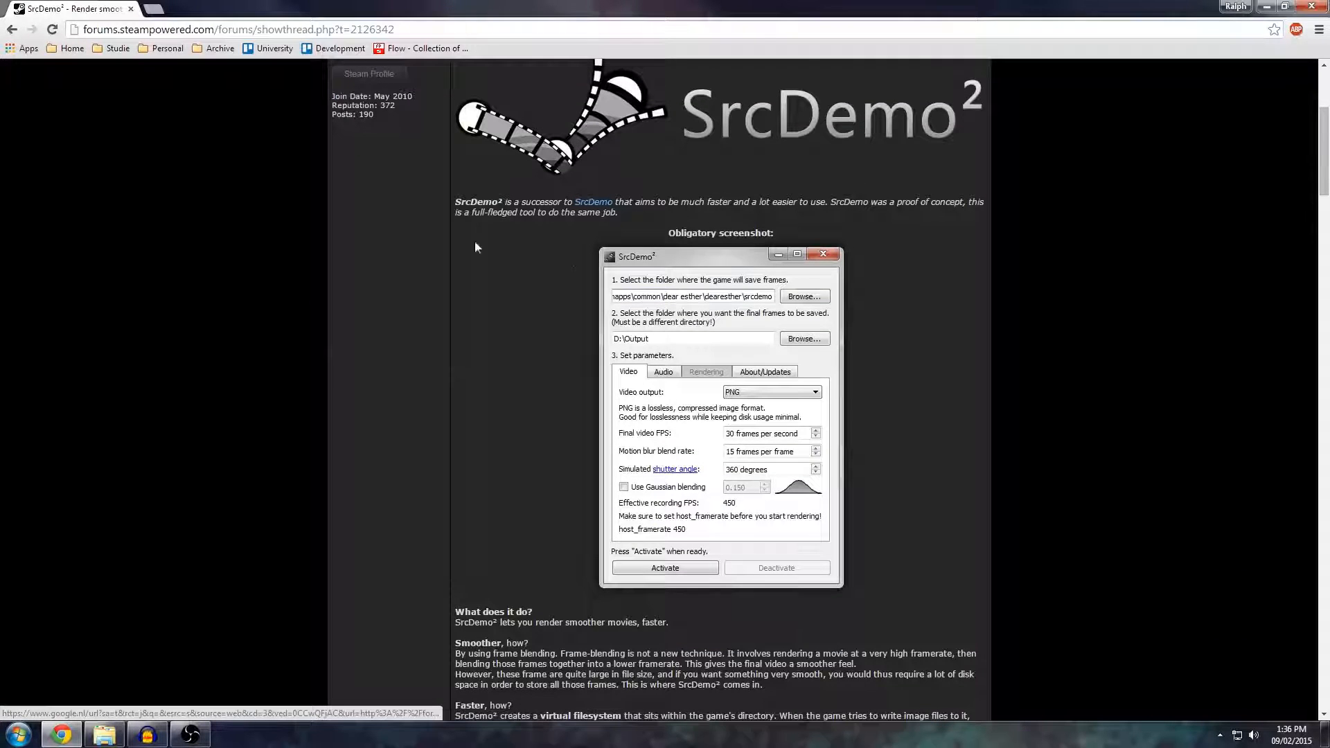
scroll(478, 263, down, 4)
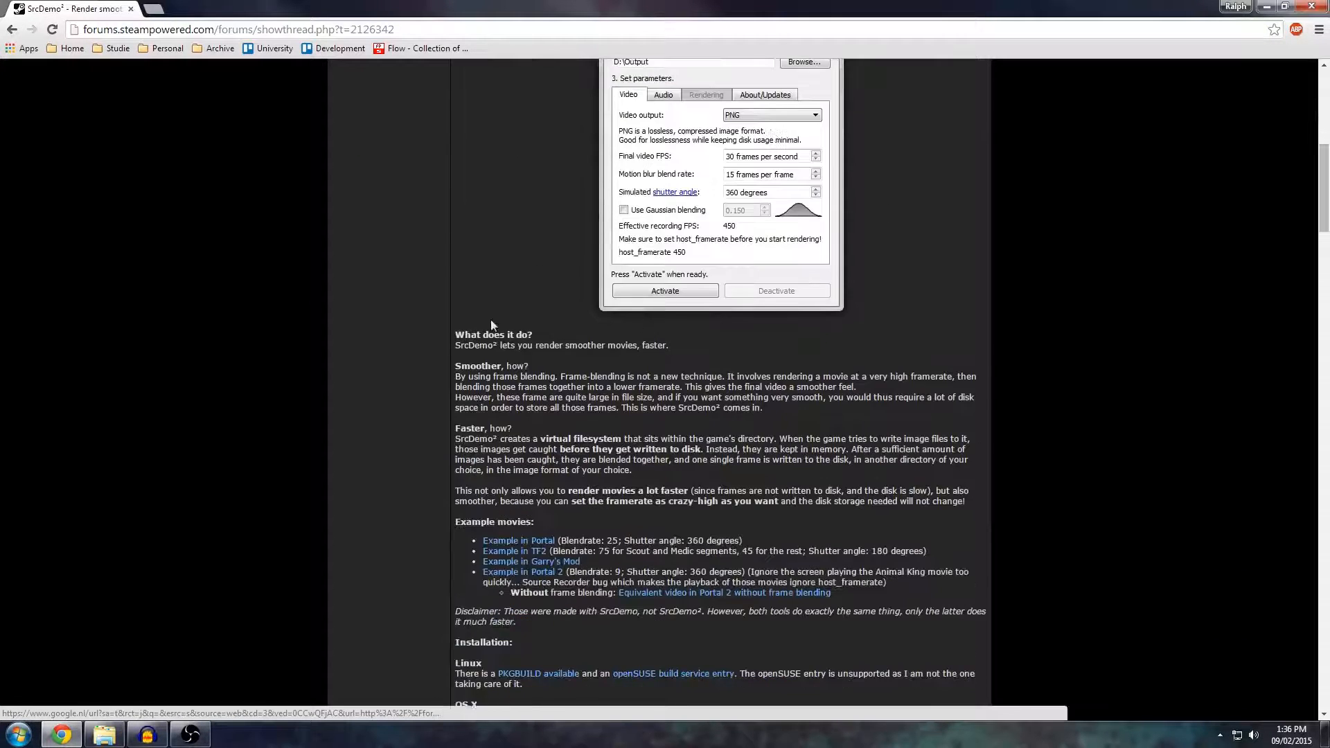
scroll(476, 269, down, 2)
scroll(604, 201, down, 6)
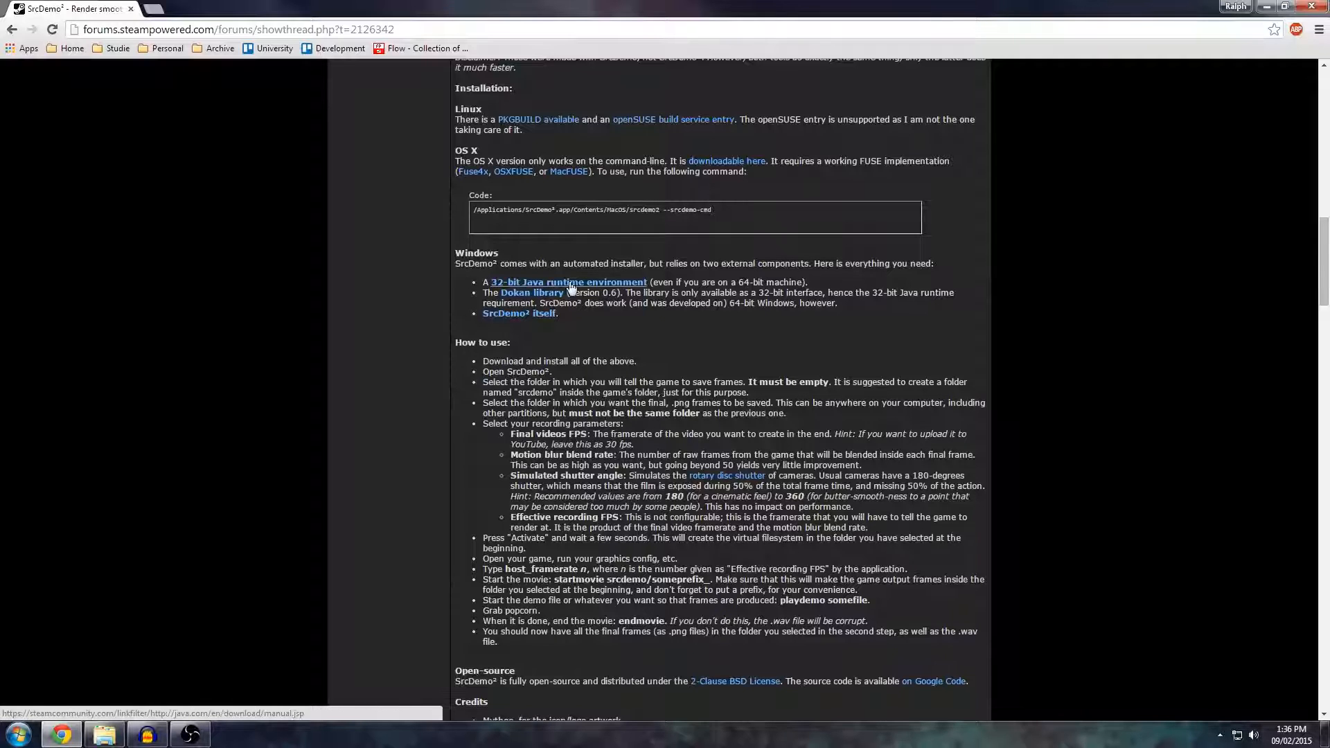
middle_click(523, 296)
middle_click(521, 315)
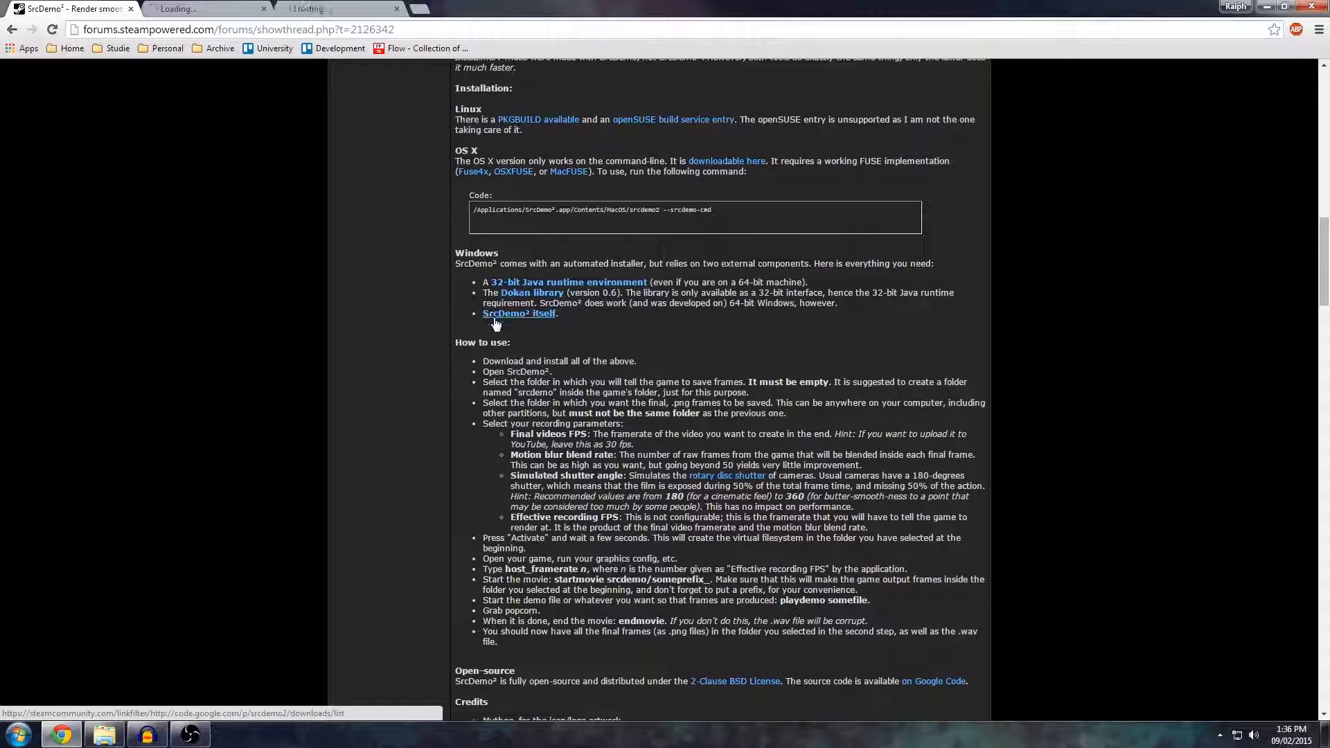
Download dokan-0.6.0 from the Dokan page and SrcDemo2-setup-2012-04-07.exe from the srcdemo2 downloads page.
click(225, 12)
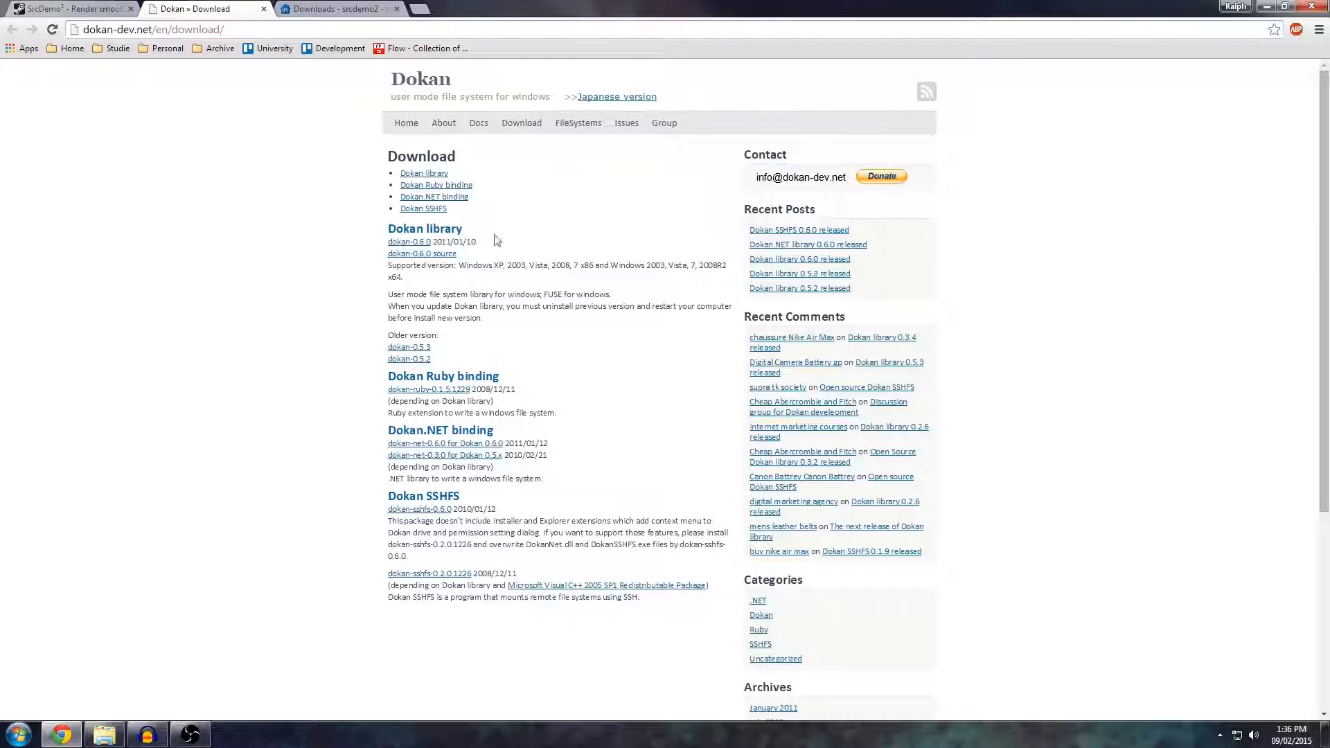
click(412, 244)
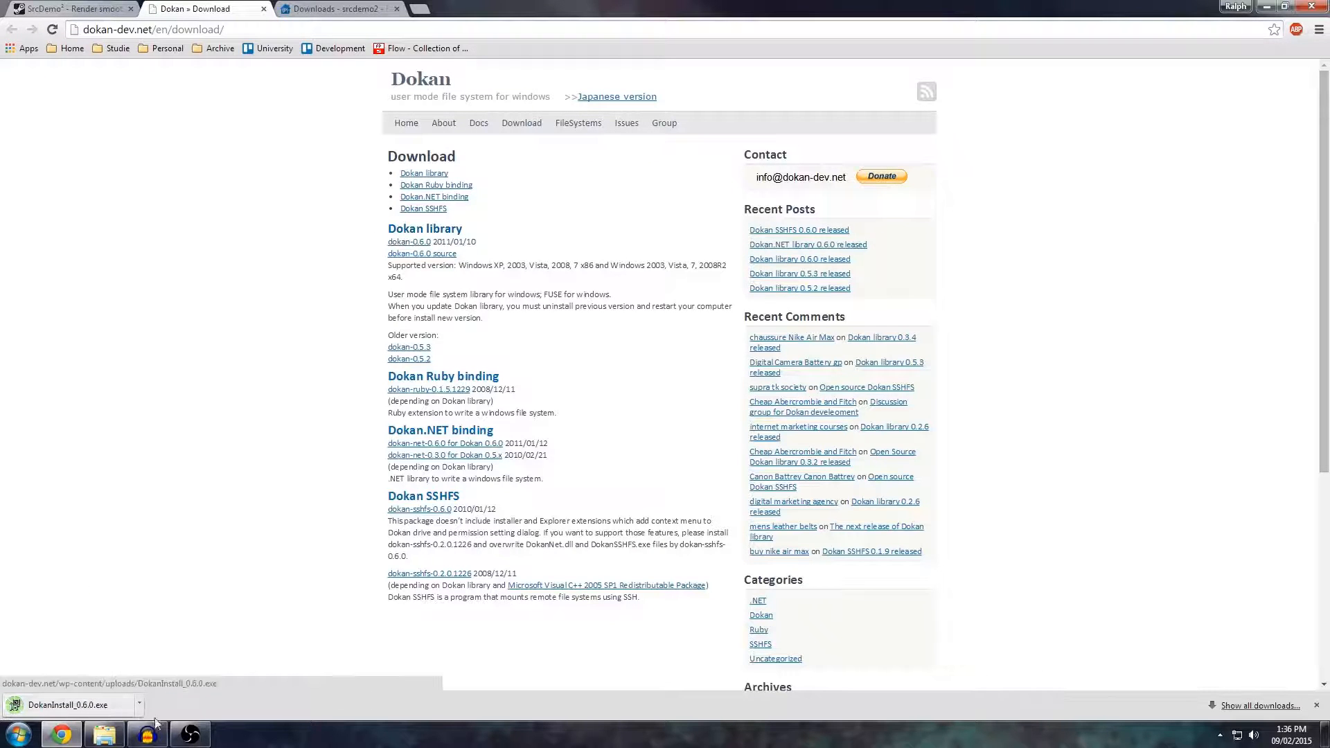
click(346, 11)
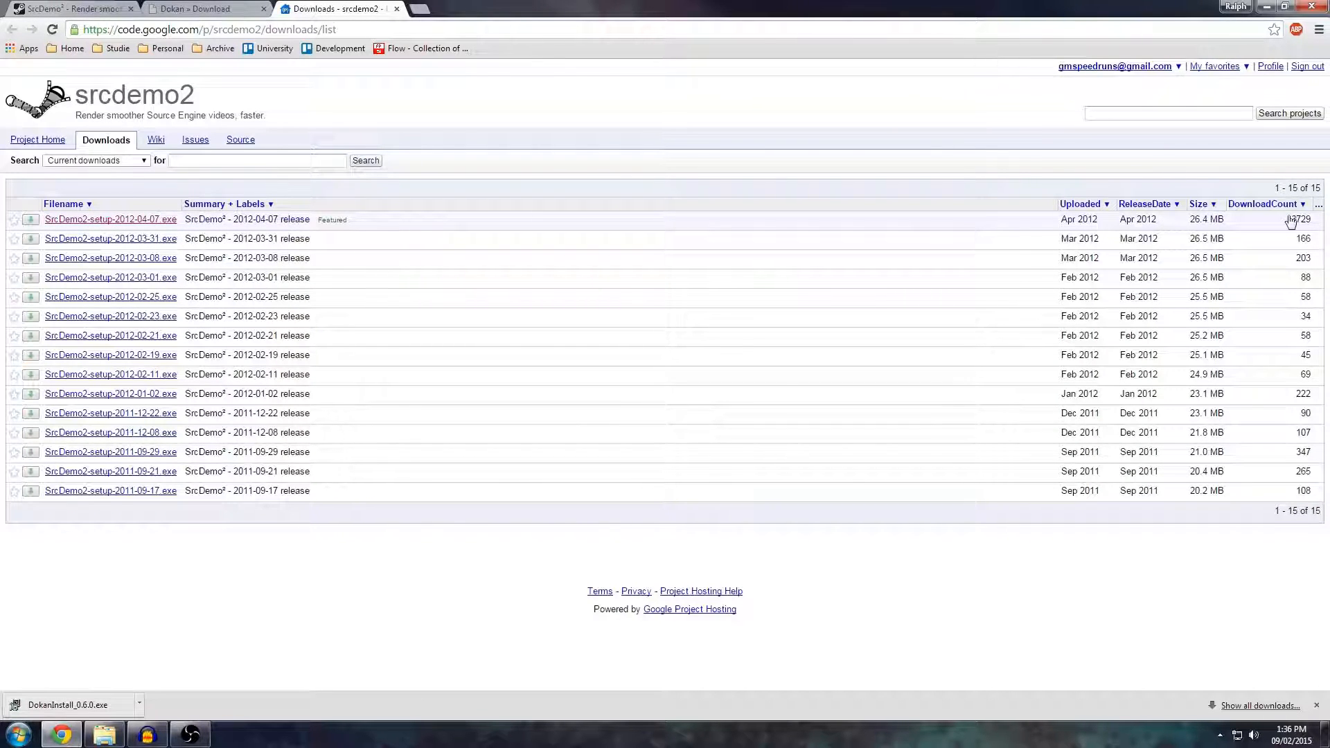
click(138, 221)
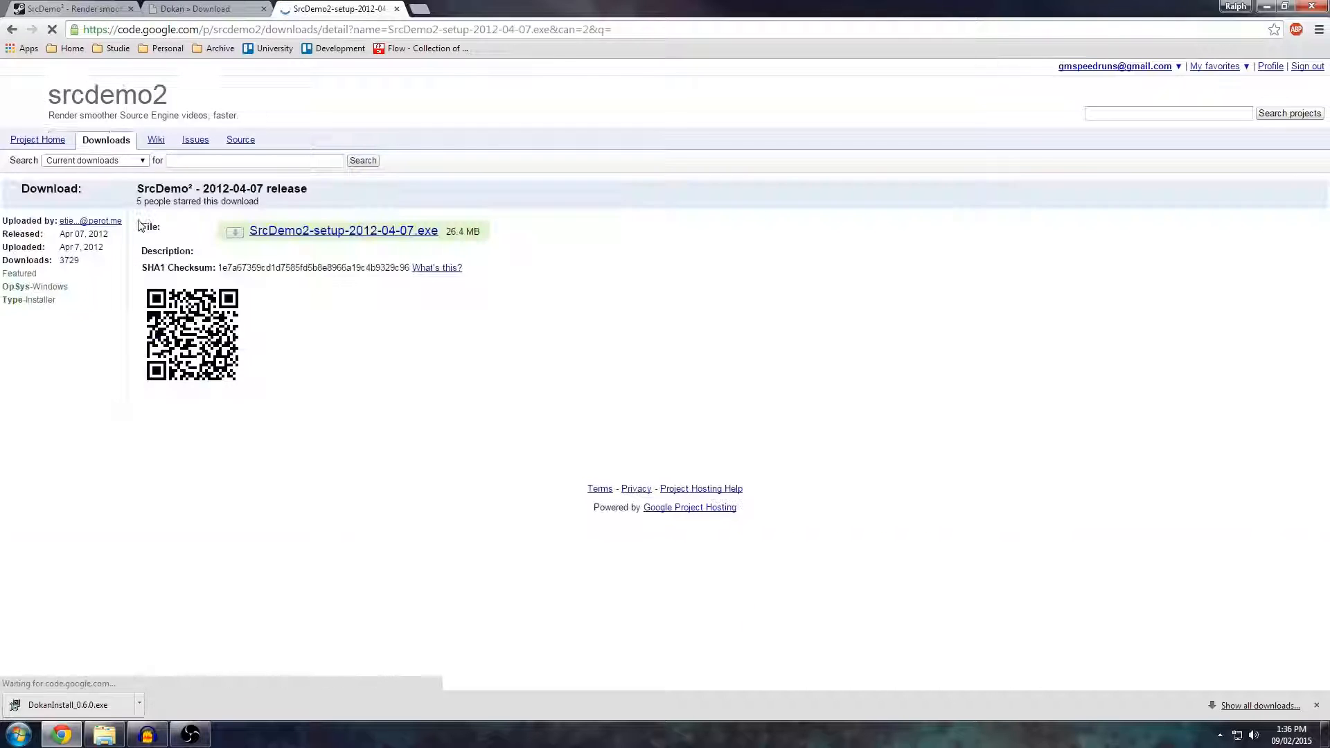
click(338, 233)
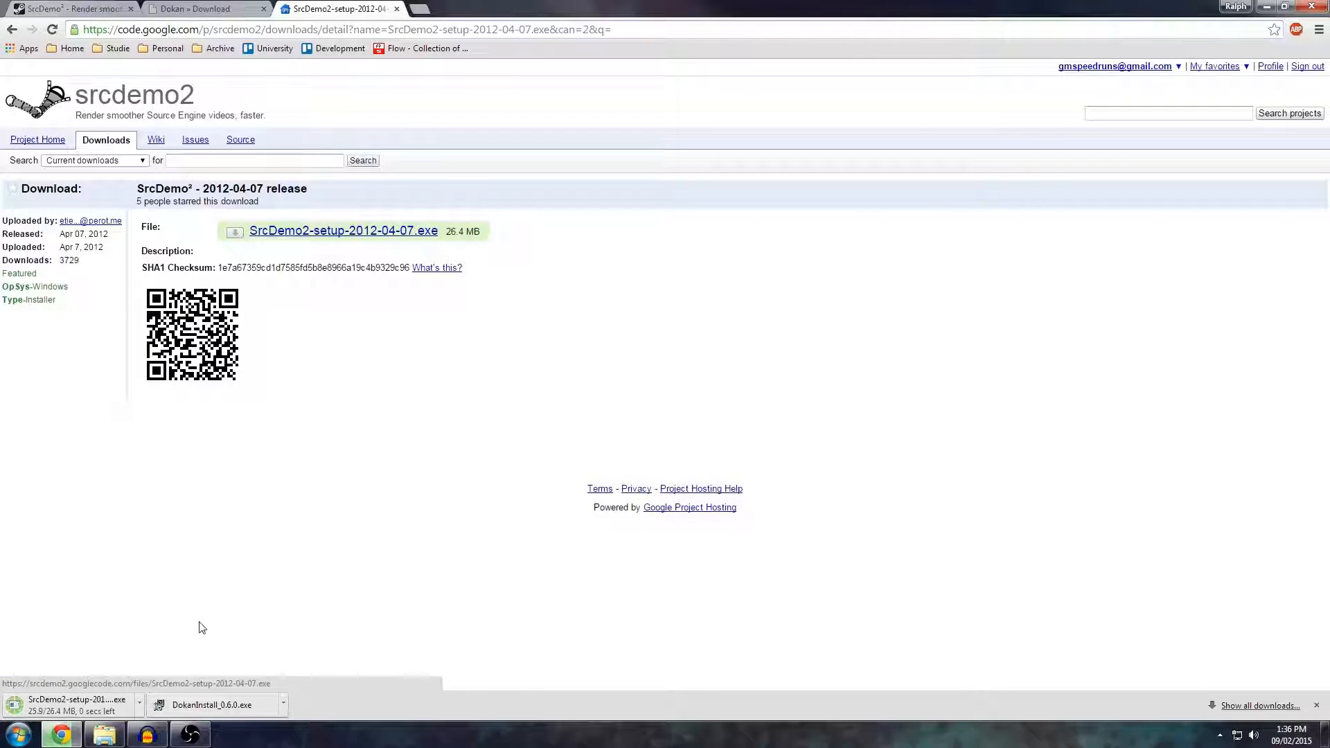
Show the downloaded SrcDemo2 installer in its folder and close the browser.
click(139, 703)
click(173, 662)
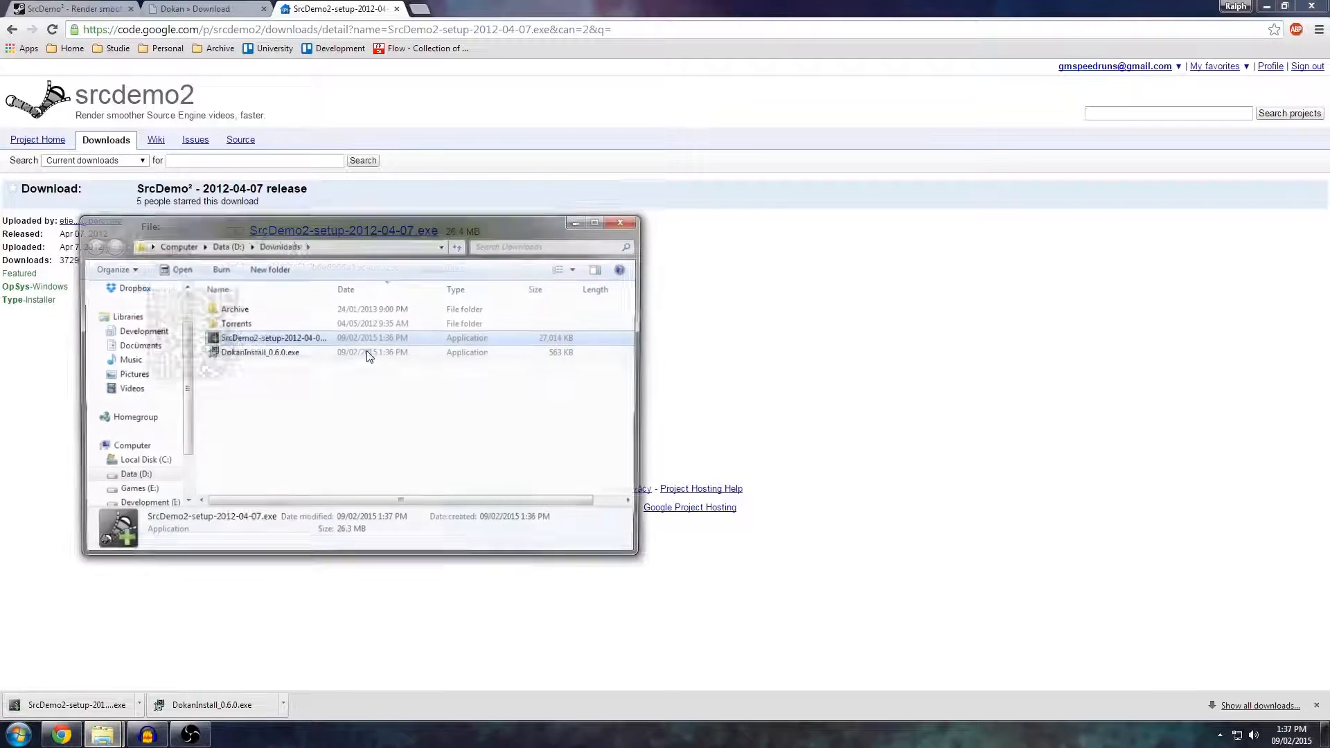
click(1311, 6)
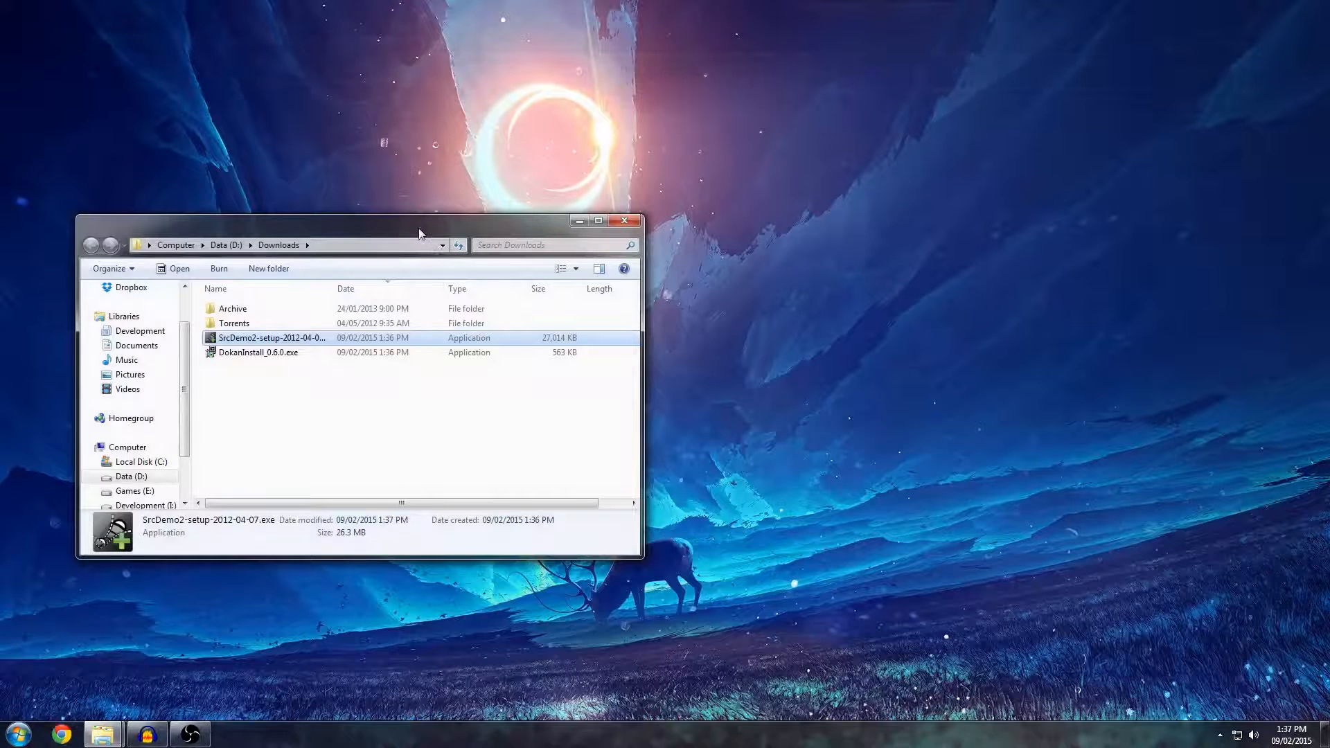
drag(419, 232, 435, 217)
Run SrcDemo2-setup-2012-04-07.exe from the Downloads folder and cancel the setup.
click(297, 363)
click(272, 327)
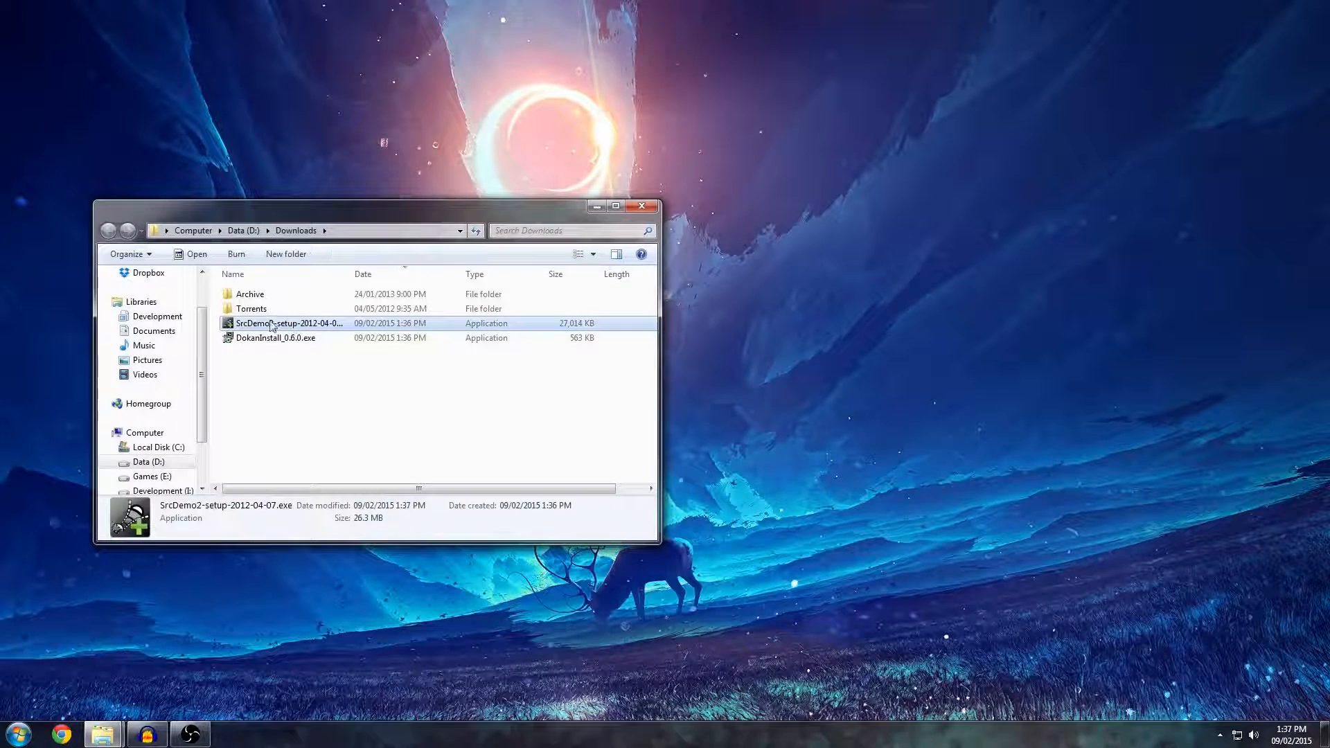
double_click(271, 326)
click(701, 383)
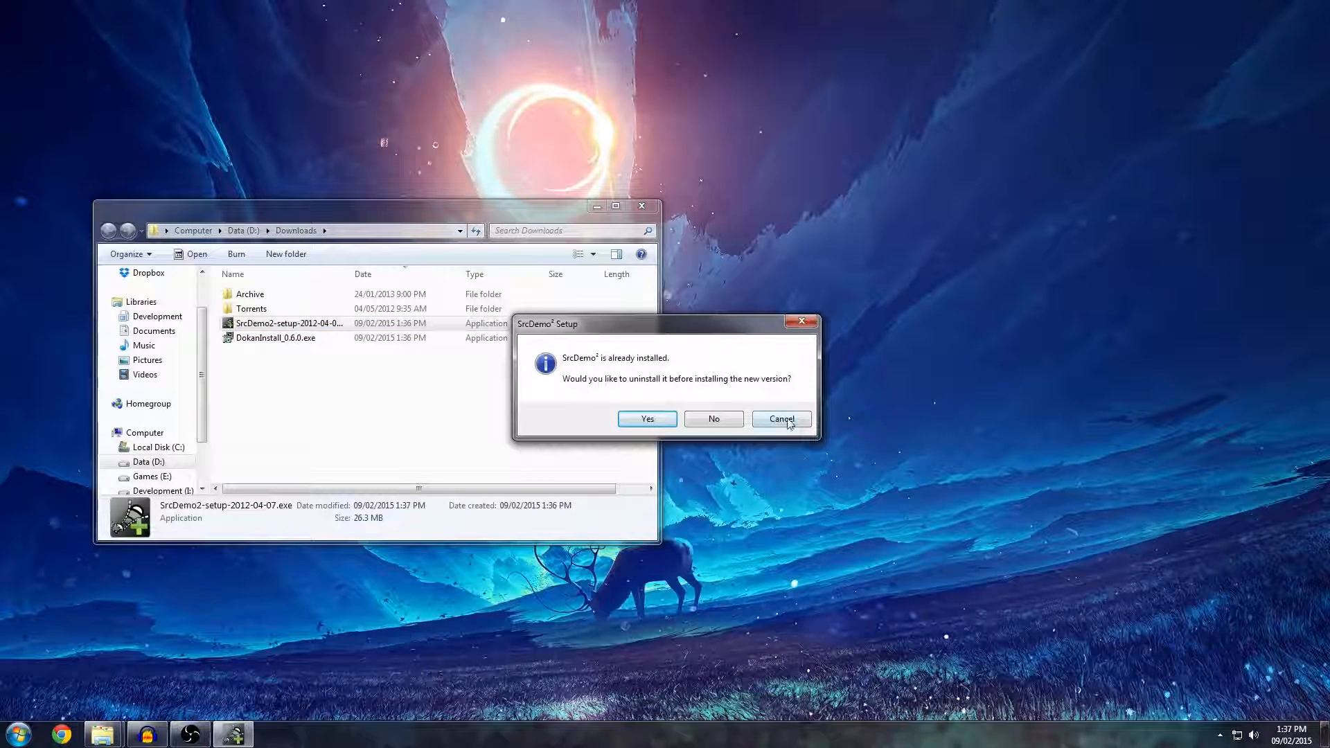
click(788, 419)
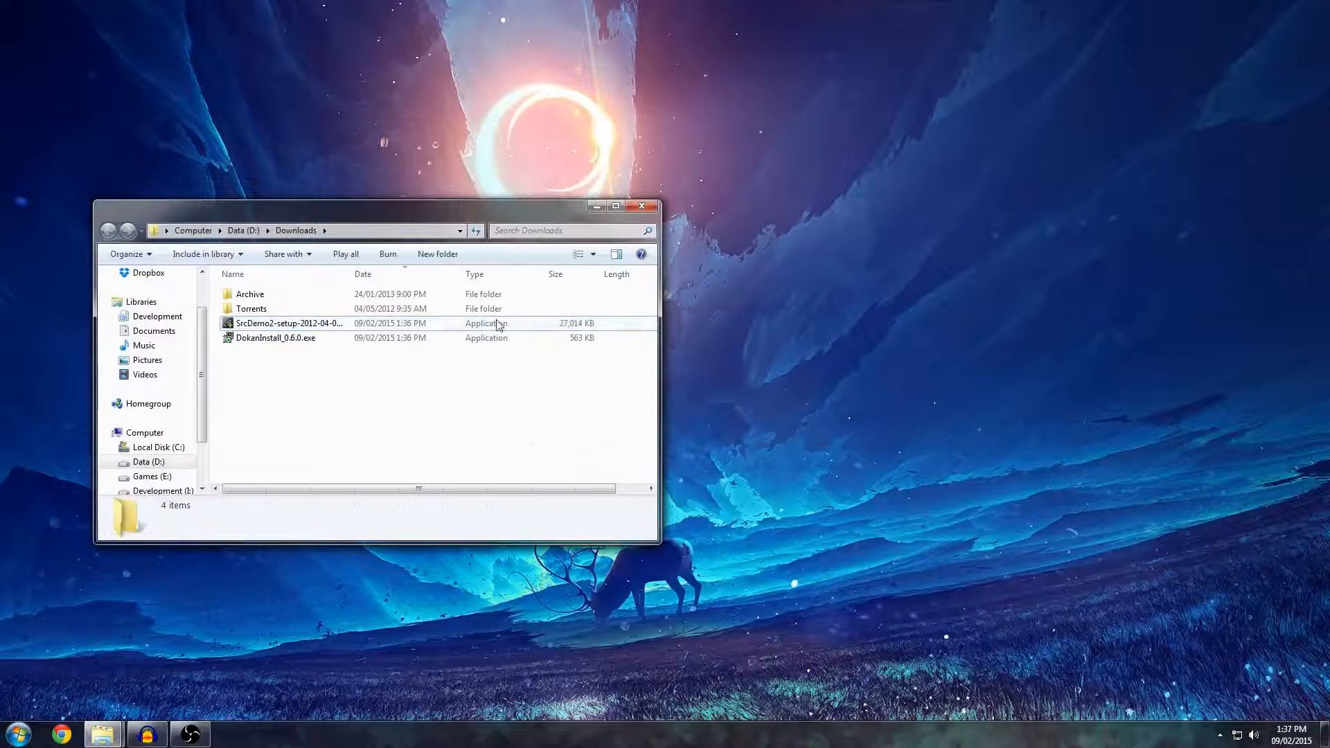
Try to install the Dokan library by running DokanInstall_0.6.0.exe from the Downloads folder.
click(273, 325)
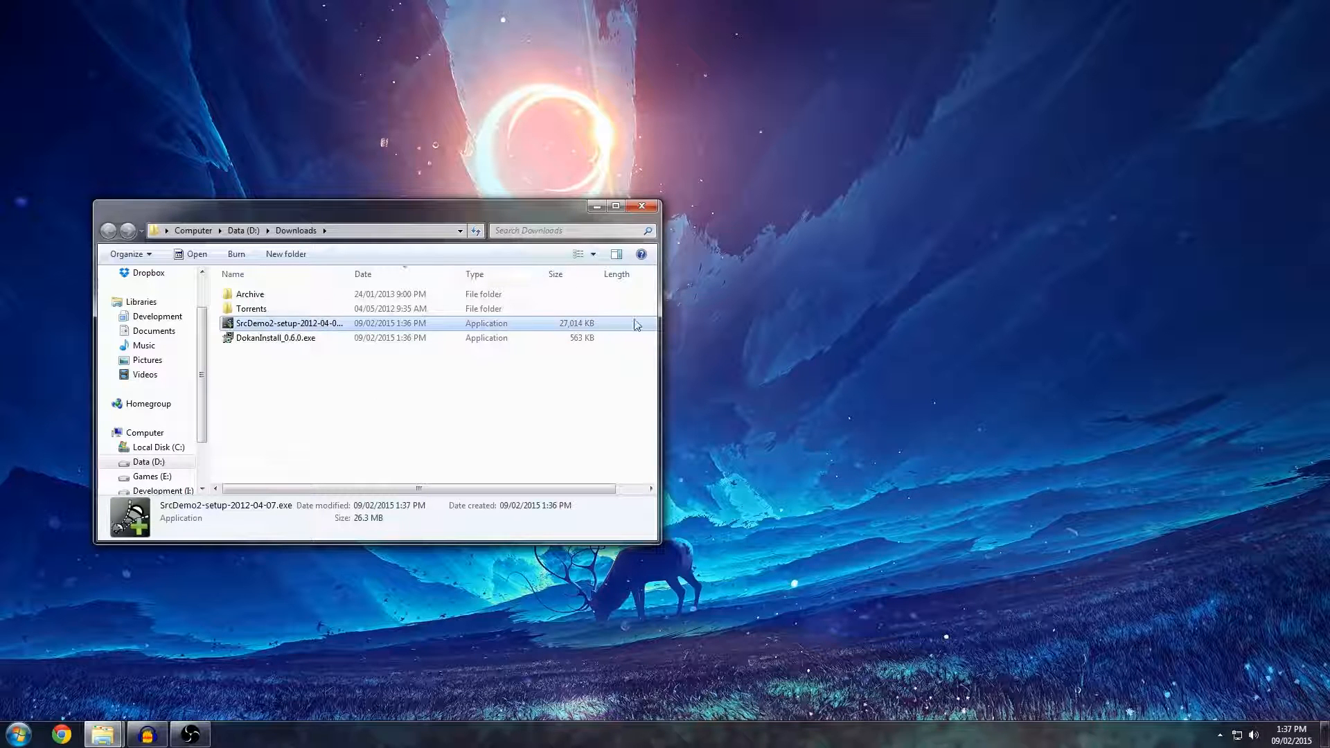
drag(312, 367, 270, 360)
click(258, 341)
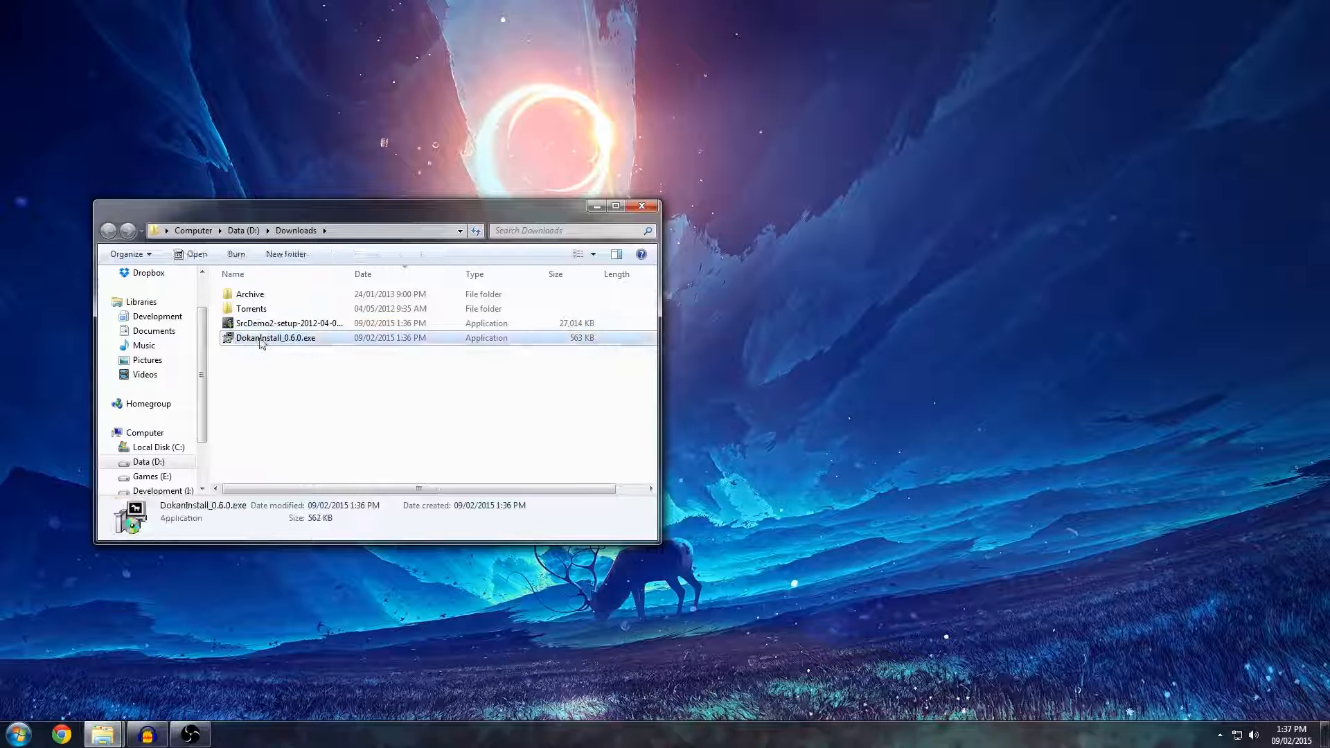
double_click(284, 343)
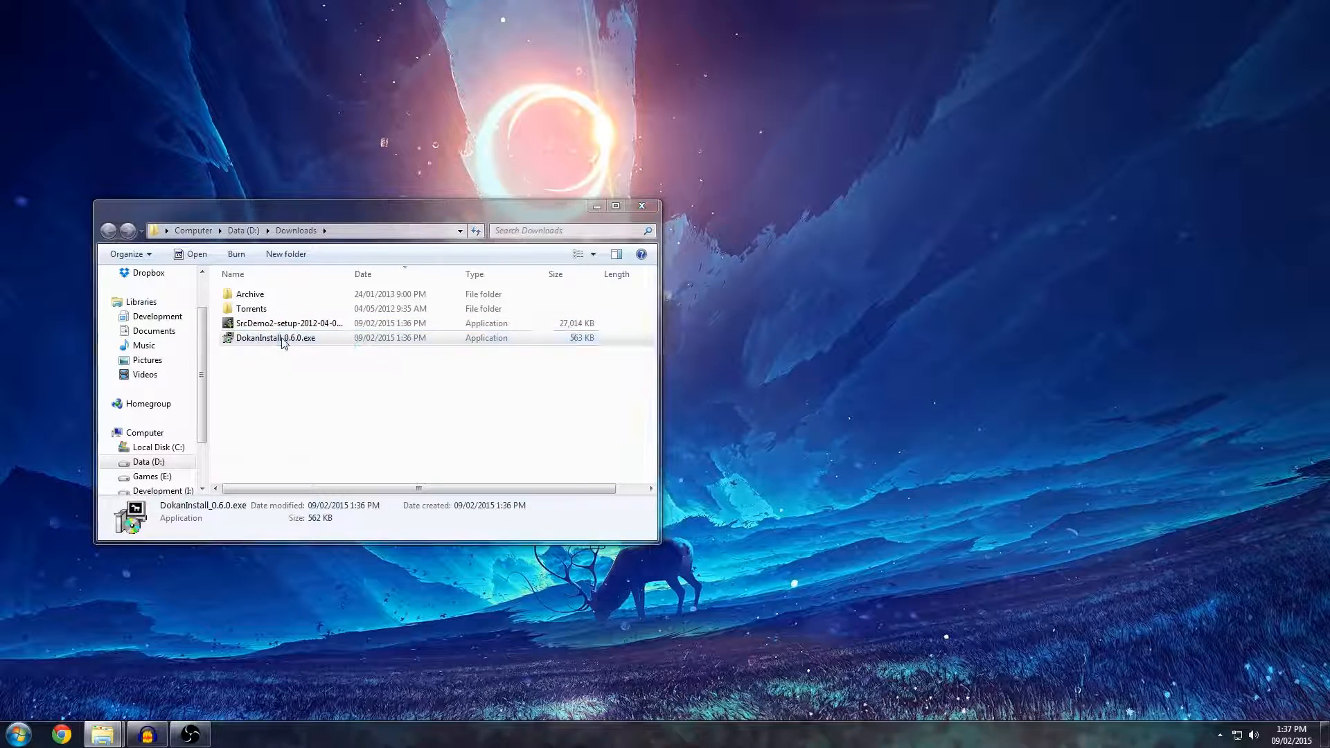
click(720, 381)
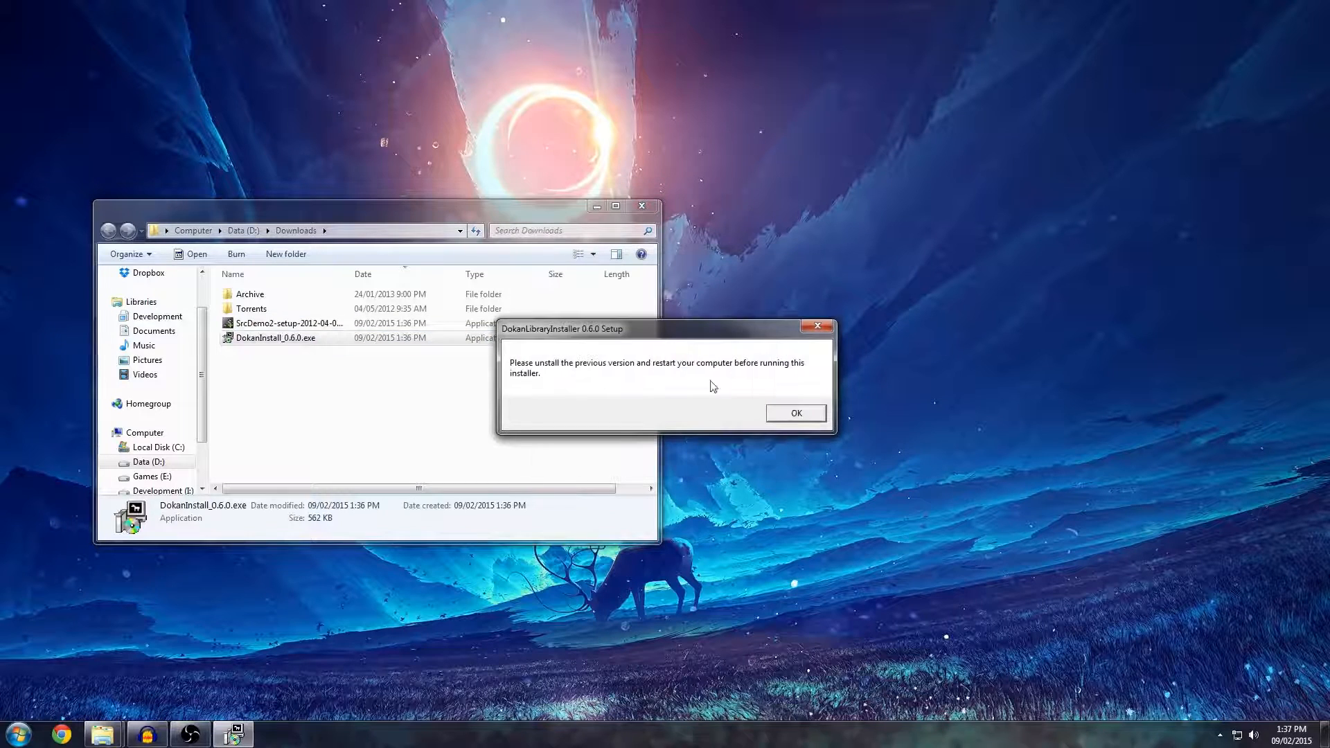
click(796, 412)
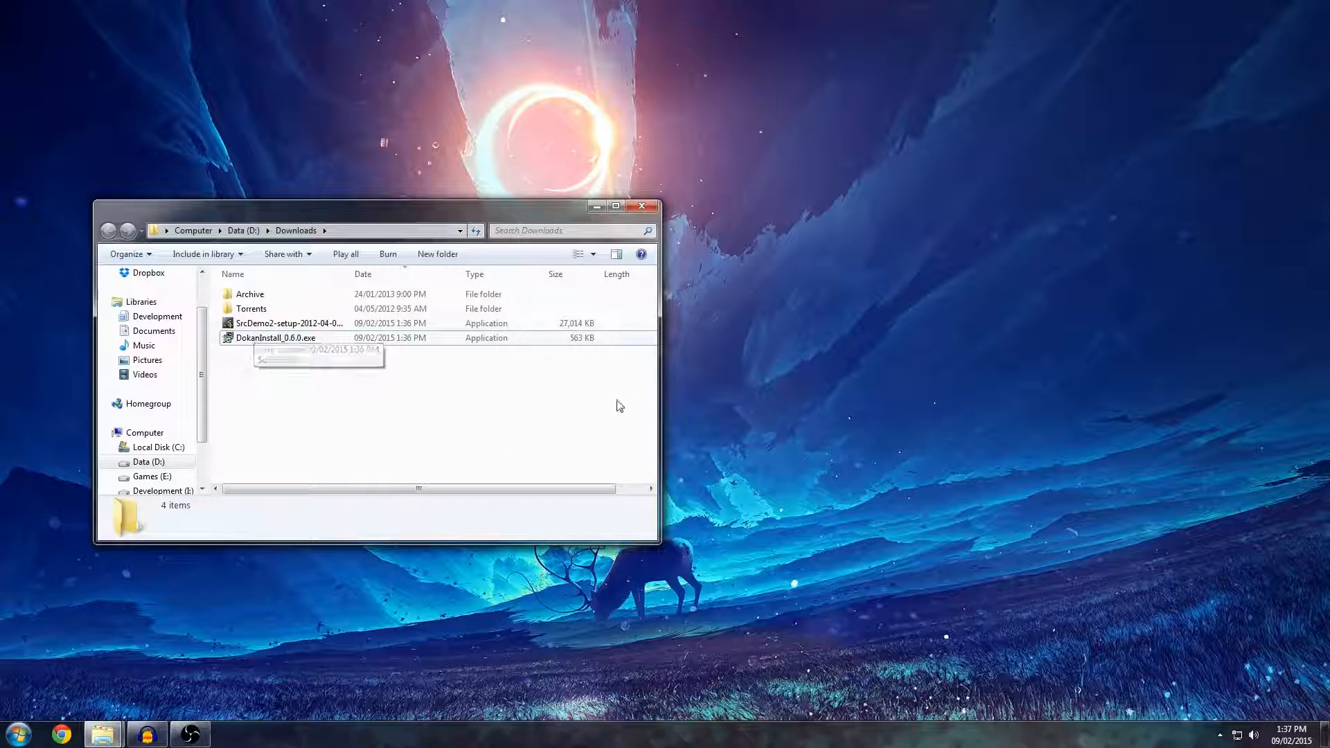
Go to the Active folder inside the user's profile folder on drive C: and select the Output folder.
click(288, 339)
click(297, 397)
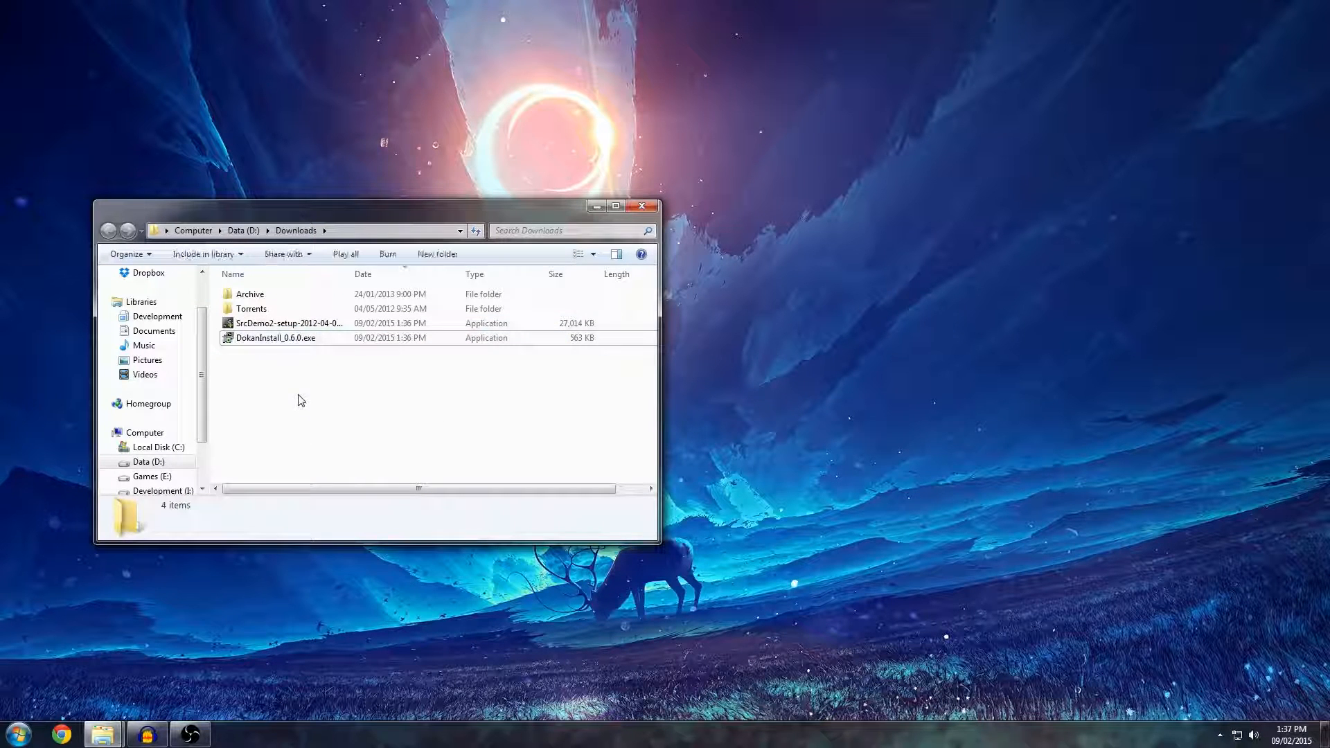
click(193, 231)
double_click(298, 313)
double_click(269, 337)
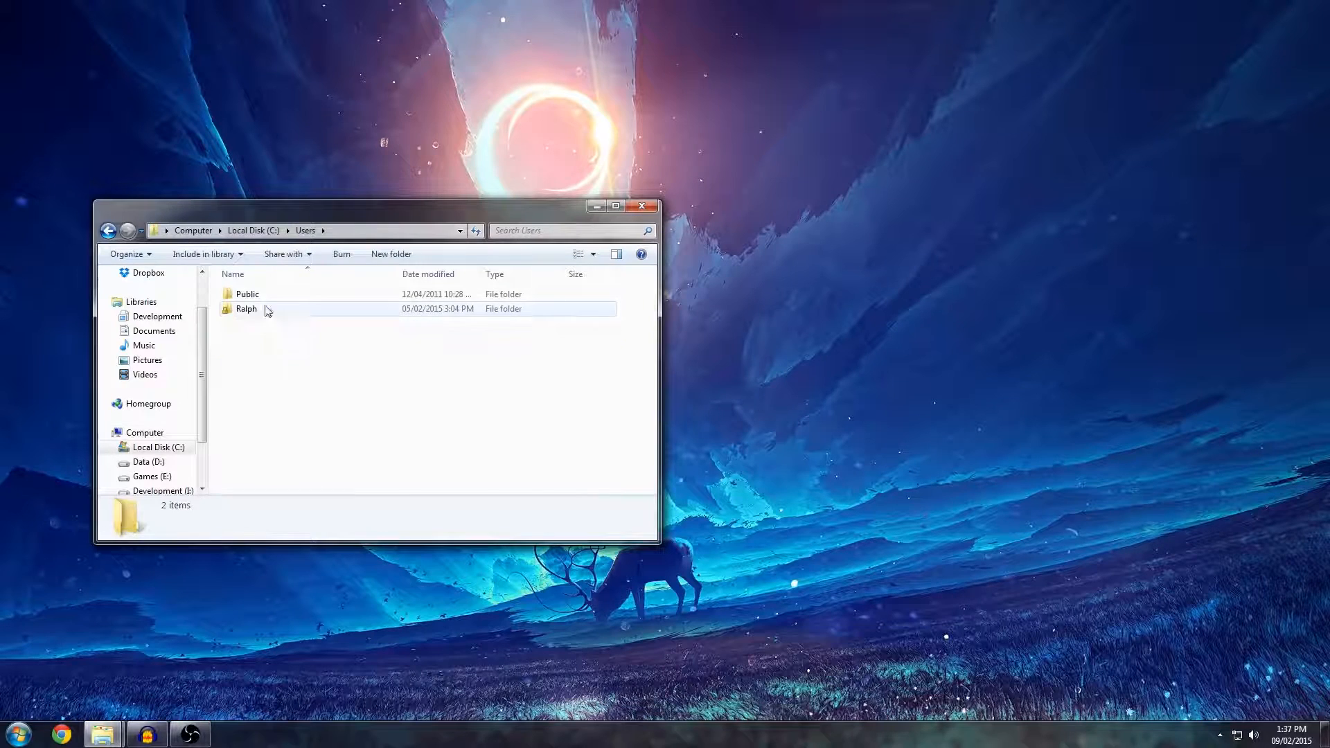
double_click(268, 311)
double_click(255, 339)
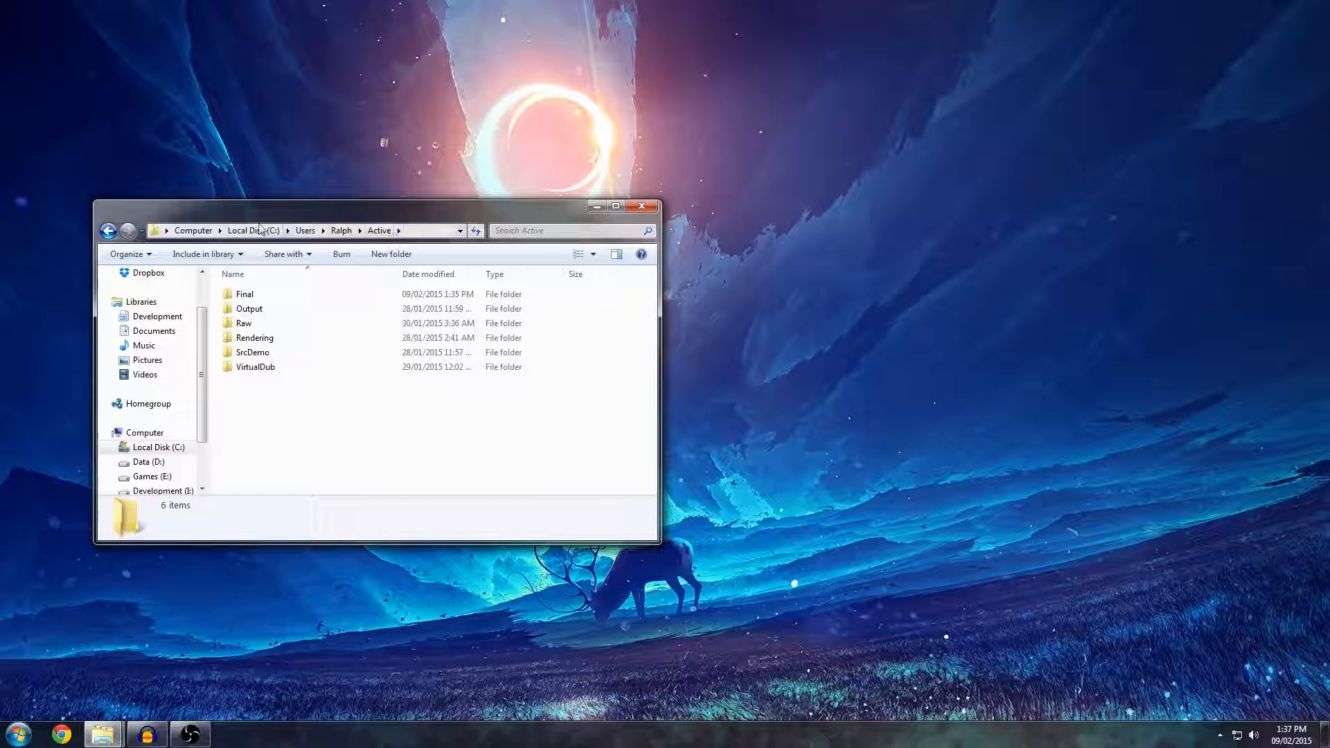
click(255, 315)
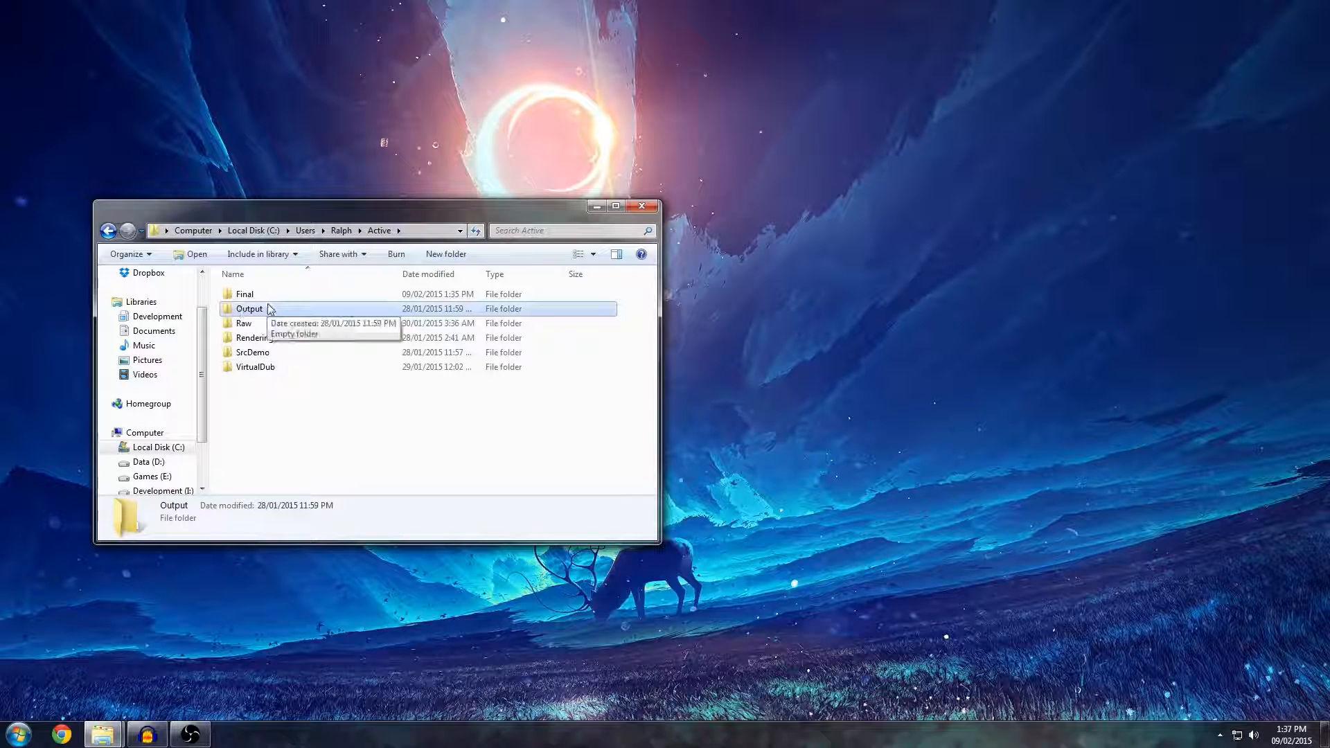
Open a second Explorer window on Computer and place it beside the Active folder window.
click(104, 737)
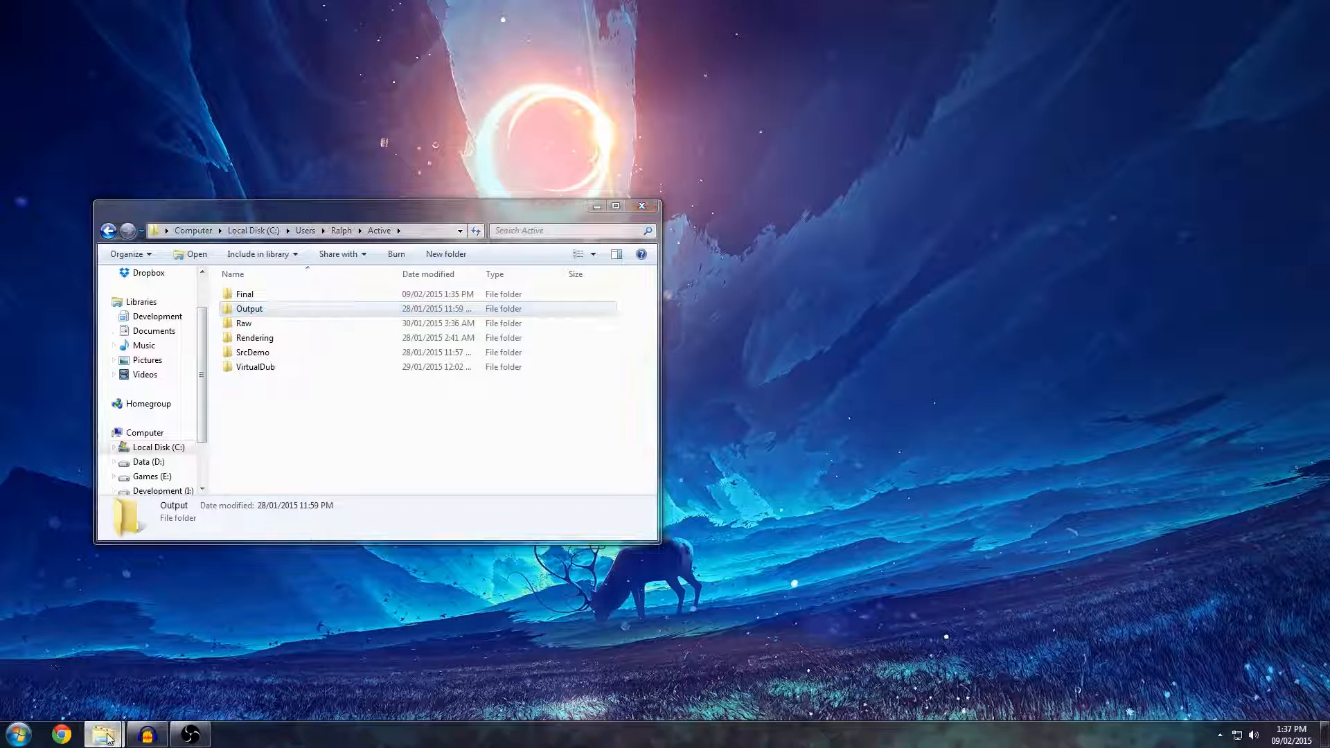
click(18, 735)
click(201, 502)
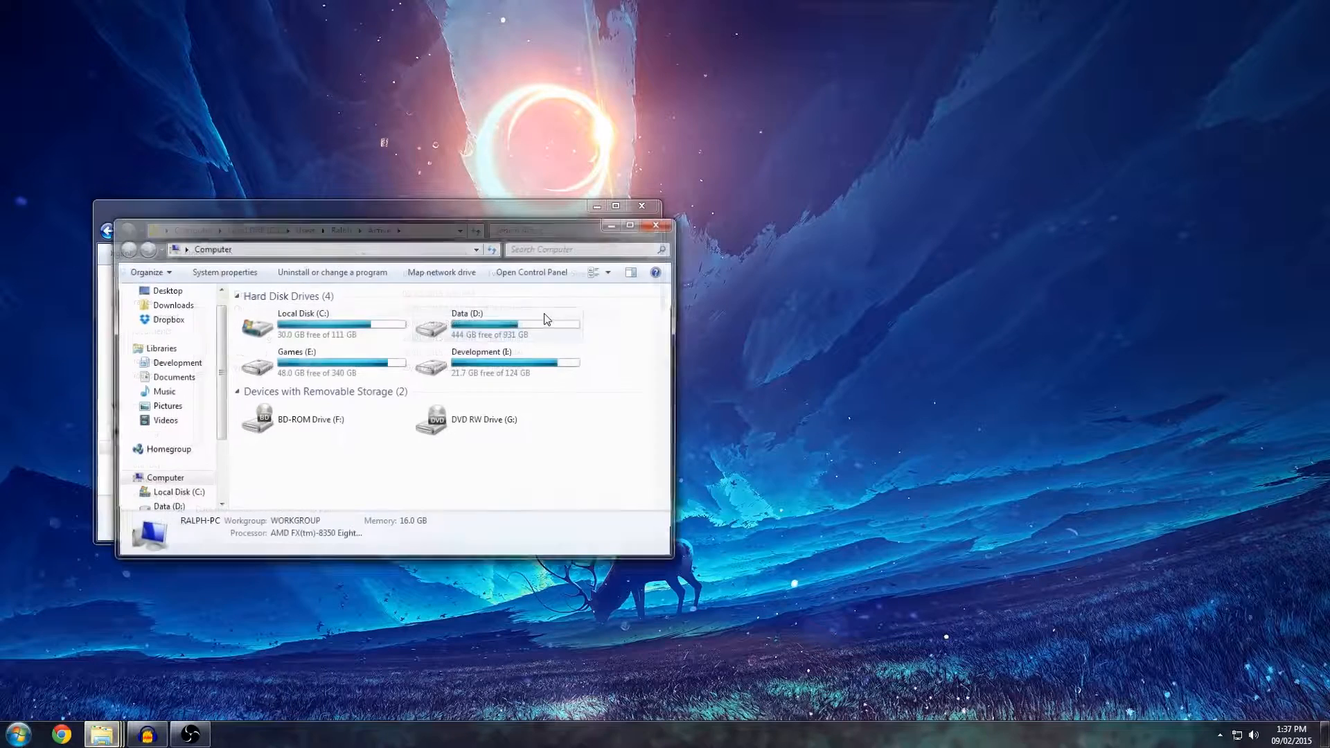
drag(291, 206, 794, 201)
Go to the Games folder inside the user's profile folder on drive C: in the second Explorer window.
double_click(771, 309)
double_click(750, 333)
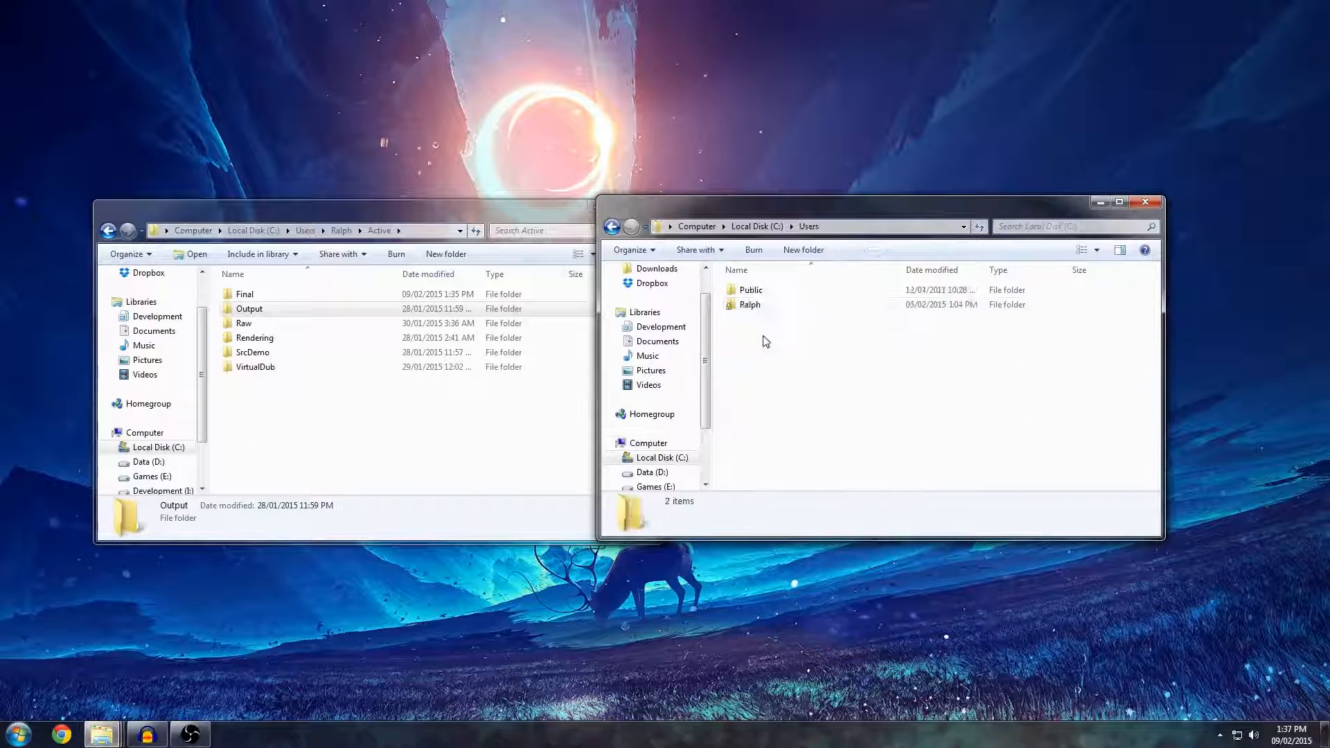
double_click(755, 306)
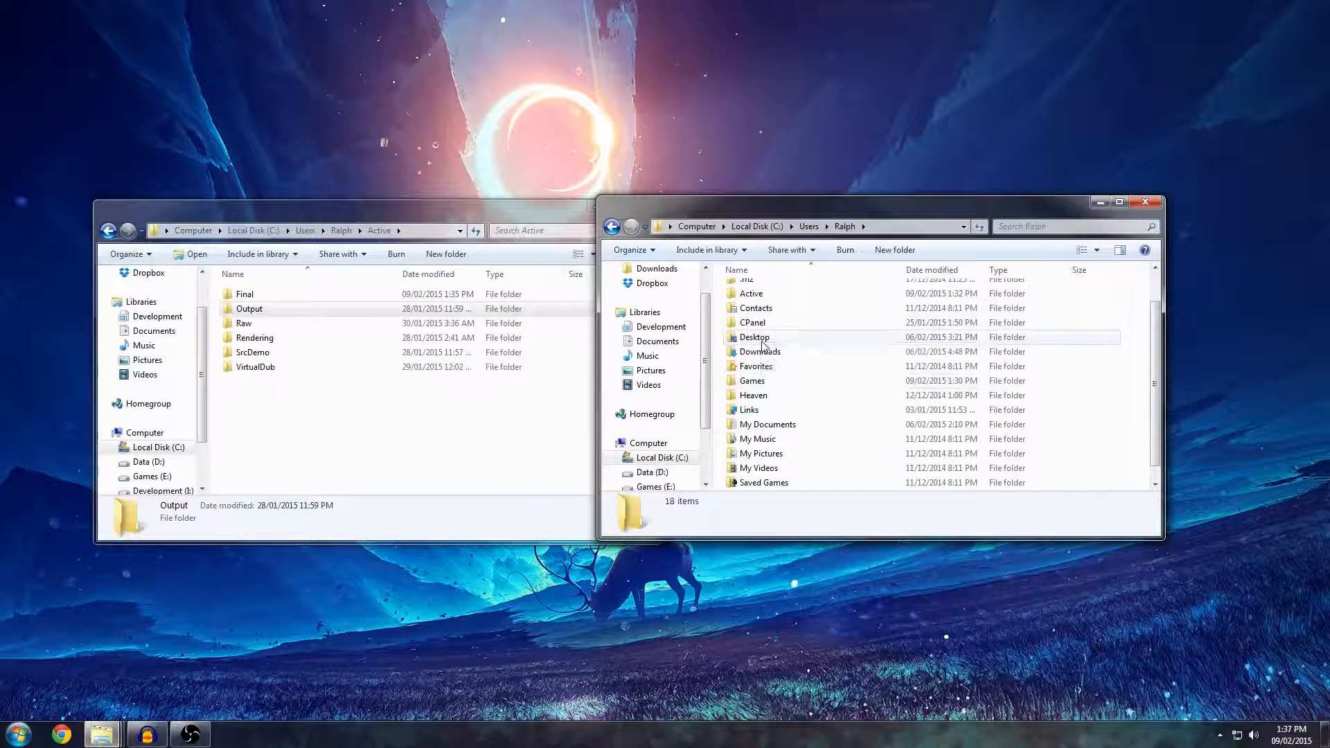
double_click(752, 420)
double_click(775, 306)
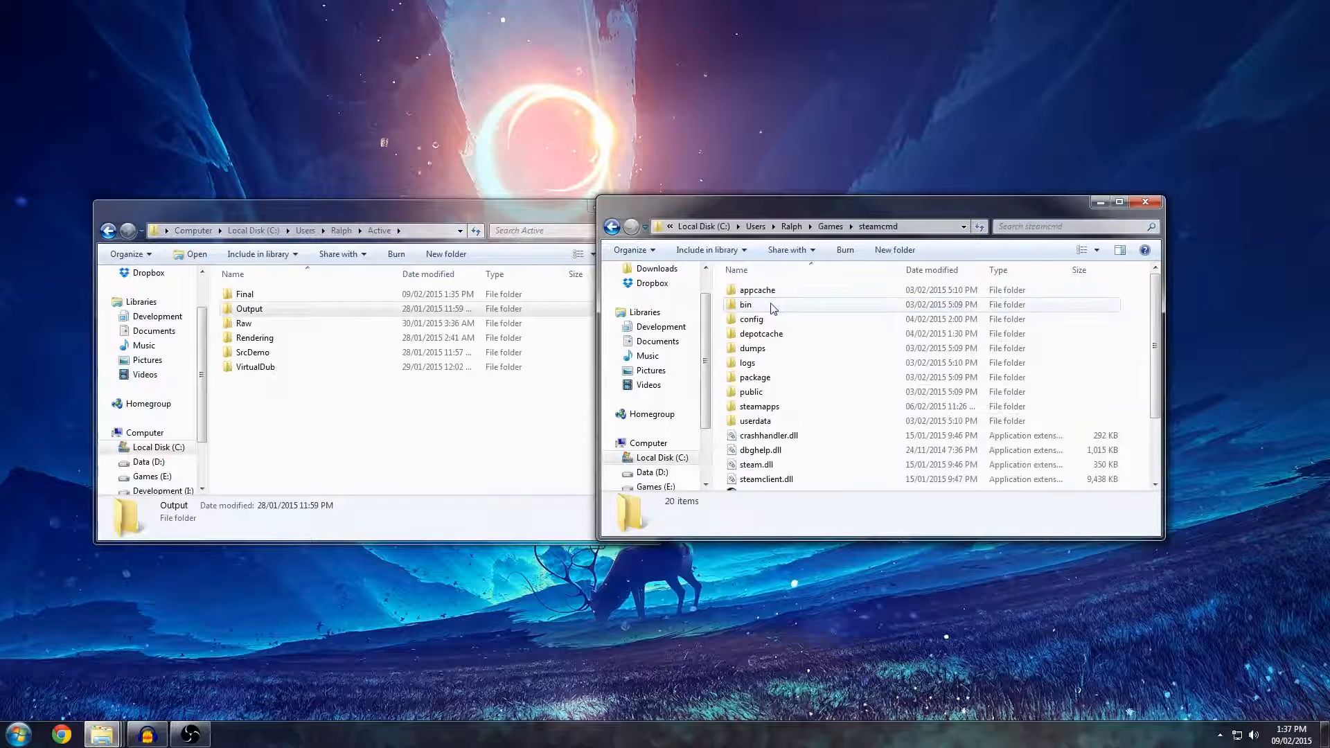
key(BackSpace)
Open the garrysmod folder under steamapps\common\GarrysMod and place its window clear of the Active folder window.
double_click(762, 291)
double_click(775, 294)
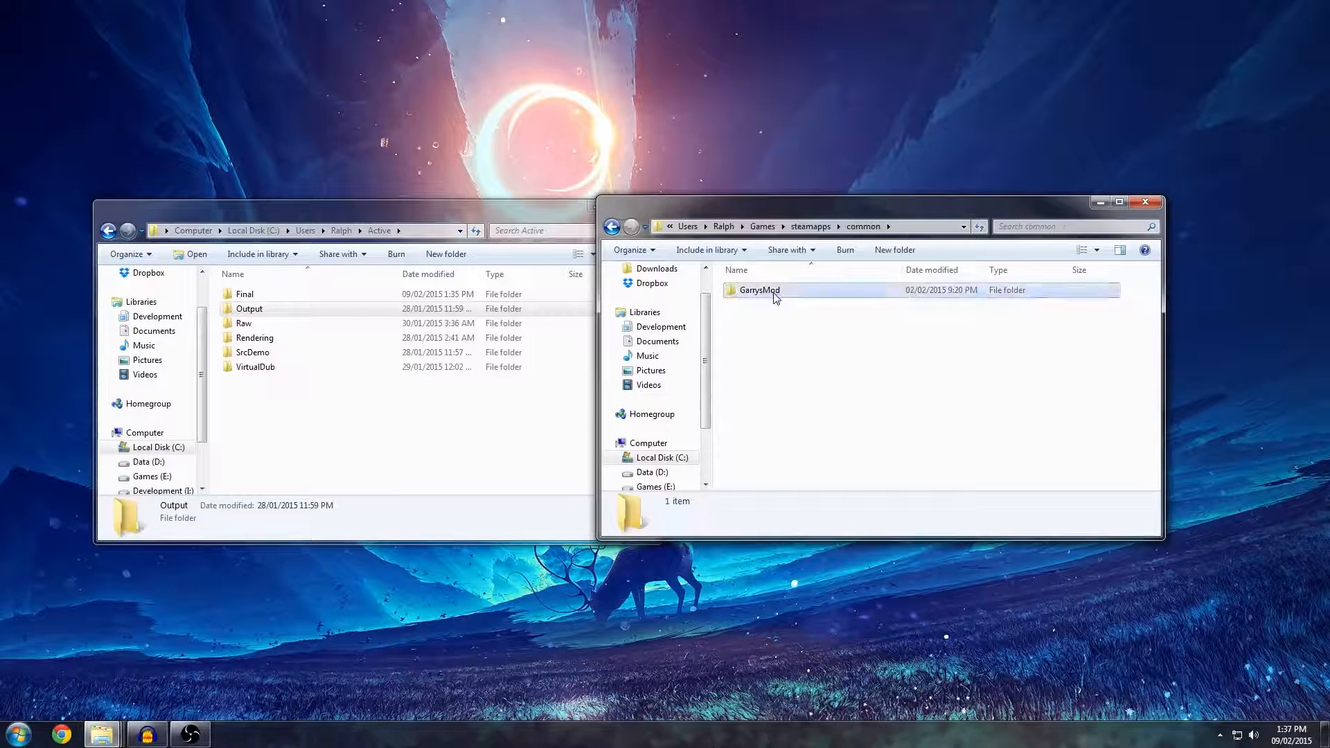
double_click(762, 290)
drag(782, 202, 861, 199)
double_click(838, 302)
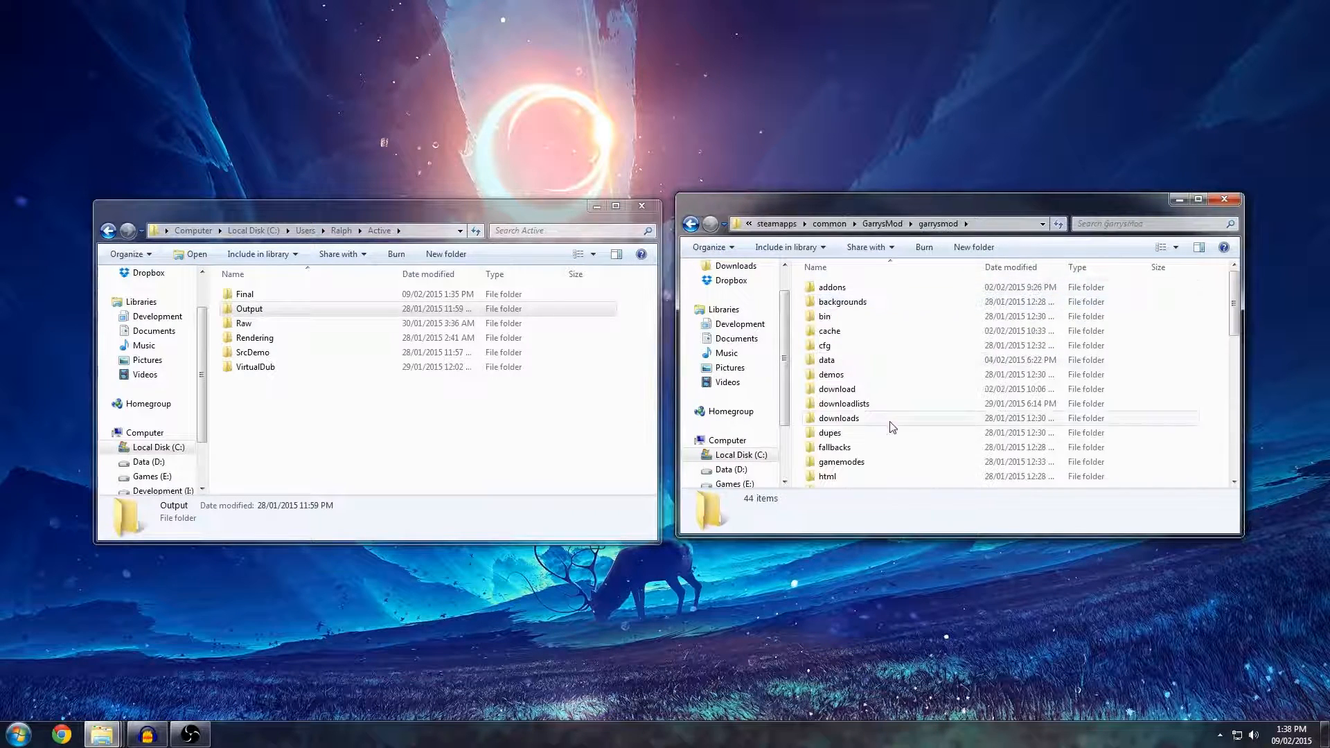
scroll(888, 425, down, 2)
scroll(878, 401, up, 2)
Launch SrcDemo2.exe from the SrcDemo folder inside Active and place its window over that folder's window.
click(316, 371)
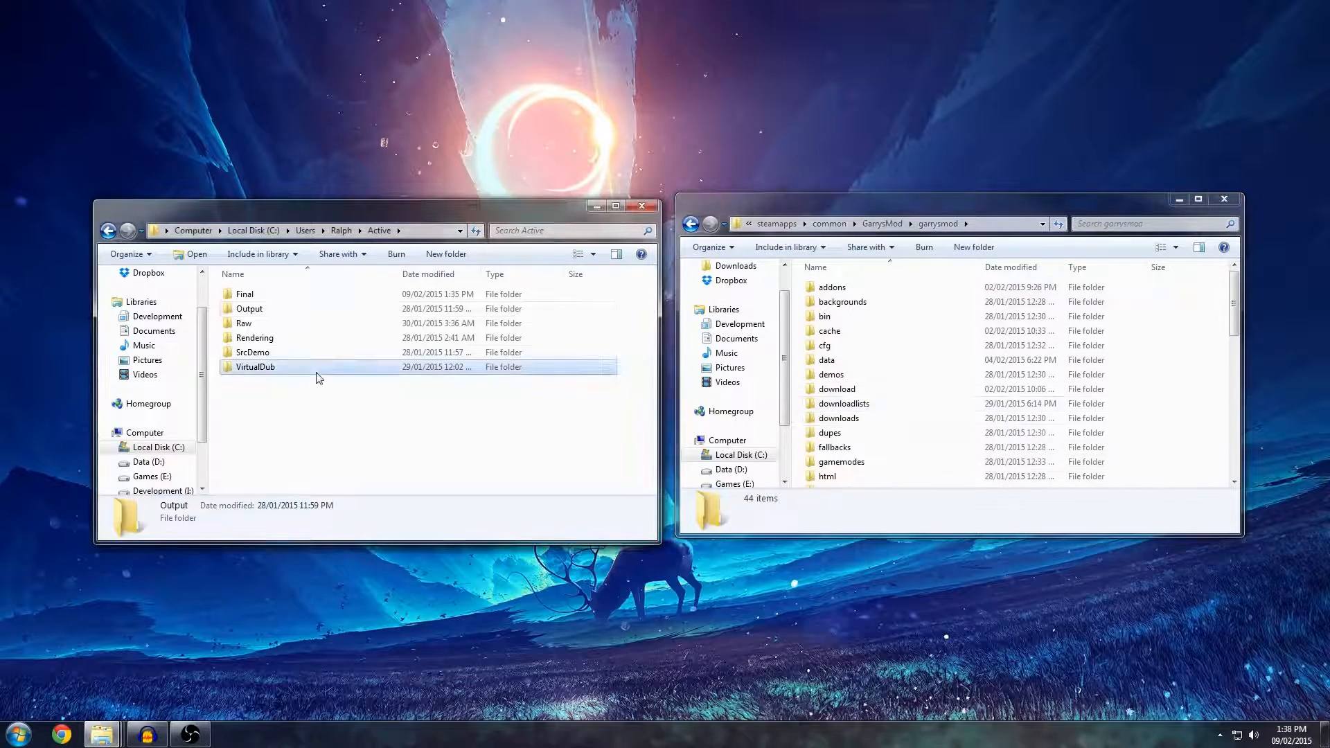
double_click(252, 354)
scroll(302, 385, down, 1)
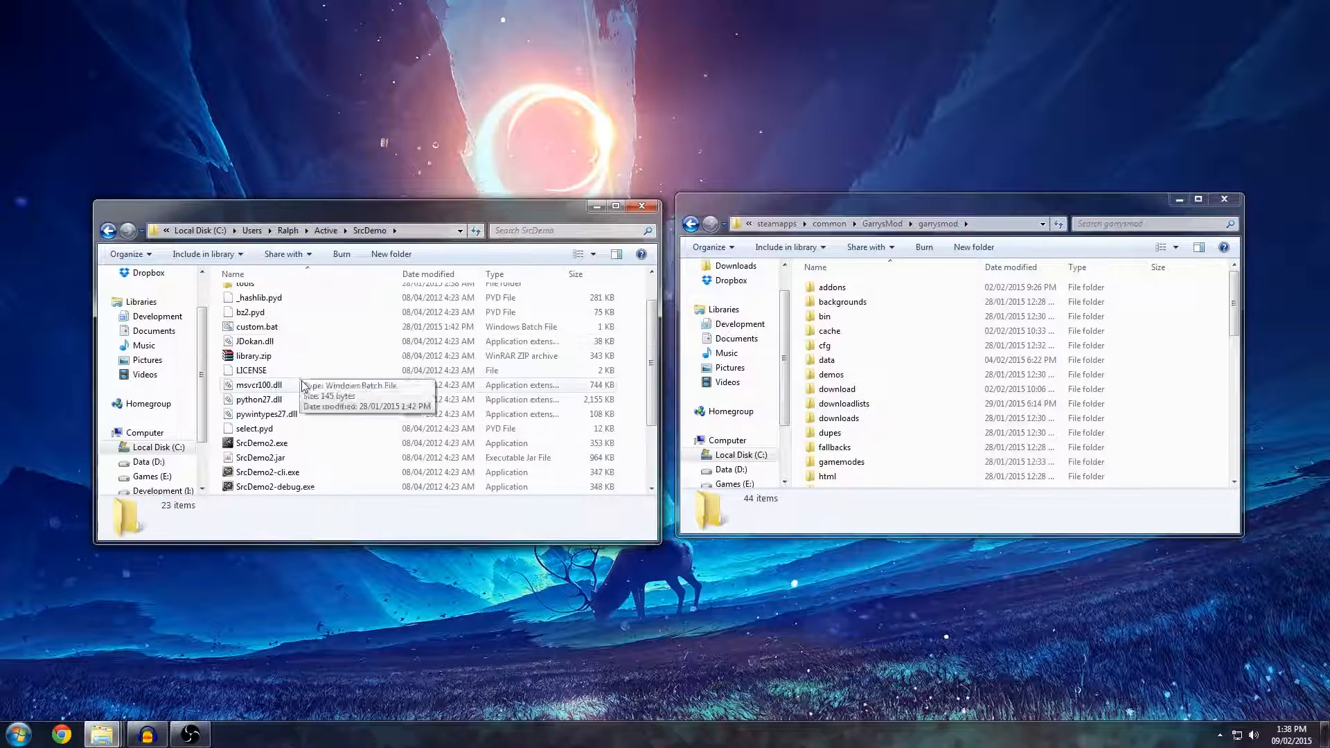
double_click(277, 444)
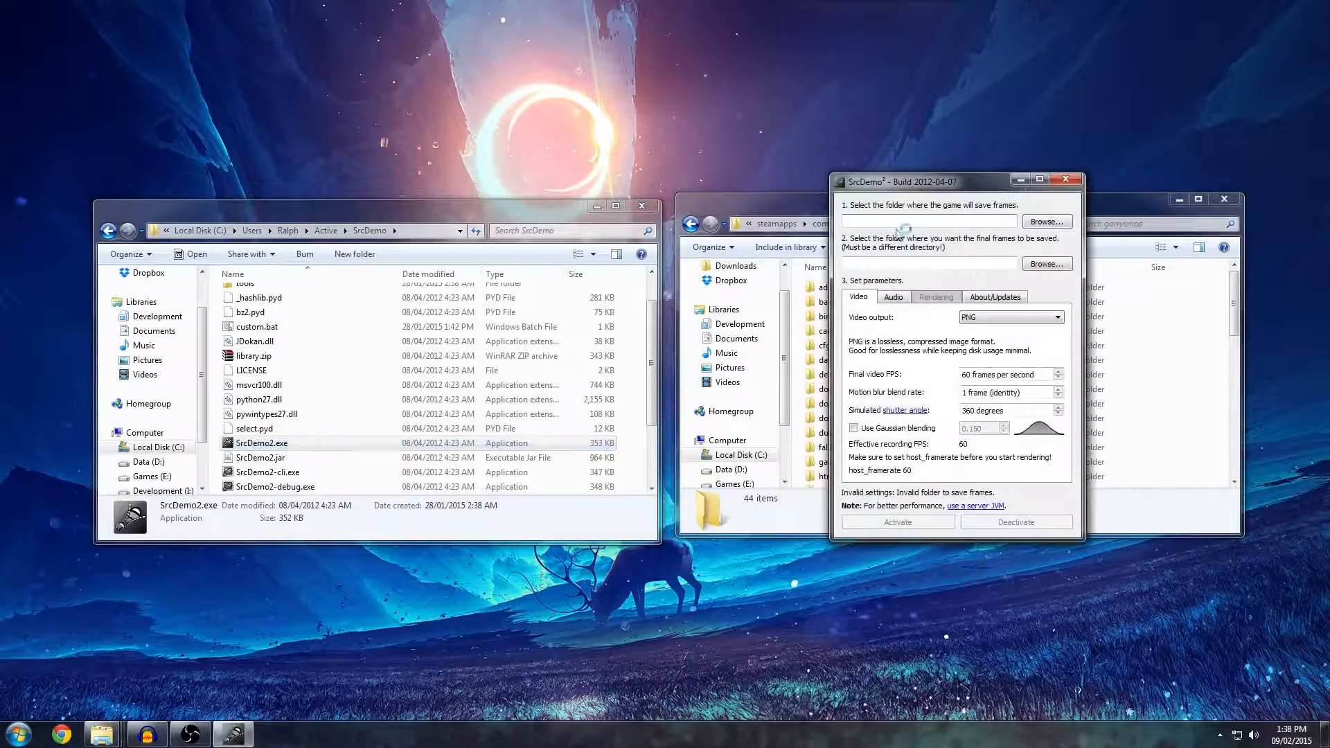
drag(923, 193, 418, 201)
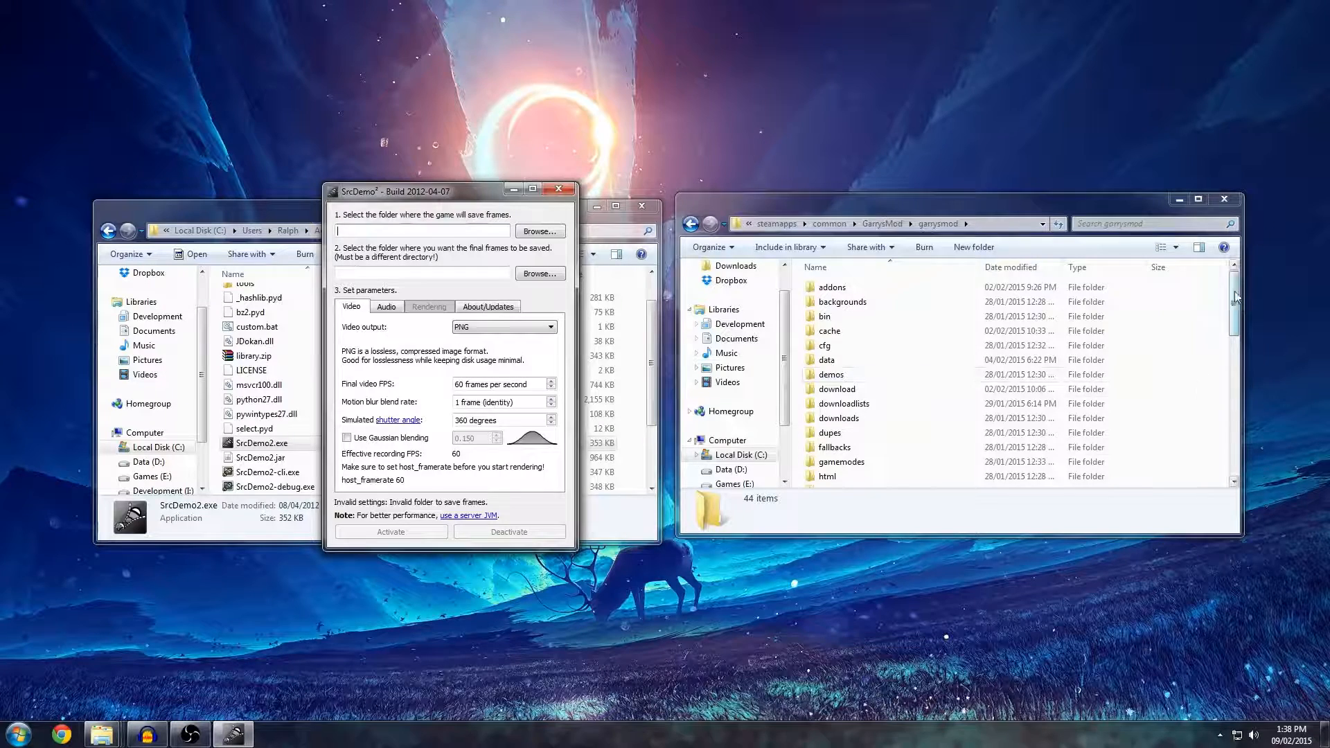
Create a new folder named srcdemo inside the garrysmod folder.
mouse_move(1236, 301)
mouse_down()
mouse_move(1232, 440)
mouse_move(1229, 286)
mouse_up()
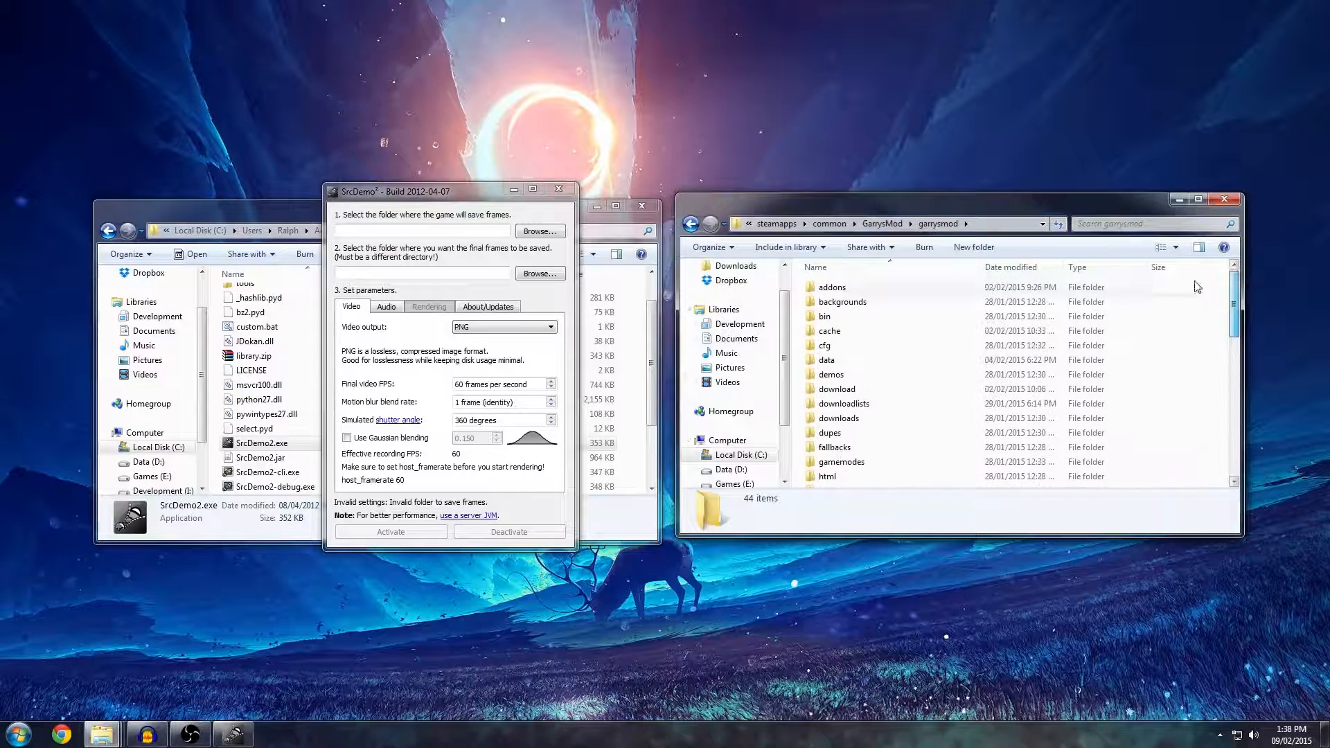
right_click(1204, 378)
right_click(1209, 348)
mouse_move(1189, 539)
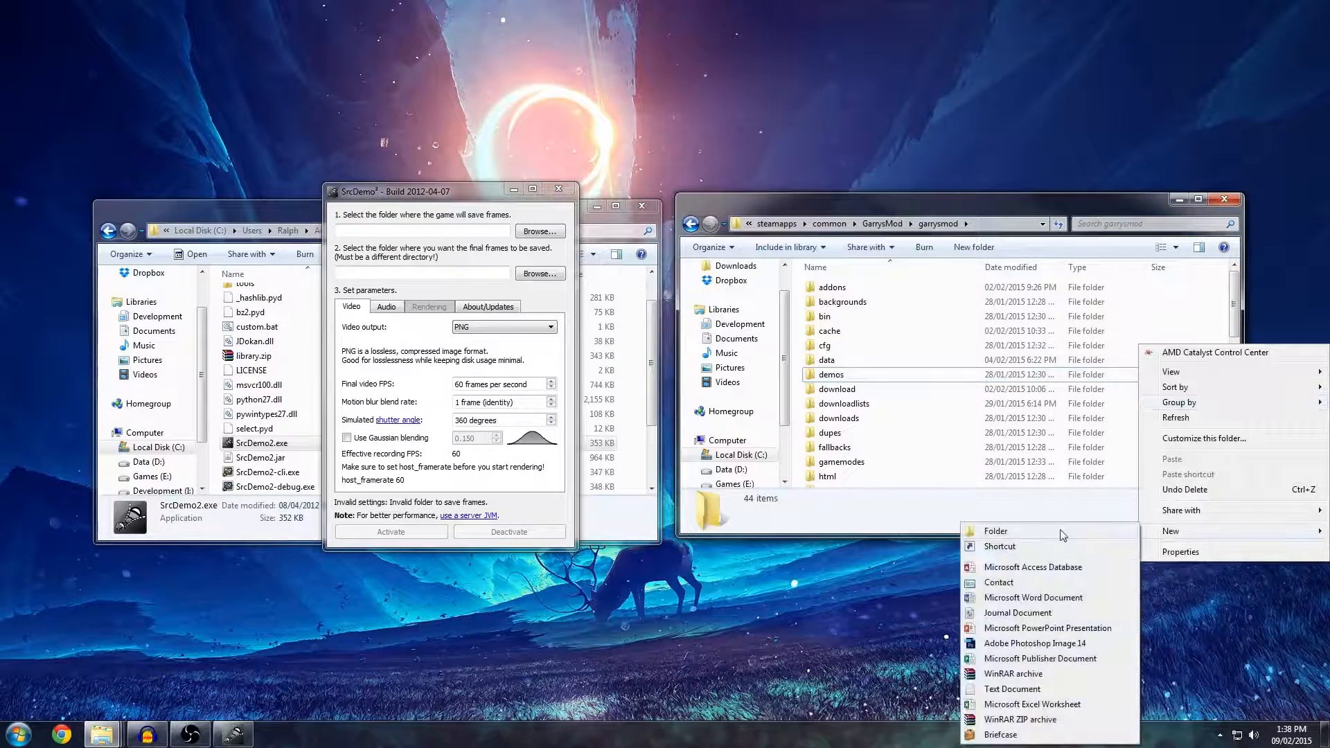
click(1062, 531)
text(srcdemo)
key(Return)
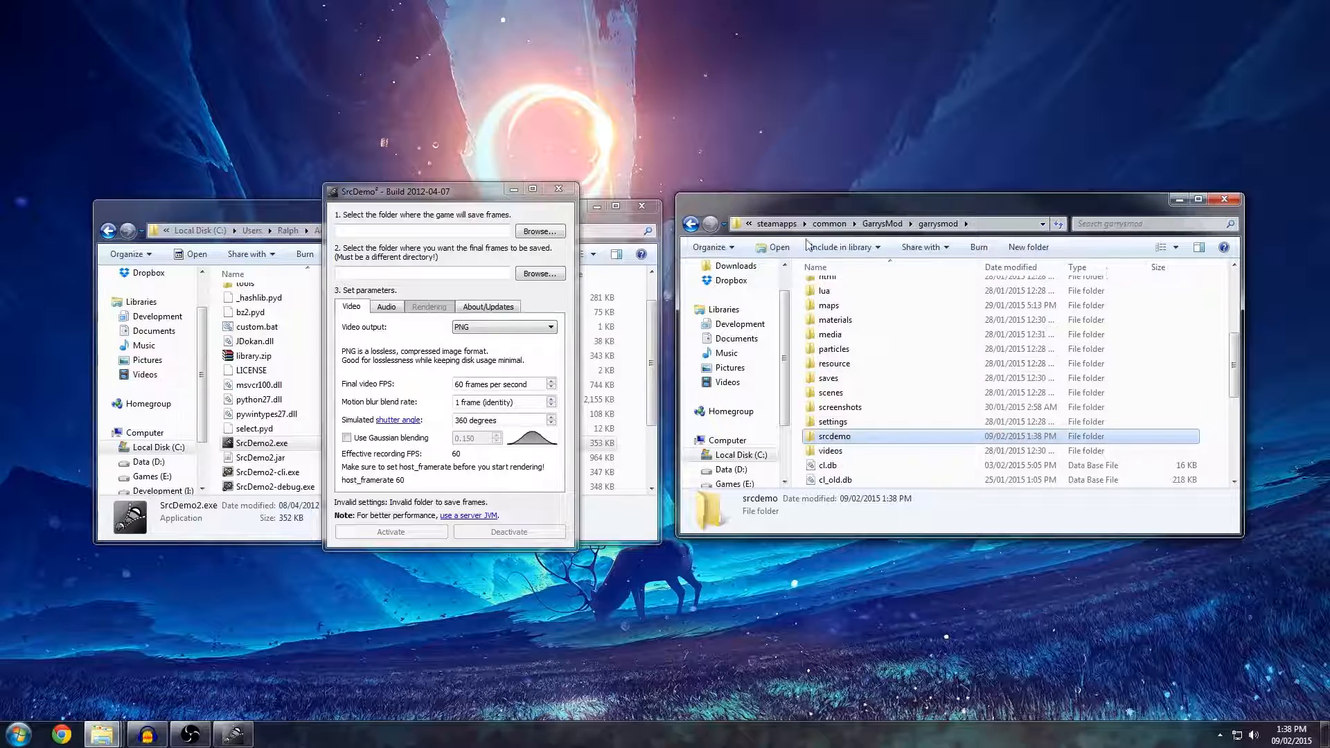
Open the srcdemo folder and paste its path as the folder where the game will save frames.
double_click(840, 441)
right_click(845, 345)
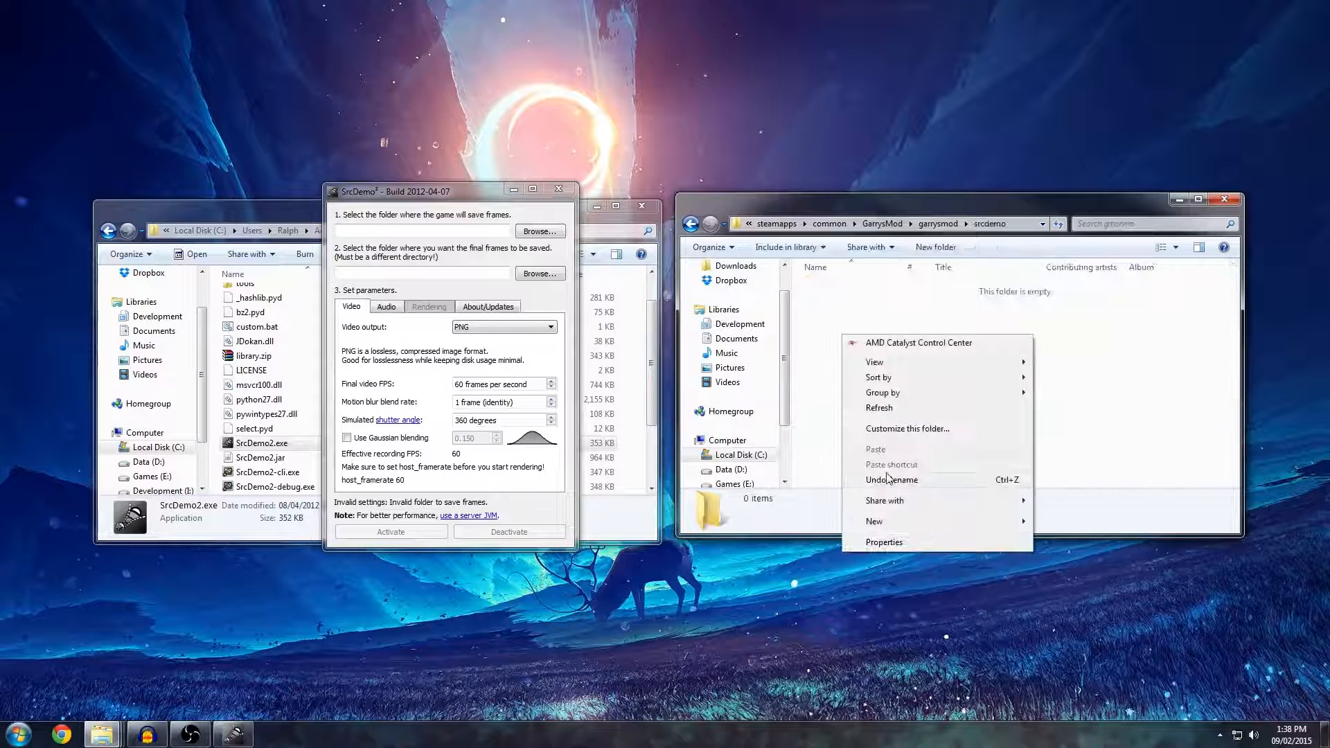
click(827, 374)
drag(983, 378, 831, 262)
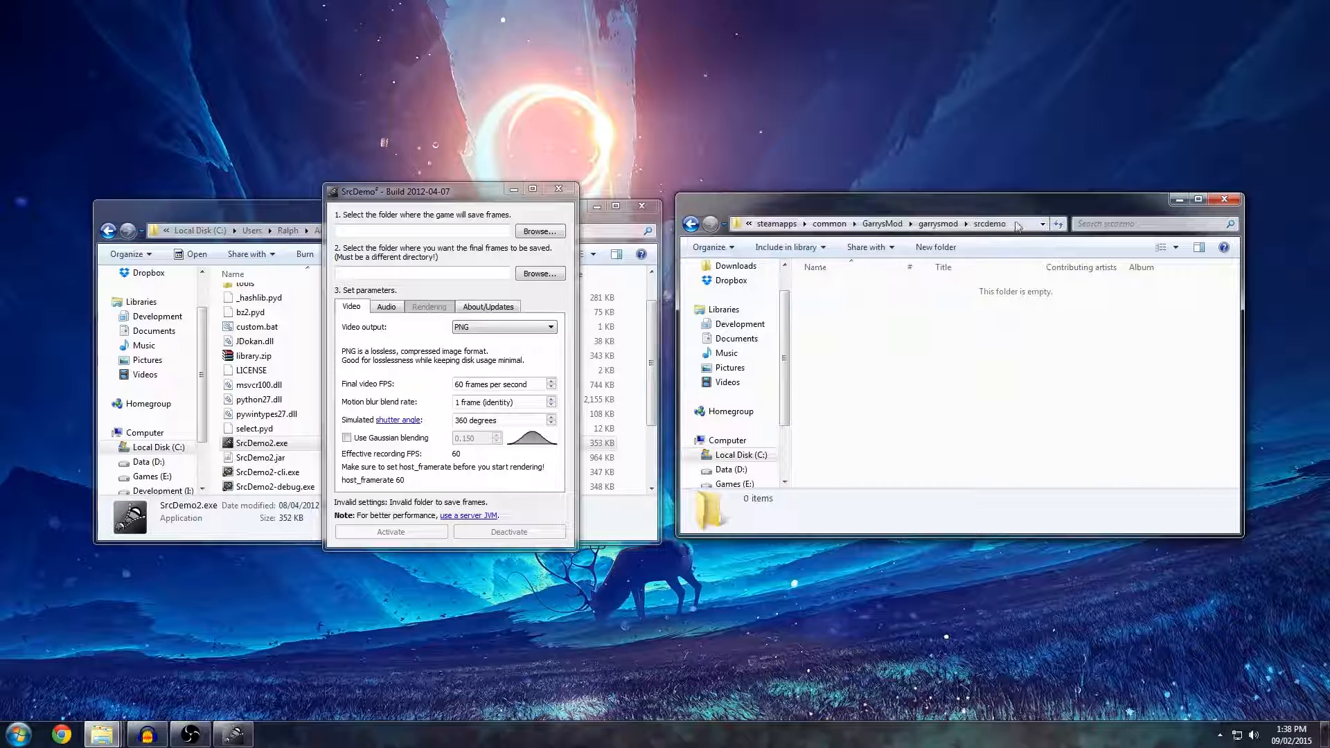
click(988, 221)
key(ctrl+c)
click(411, 228)
key(ctrl+v)
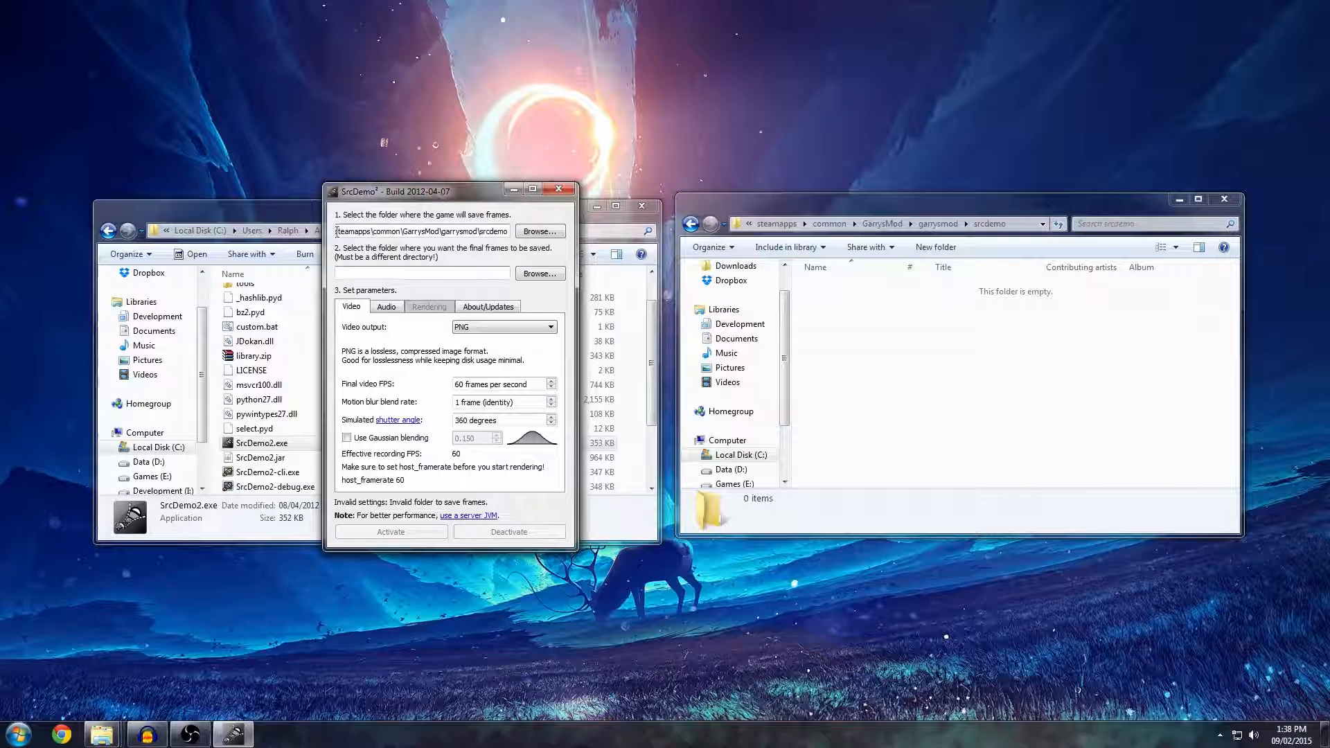
Open the Output folder inside Active and paste its path as the folder for the final frames.
click(304, 213)
scroll(354, 301, up, 1)
click(334, 231)
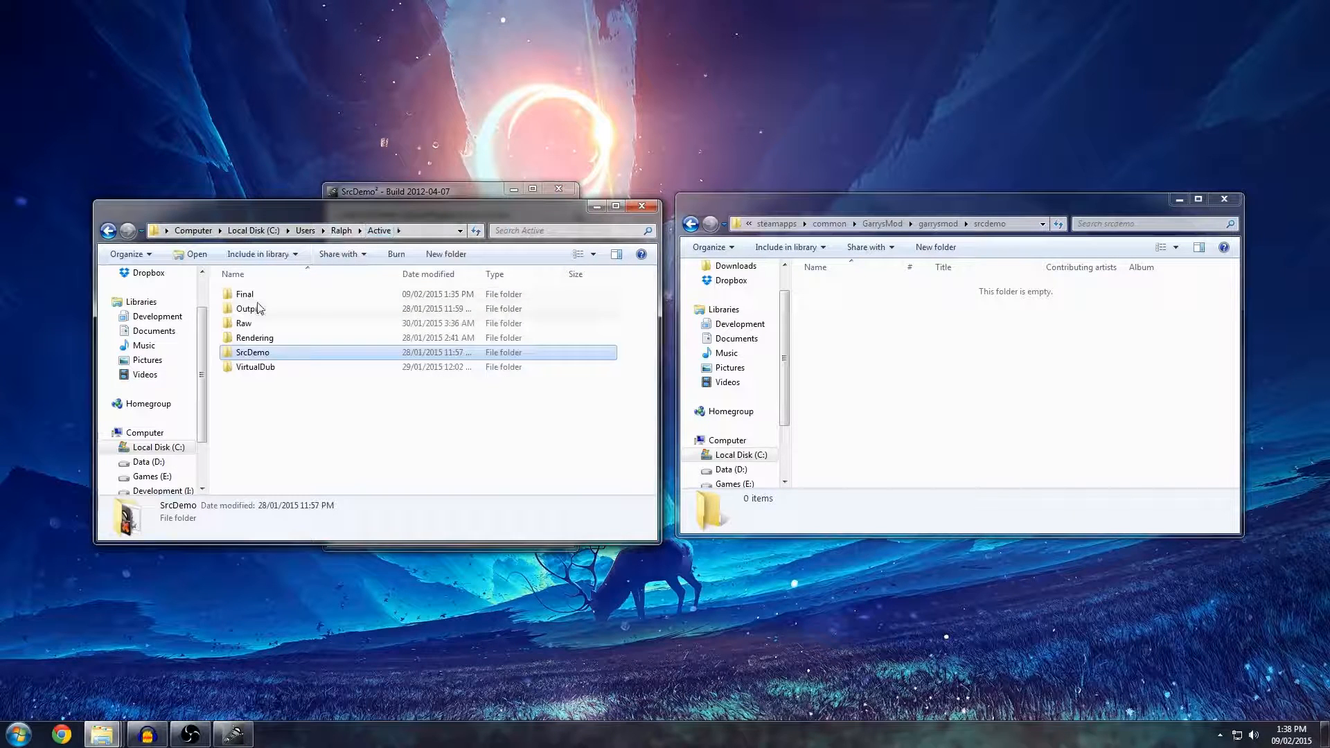
double_click(257, 309)
click(422, 198)
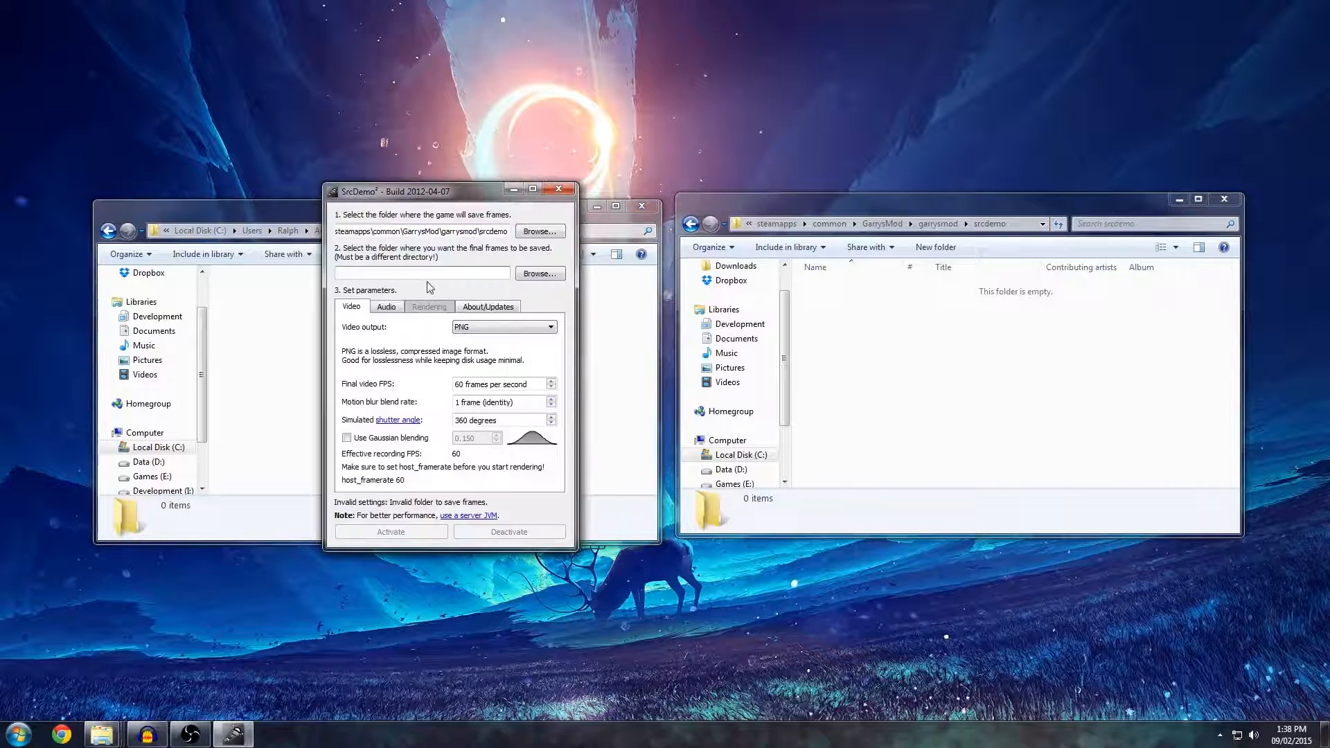
text(C:\Users\Ralph\Active\Output)
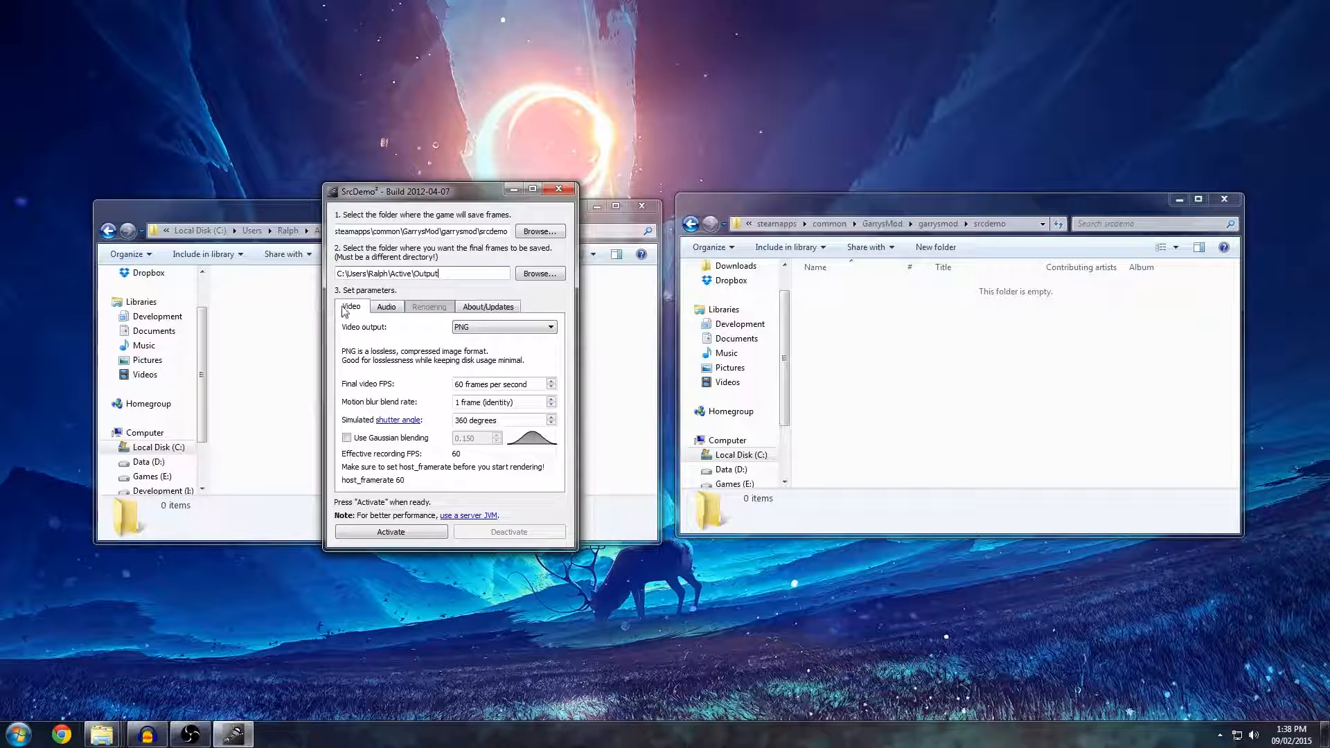
Try TGA as the video output format and switch back to PNG.
click(458, 333)
click(485, 331)
click(493, 329)
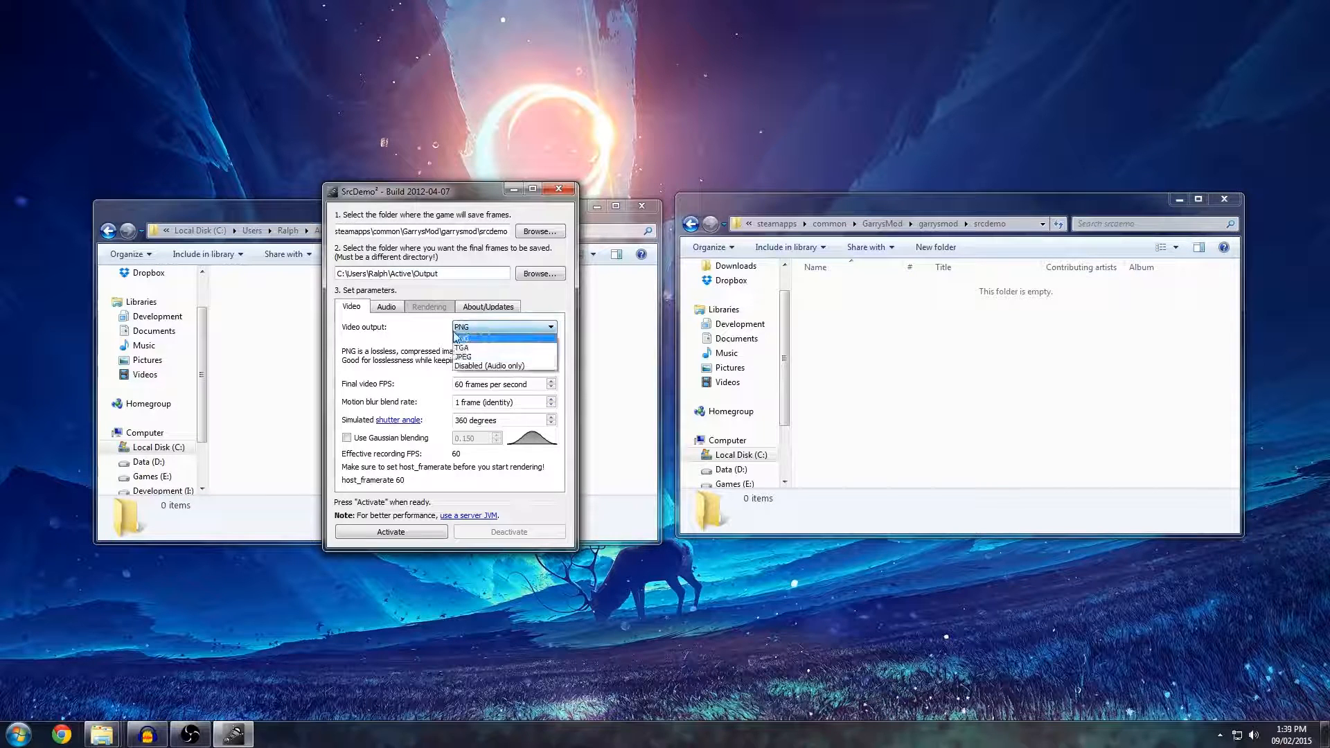
click(482, 349)
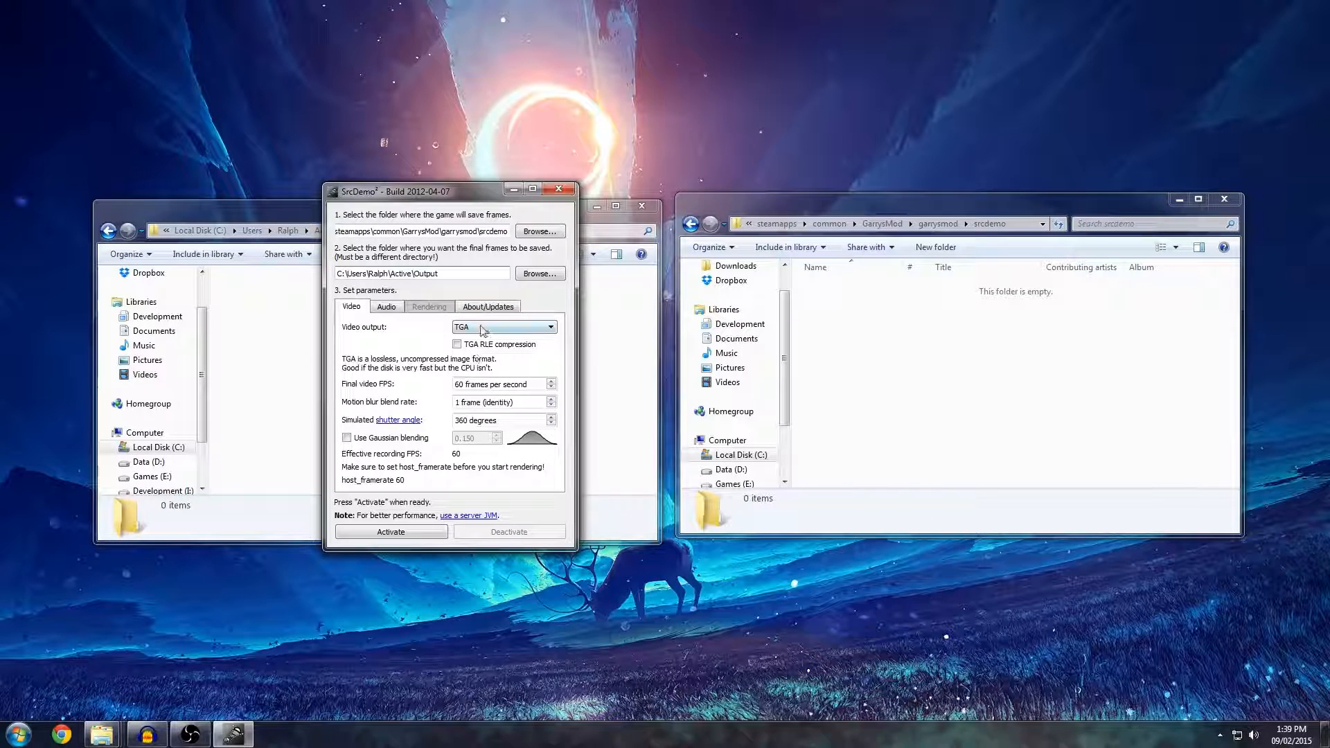
click(516, 329)
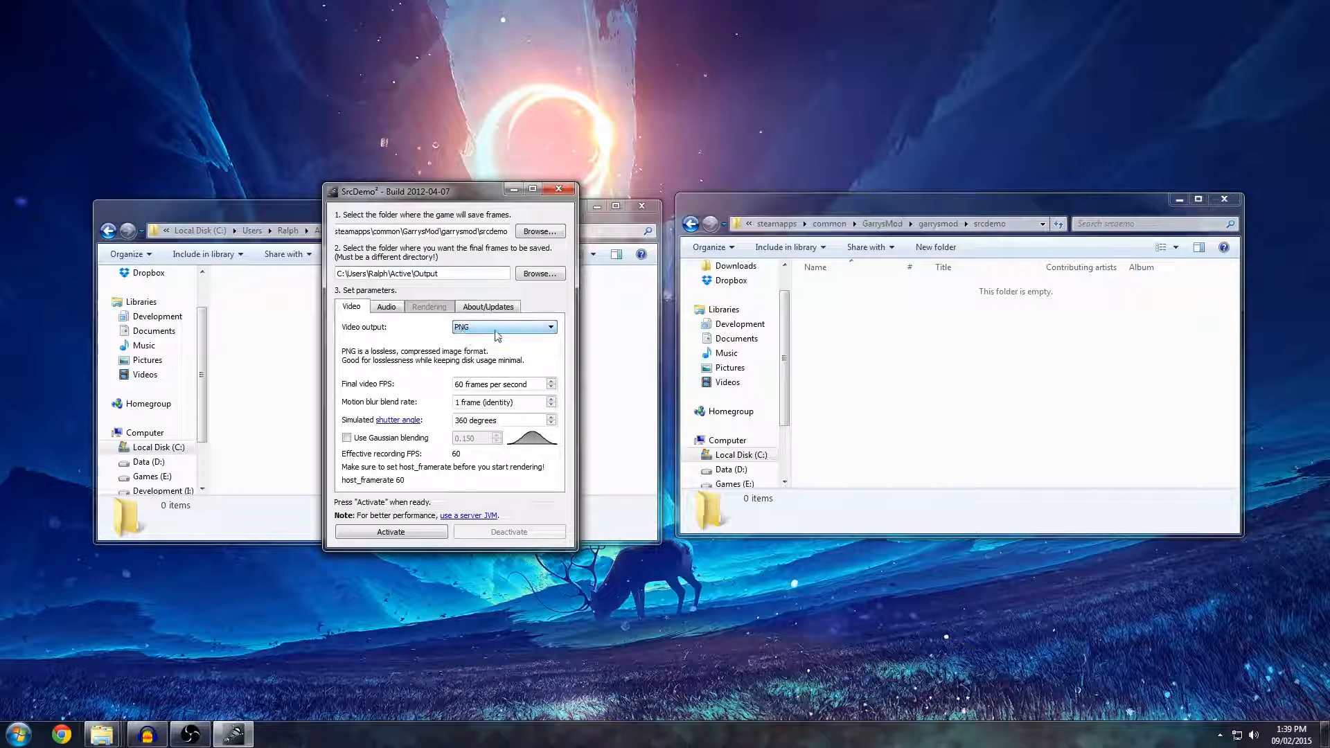
click(462, 330)
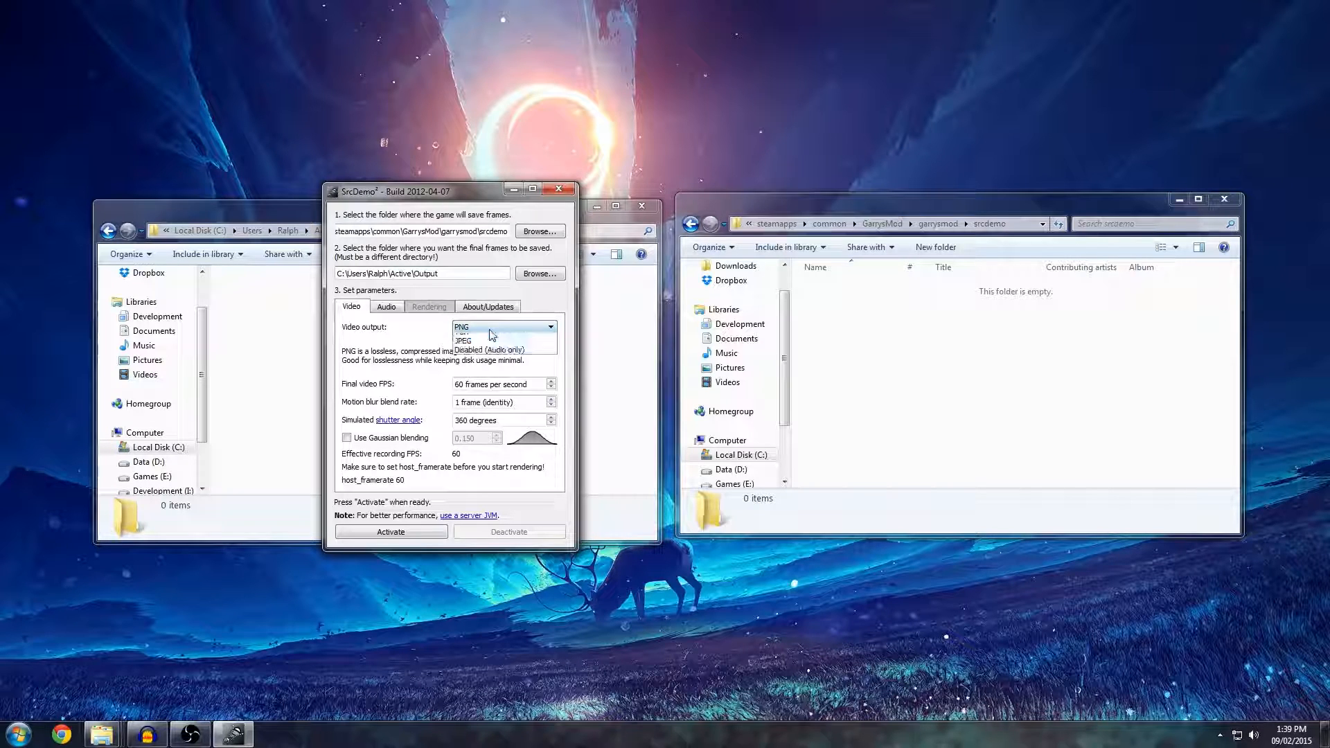
click(487, 343)
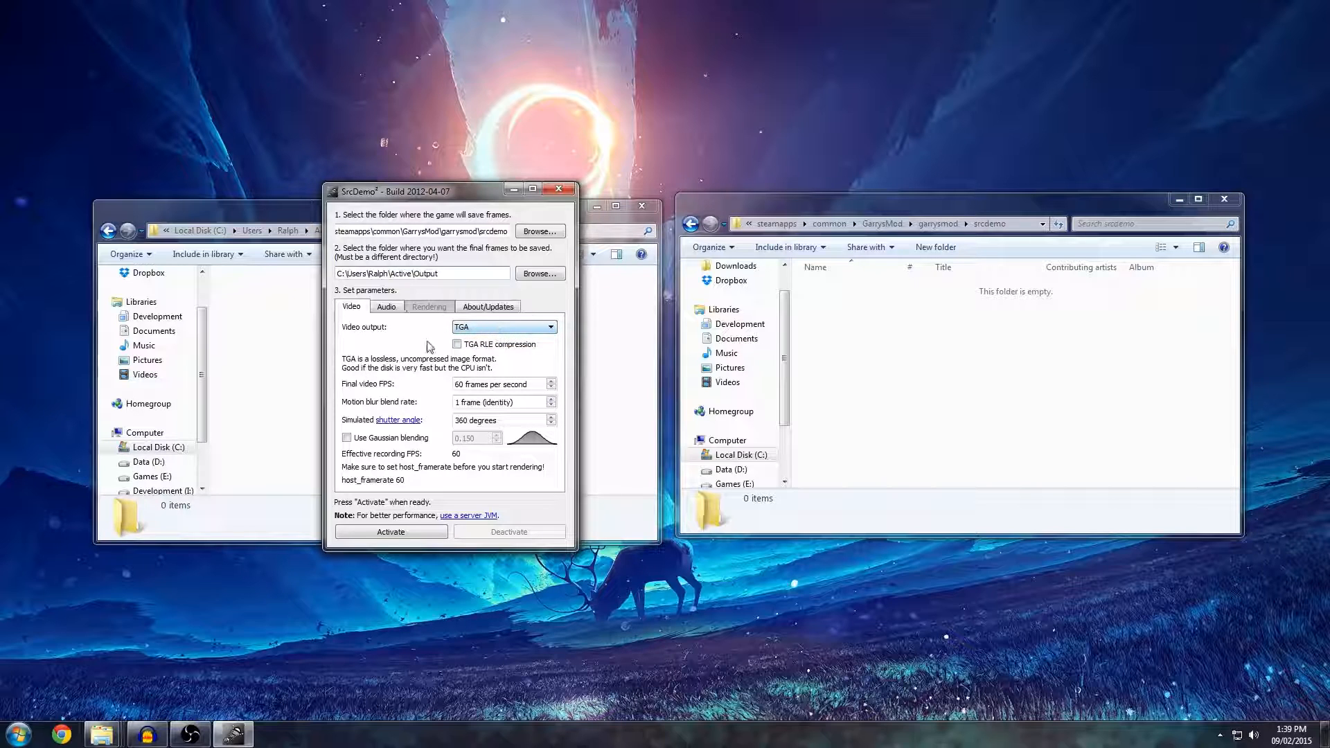
click(476, 330)
click(472, 337)
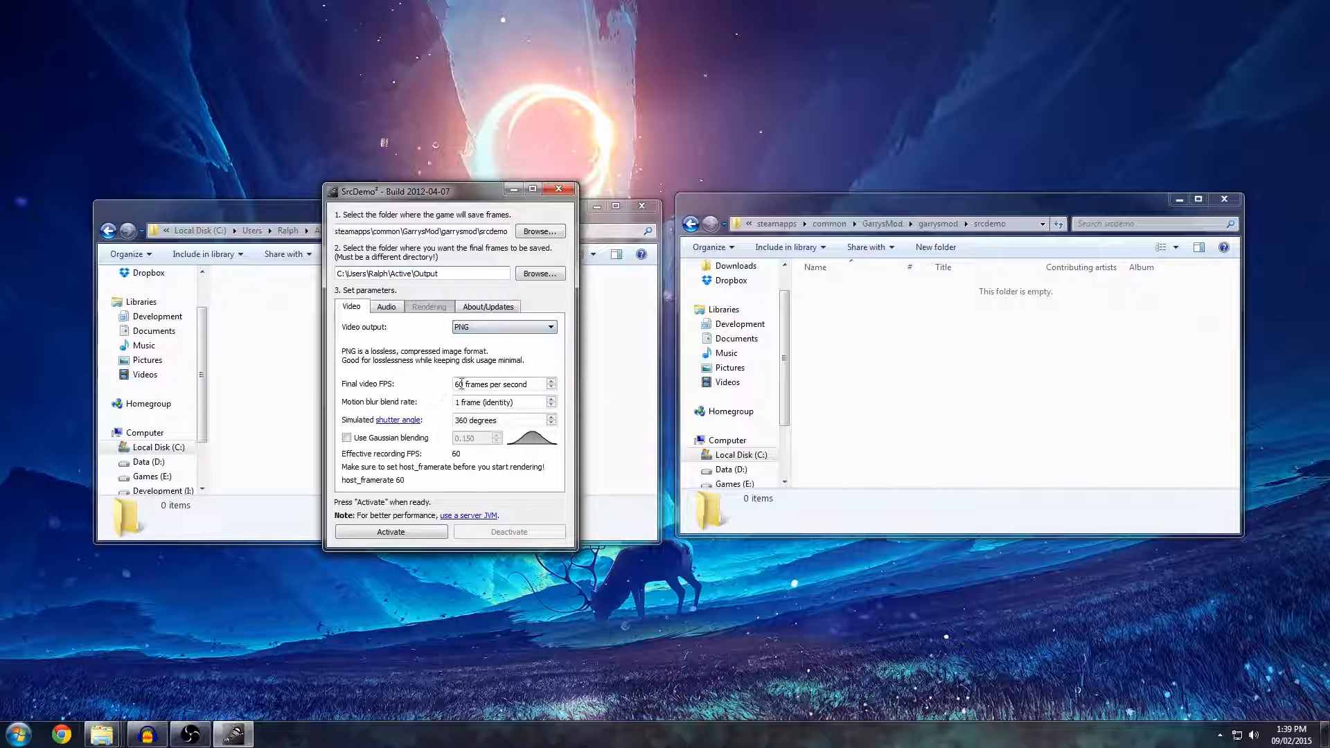
Set the motion blur blend rate to 15 frames per frame.
drag(532, 384, 437, 388)
click(506, 386)
click(458, 402)
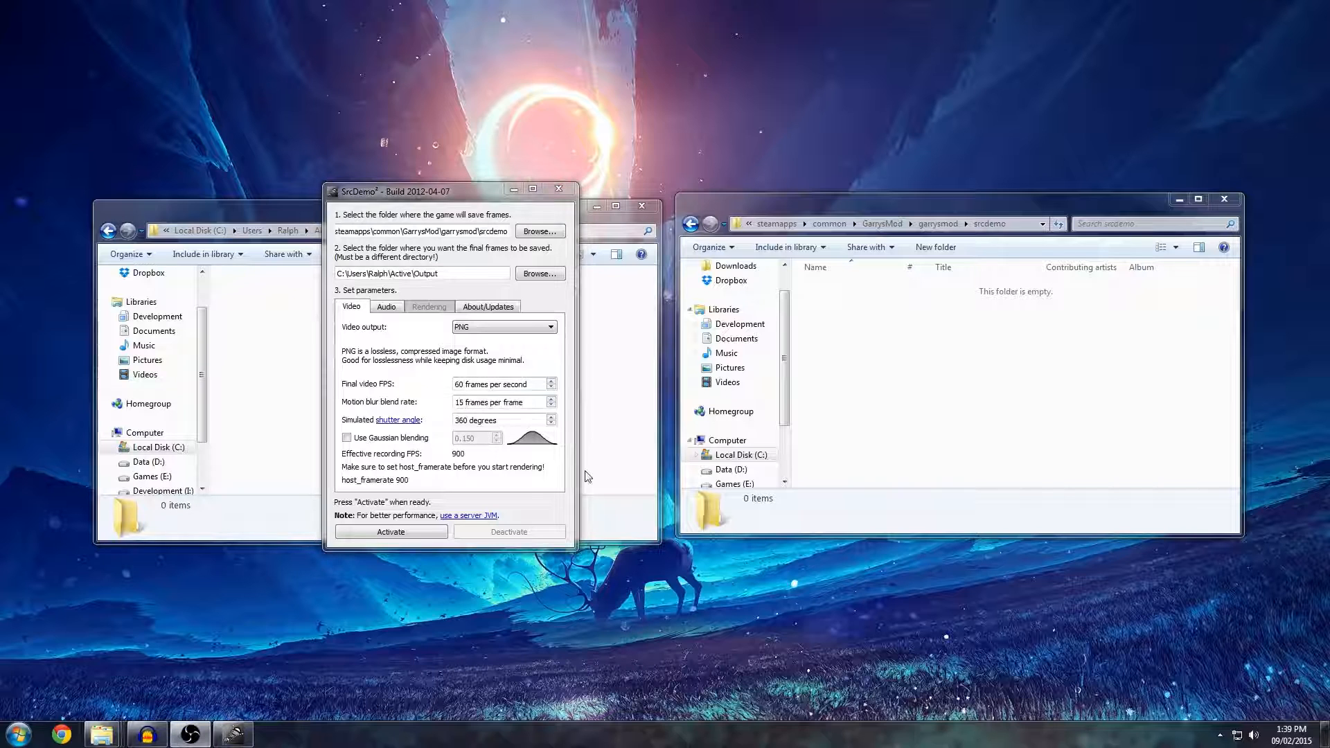
Try a motion blur blend rate of 30 frames per frame and return it to 15.
click(462, 403)
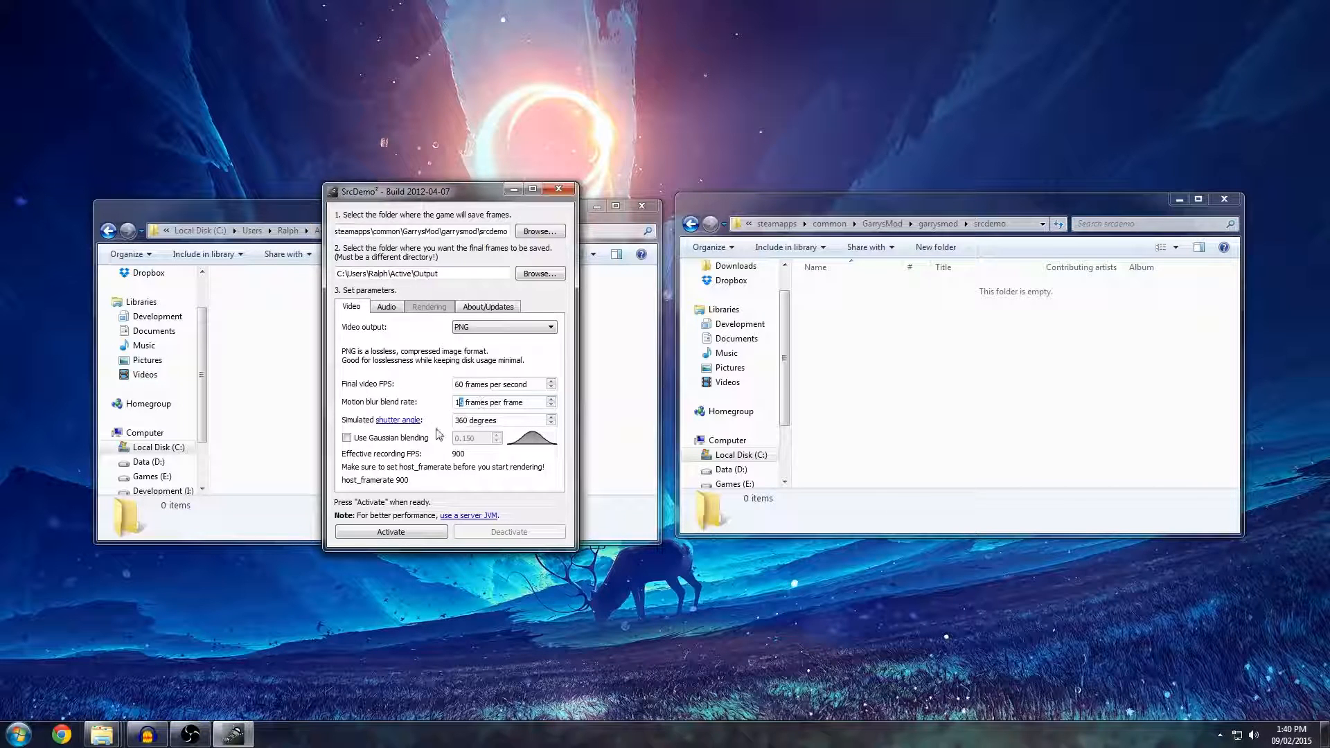
drag(462, 404, 430, 401)
drag(525, 404, 487, 406)
click(467, 400)
text(30)
double_click(464, 399)
text(15)
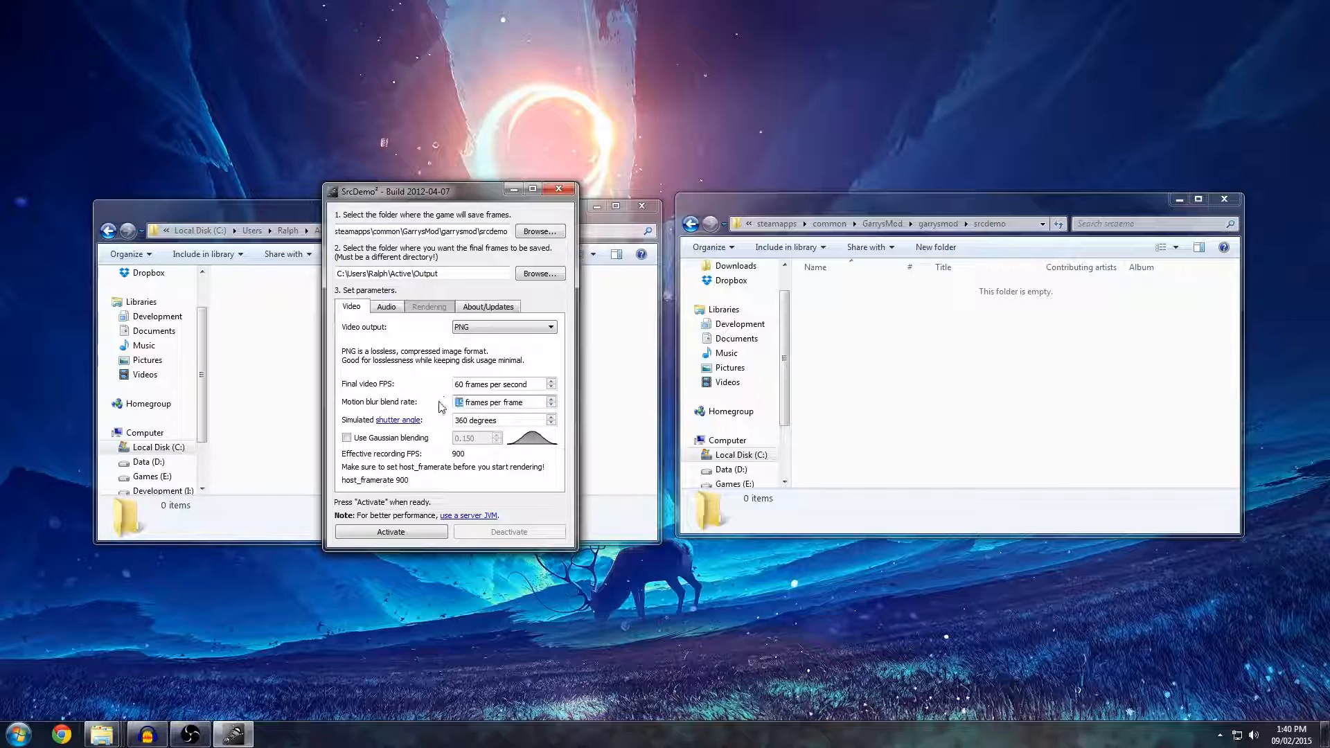
text(5)
text(15)
text(30)
Try motion blur blend rates of 5 and 30 frames per frame in turn, ending back at 15.
text(15)
drag(462, 405, 441, 404)
text(5)
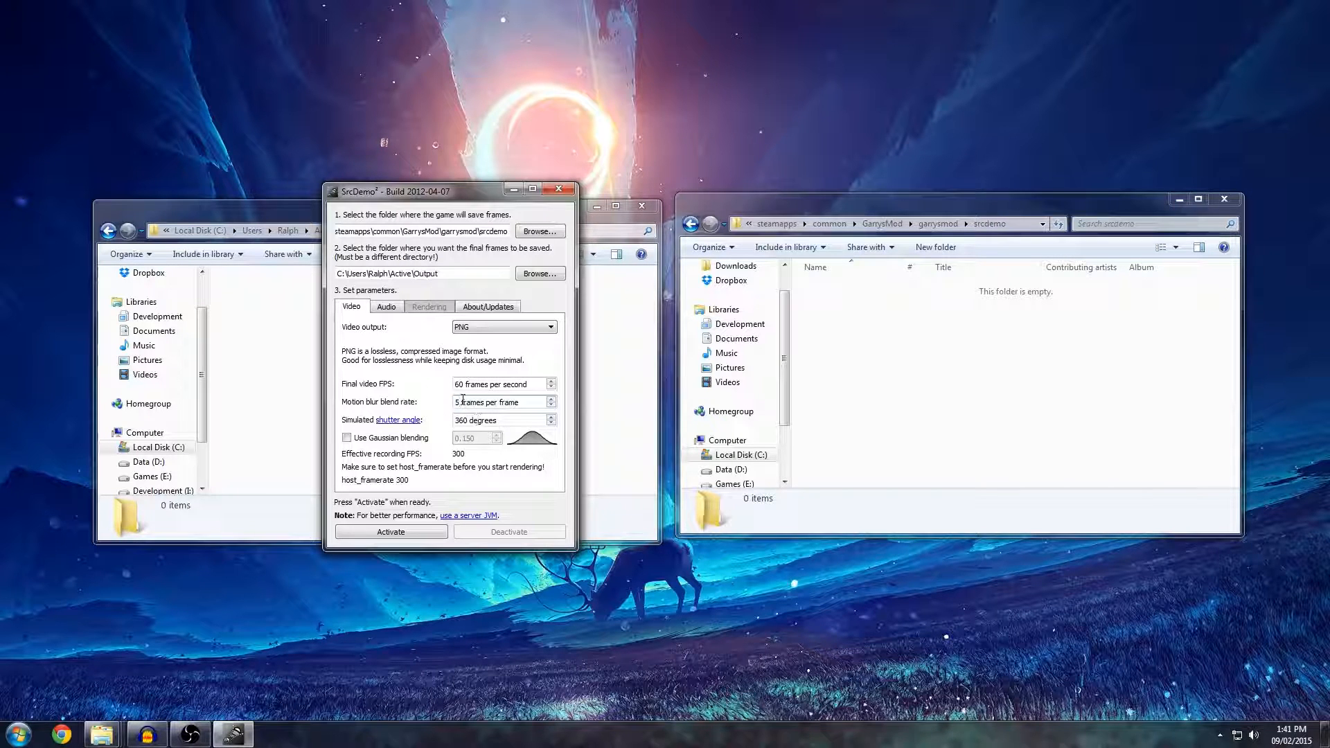
text(1)
text(5)
text(1)
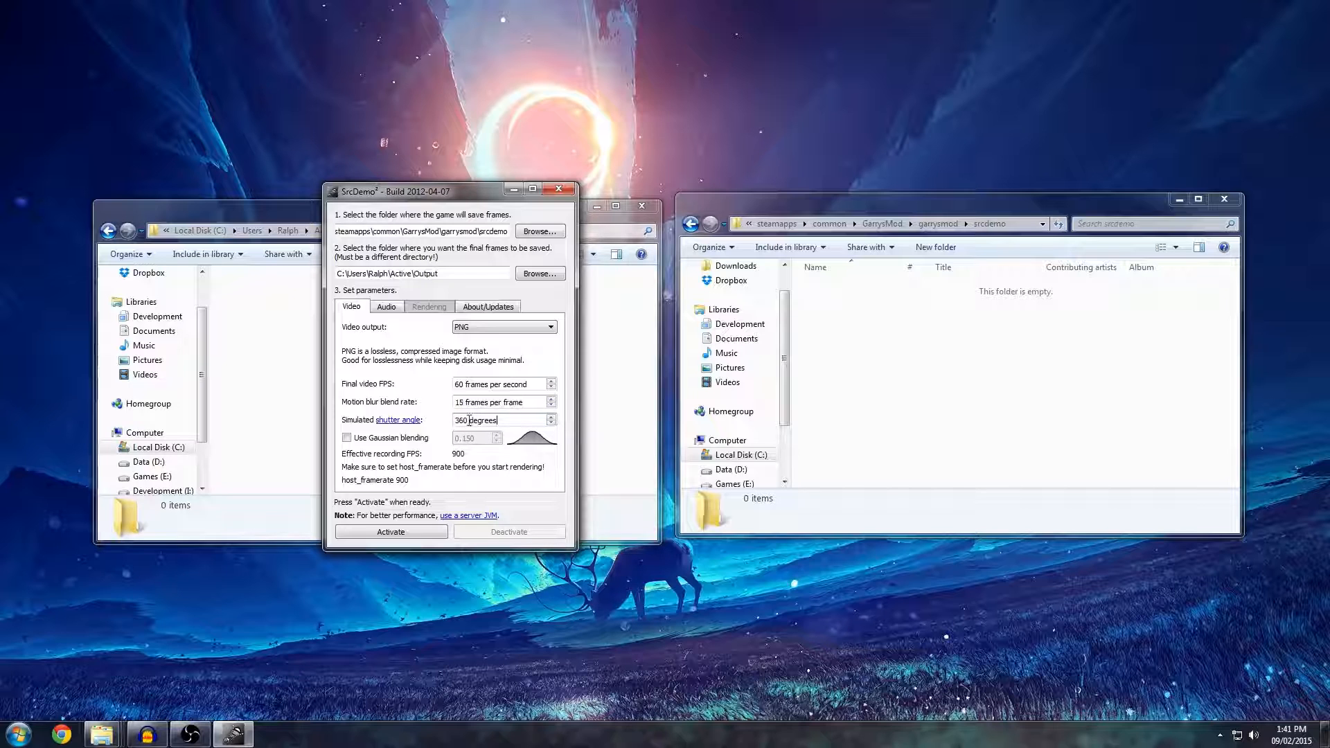
Open the ShutterAngle wiki page linked from the settings, skim its explanation of shutter angles and close it.
drag(469, 420, 527, 421)
click(408, 421)
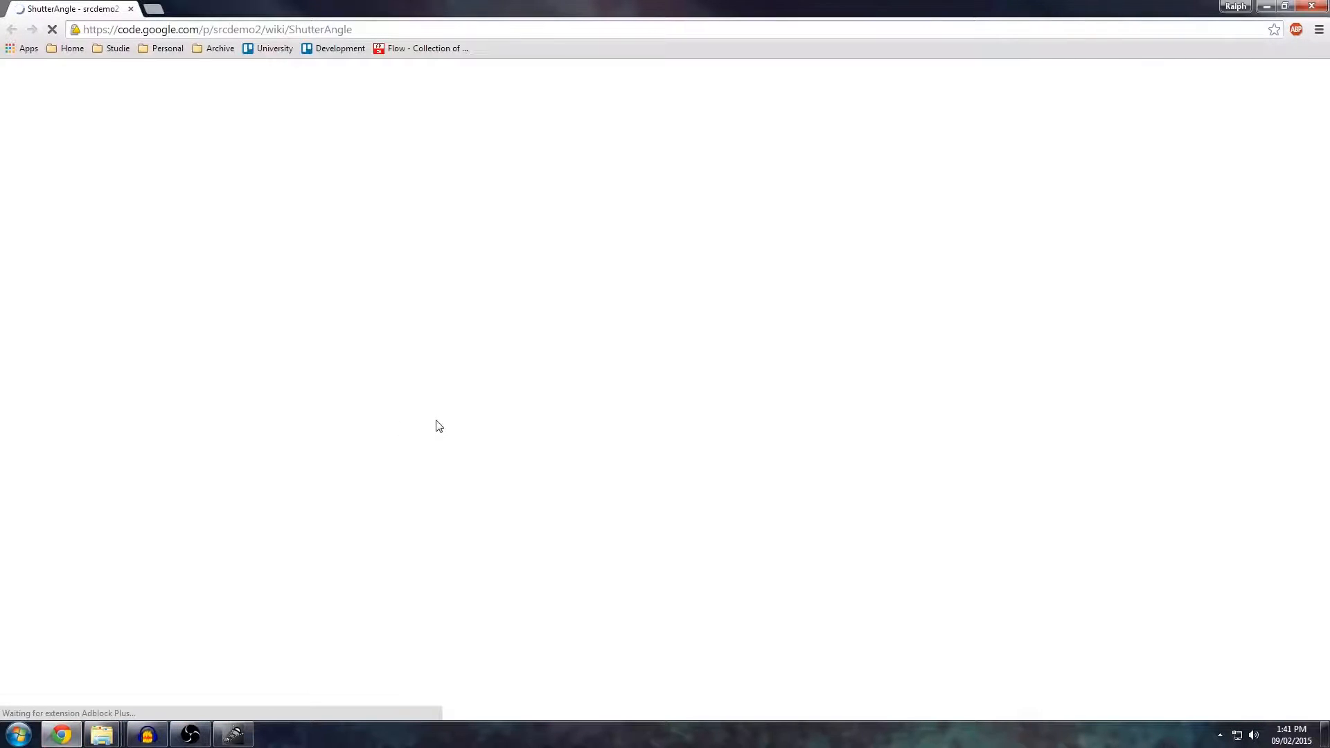
scroll(389, 333, down, 4)
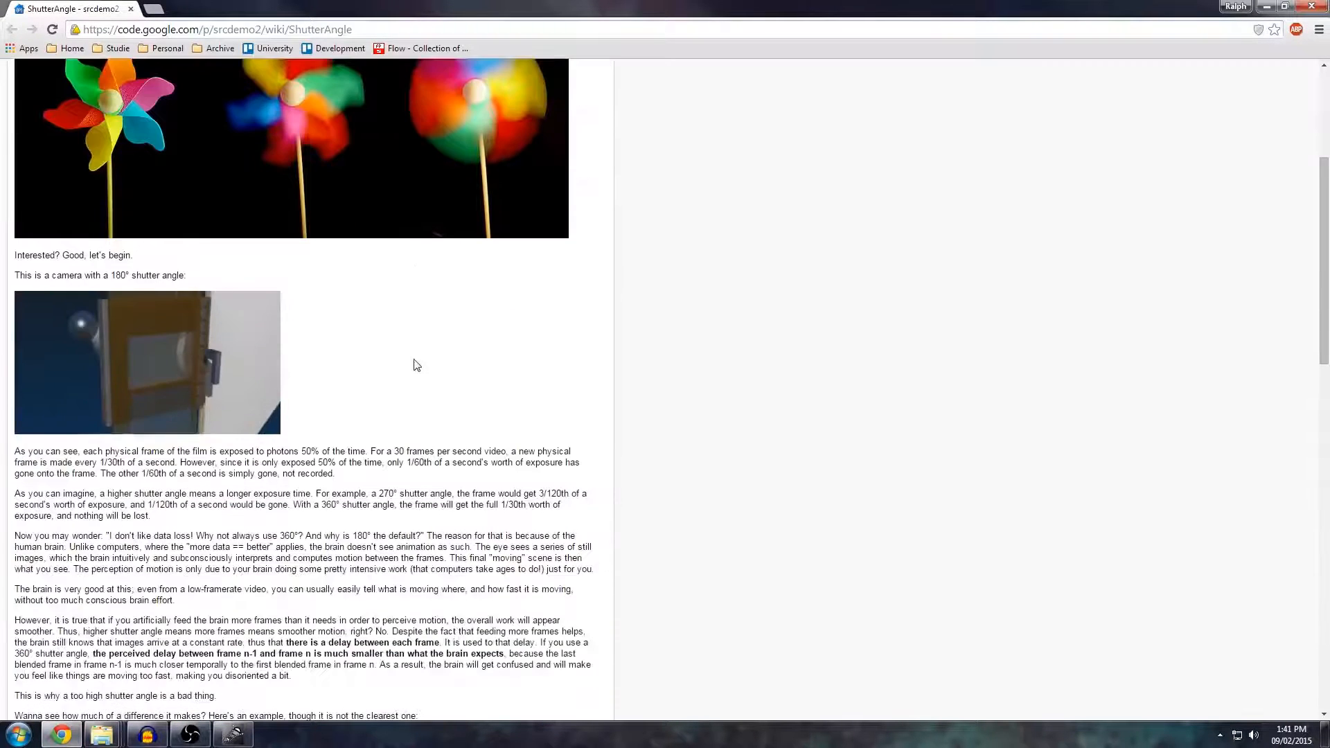
scroll(417, 365, down, 10)
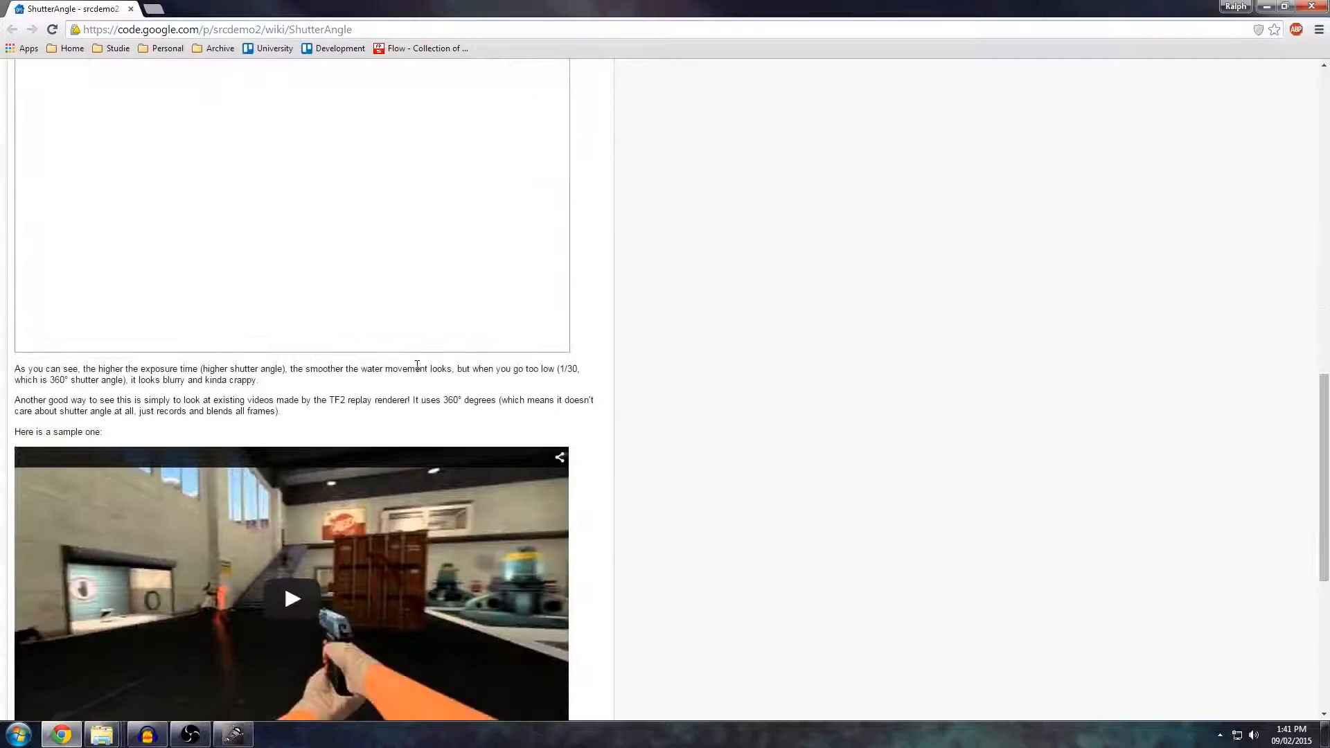
scroll(417, 365, down, 6)
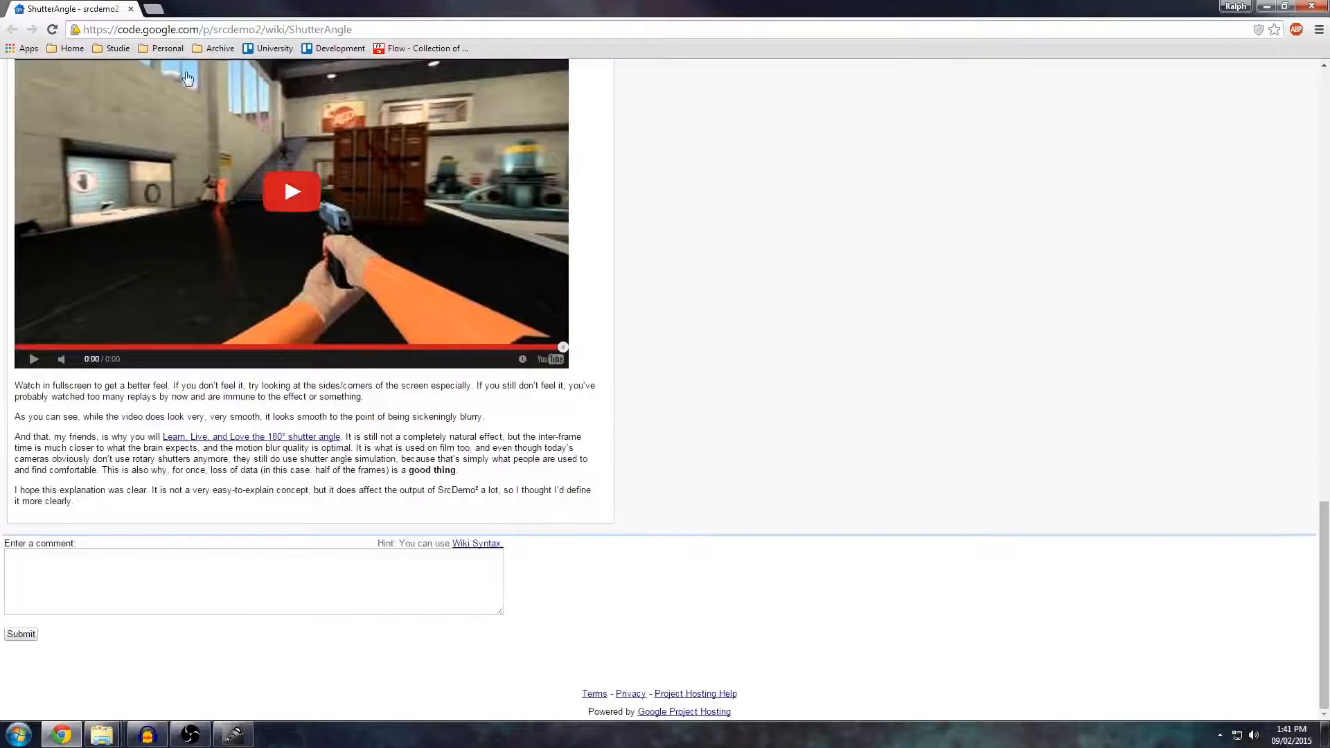
click(130, 9)
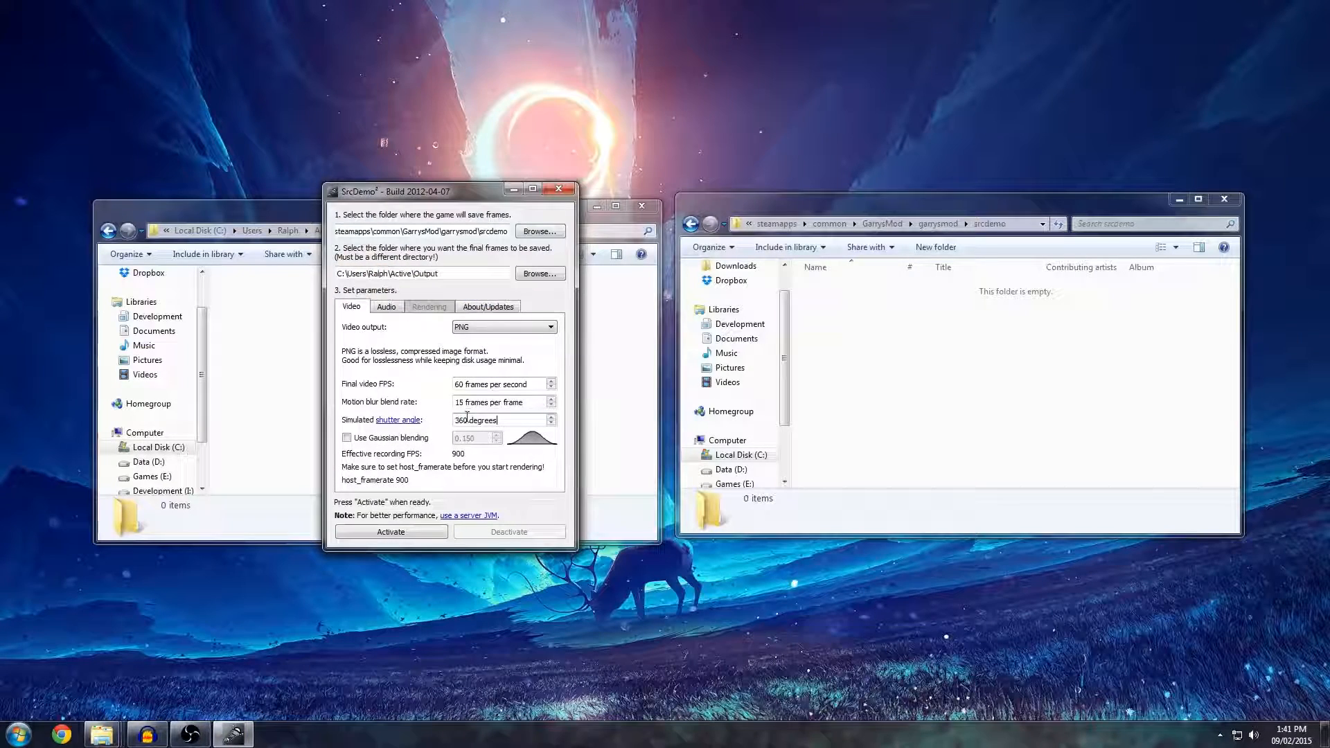
Enable Gaussian blending for the motion blur.
drag(468, 421, 455, 421)
click(532, 424)
click(414, 441)
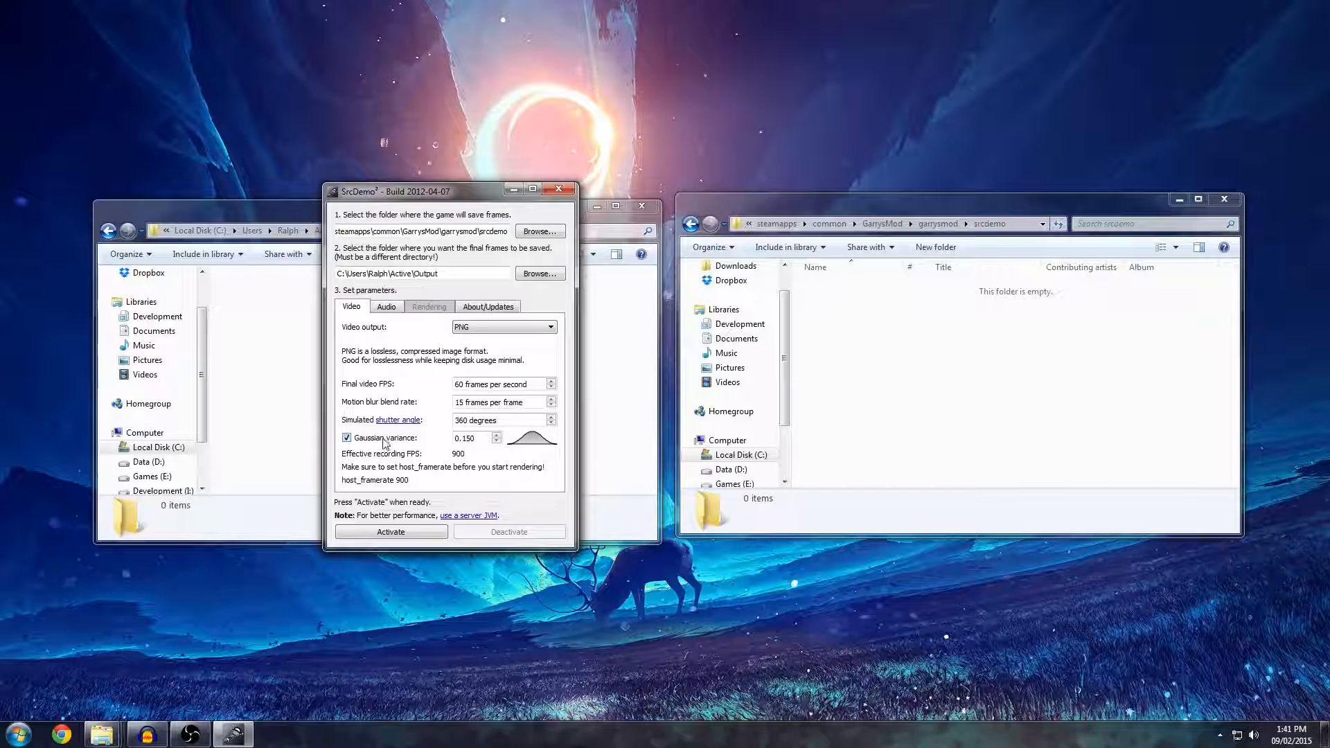
Toggle Gaussian blending for the motion blur off and on again, leaving it enabled.
click(386, 443)
click(413, 443)
click(346, 440)
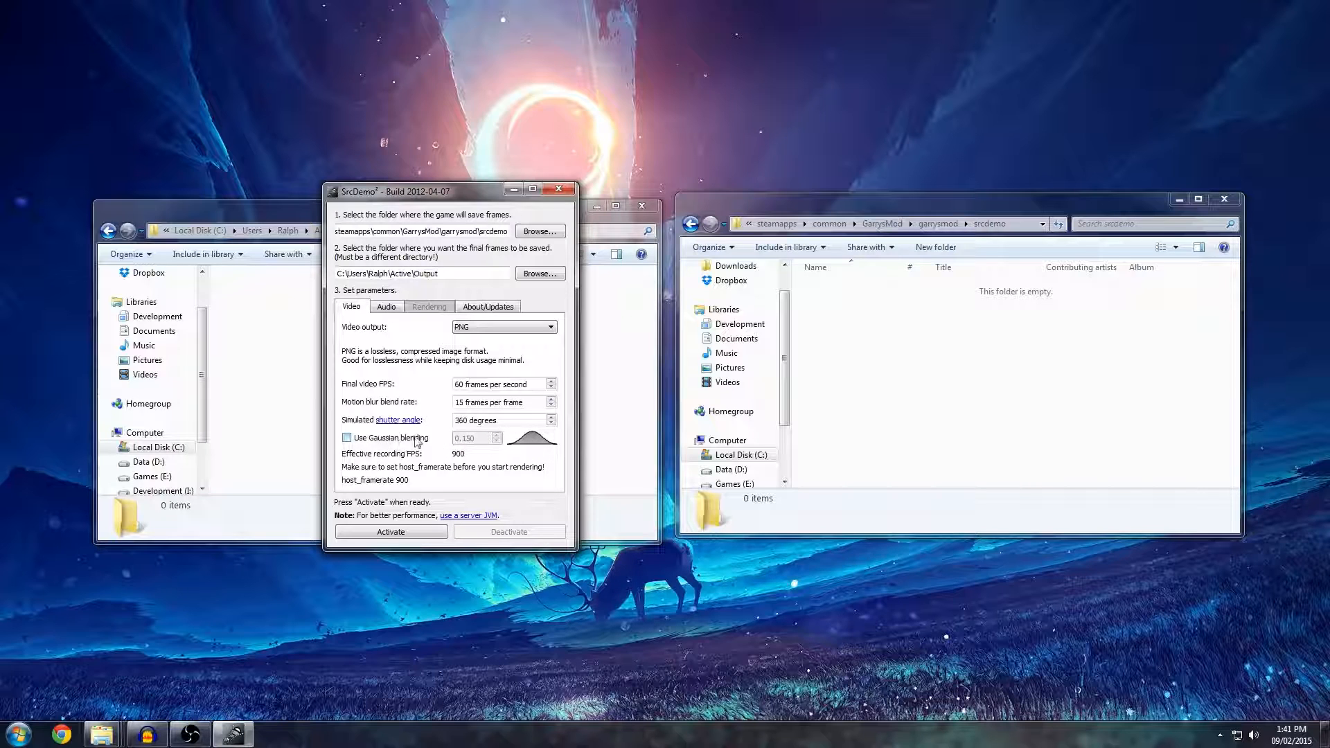
click(394, 439)
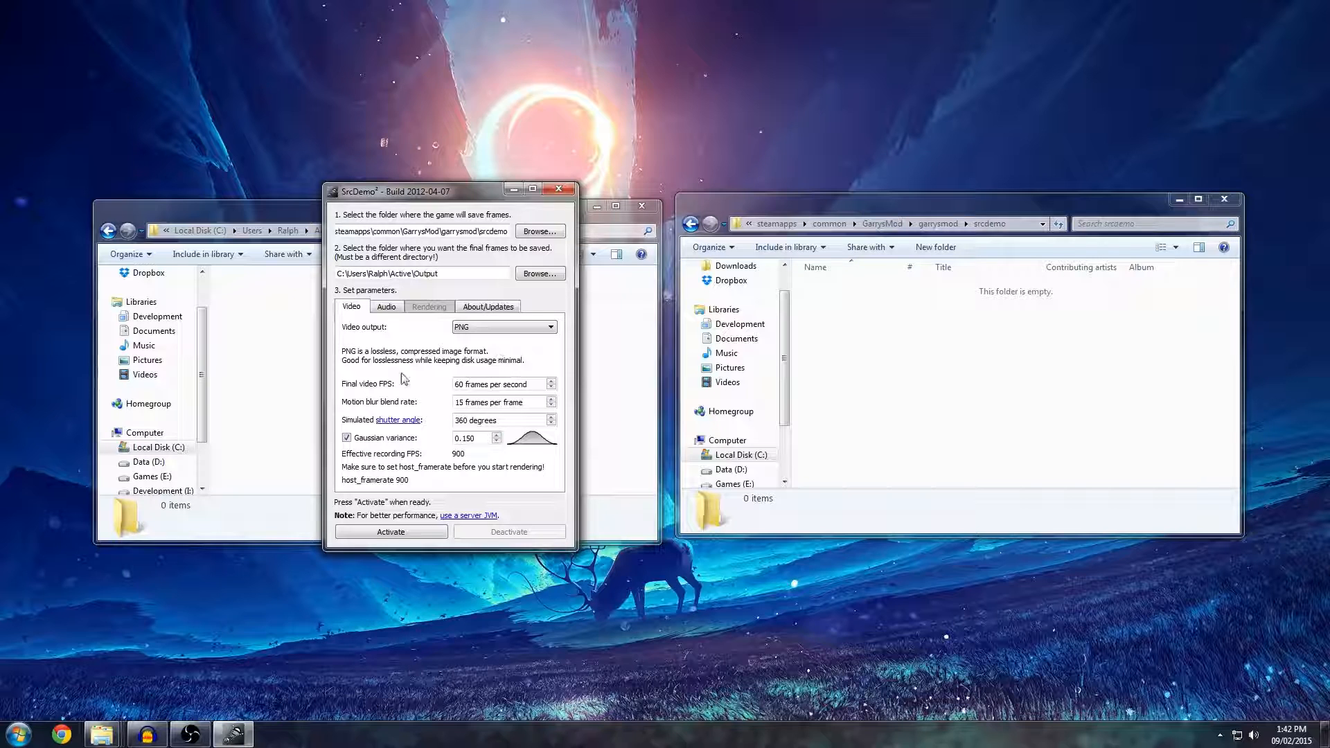
Activate SrcDemo² rendering, look at the srcdemo folder inside the garrysmod directory, and deactivate rendering again.
click(422, 532)
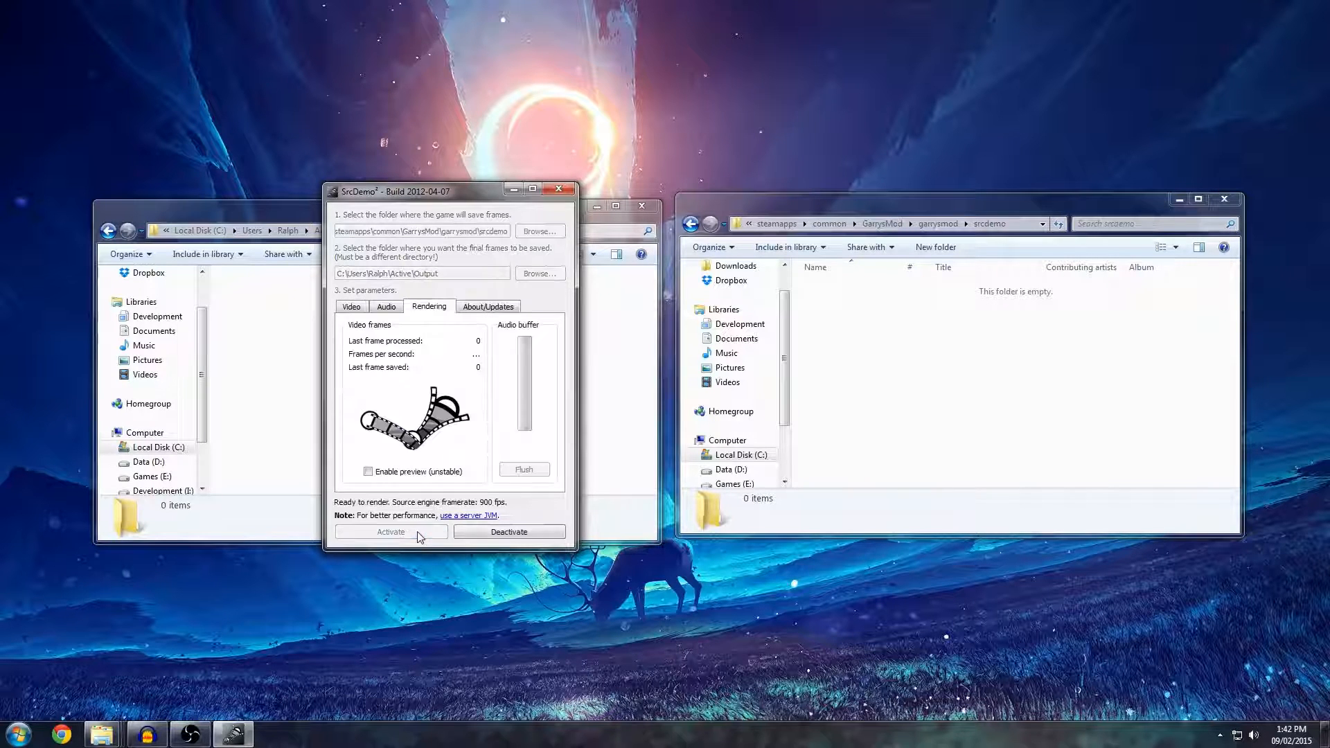
click(938, 223)
scroll(950, 386, down, 1)
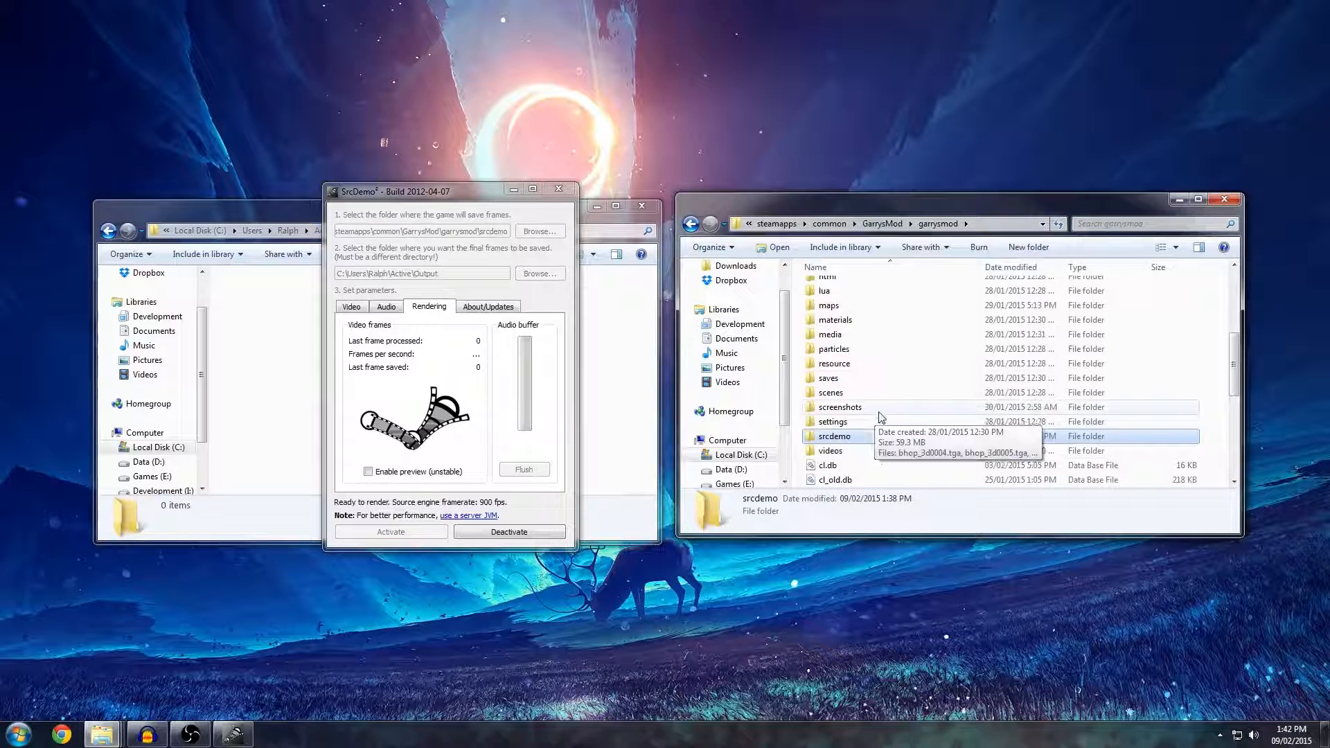
scroll(901, 409, down, 1)
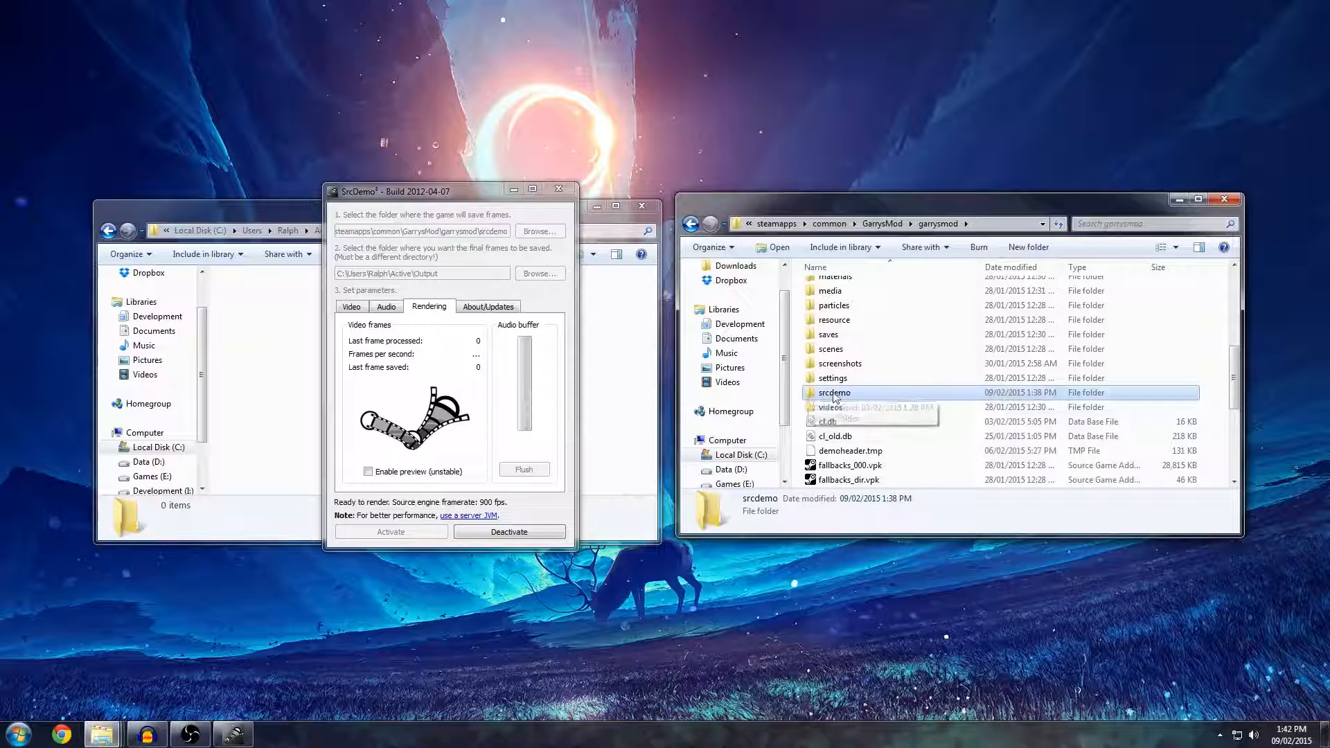
click(489, 530)
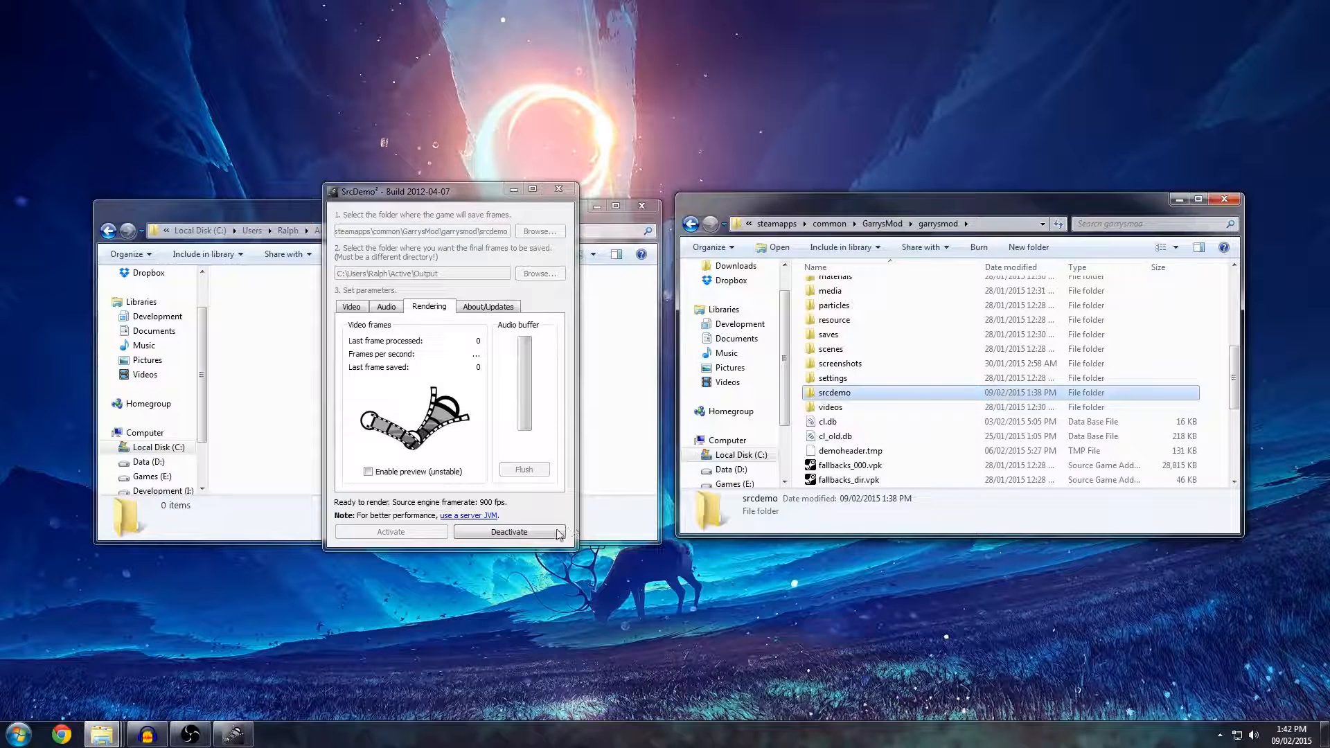
Check the srcdemo folder in the garrysmod directory while rendering is deactivated, opening it and going back.
click(831, 408)
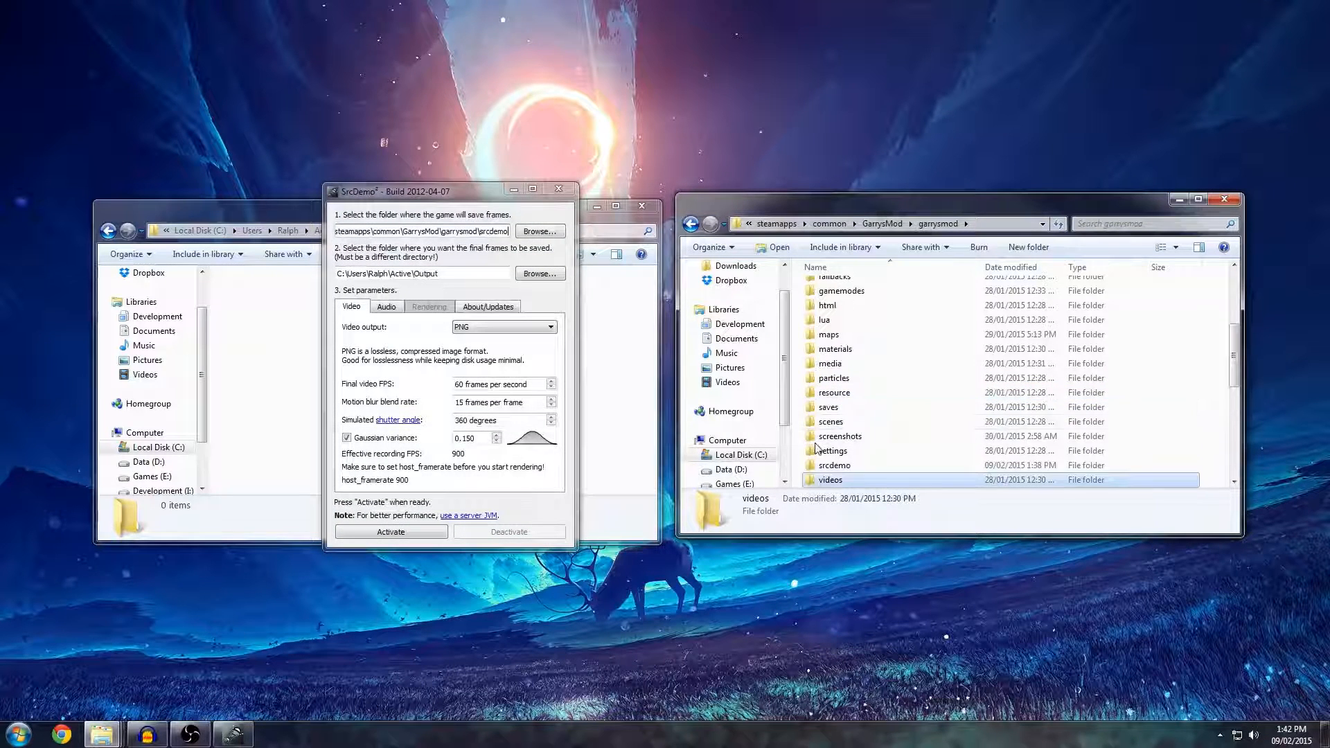
scroll(828, 423, down, 2)
click(845, 338)
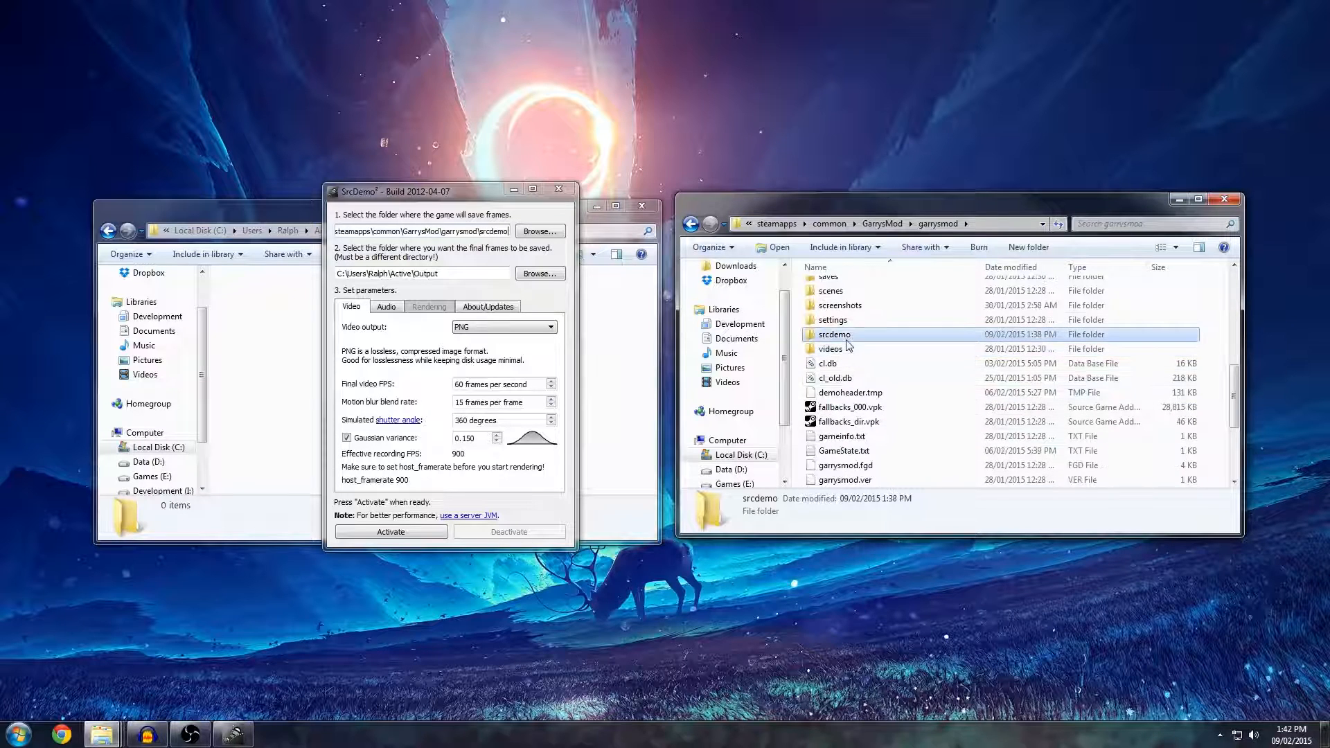
double_click(847, 337)
click(938, 223)
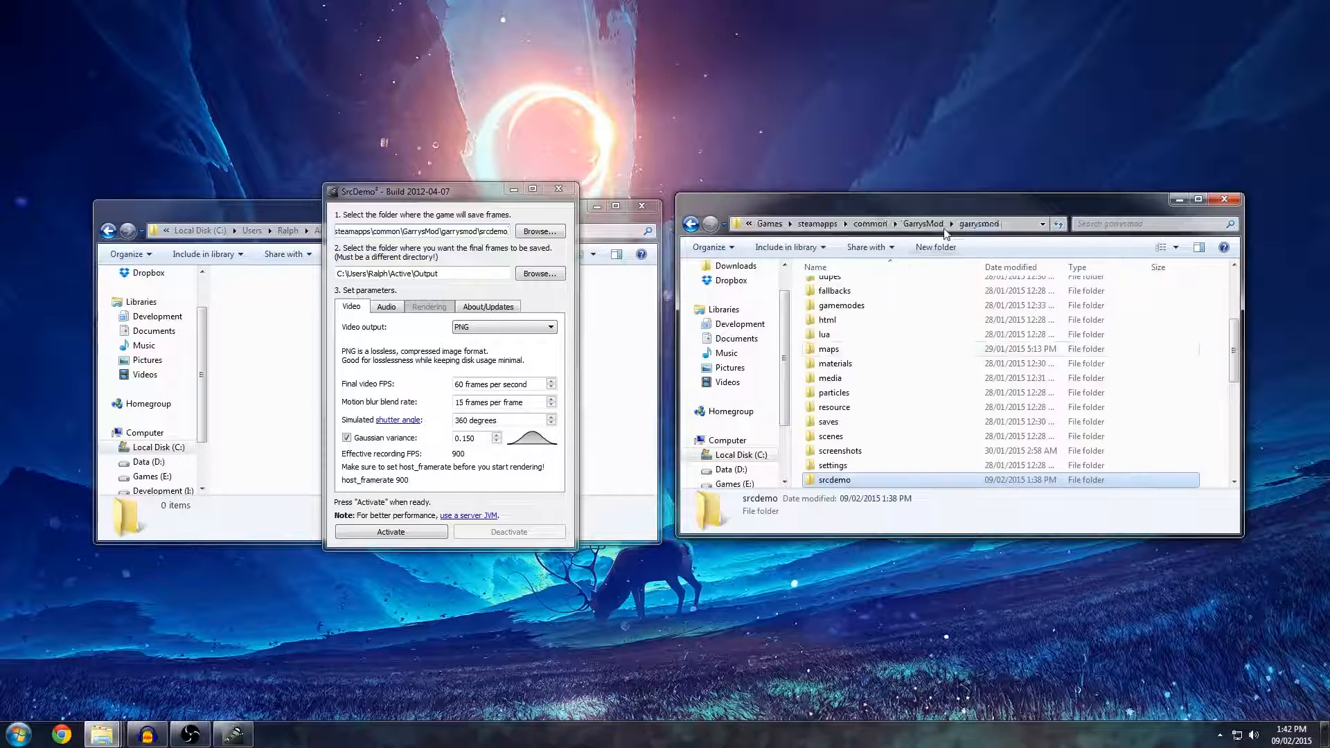
Review the audio output formats, keep audio disabled (video only), view the About/Updates information and return to the video settings.
click(386, 307)
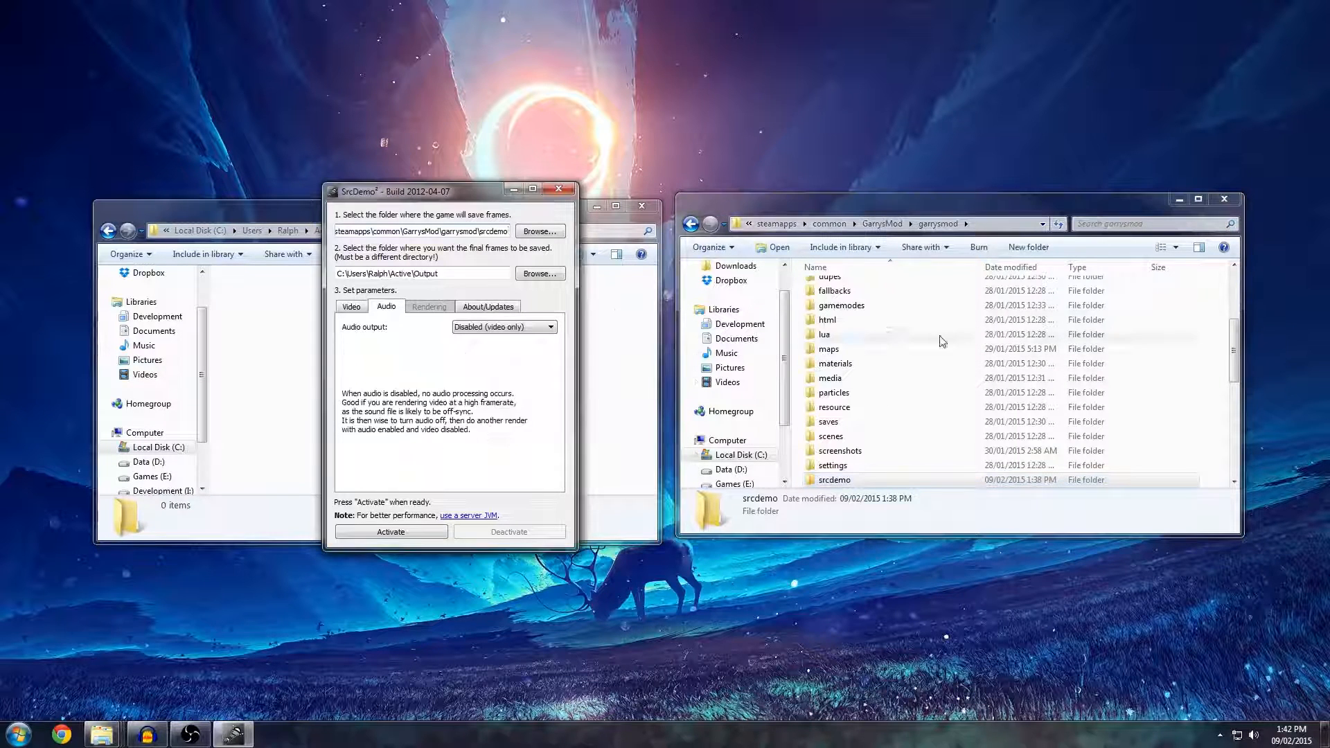
click(458, 327)
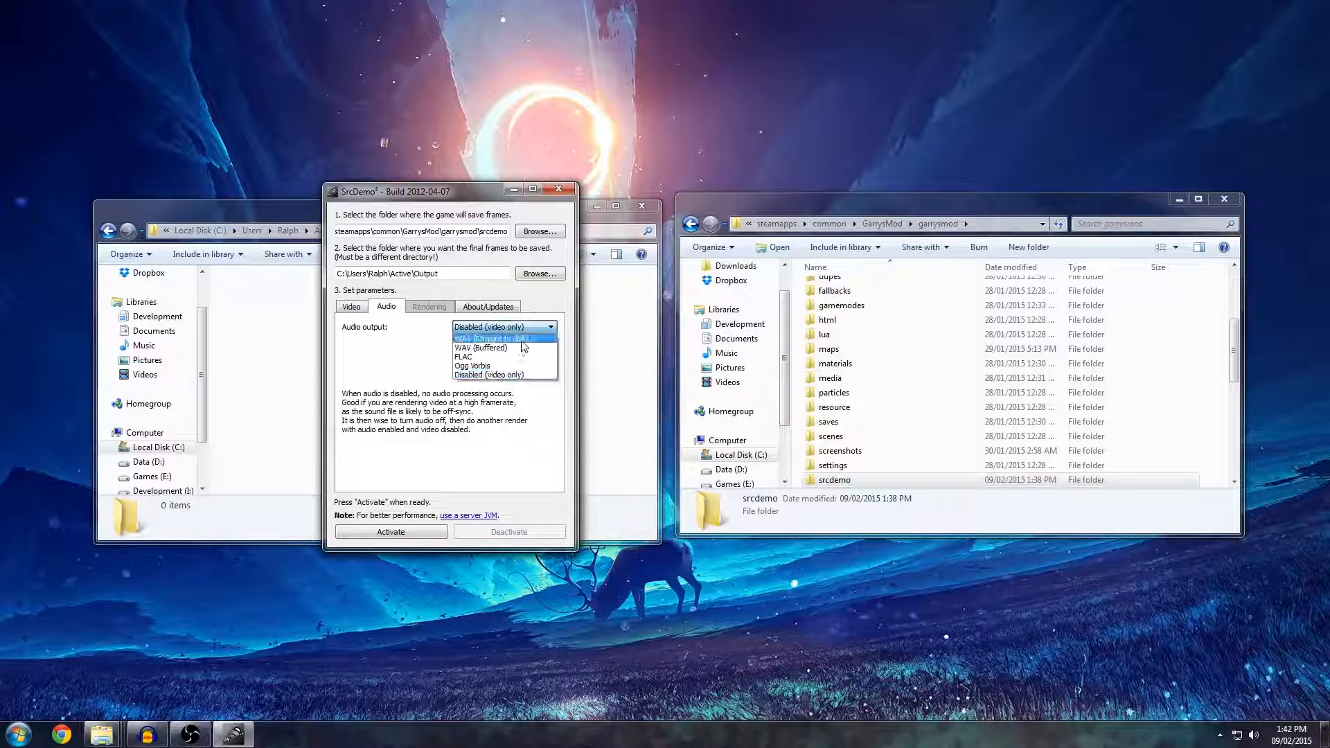
click(473, 330)
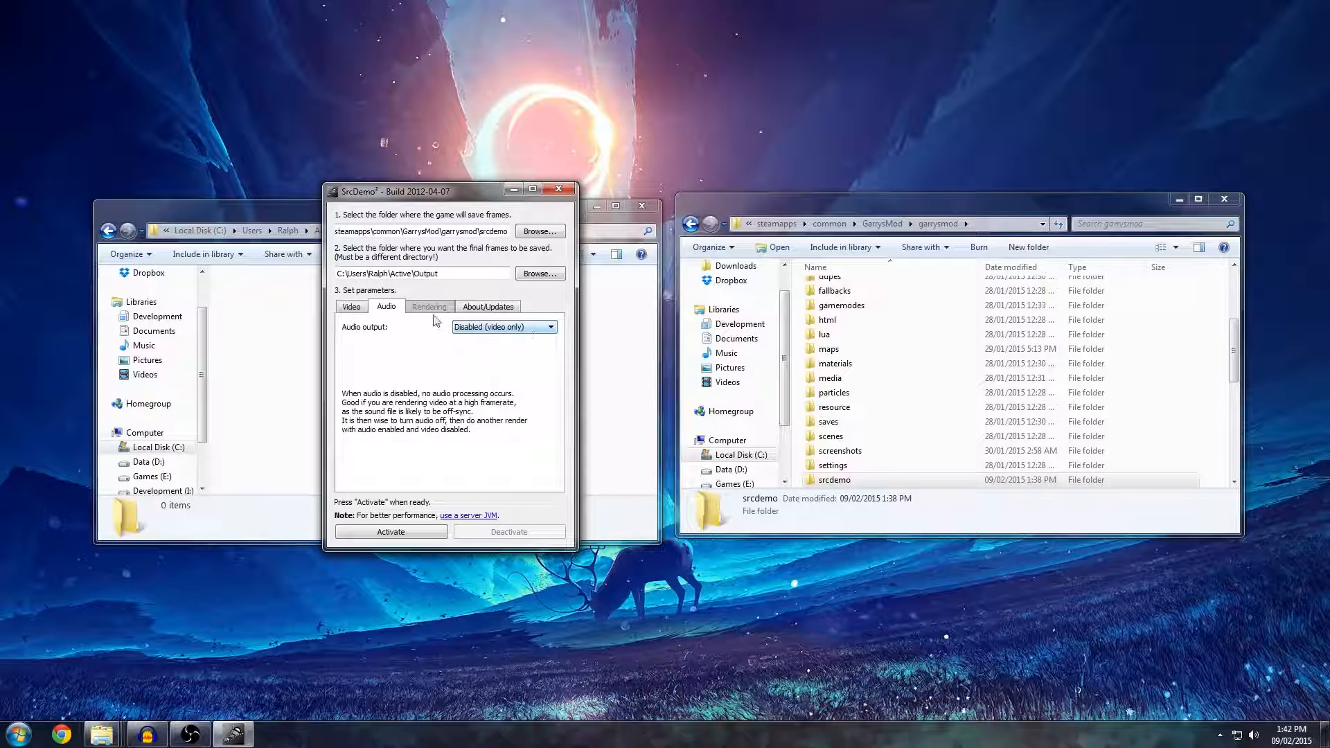
click(507, 331)
click(489, 328)
click(484, 307)
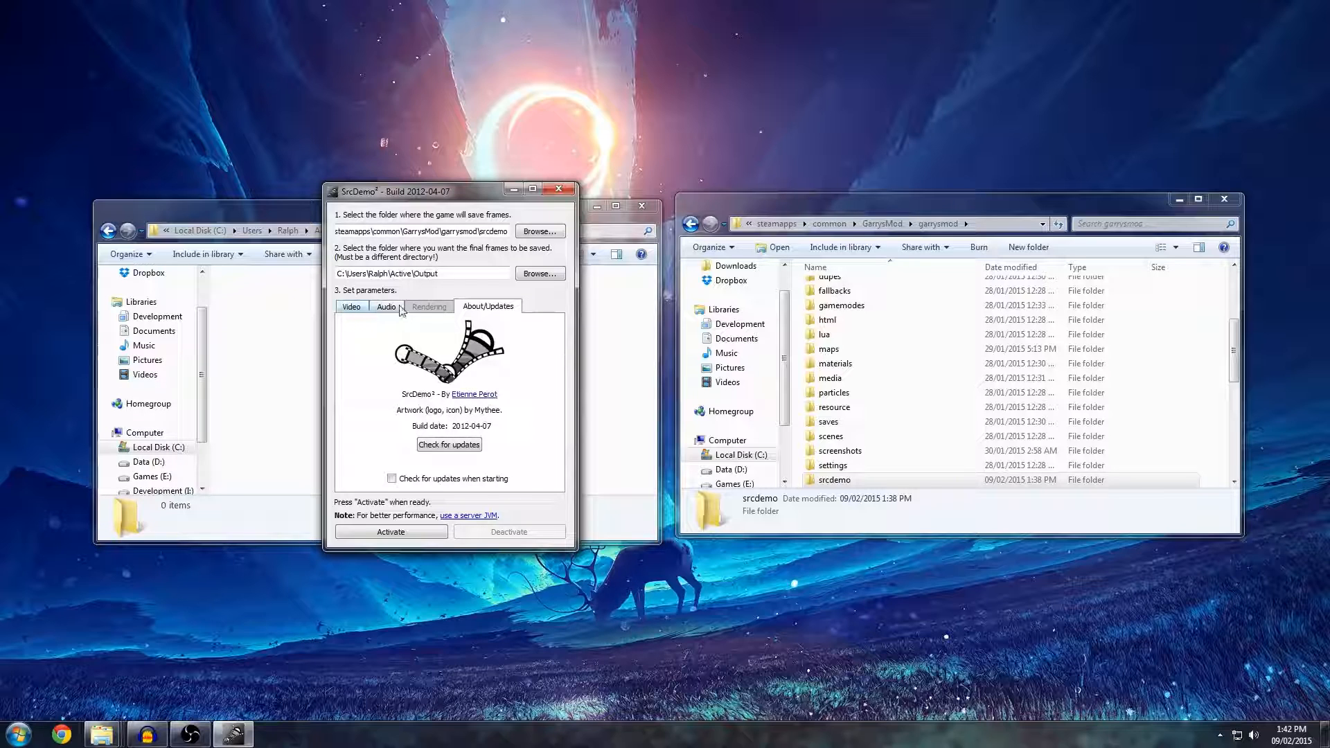
click(352, 306)
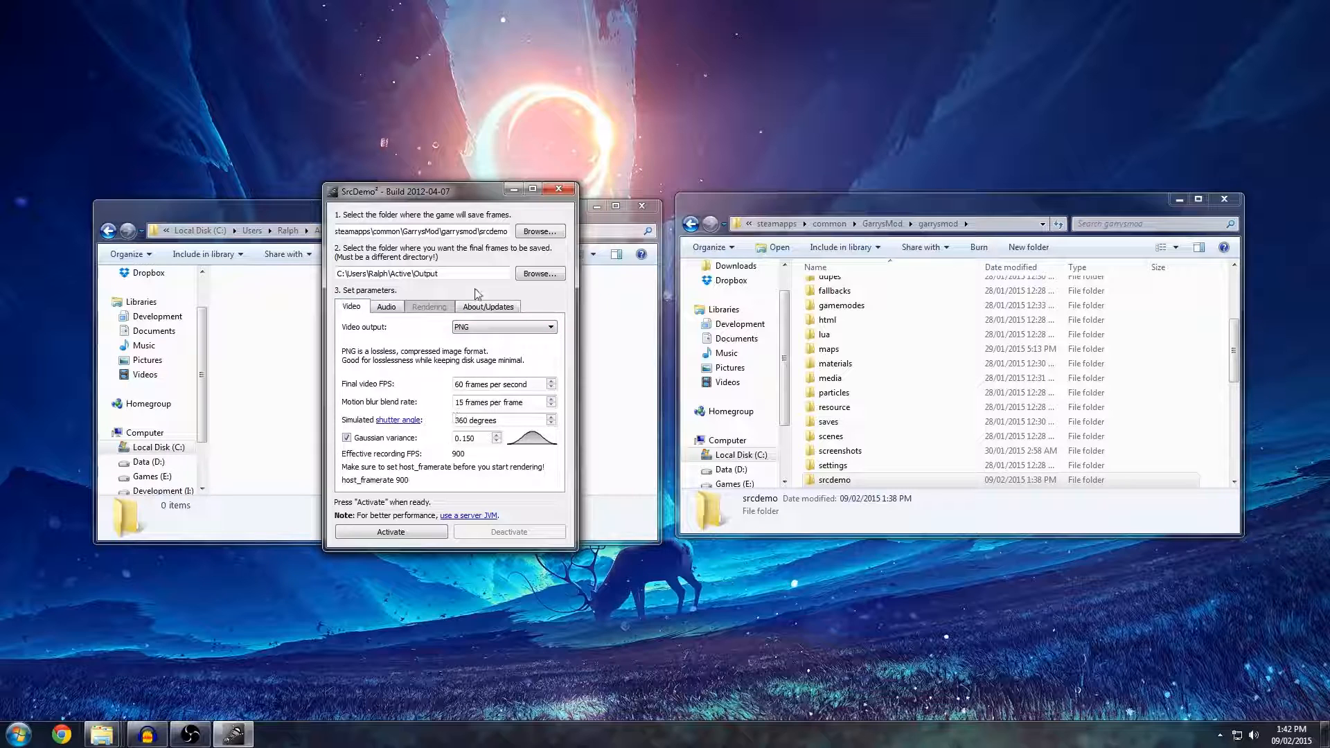
Activate SrcDemo² rendering and check how the srcdemo folder appears in the garrysmod directory.
click(392, 532)
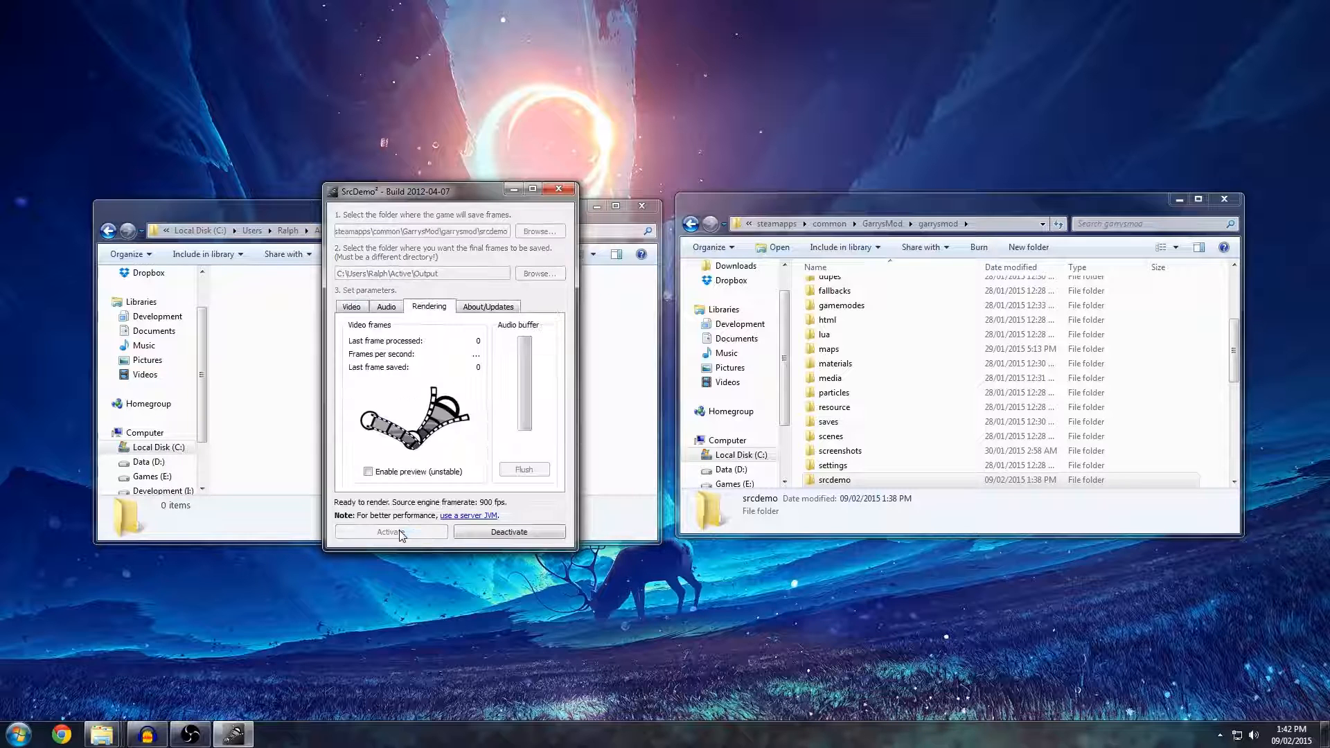
click(903, 452)
scroll(899, 454, down, 1)
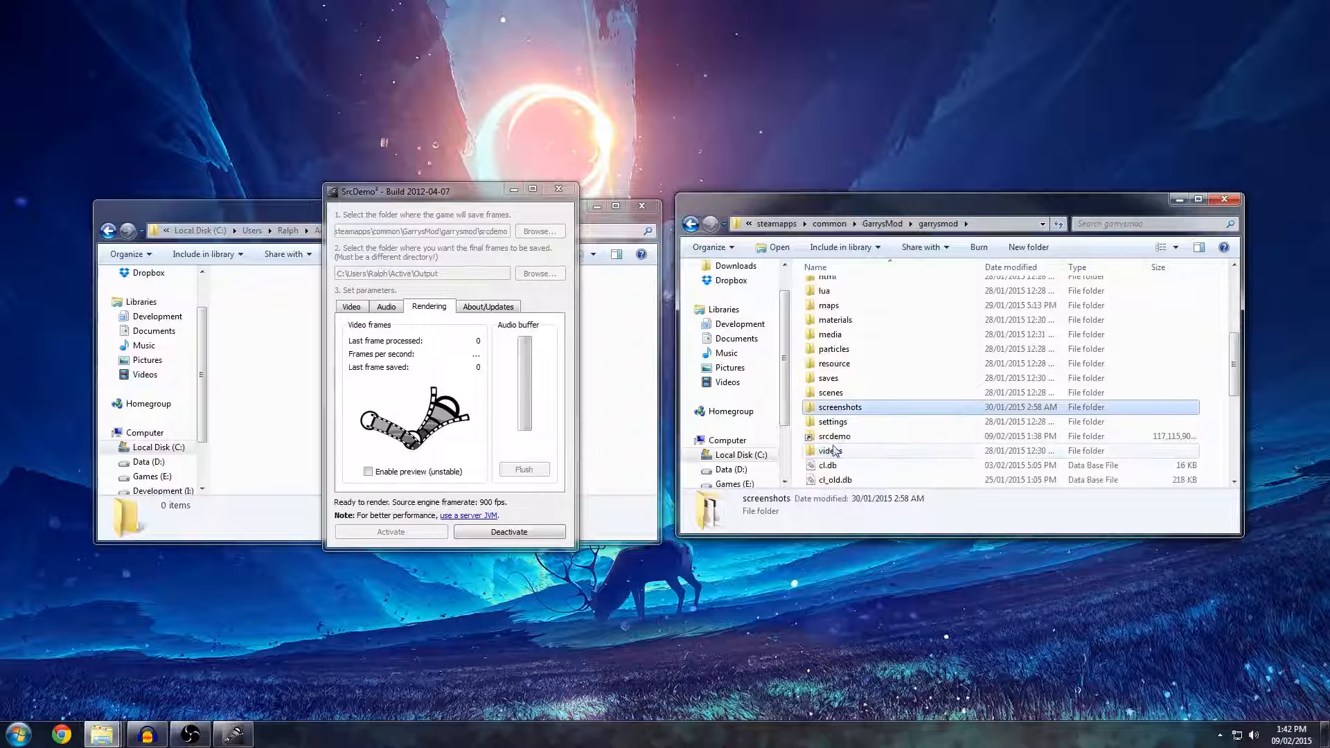
click(884, 441)
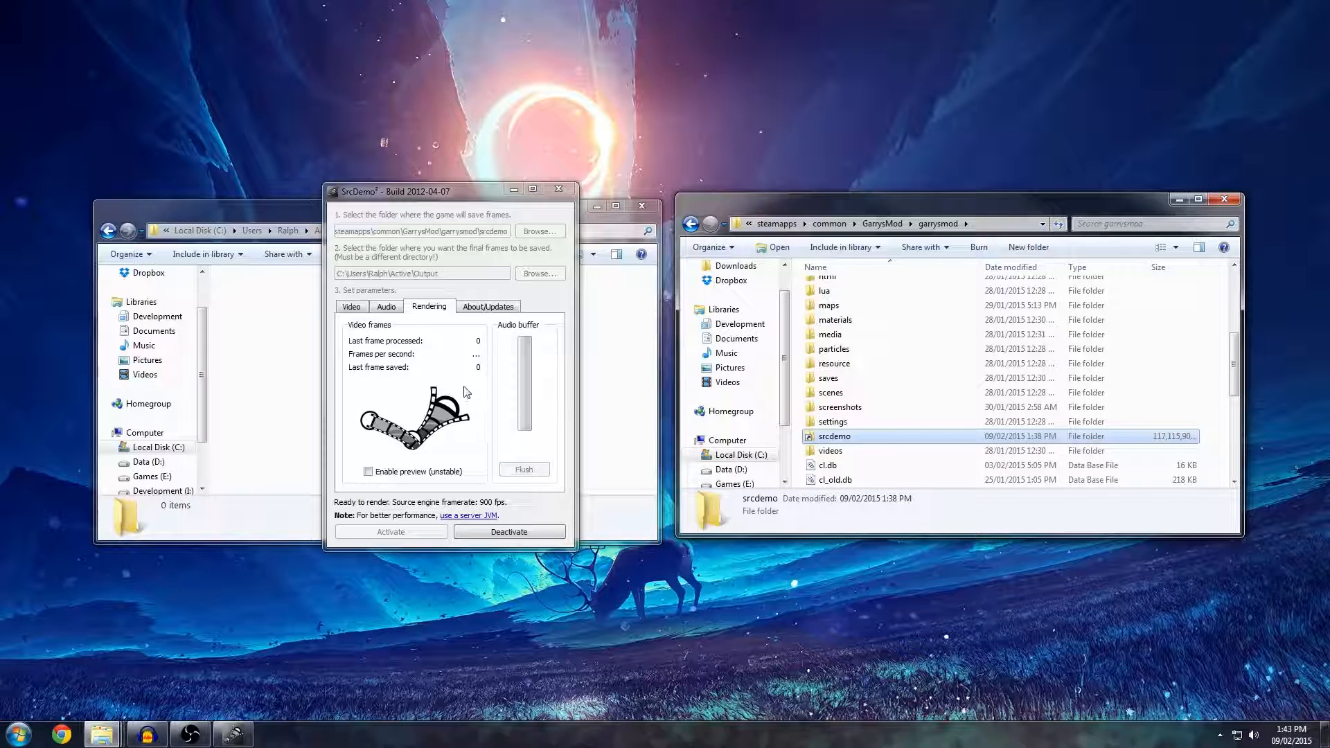
click(874, 450)
click(480, 386)
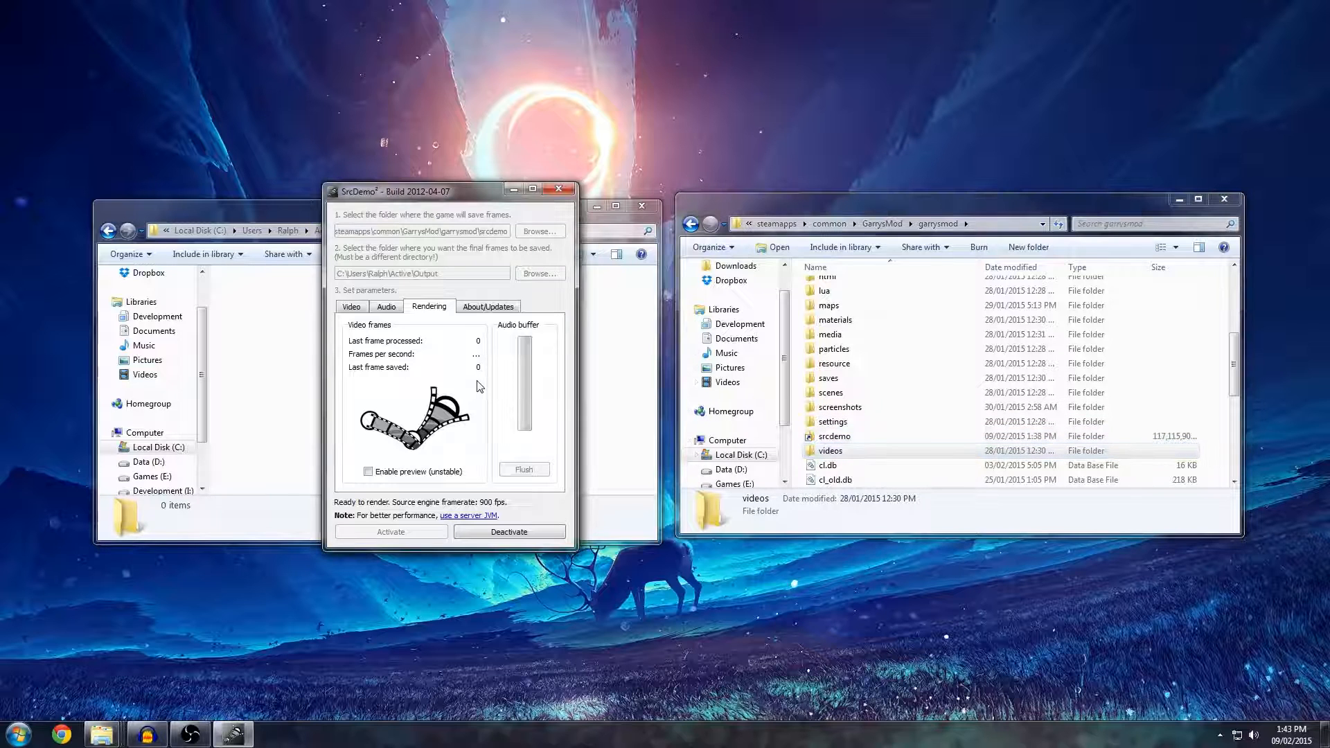
click(885, 437)
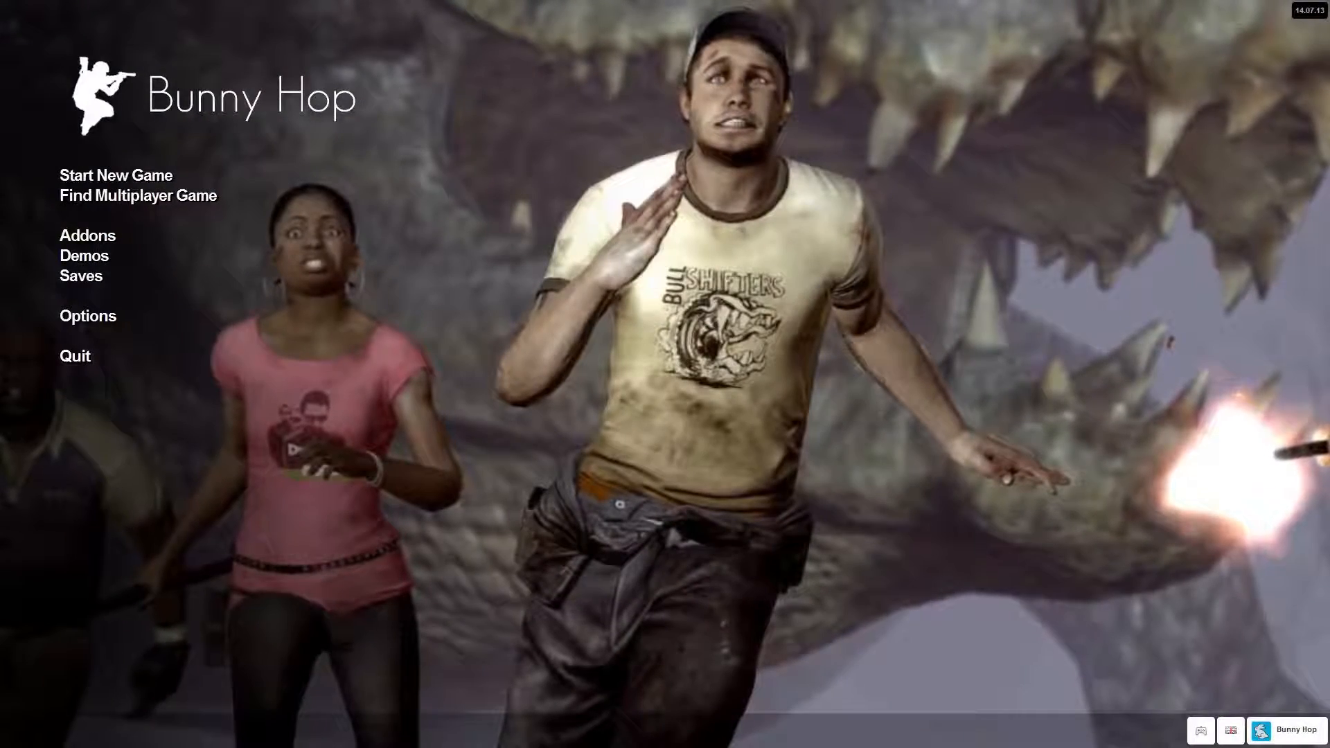
Check in the advanced keyboard options of Garry's Mod that the developer console is enabled, and close them without changes.
click(88, 316)
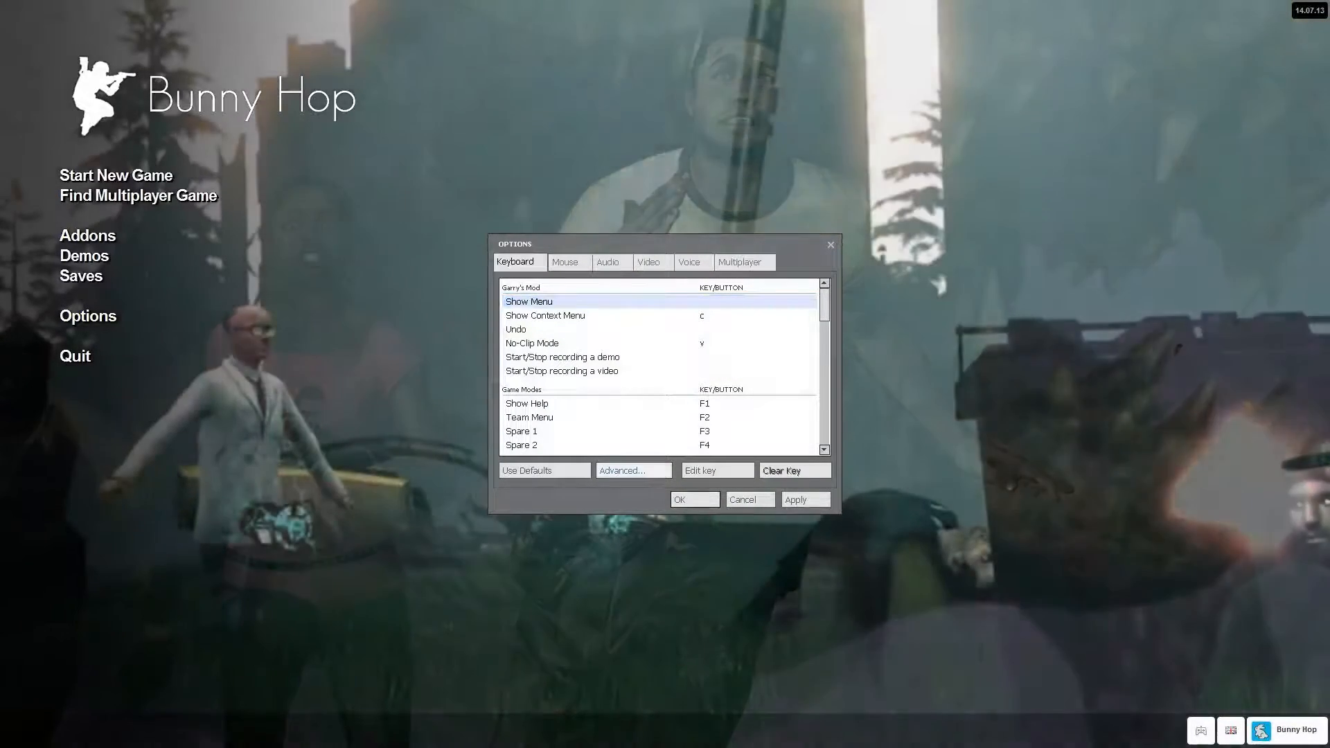
click(634, 470)
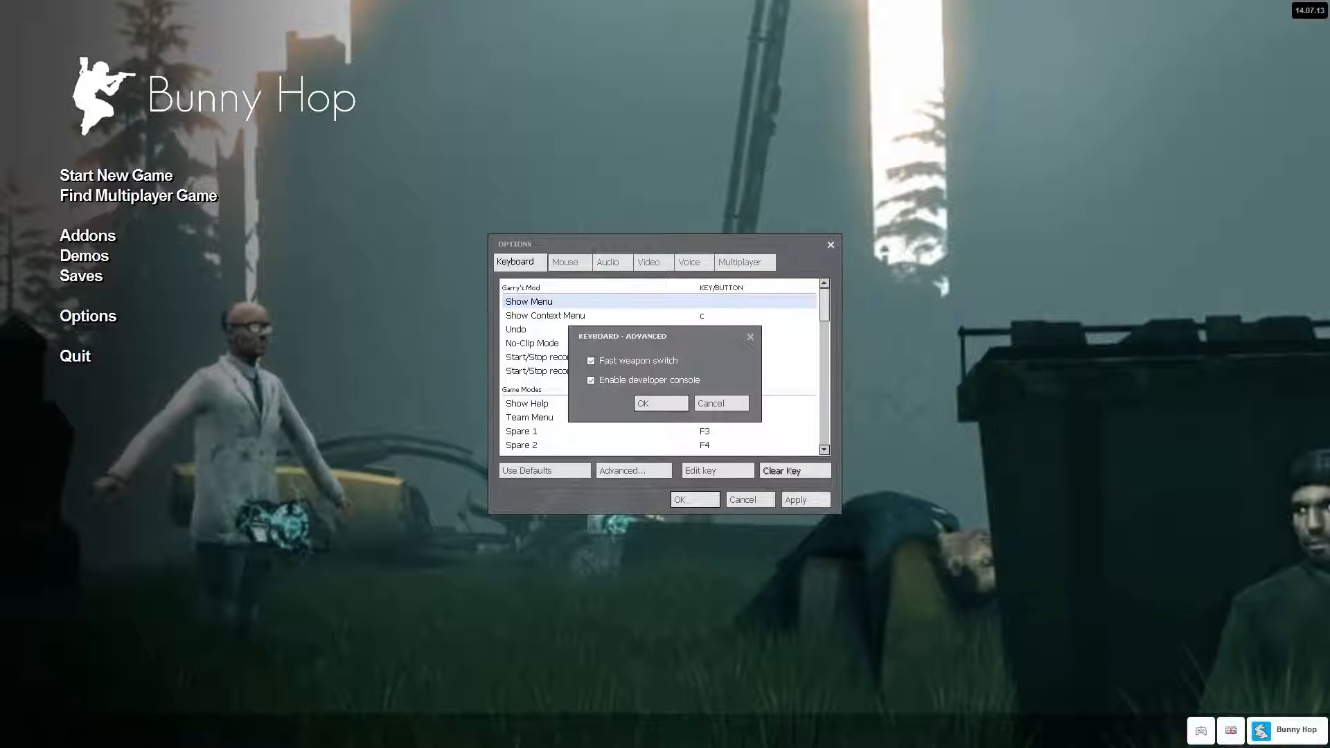
click(721, 403)
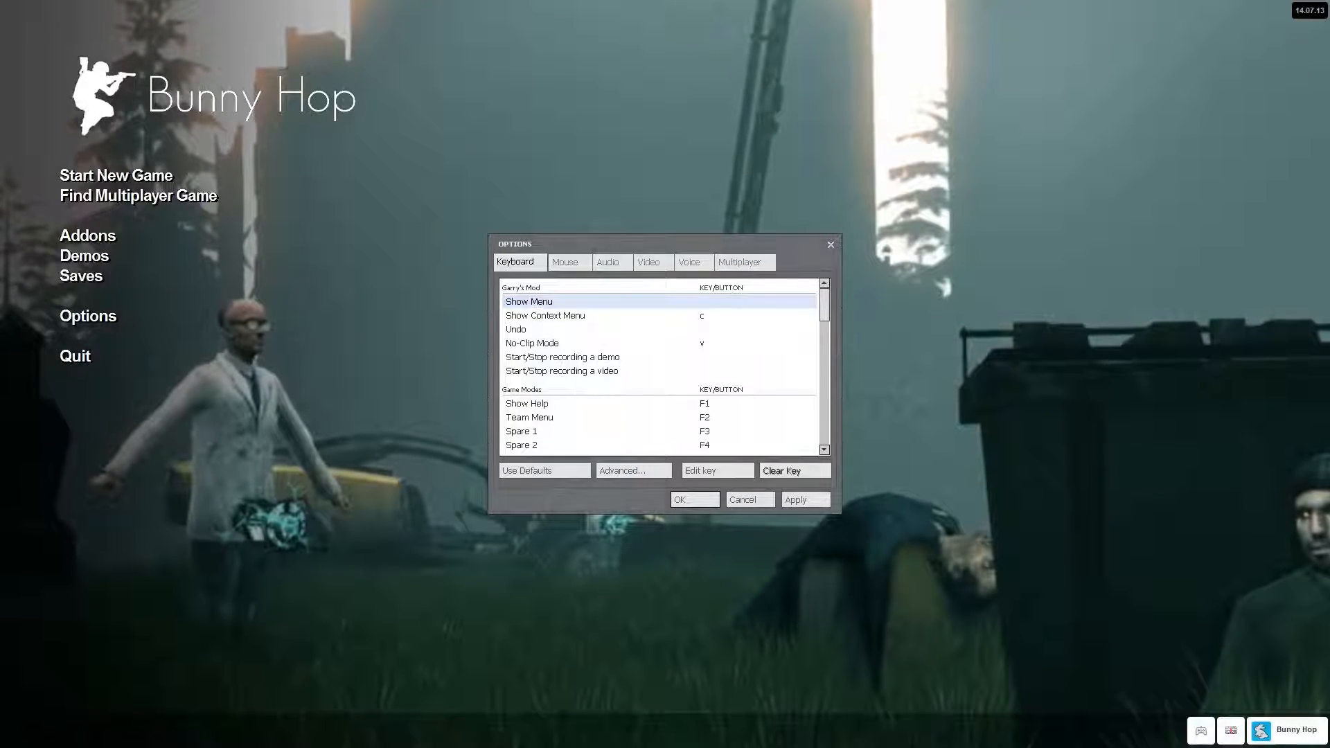
drag(665, 244, 631, 241)
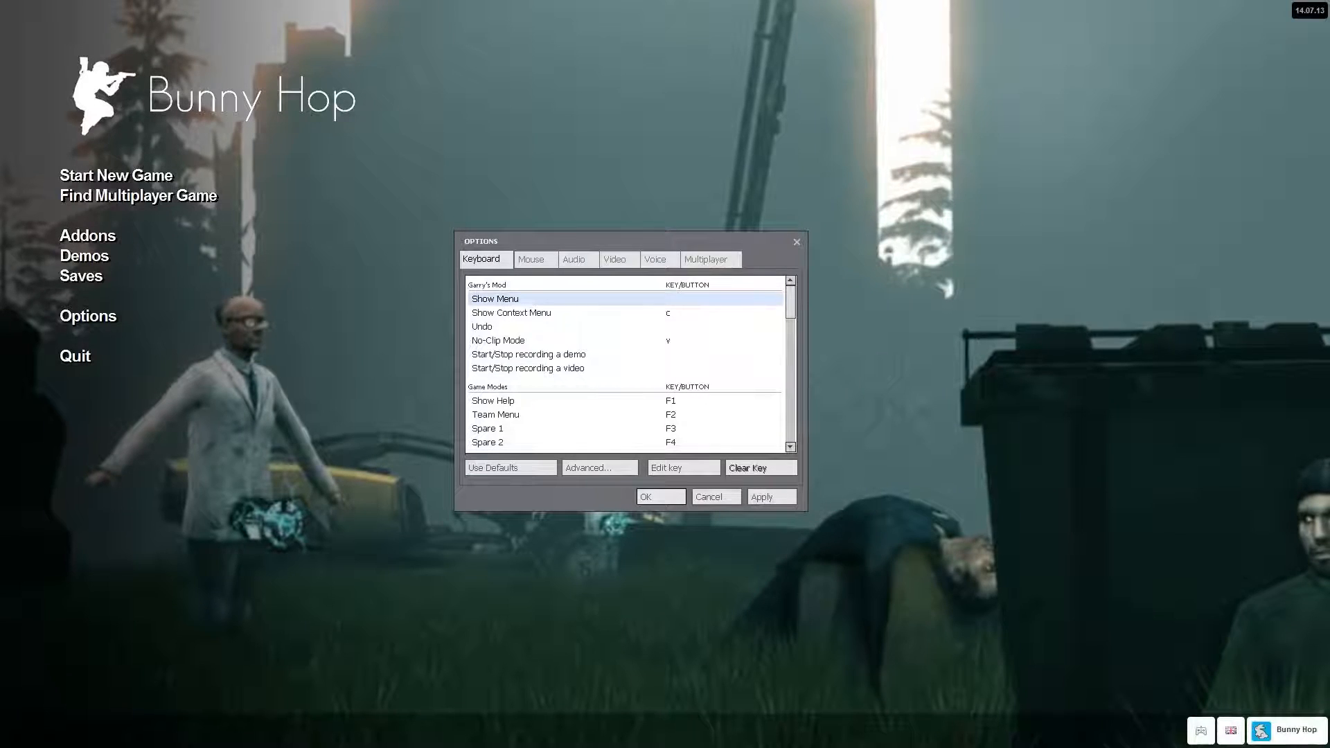
Open the developer console, write the command "record demoname", and replace it with the "stop" command.
key(grave)
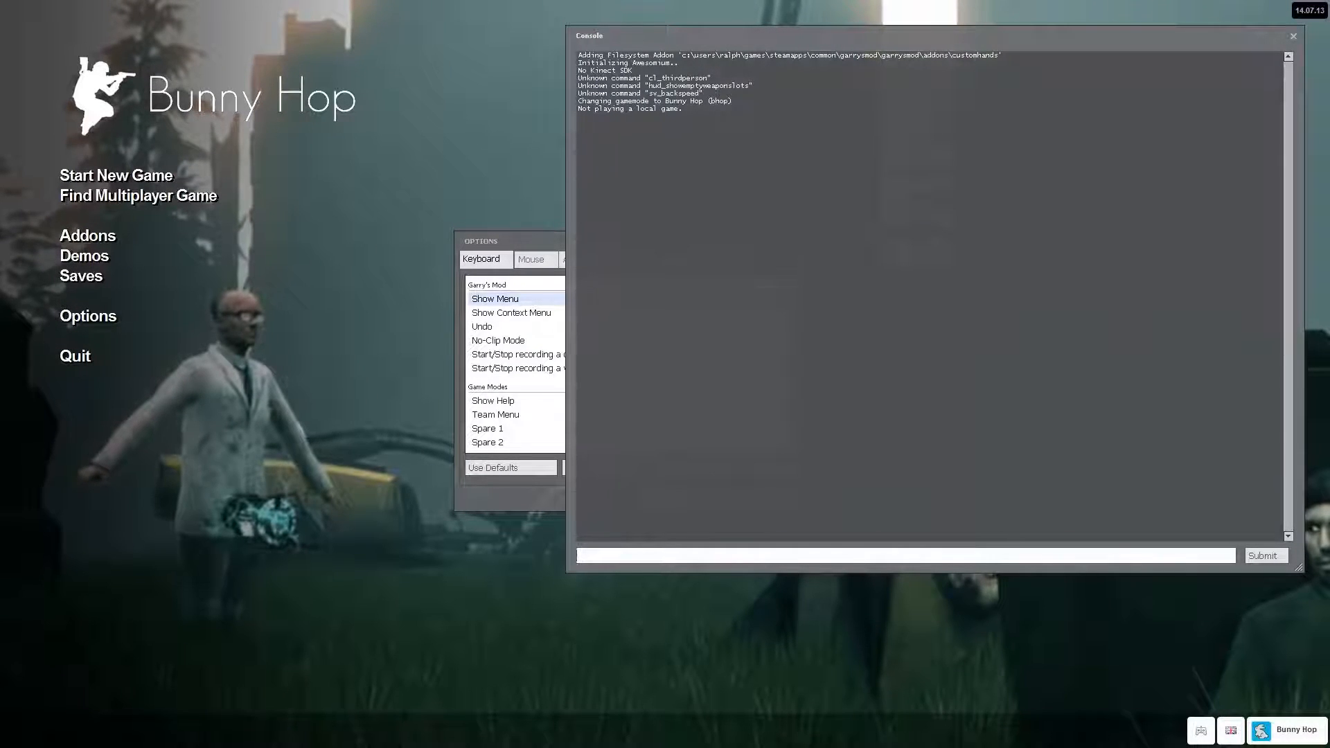
drag(796, 35, 762, 57)
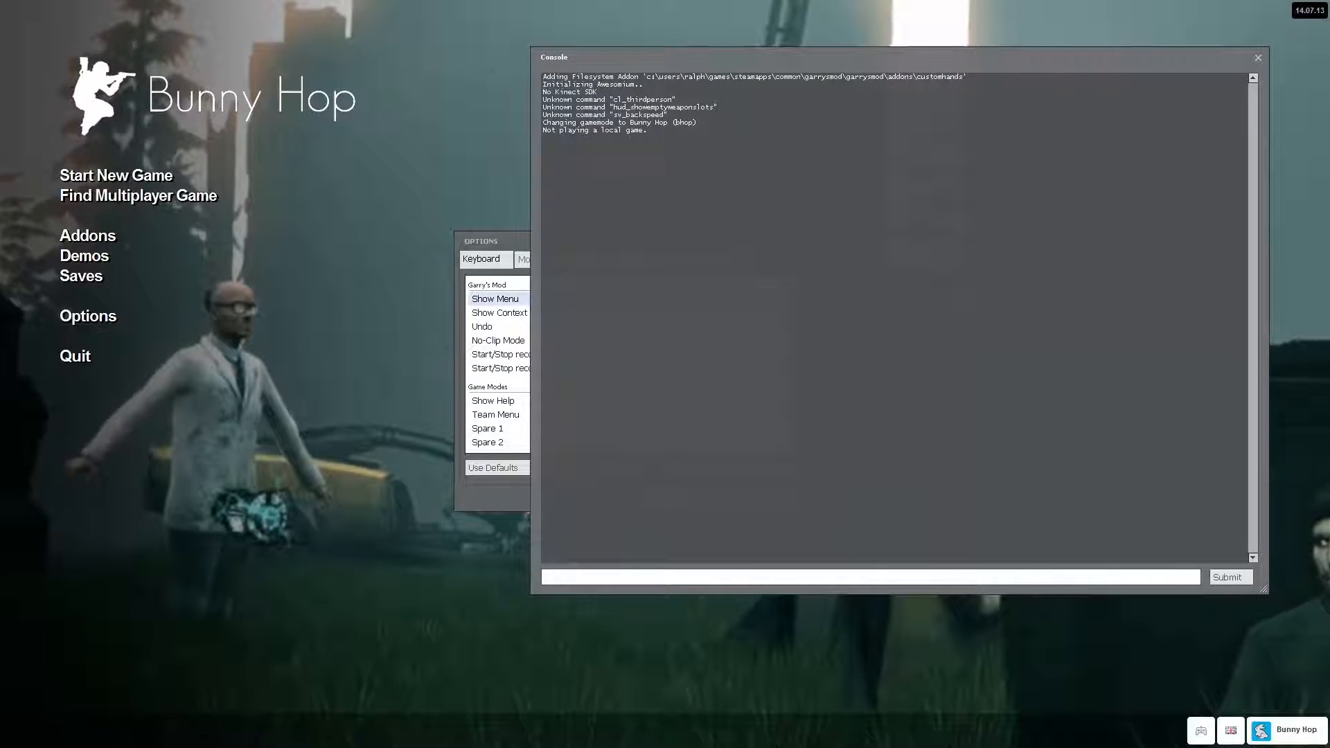
text(record demoname)
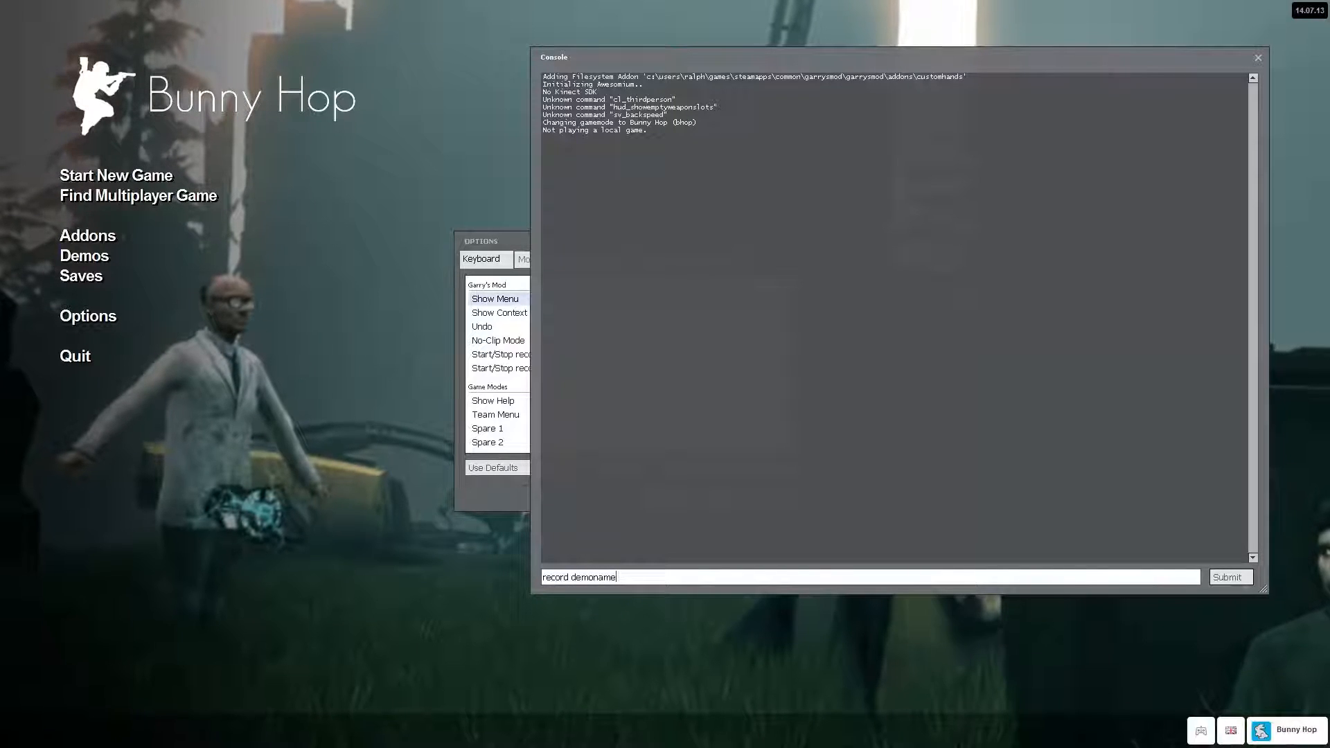
drag(610, 577, 543, 577)
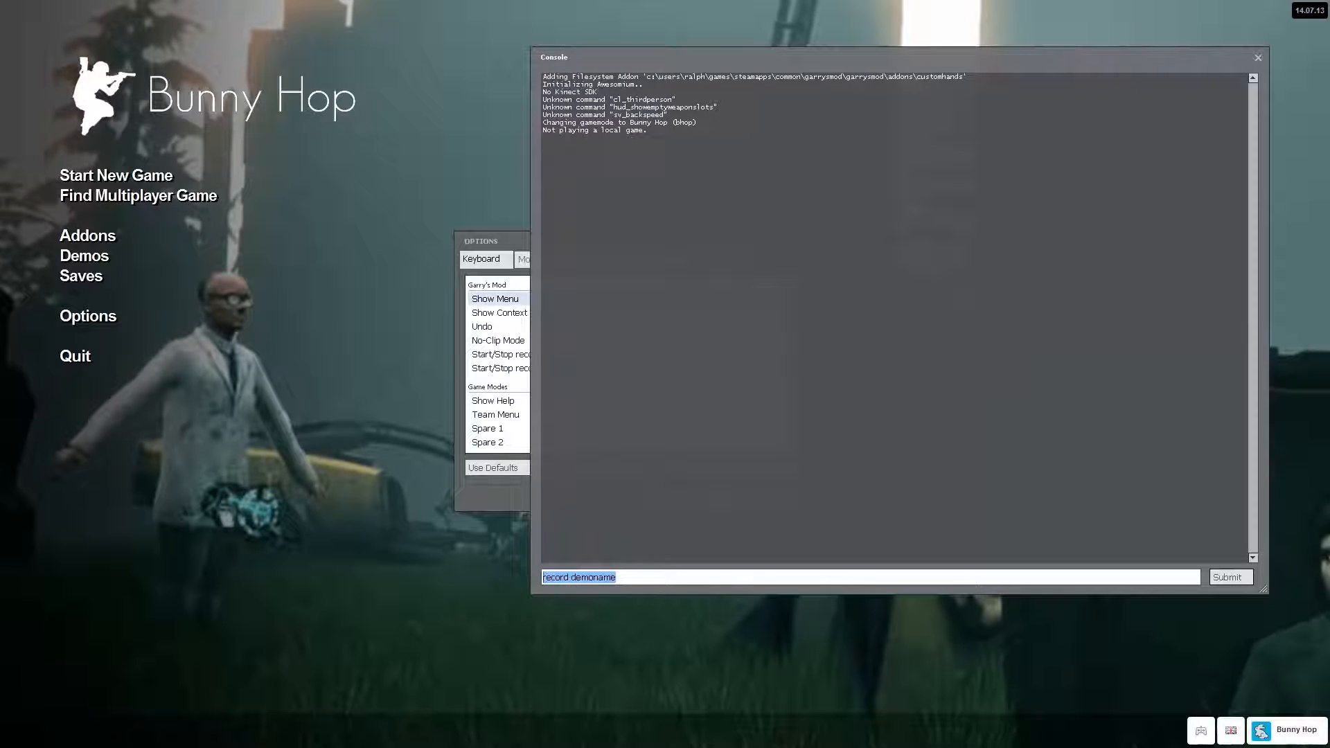
text(stop)
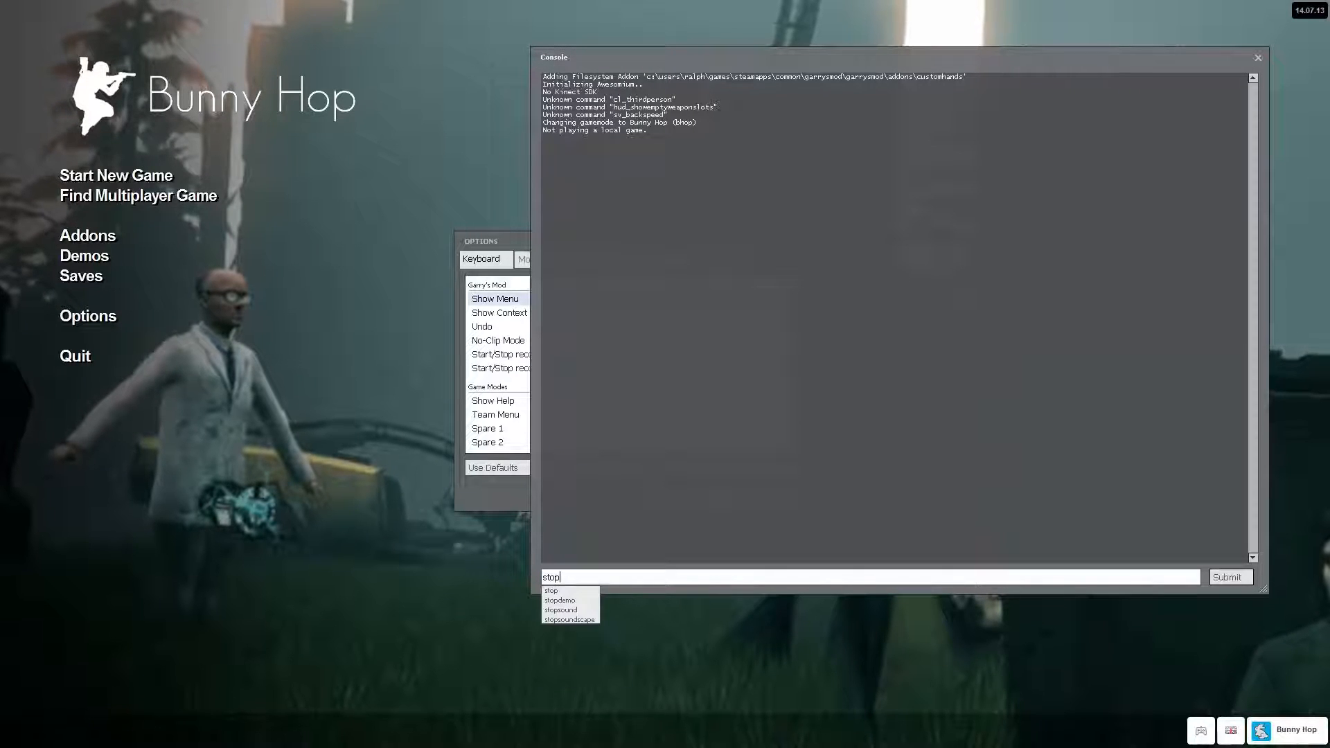
key(Return)
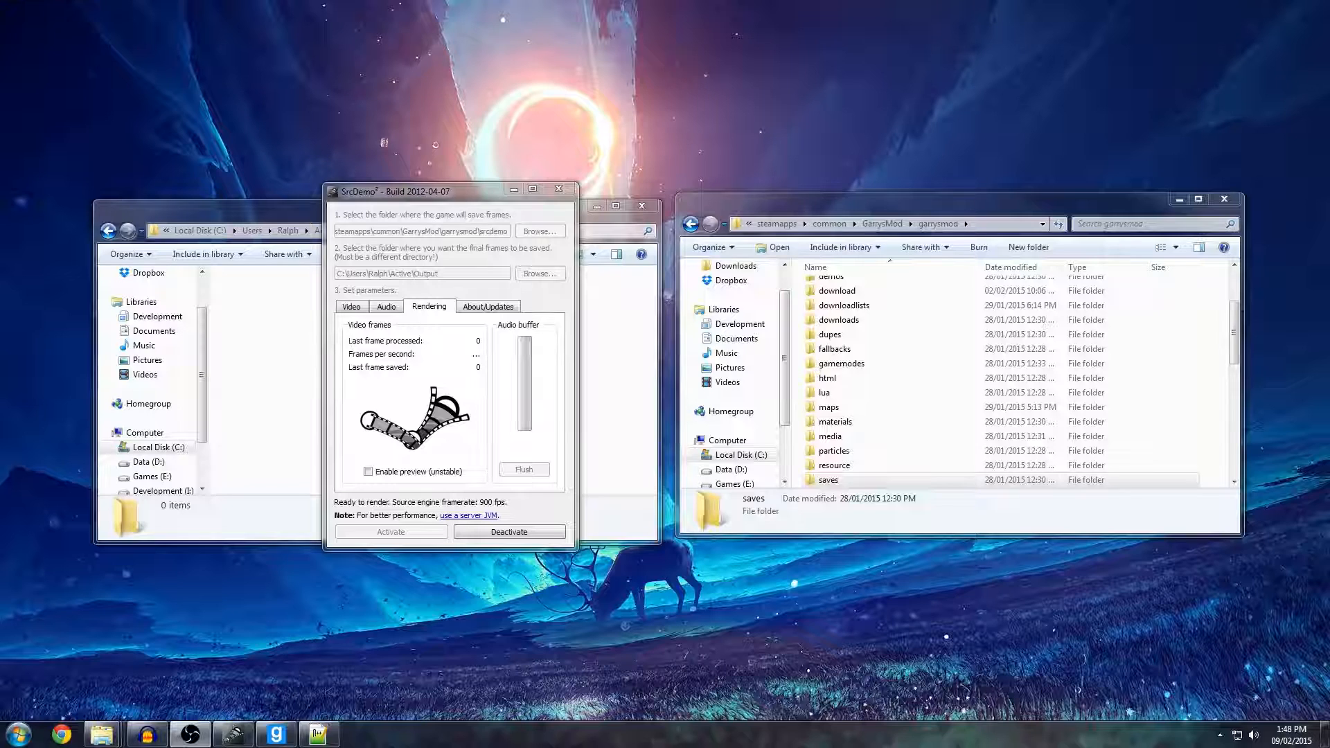
Copy the demo file sl_aux_a9.dem from the Bhop folder of the Demo Collection.
click(869, 377)
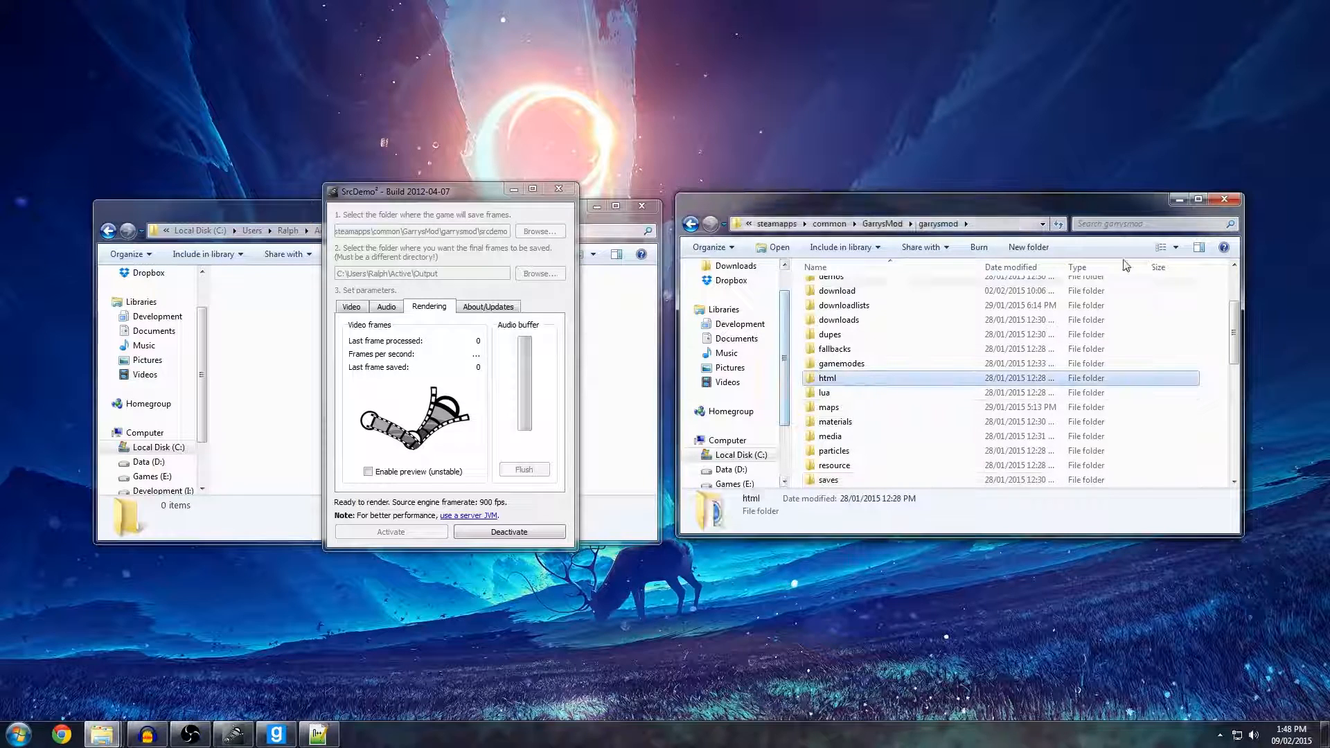
drag(1234, 329, 1229, 460)
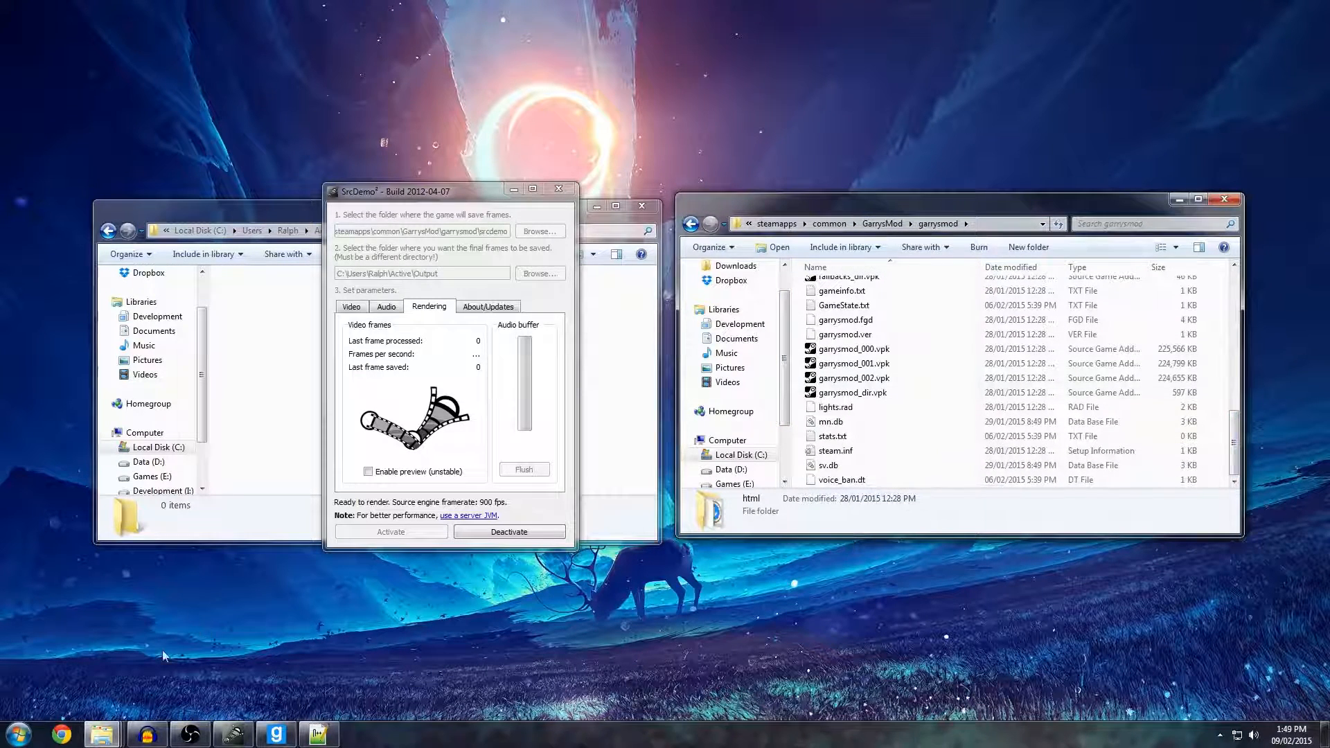
mouse_move(116, 733)
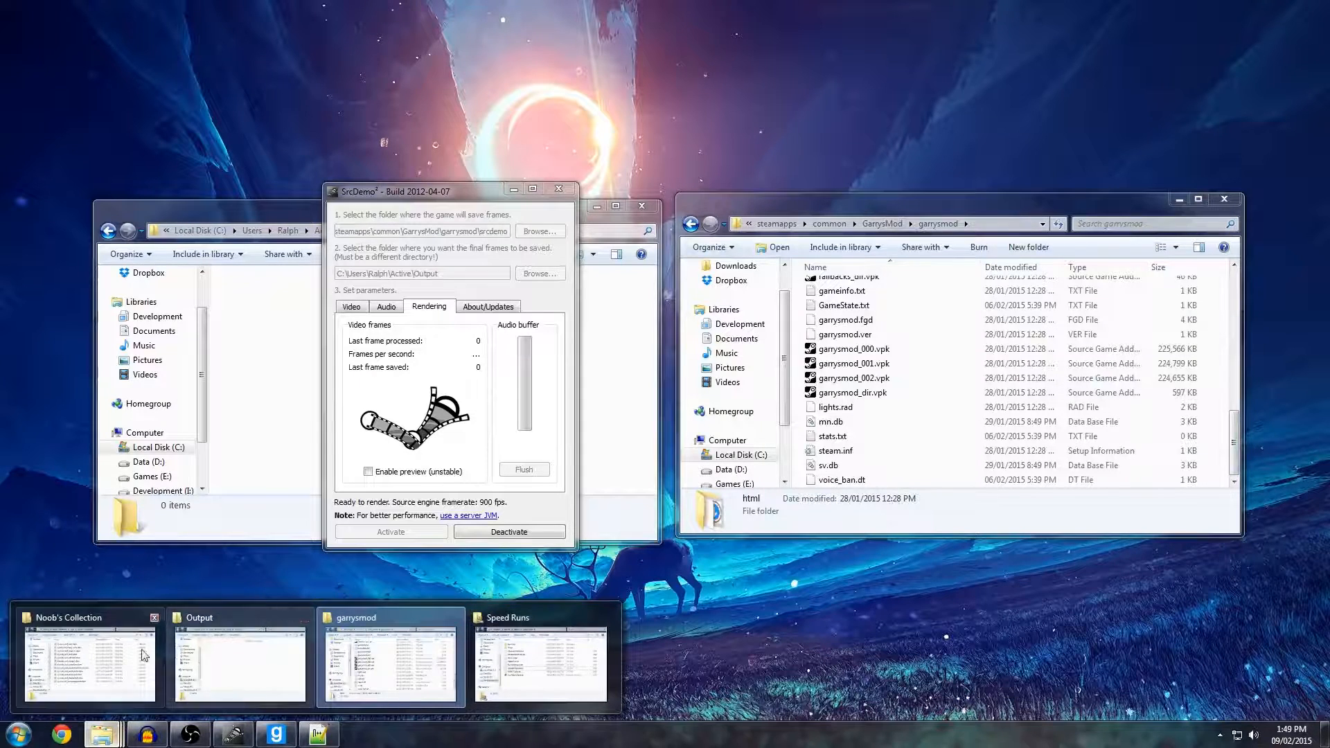
click(84, 662)
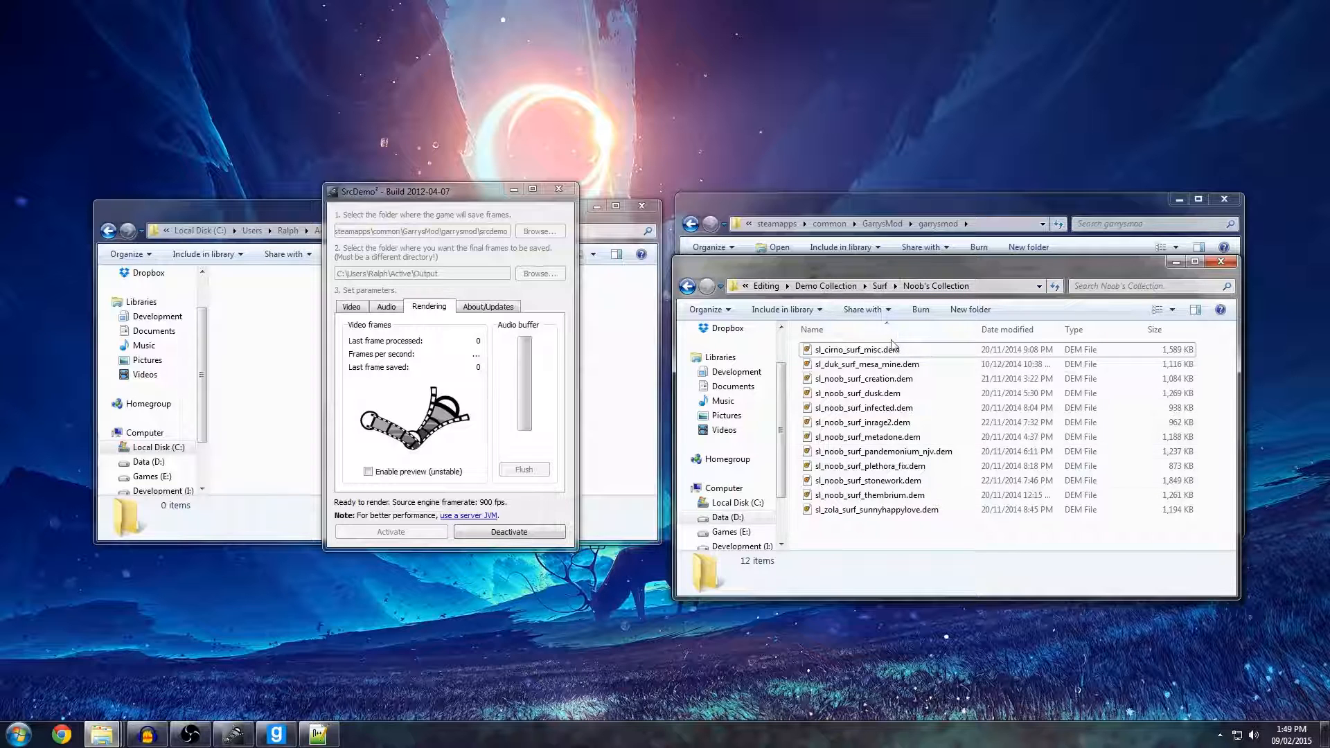
click(880, 285)
click(901, 285)
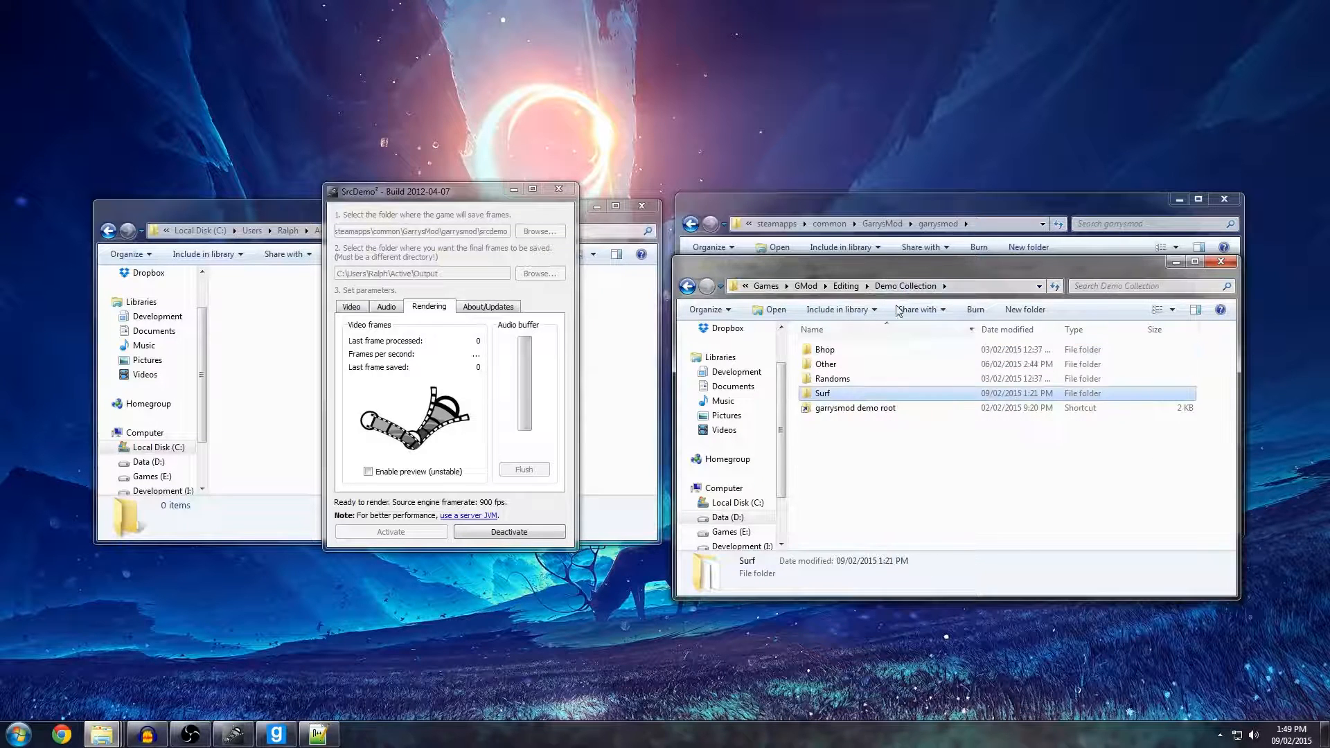
double_click(824, 349)
scroll(872, 388, down, 2)
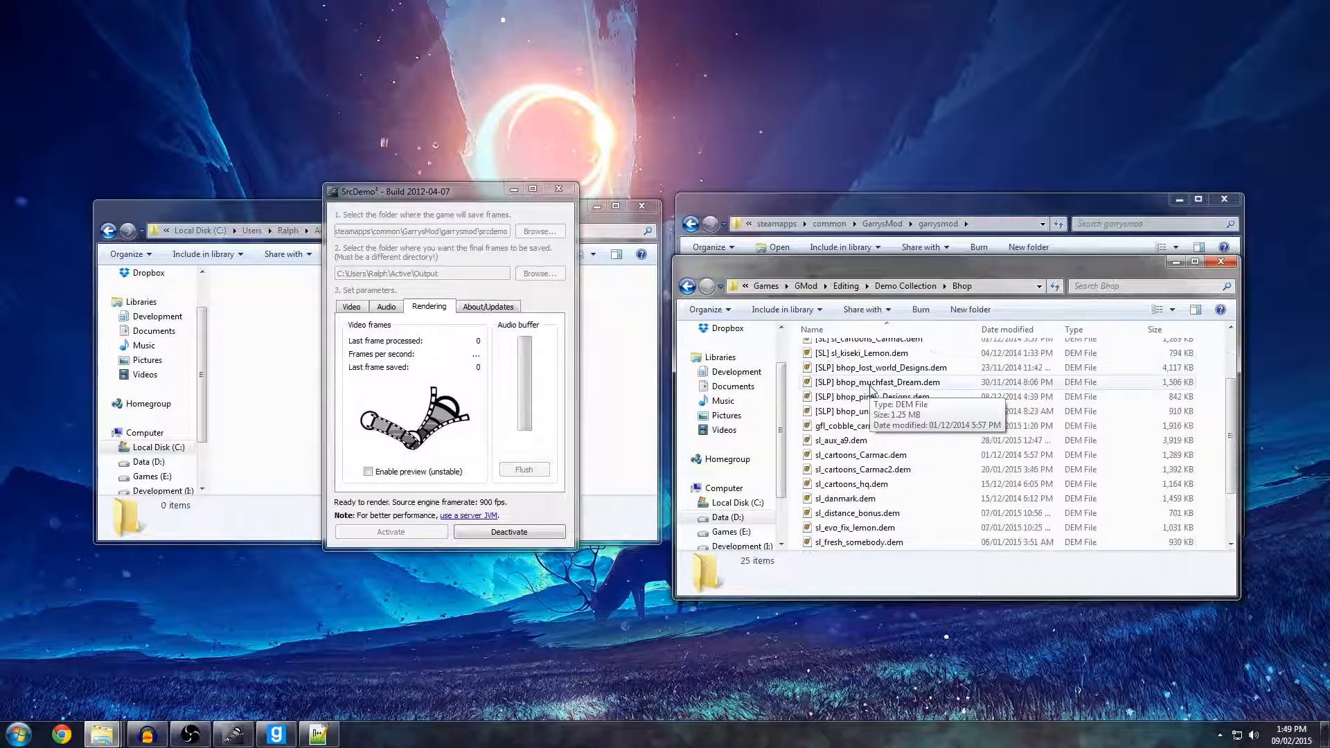
click(849, 442)
key(ctrl+c)
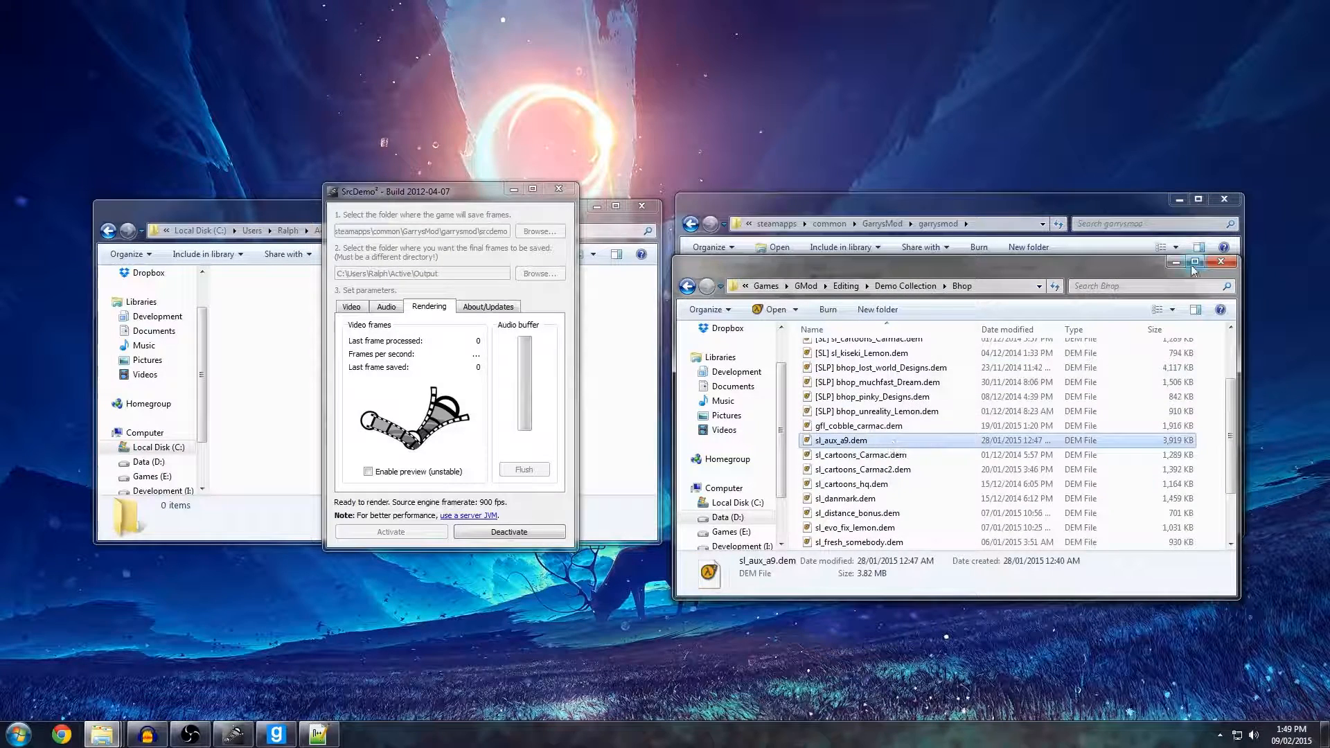
Paste the copied demo file into the garrysmod directory and check it among the files there.
click(1177, 261)
click(994, 350)
key(ctrl+v)
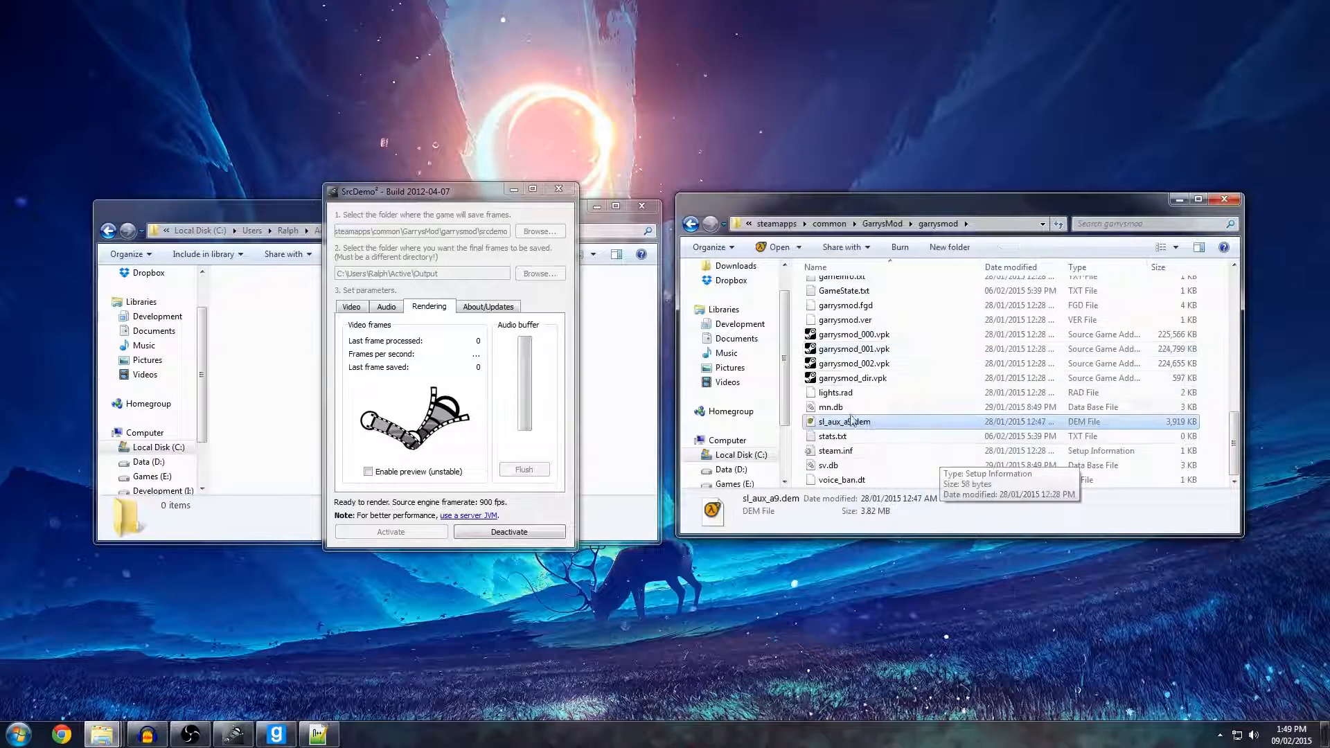
scroll(890, 380, up, 2)
scroll(954, 402, down, 2)
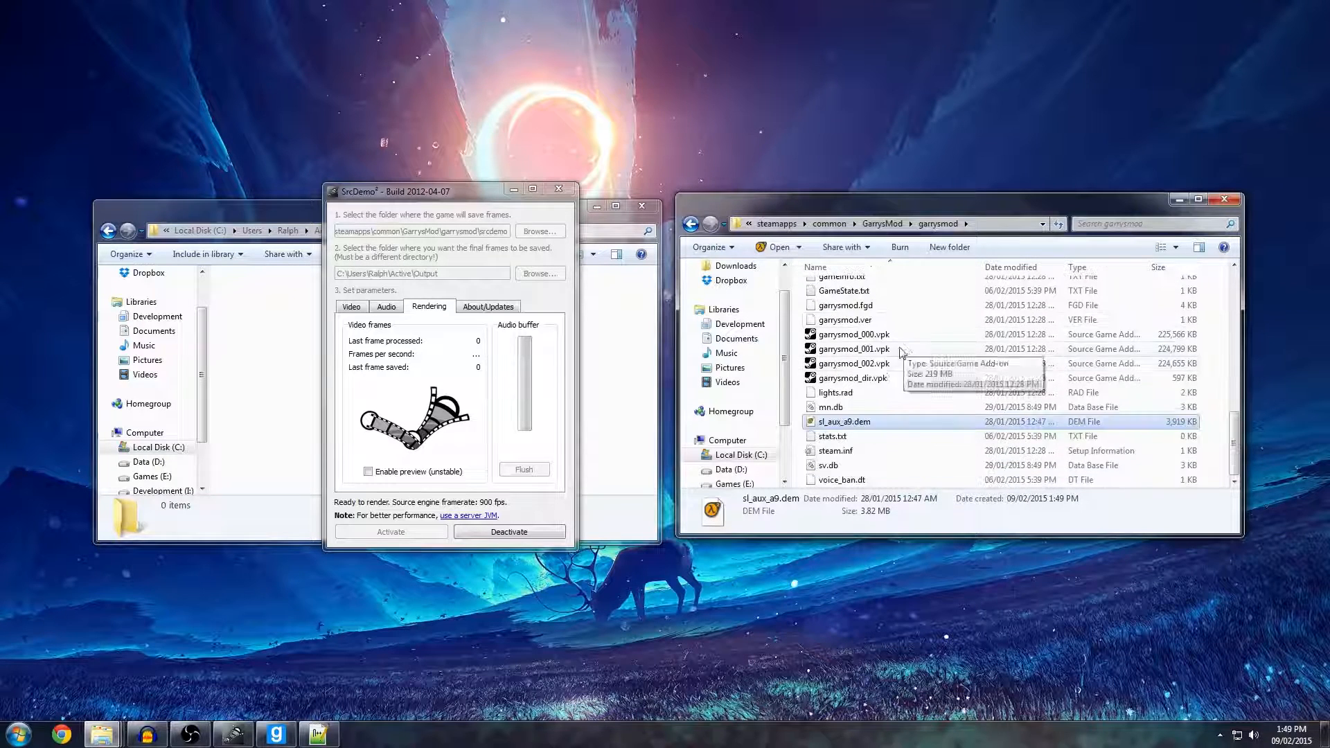
Switch to Garry's Mod, write the console command "playdemo sl_aux_a9" and clear it without running it.
click(278, 734)
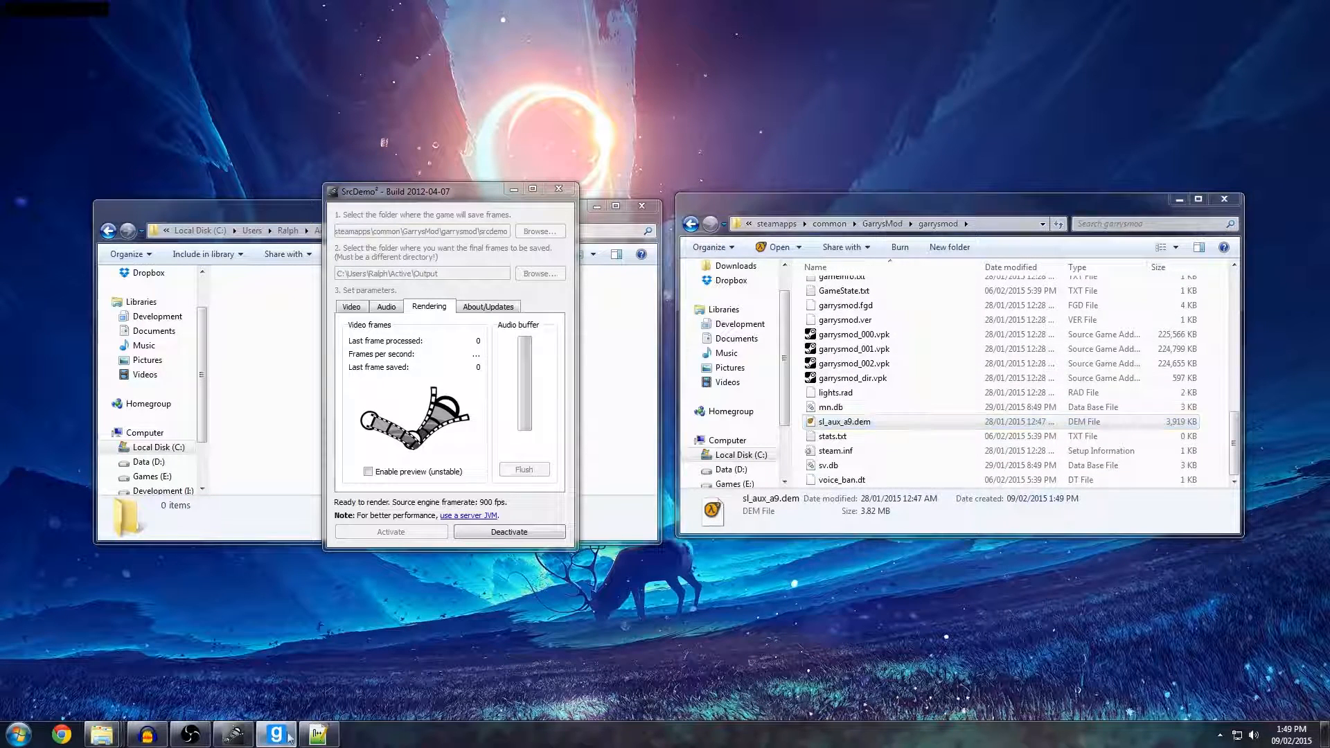
text(playdemo)
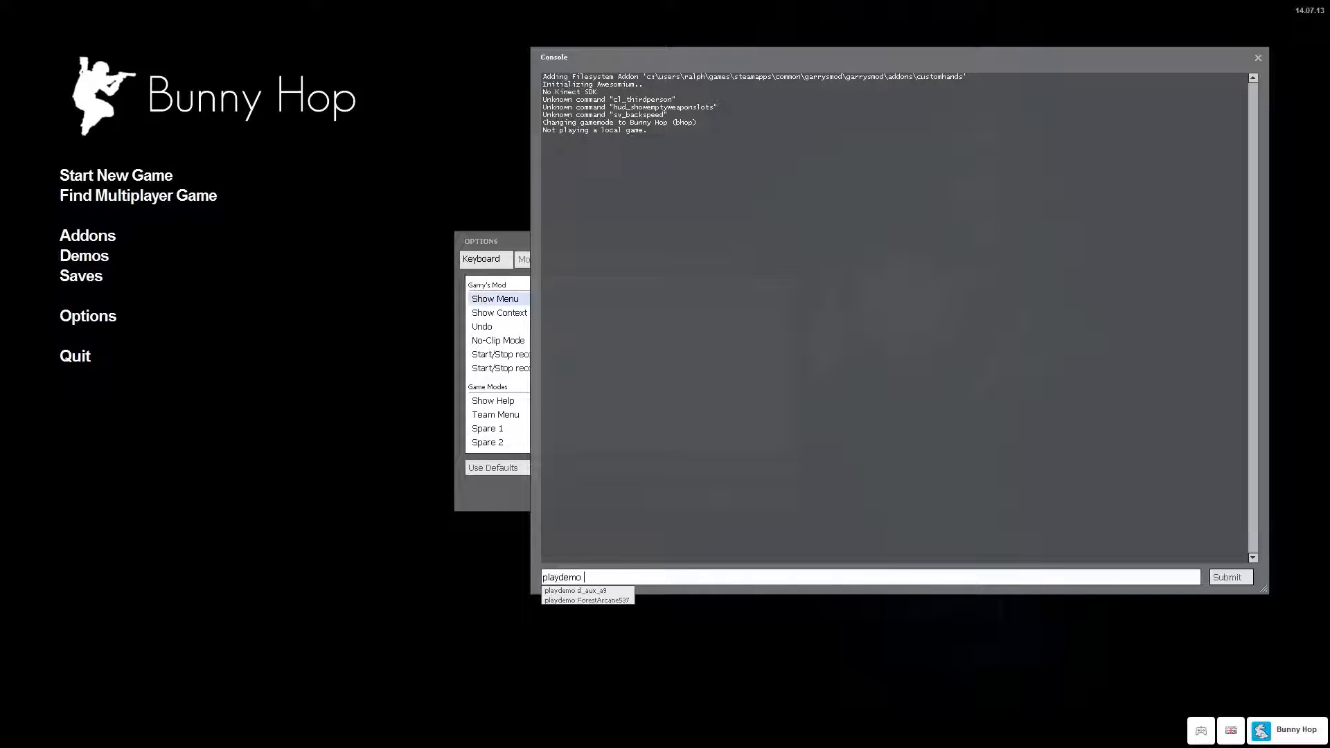
key(Down)
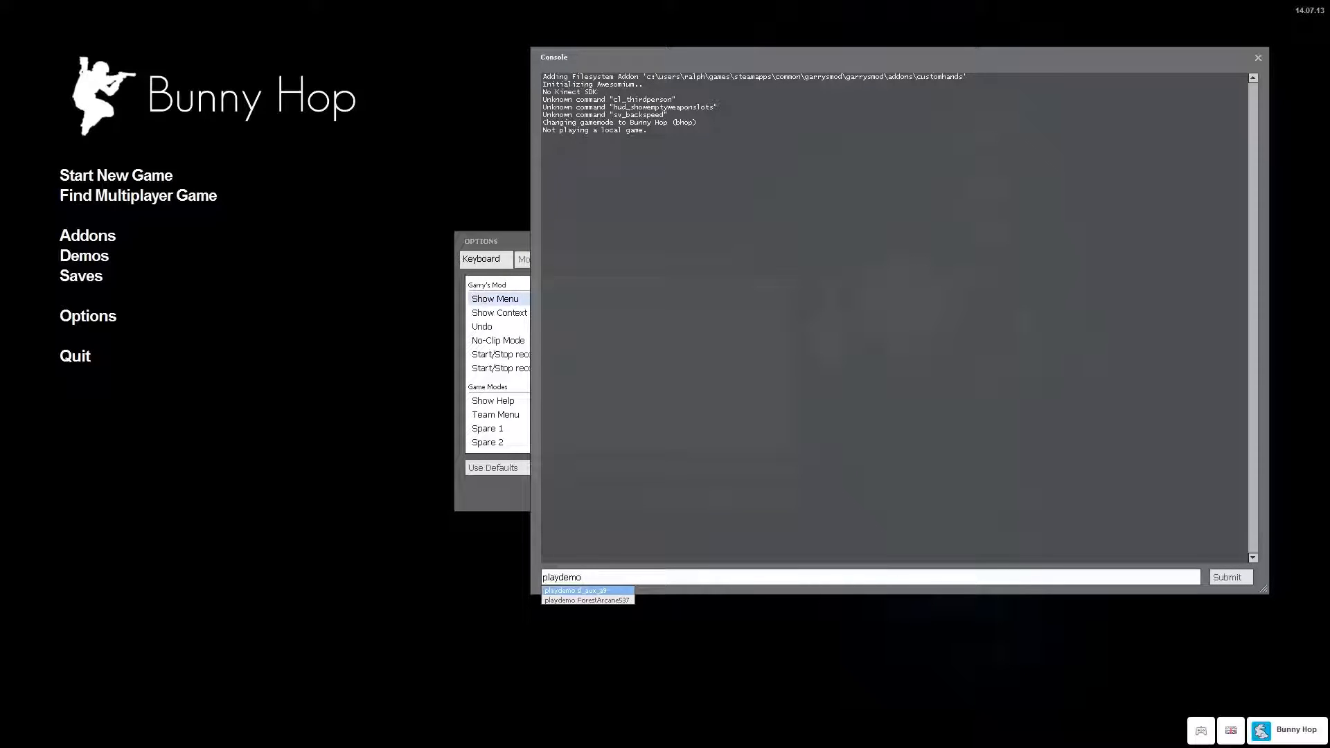
click(588, 591)
key(ctrl+a)
click(632, 577)
key(ctrl+a)
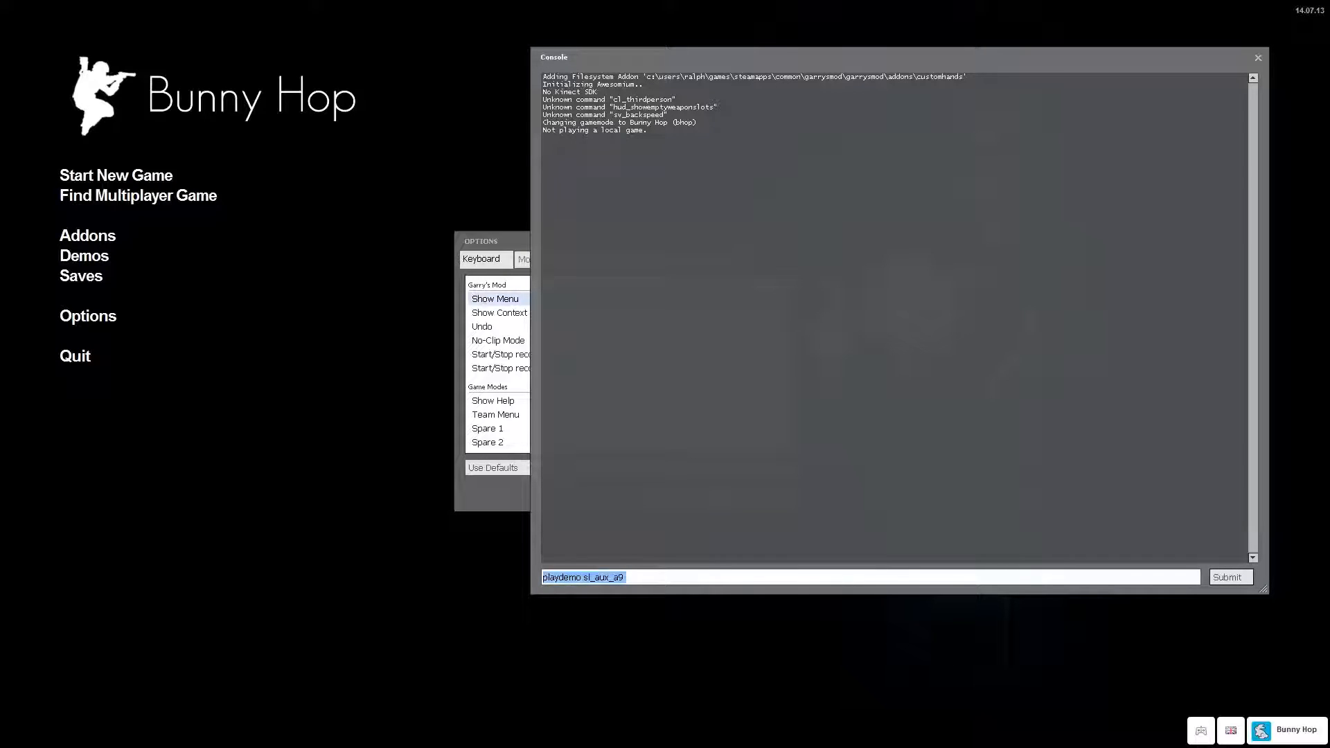
key(BackSpace)
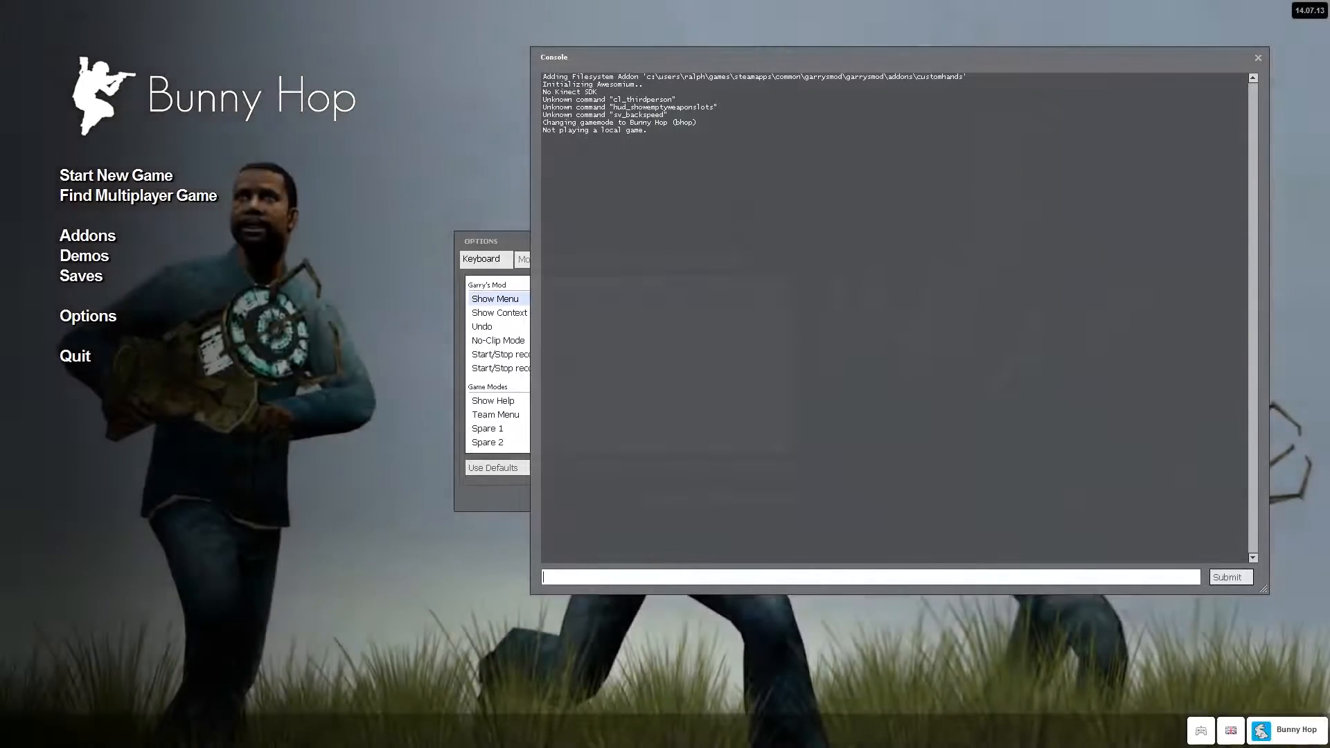
Write the console command "startmovie srcdemo/sl_aux_", checking the srcdemo folder's name in the garrysmod directory for the path.
text(startmovie)
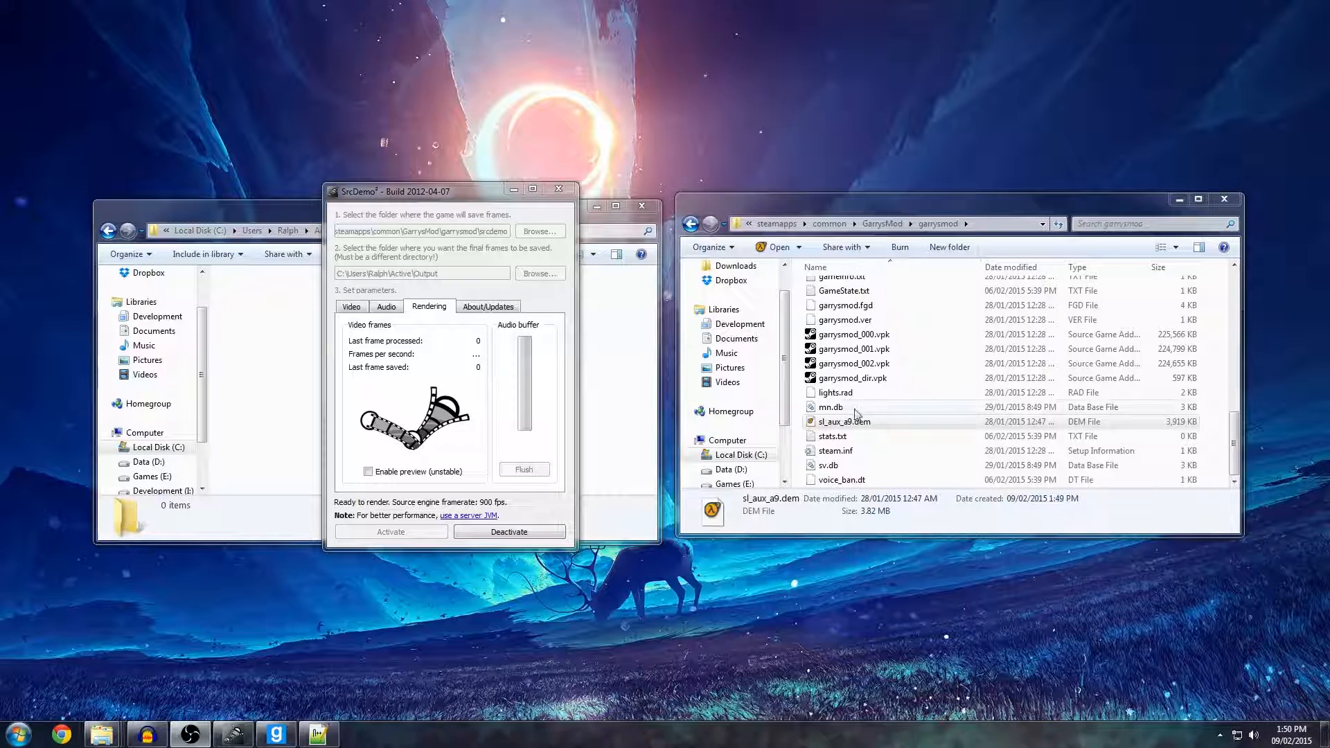
click(856, 414)
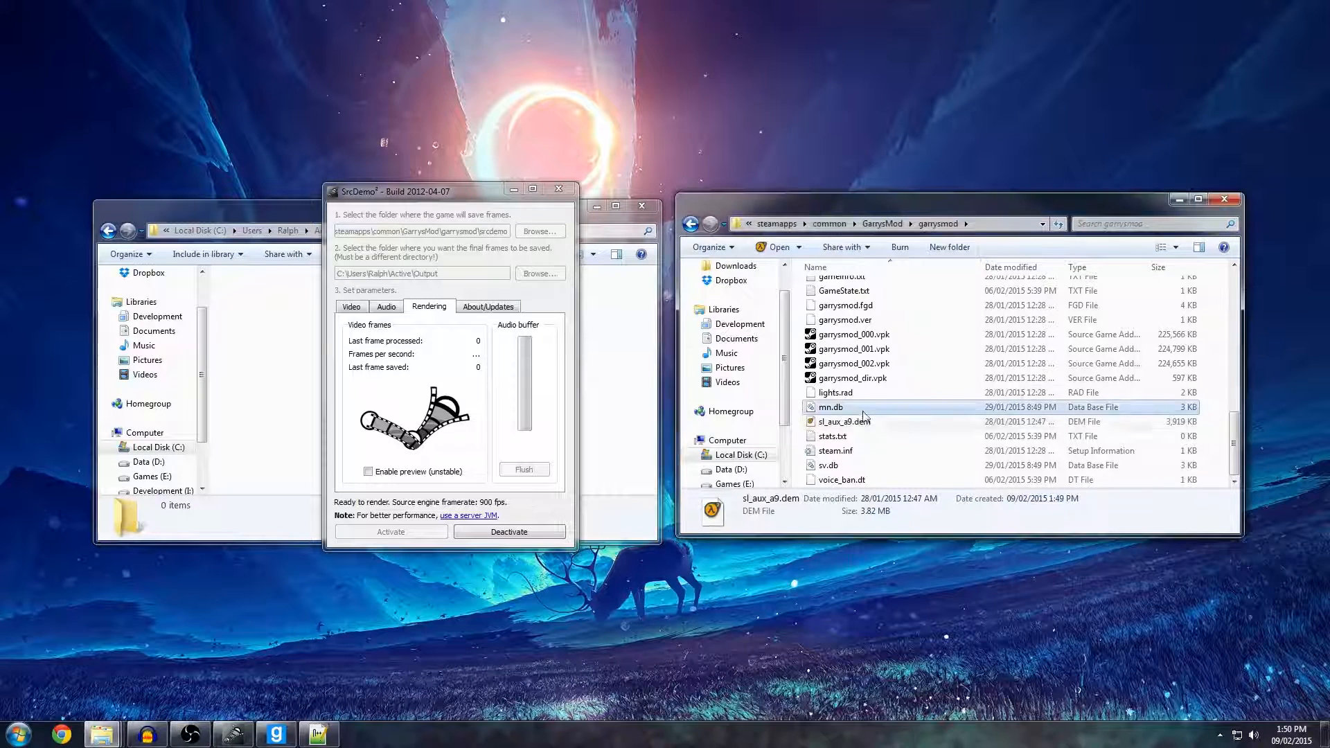
scroll(859, 405, up, 5)
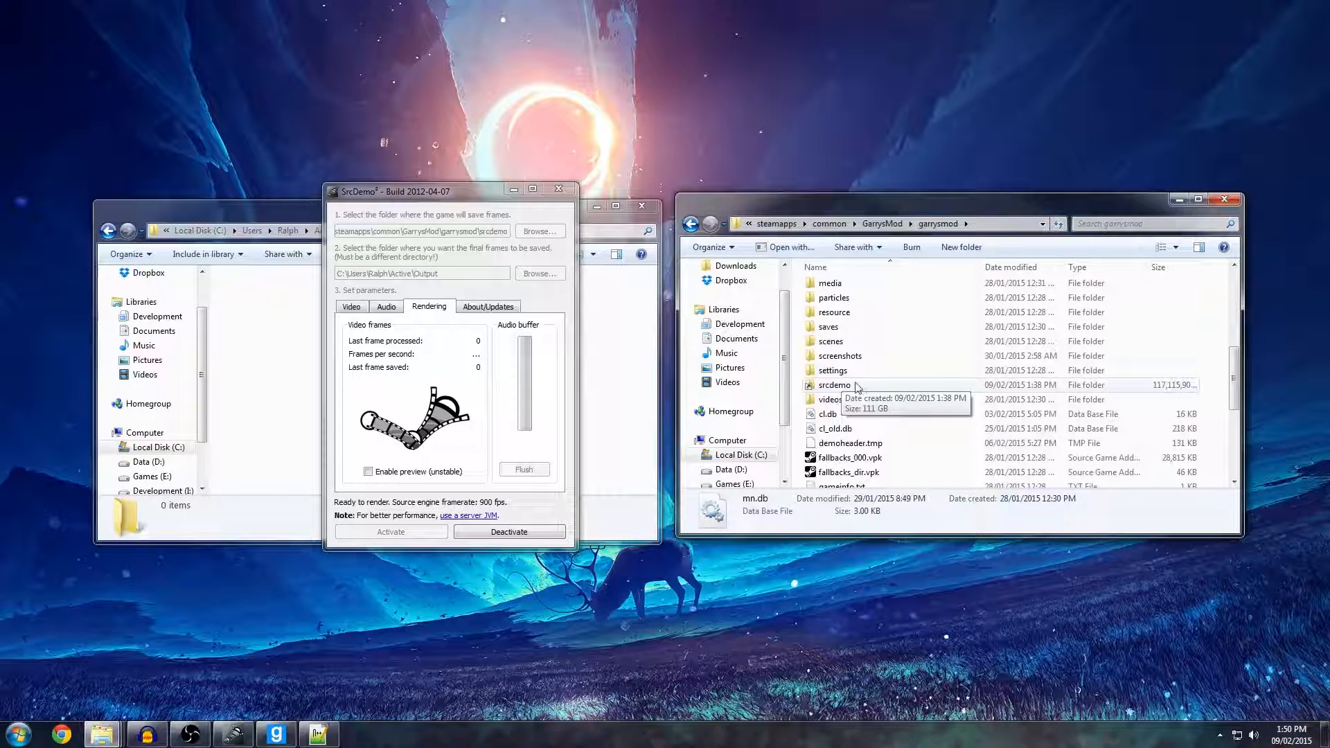
click(836, 391)
scroll(845, 392, down, 5)
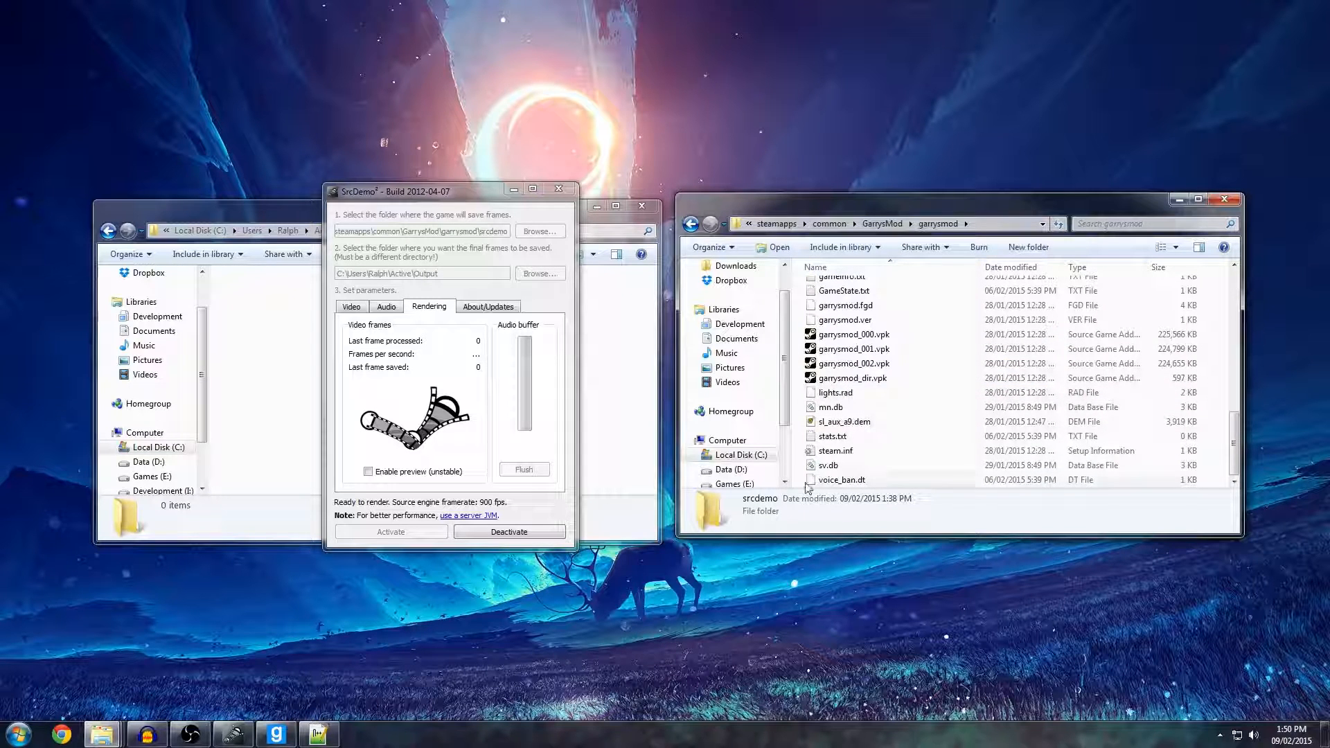
click(278, 734)
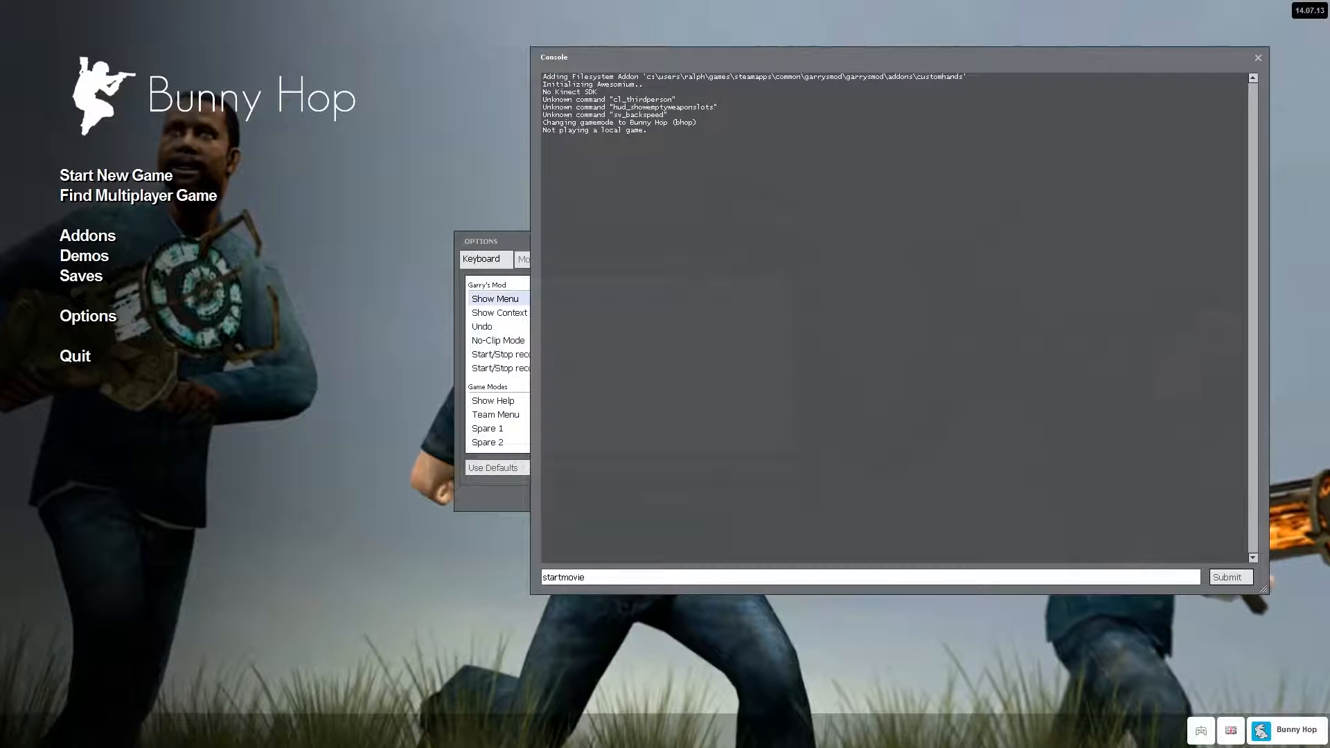
text(srcdemo/)
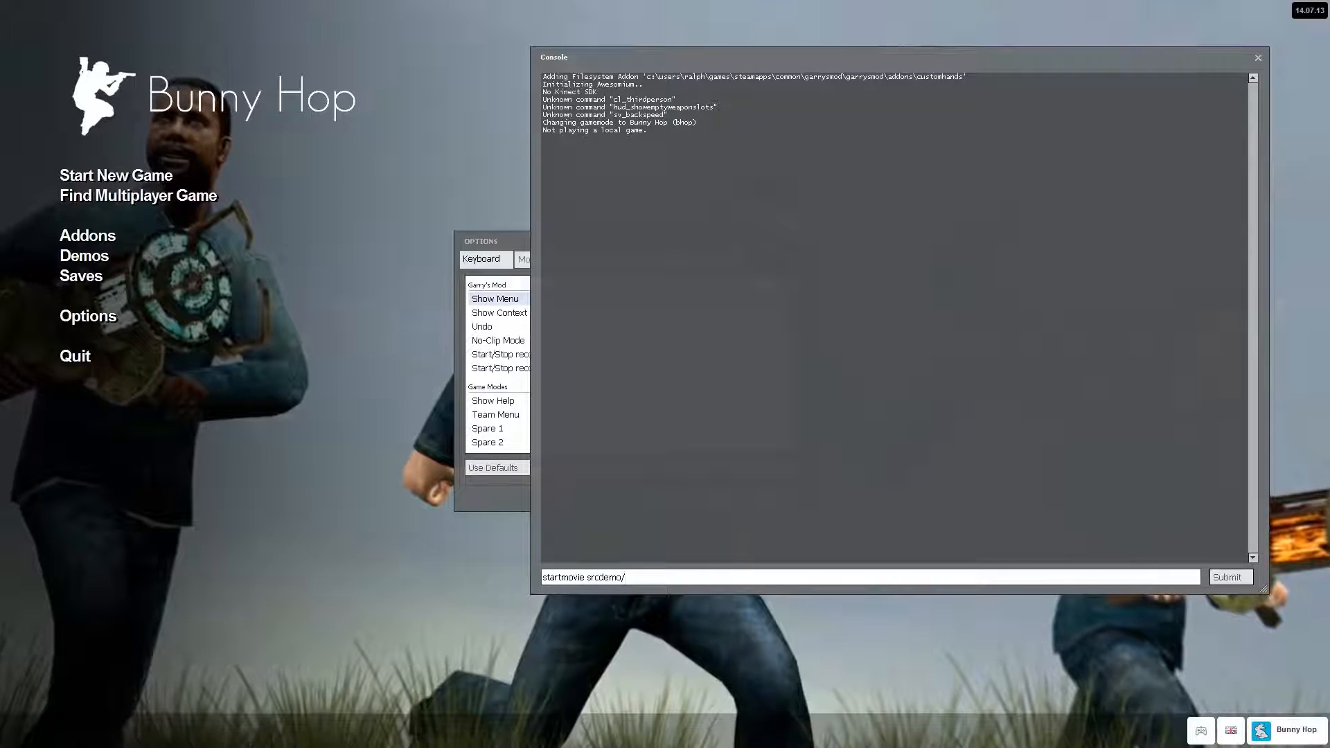
text(sl_au)
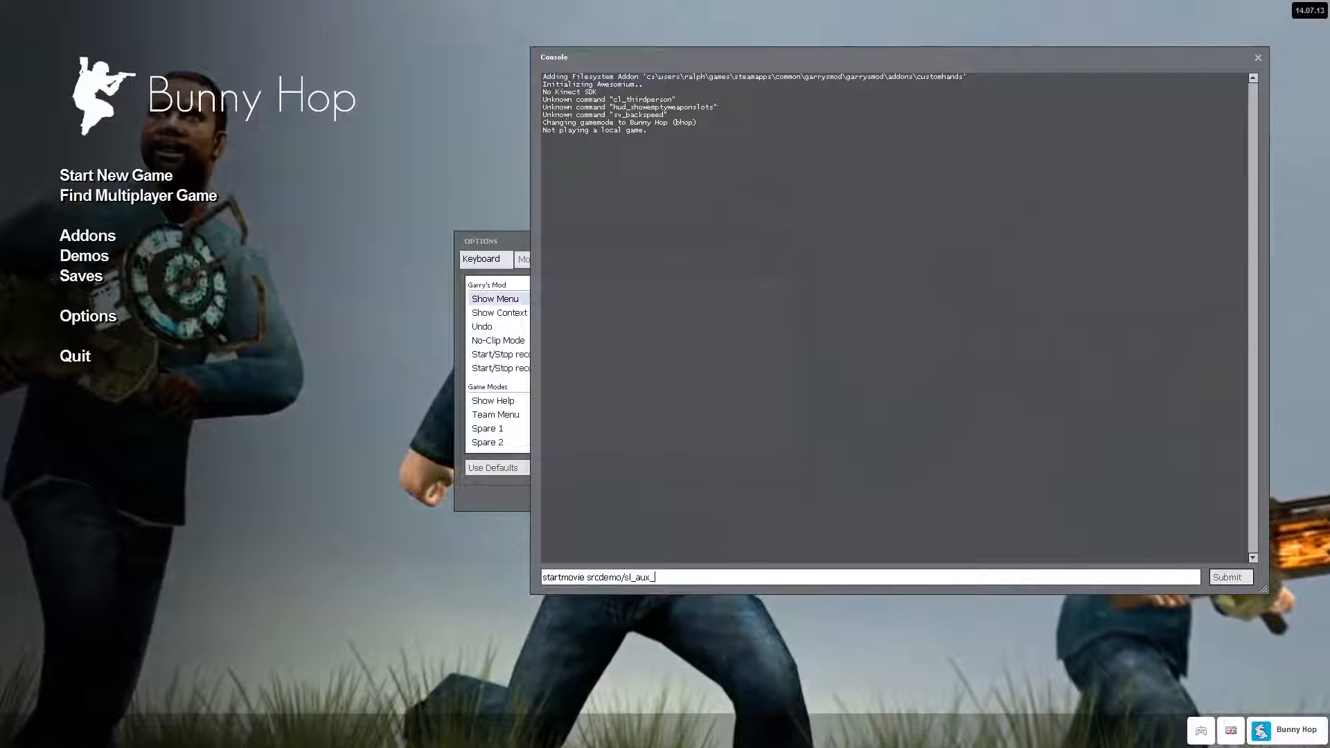
text(x_)
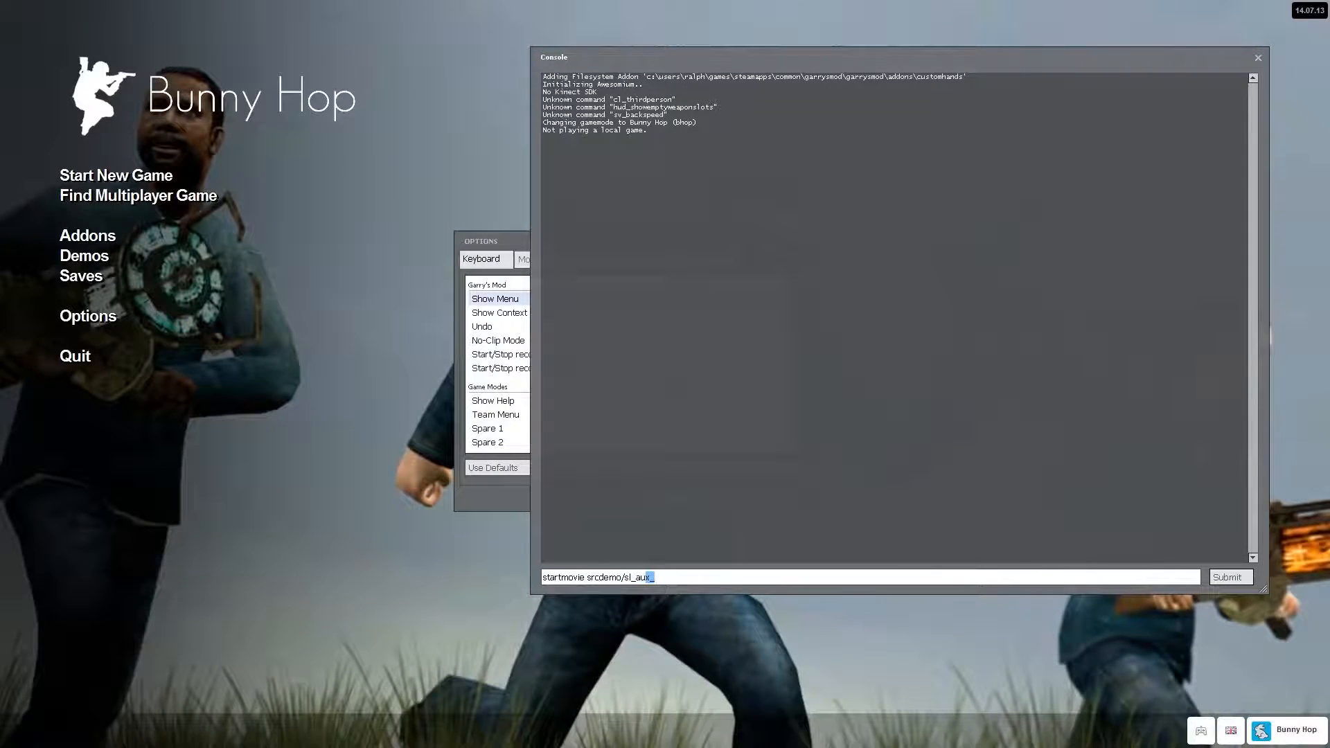
Append an example frame number such as 000001 to the movie name in the console command and delete it again.
key(shift+Left)
key(shift+Left)
key(shift+Left)
key(shift+Left)
key(shift+Left)
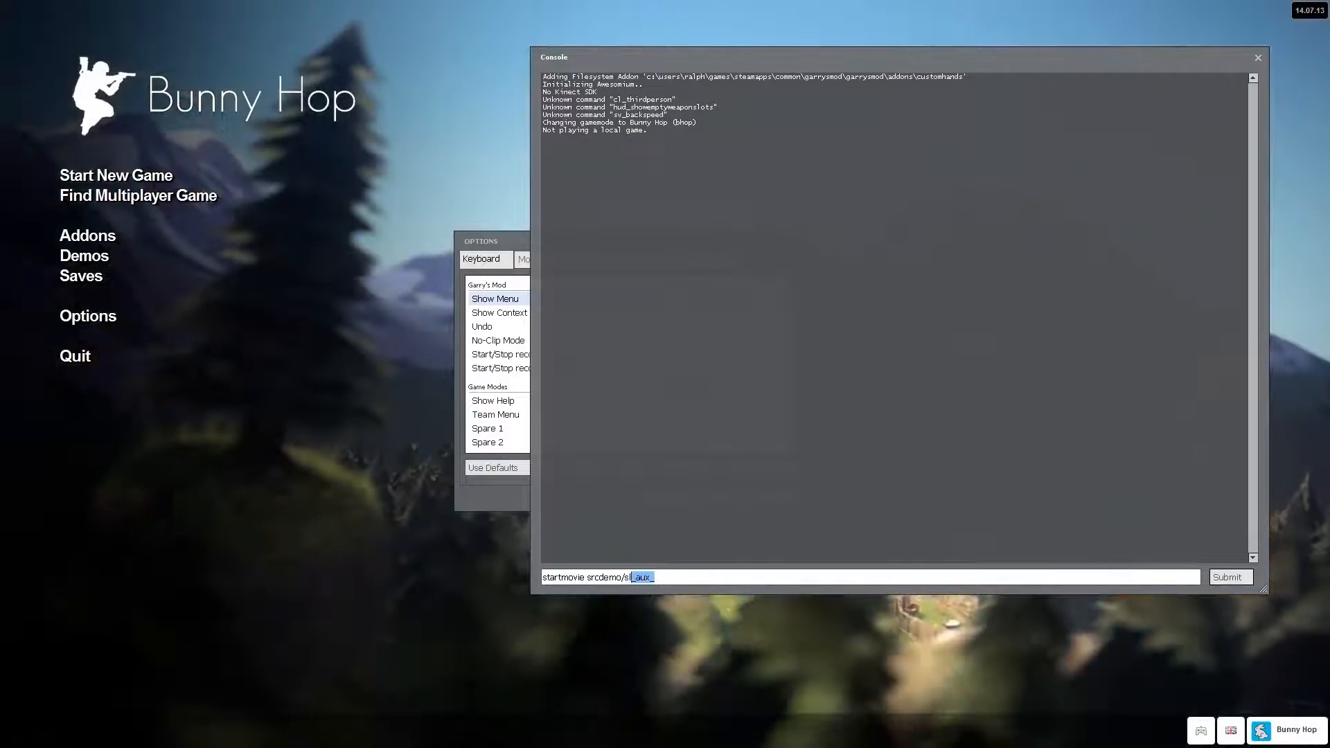
key(End)
text(000001)
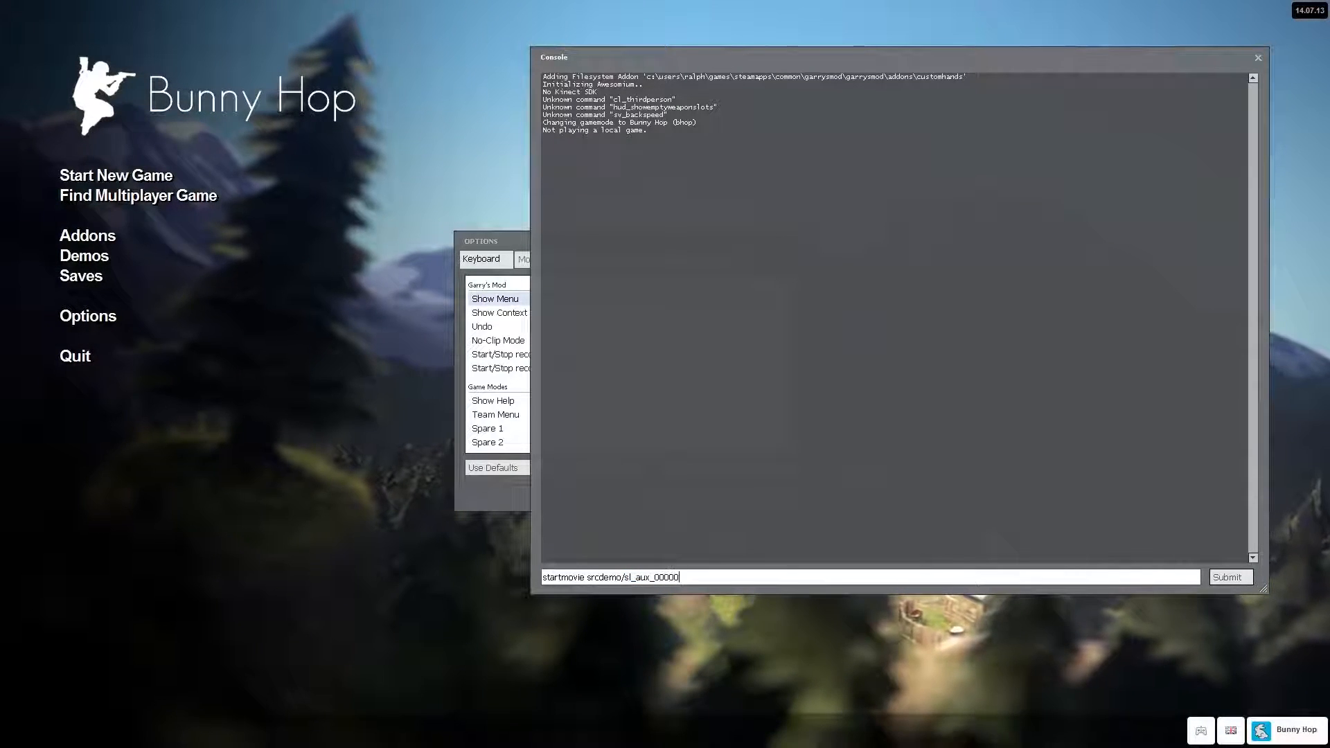
key(BackSpace)
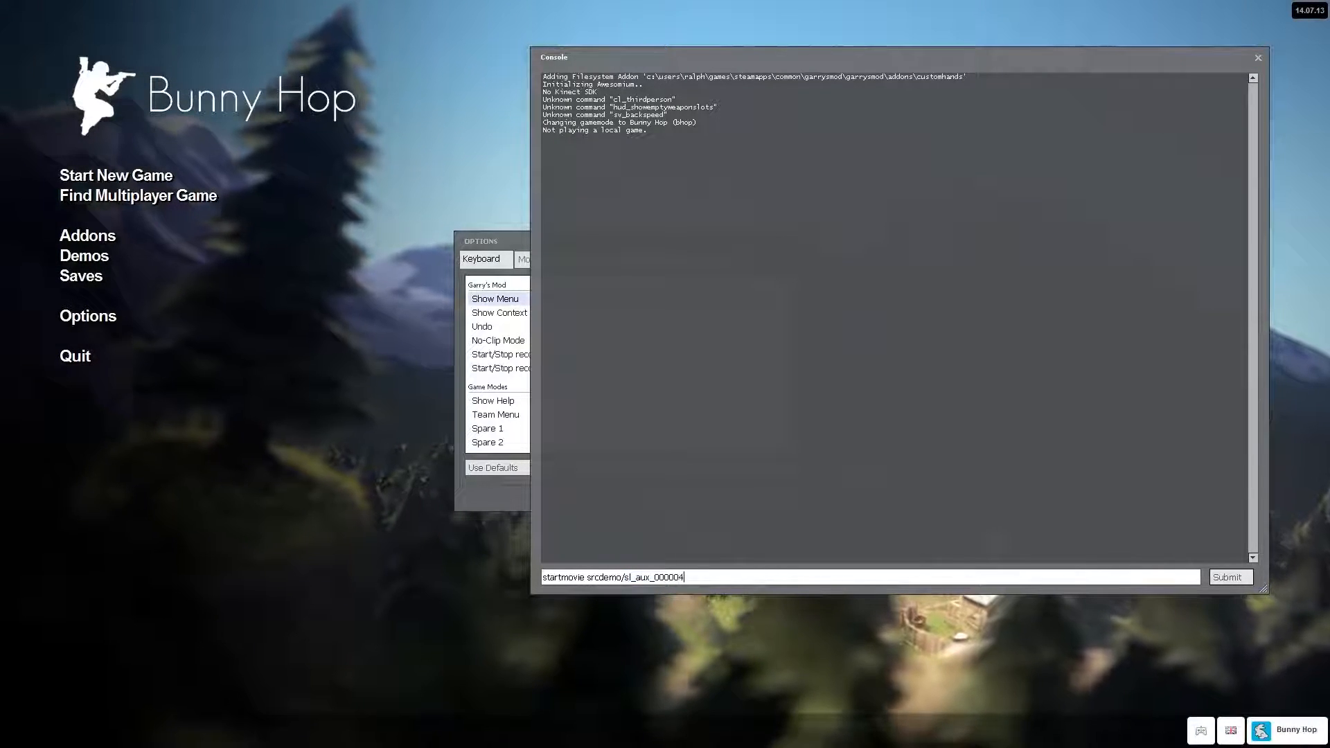
key(BackSpace)
key(BackSpace)
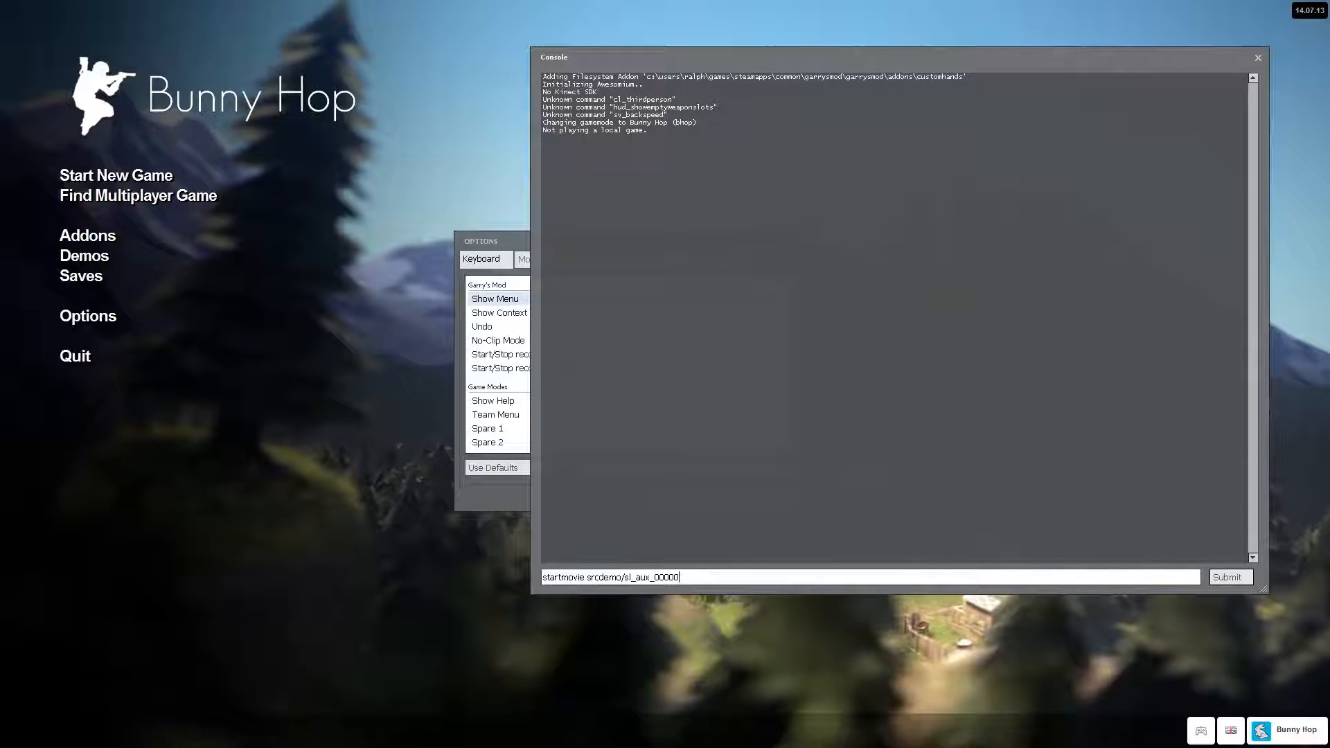
key(BackSpace)
key(BackSpace)
key(BackSpace)
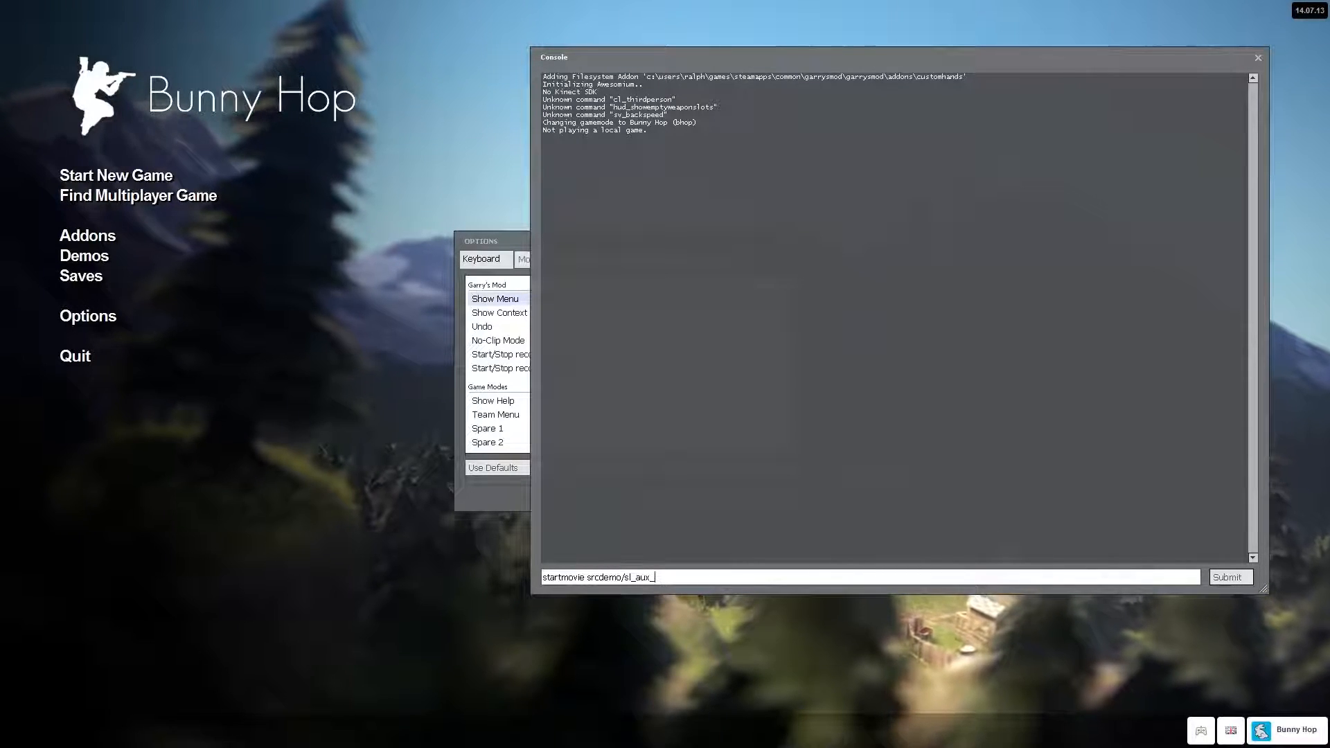
Replace the console line with the pasted "host_framerate 900; voice_enable 0; sv_cheats 1; r_DrawViewModel 0; r_shadows 0; hud_saytext_time 0; startmovie srcdemo/".
key(shift+Left)
key(shift+Left)
key(shift+Left)
key(shift+Left)
key(shift+Left)
key(shift+Left)
key(shift+Left)
key(shift+Left)
key(shift+Left)
key(shift+Left)
key(shift+Left)
key(shift+Left)
key(shift+Left)
key(shift+Left)
key(shift+Left)
key(shift+Left)
key(shift+Left)
key(shift+Left)
key(shift+Left)
key(shift+Left)
key(shift+Left)
key(shift+Left)
key(shift+Left)
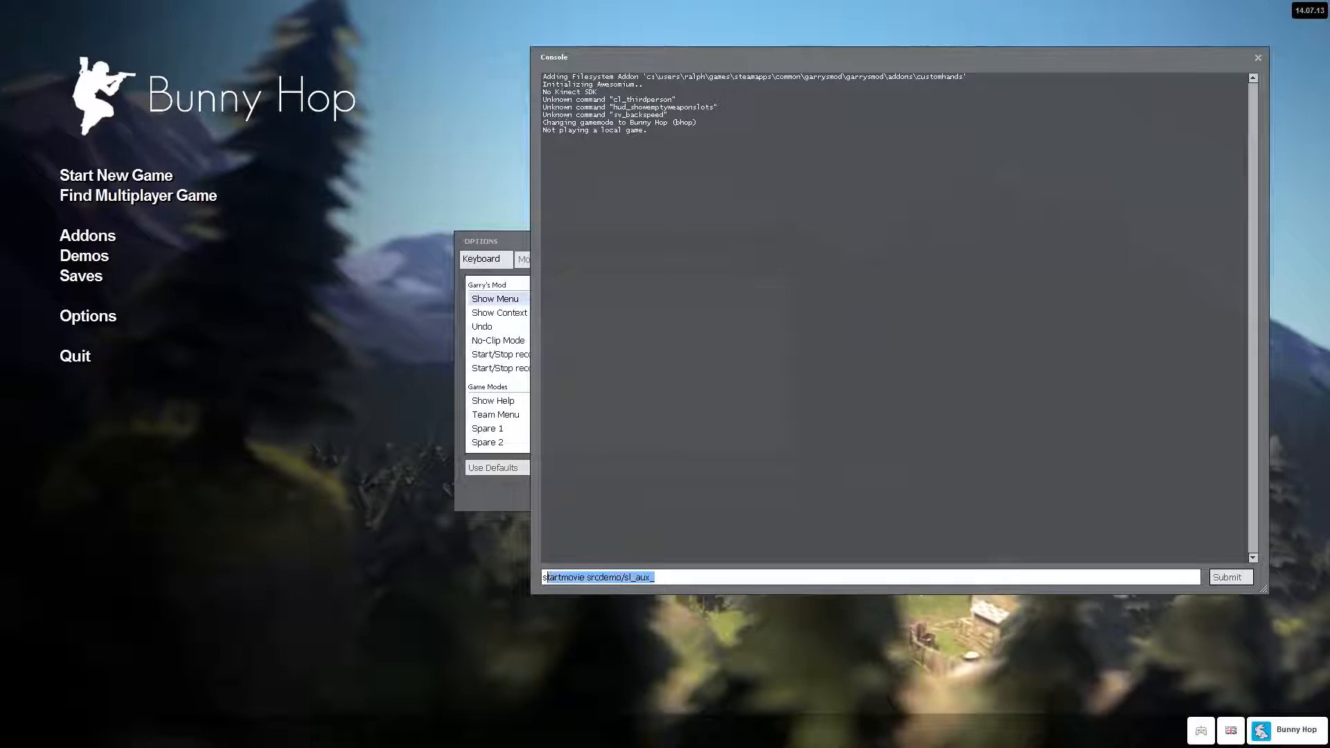
key(shift+Left)
key(BackSpace)
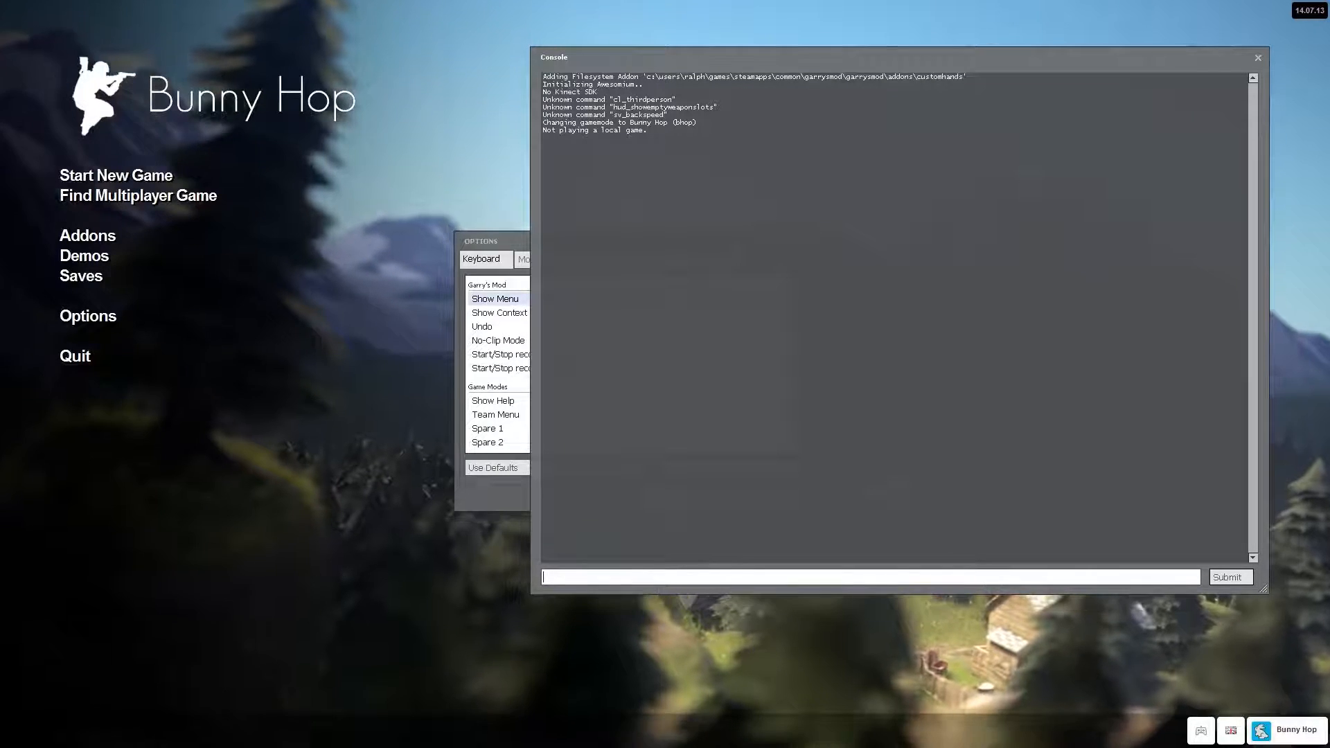
key(ctrl+v)
Review the pasted command line part by part, highlighting r_DrawViewModel, r_shadows and hud_saytext_time.
key(shift+Home)
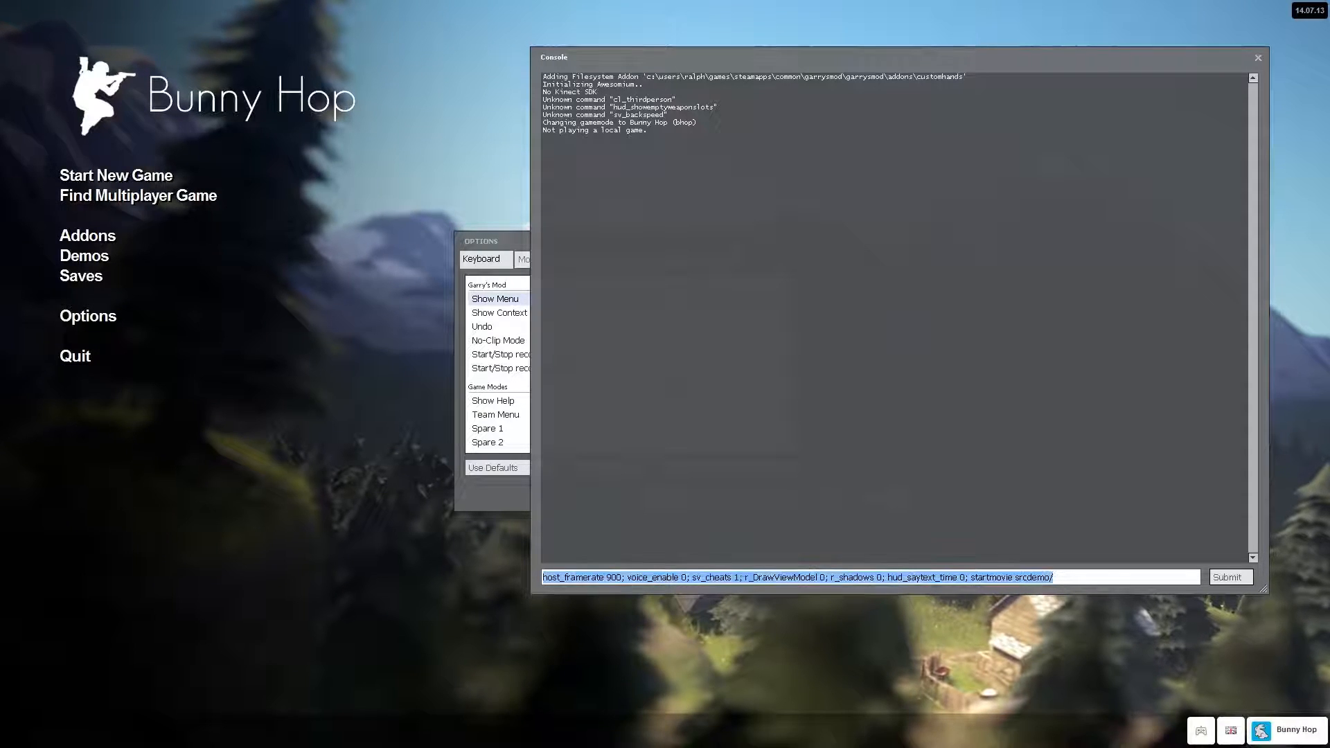
key(End)
key(ctrl+shift+Left)
key(shift+Home)
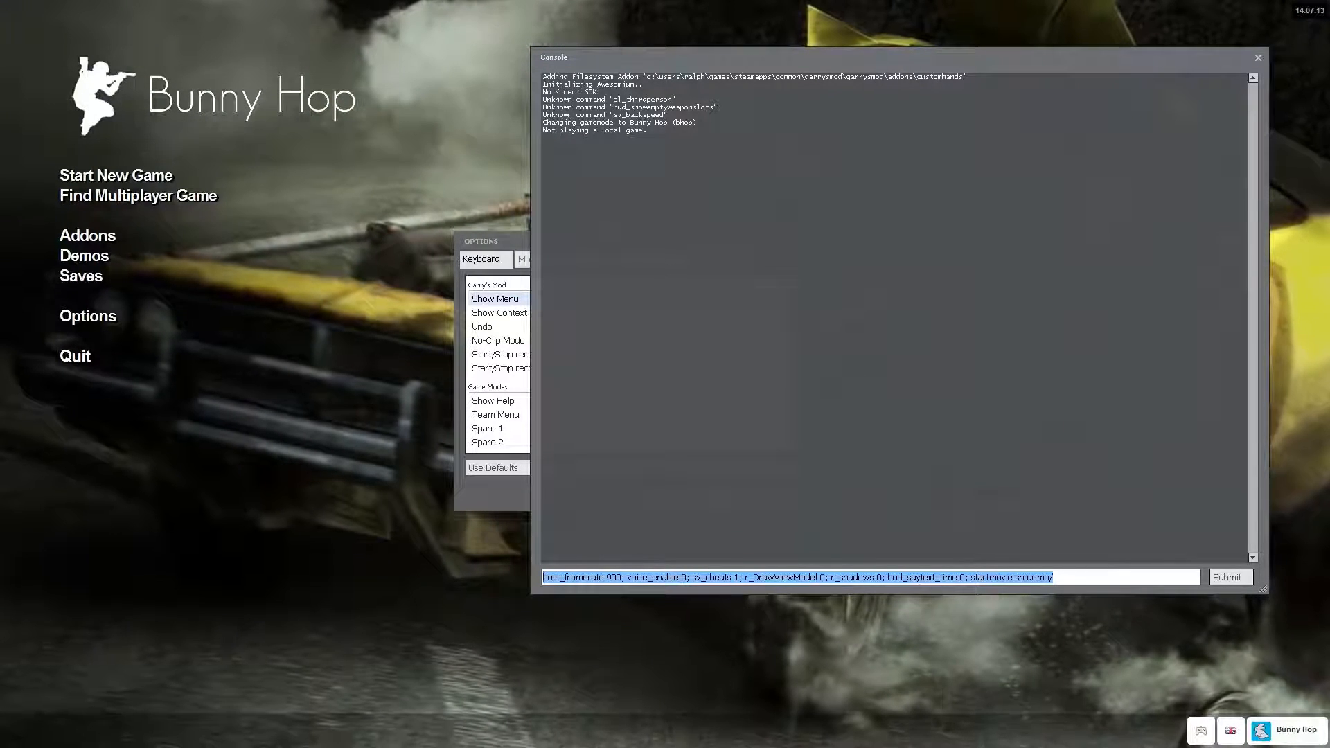
click(1054, 577)
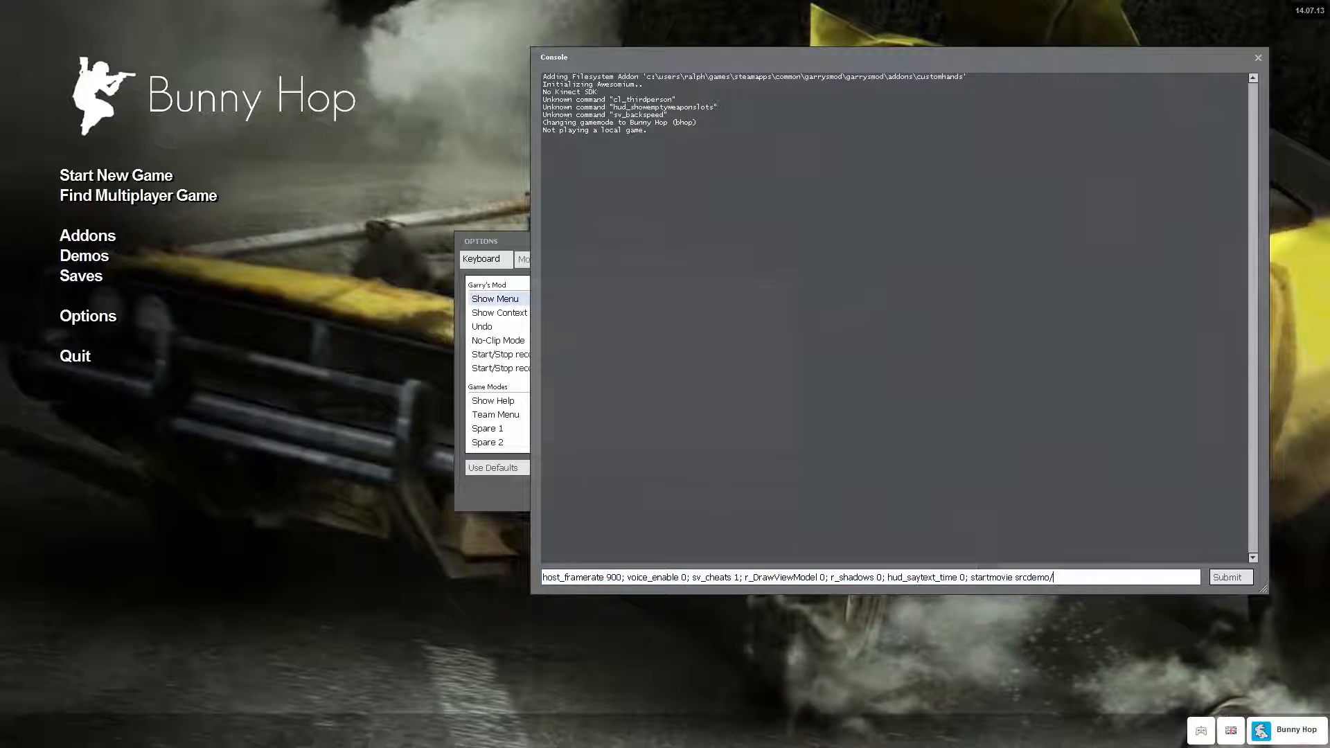
drag(693, 577, 816, 577)
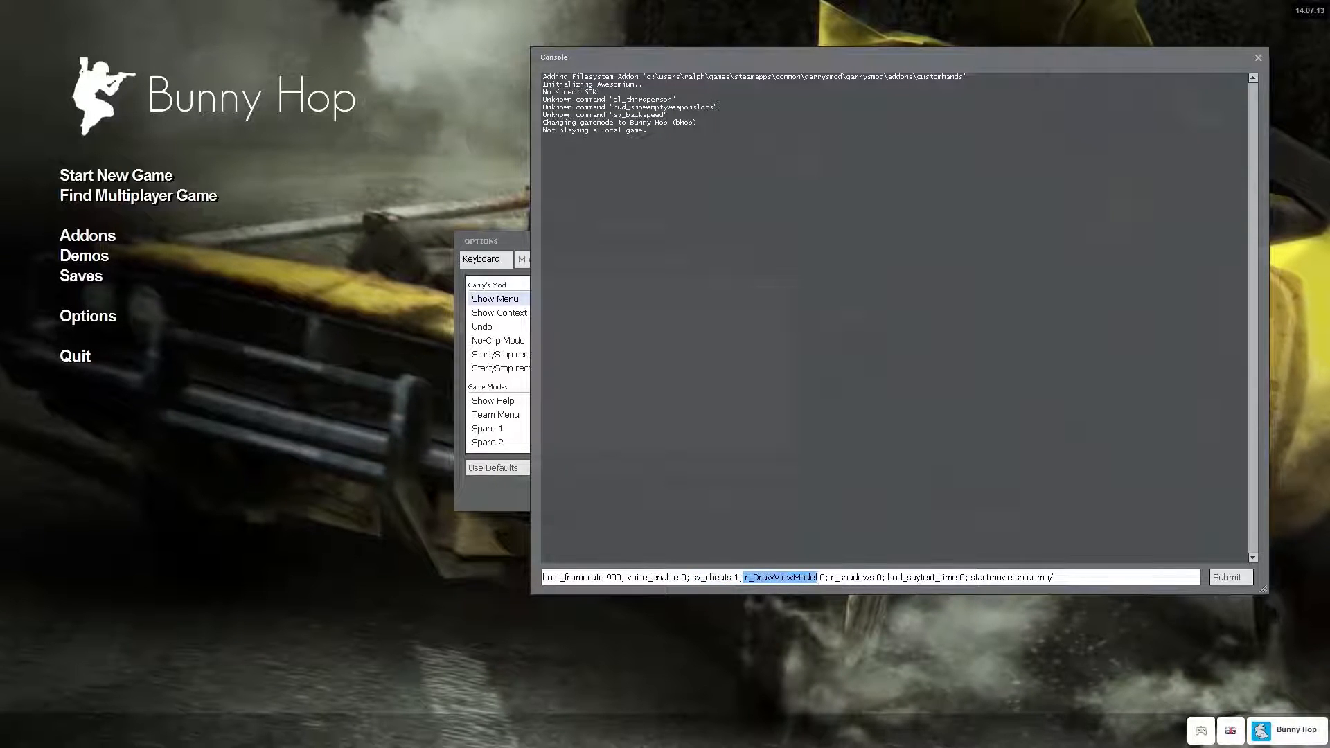
drag(830, 577, 875, 577)
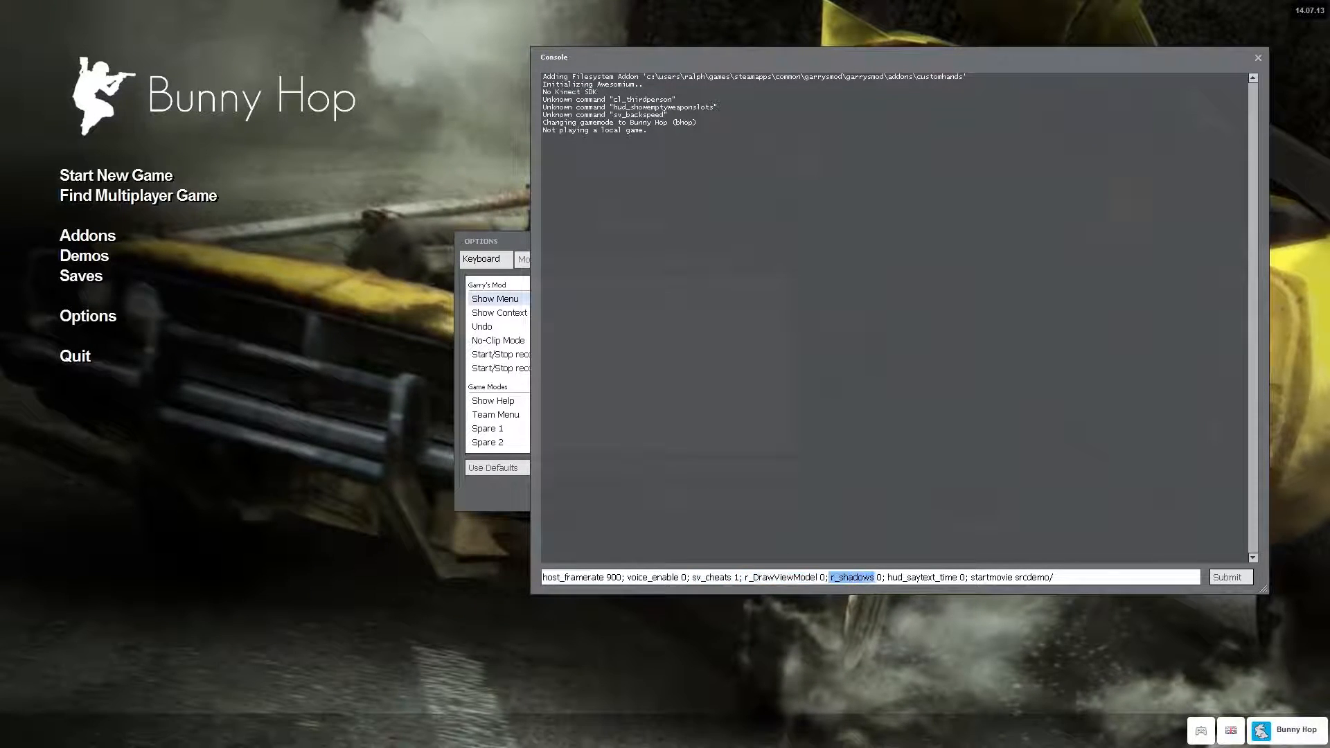
click(883, 577)
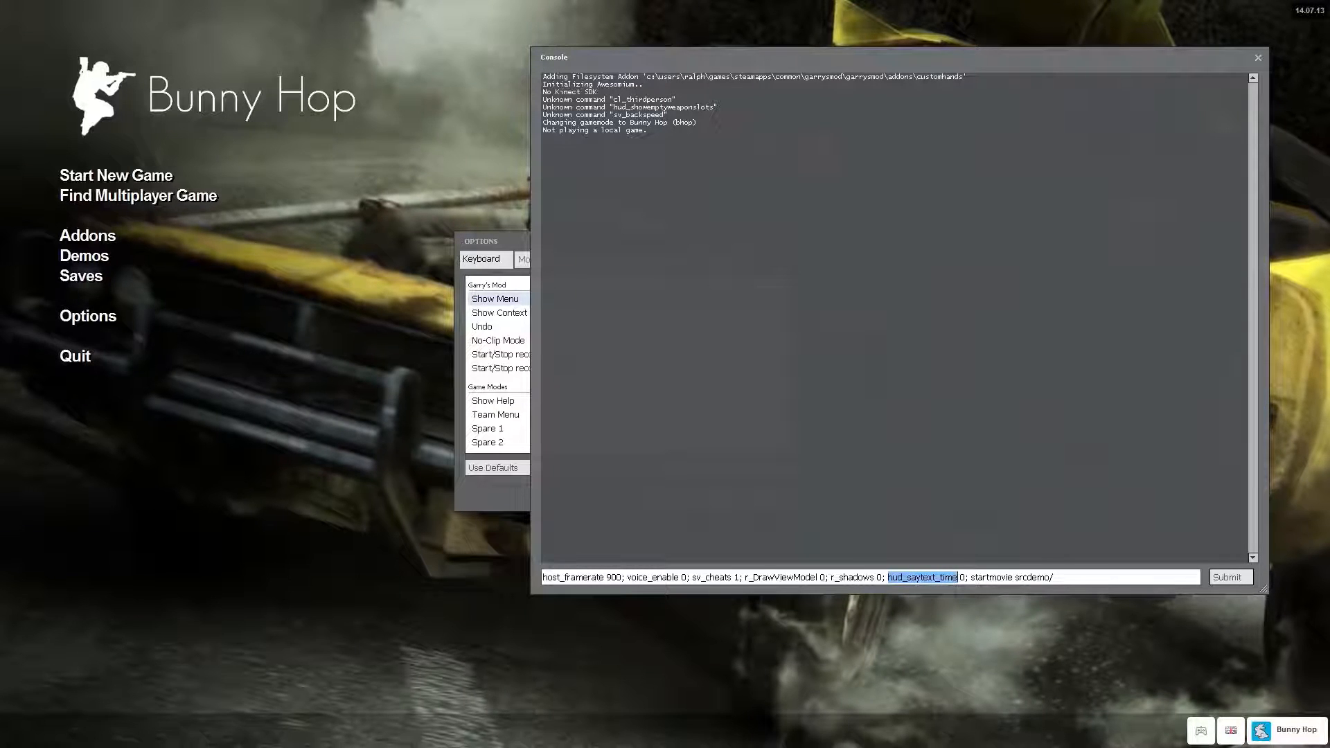
Complete the startmovie path at the end of the console line with the movie name sl_aux_.
click(961, 577)
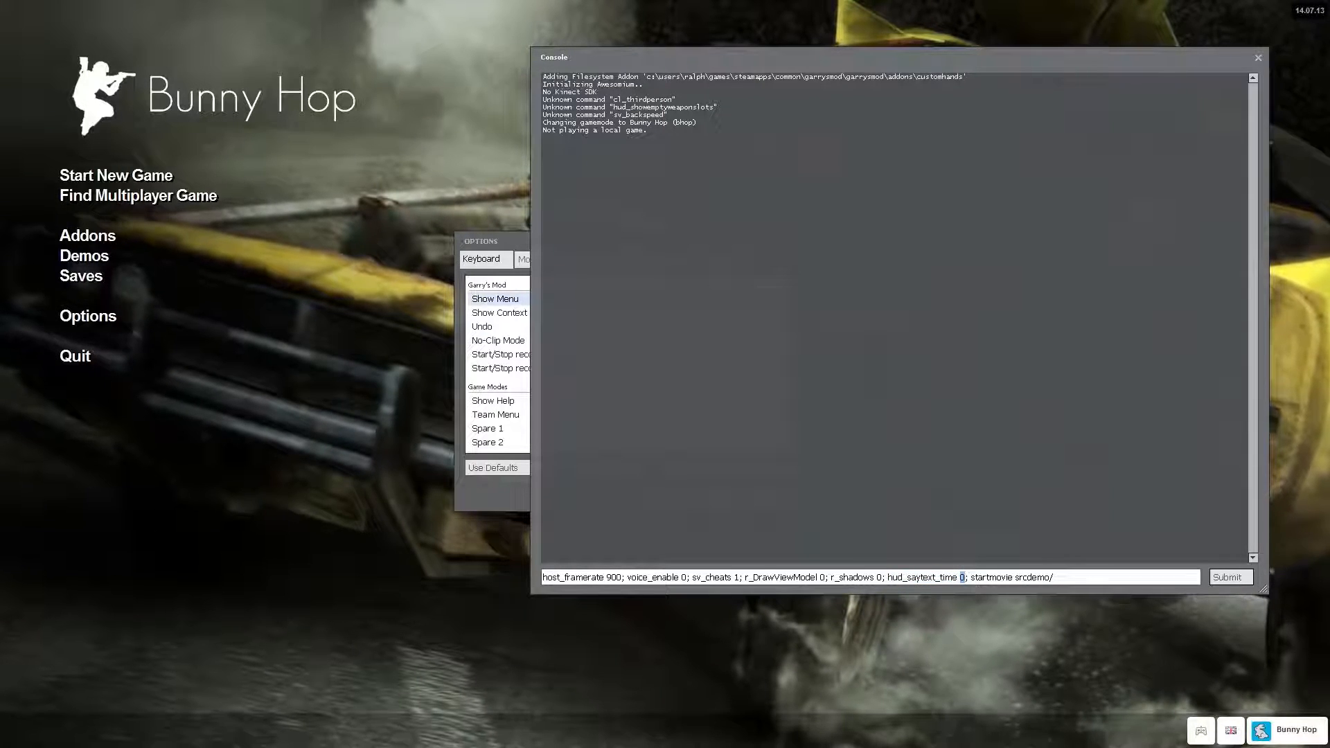
click(971, 577)
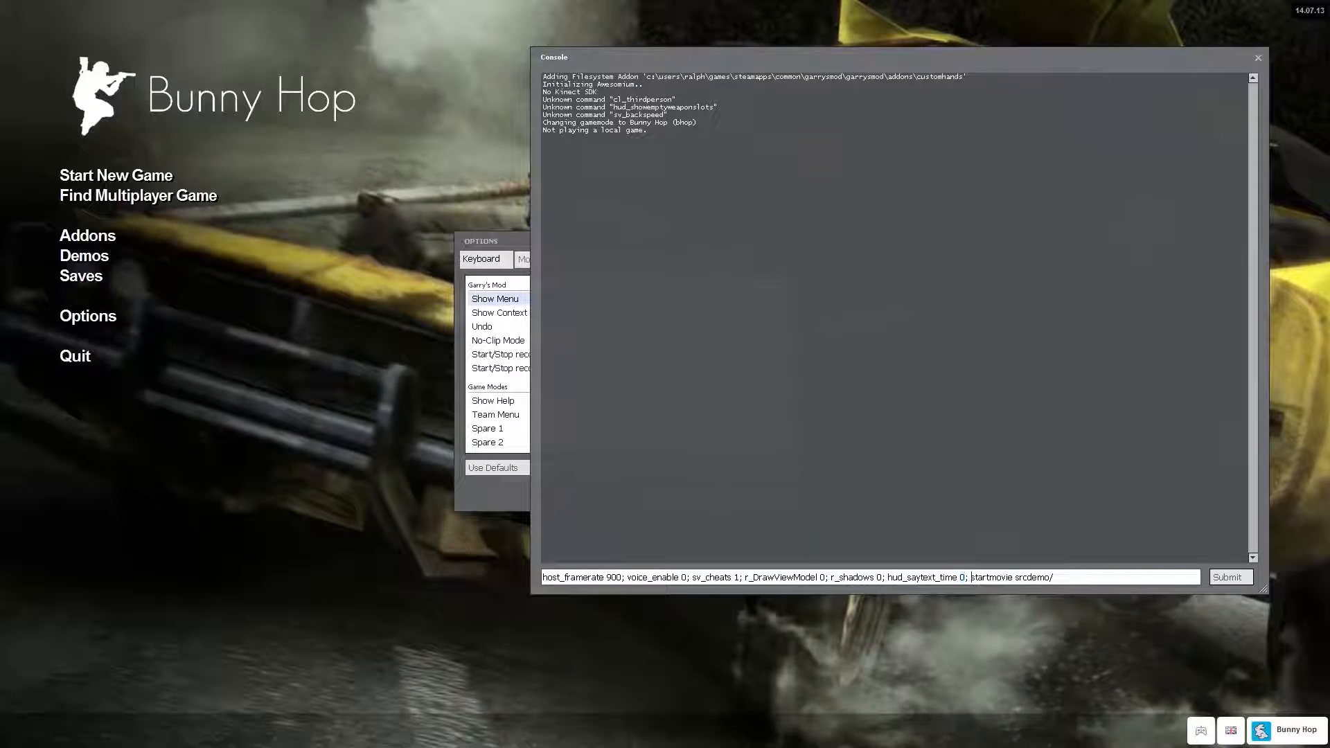
drag(1053, 577, 982, 577)
click(1055, 577)
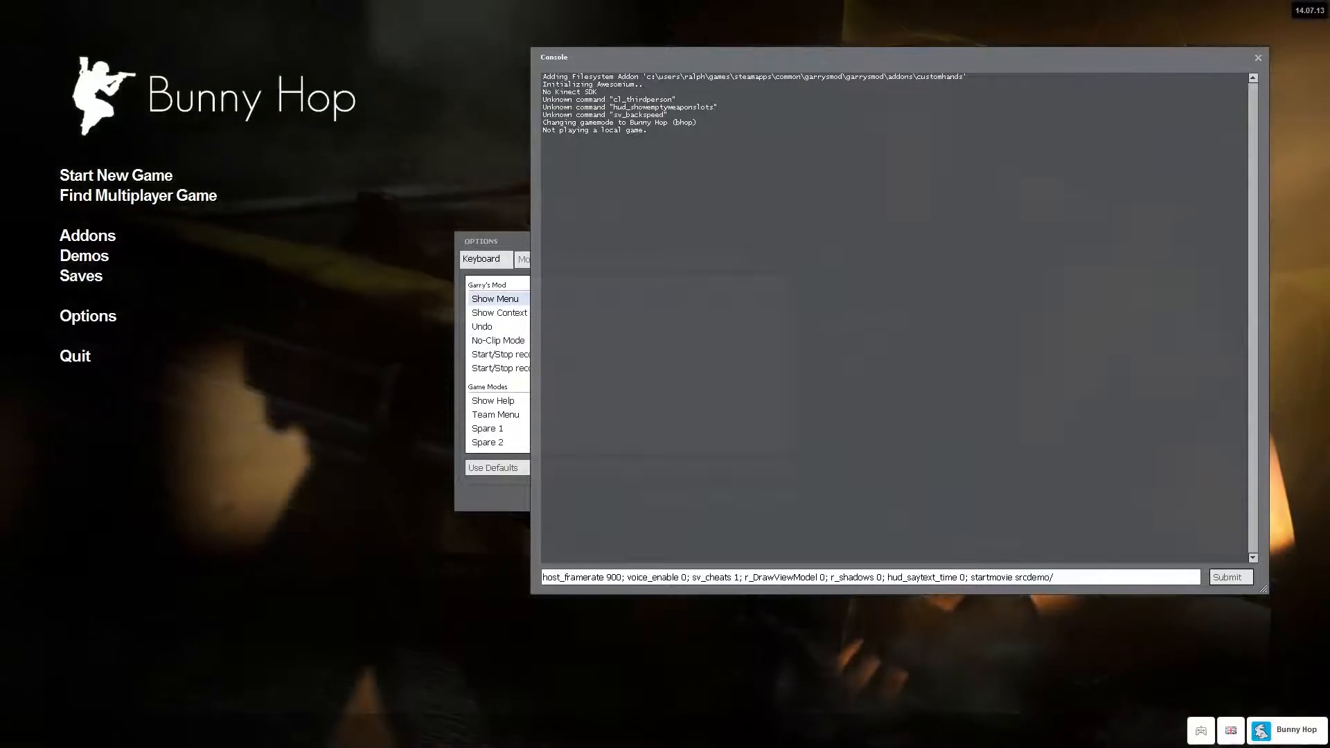
text(sl_aux_)
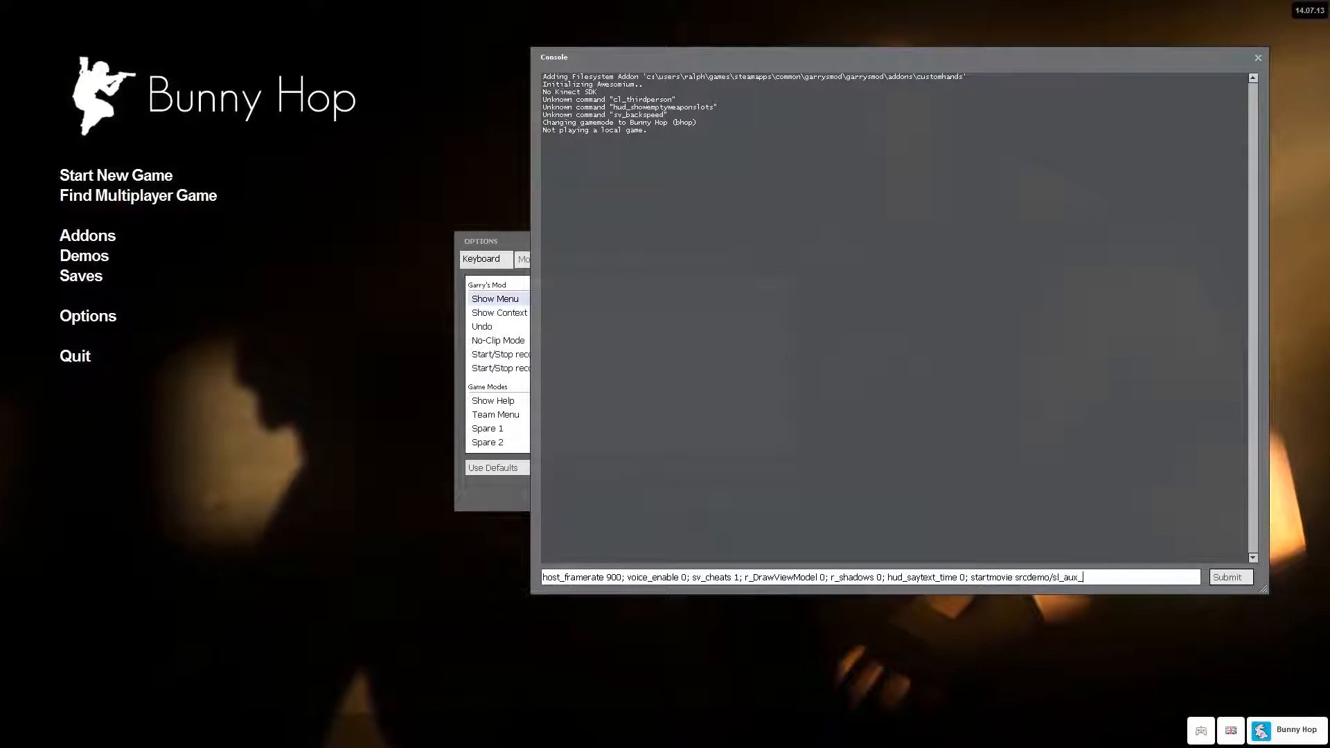
key(shift+Left)
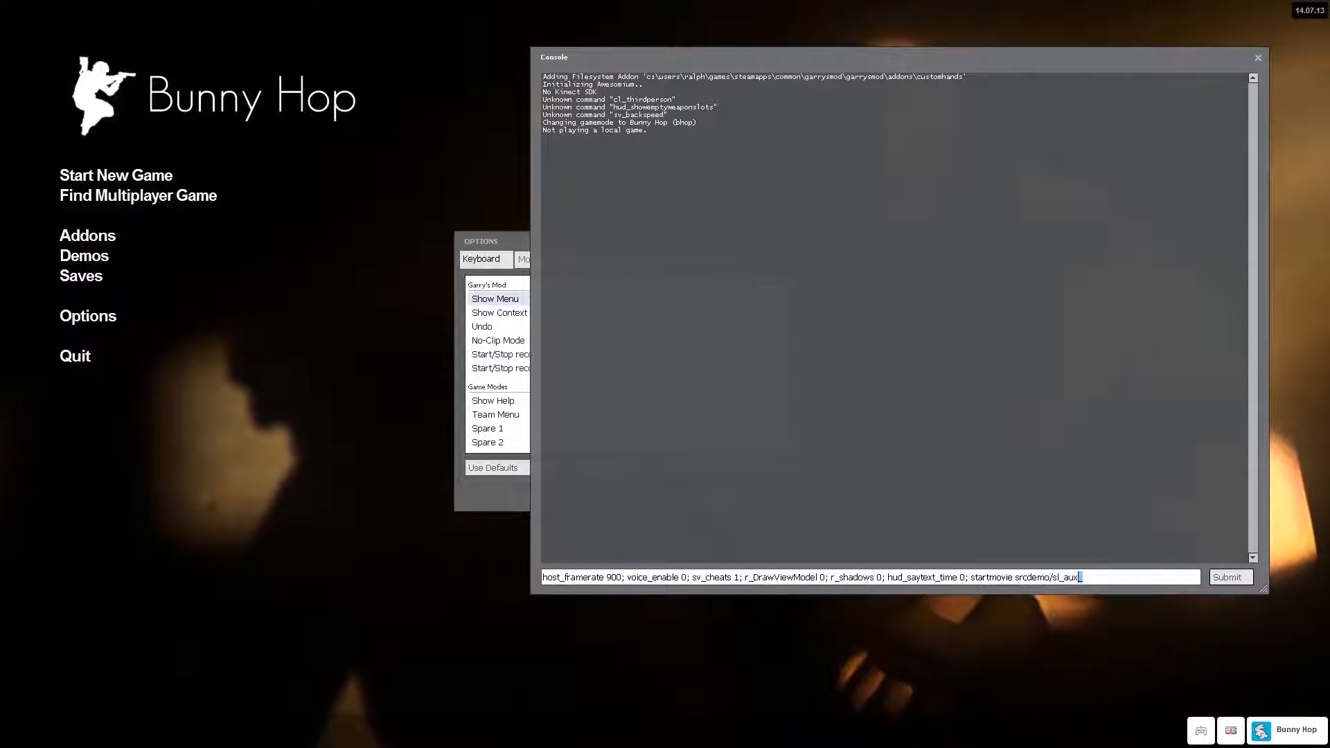
key(shift+Left)
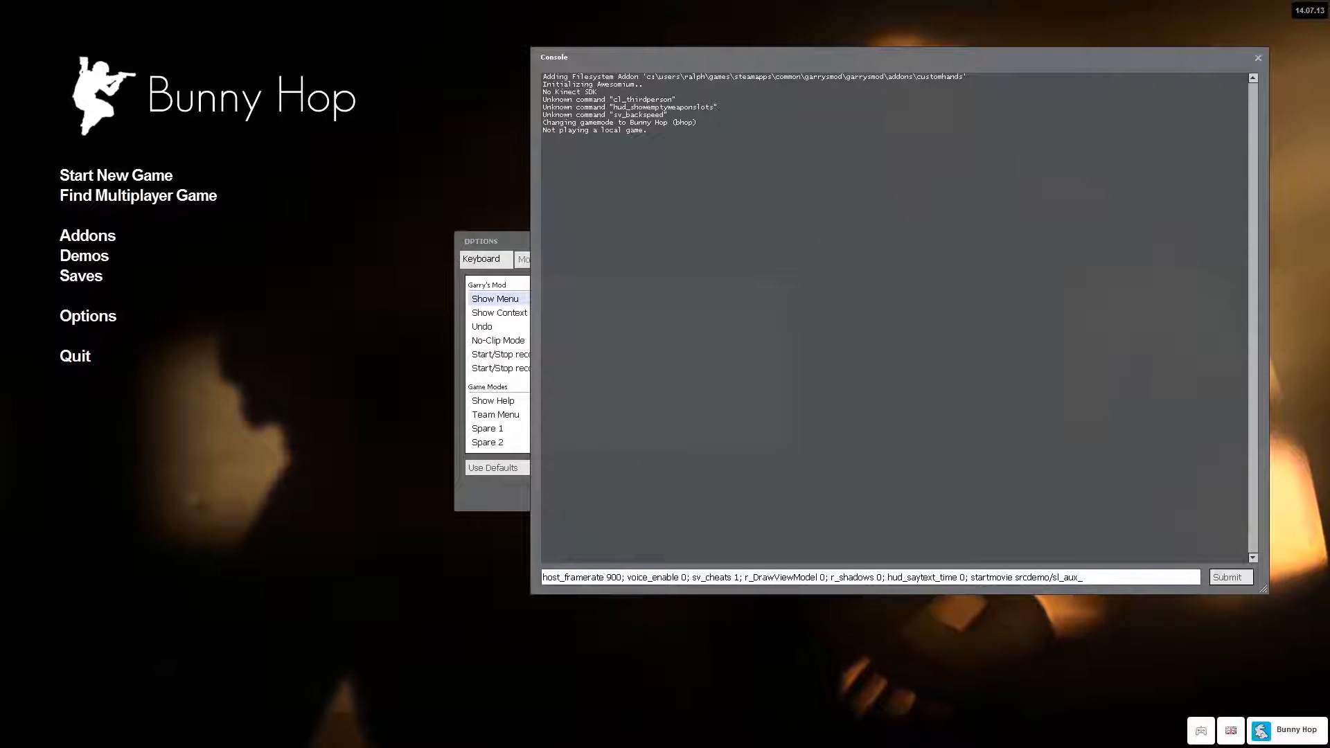
Add example frame numbers such as 000001 and 000005 after the movie name sl_aux_ and delete them again.
text(000001)
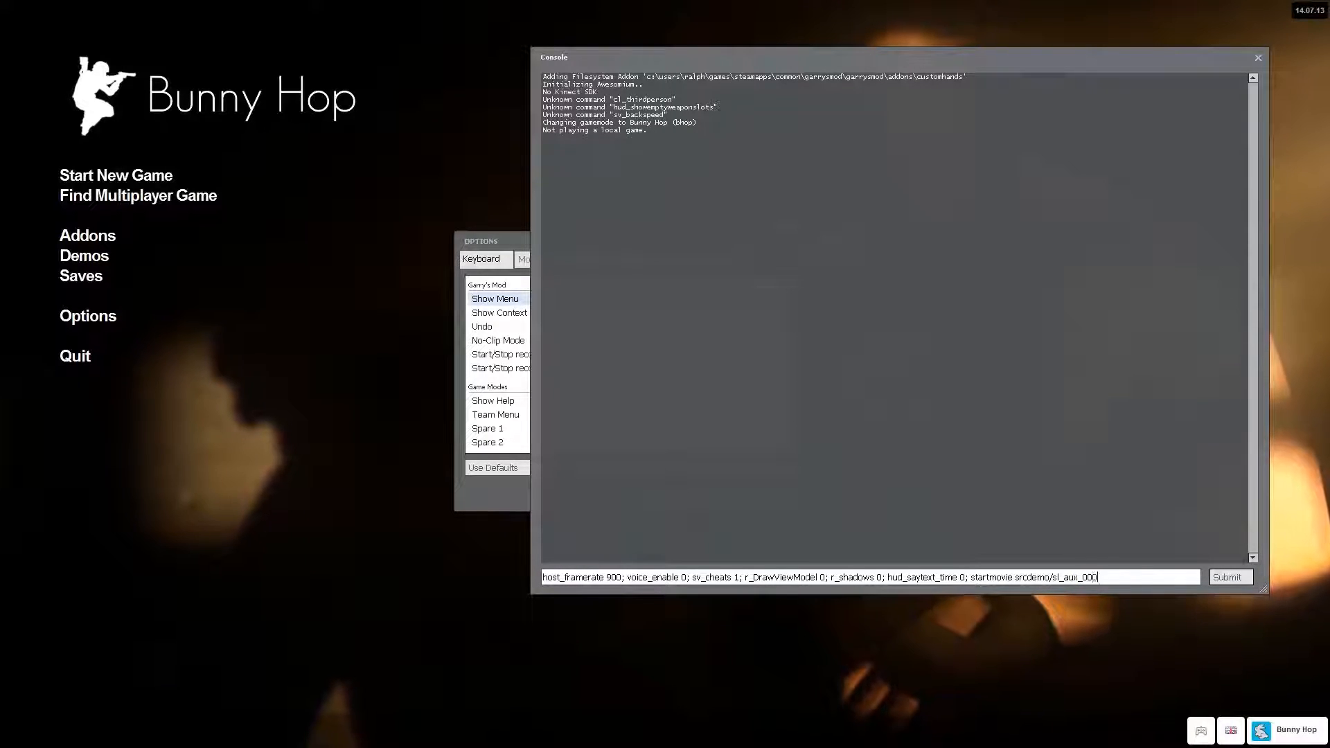
key(shift+Left)
key(shift+Left)
key(shift+Left)
key(shift+Left)
key(shift+Left)
key(shift+Left)
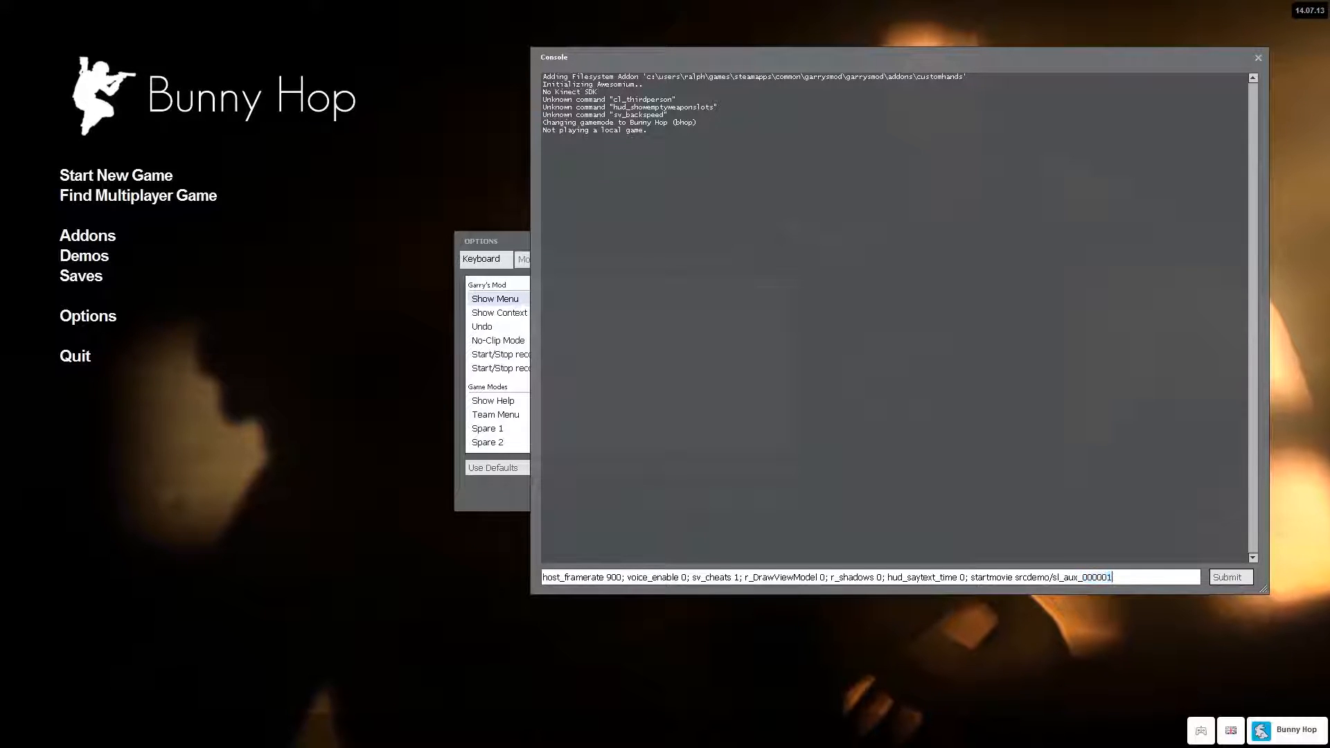
key(End)
key(shift+Left)
key(shift+Left)
key(shift+Left)
key(shift+Left)
key(shift+Left)
key(shift+Left)
key(shift+Left)
key(shift+Left)
key(shift+Left)
key(shift+Left)
key(shift+Left)
key(shift+Left)
key(shift+Left)
key(End)
key(shift+Left)
key(shift+Left)
key(shift+Left)
key(shift+Left)
key(shift+Left)
key(shift+Left)
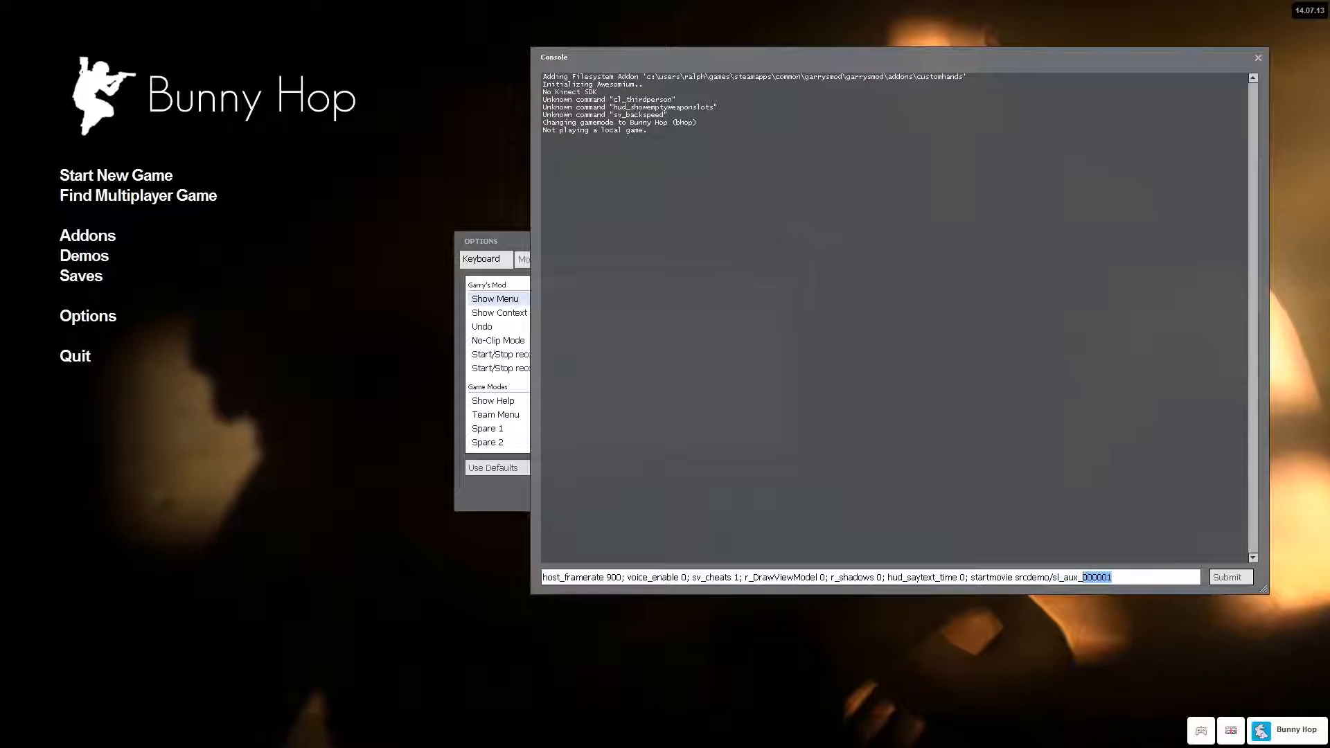
key(End)
key(BackSpace)
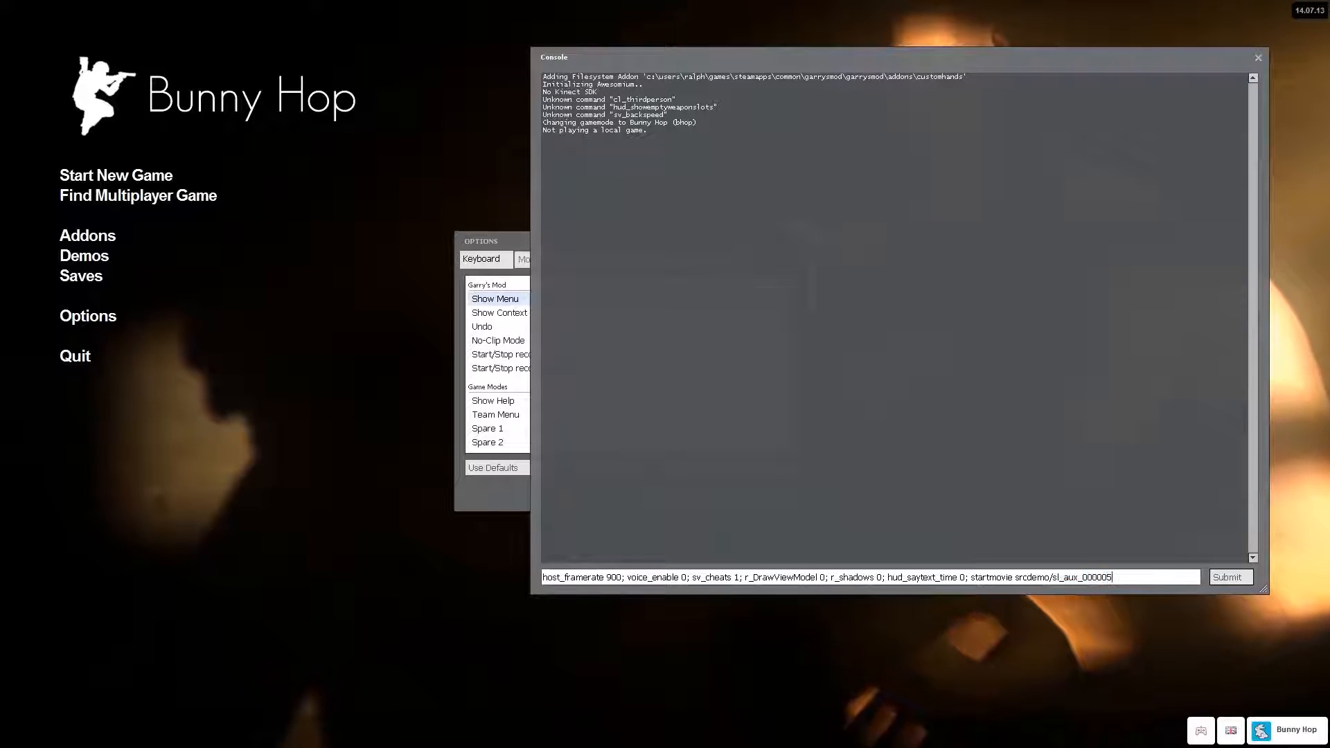
key(BackSpace)
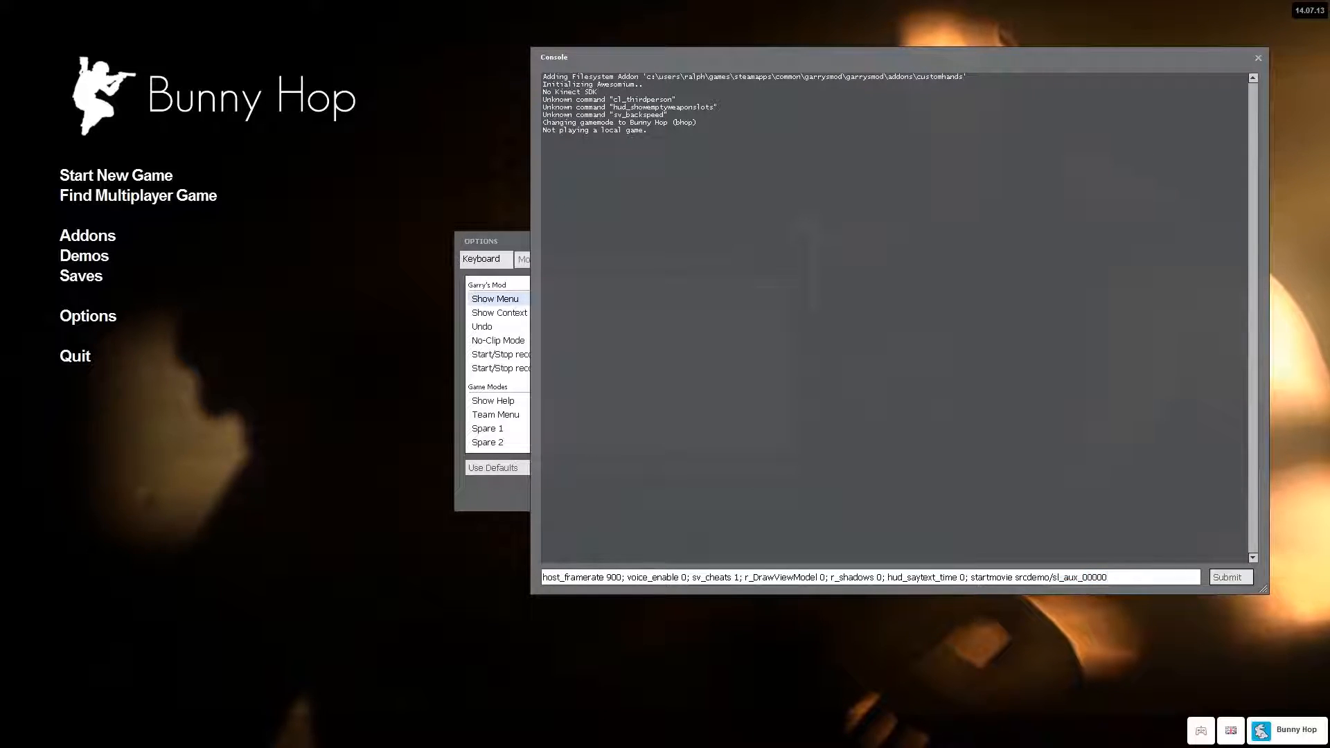
key(shift+Left)
key(shift+Left)
key(shift+Left)
key(shift+Left)
key(shift+Left)
key(BackSpace)
key(shift+Left)
key(shift+Left)
key(shift+Left)
key(shift+Left)
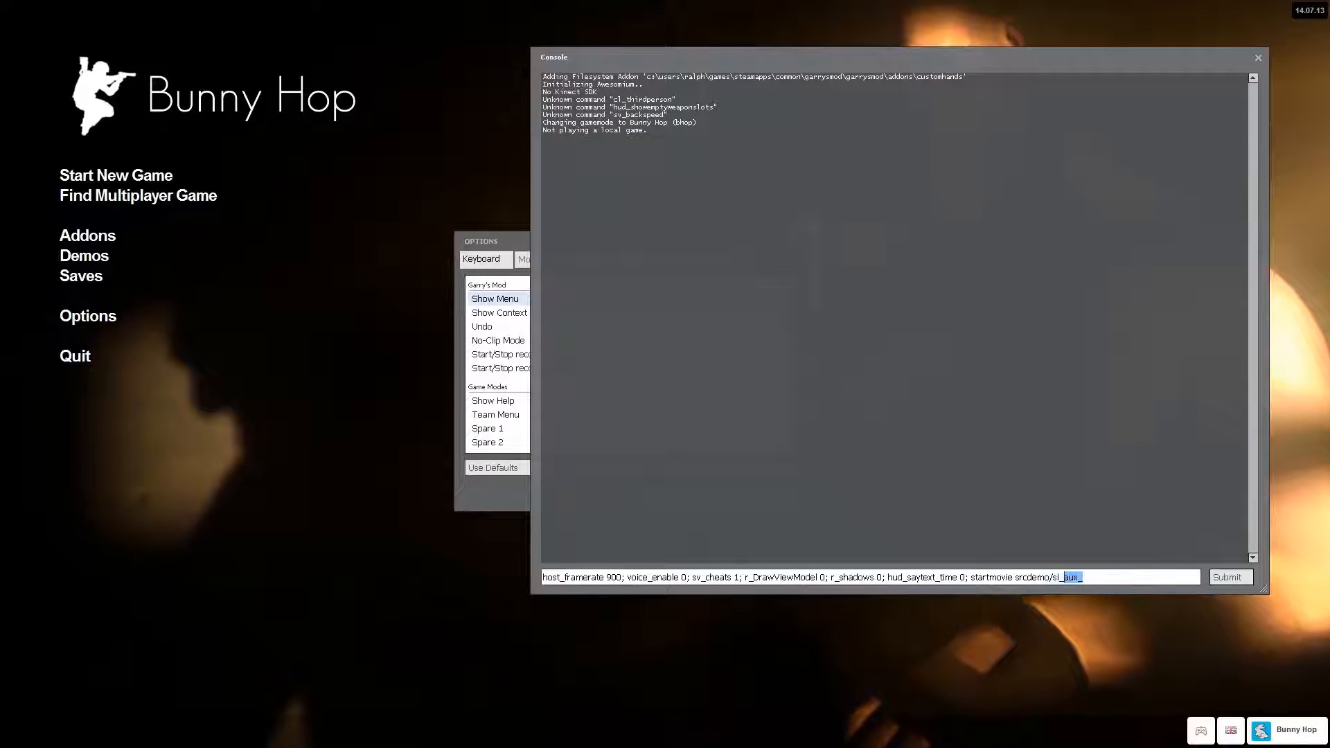
key(End)
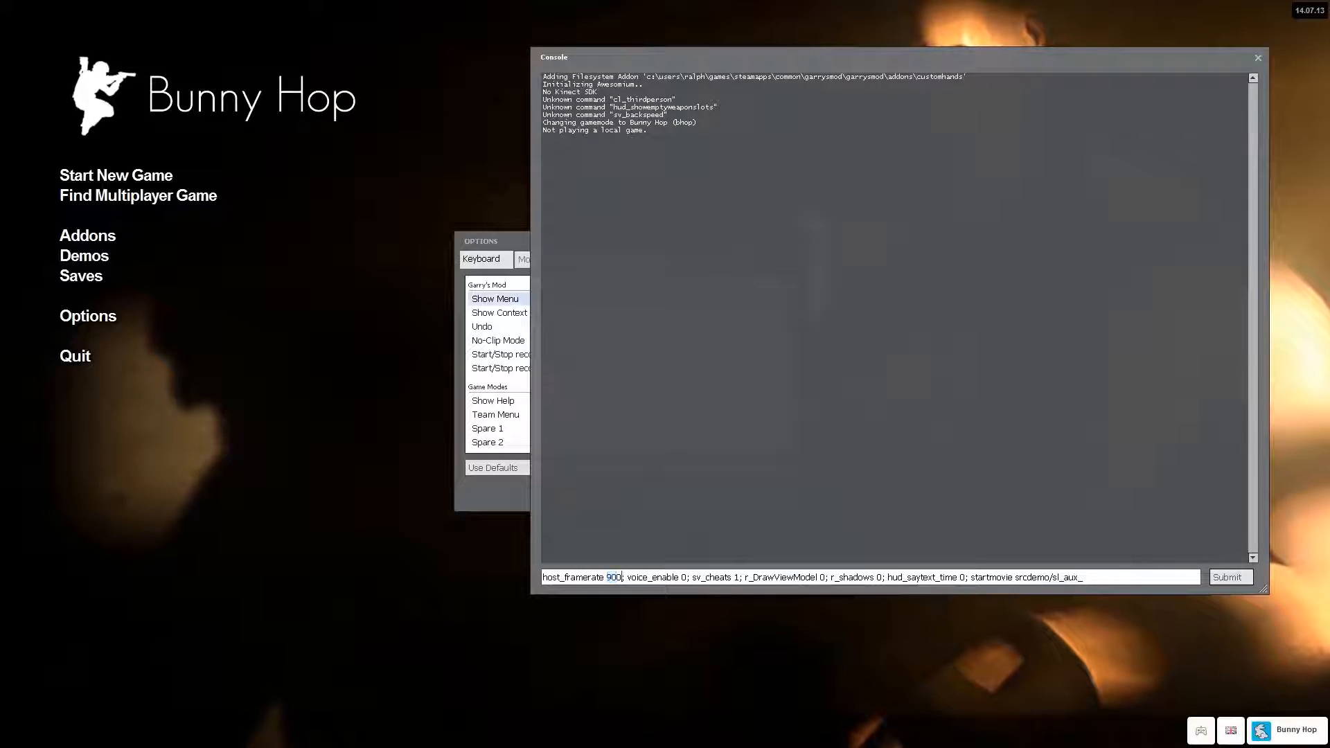
Compare the command's host_framerate value with the source engine framerate given in SrcDemo², then return to the Garry's Mod console.
double_click(609, 577)
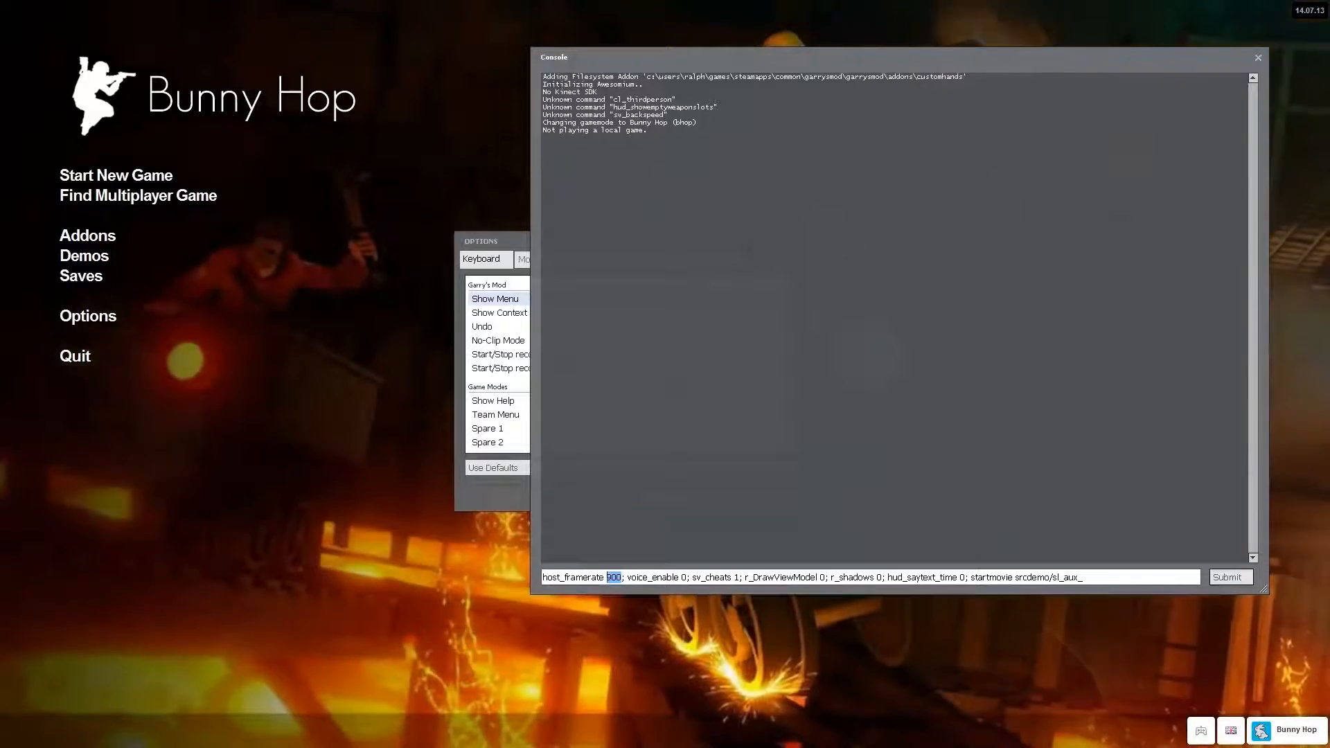
key(alt+Tab)
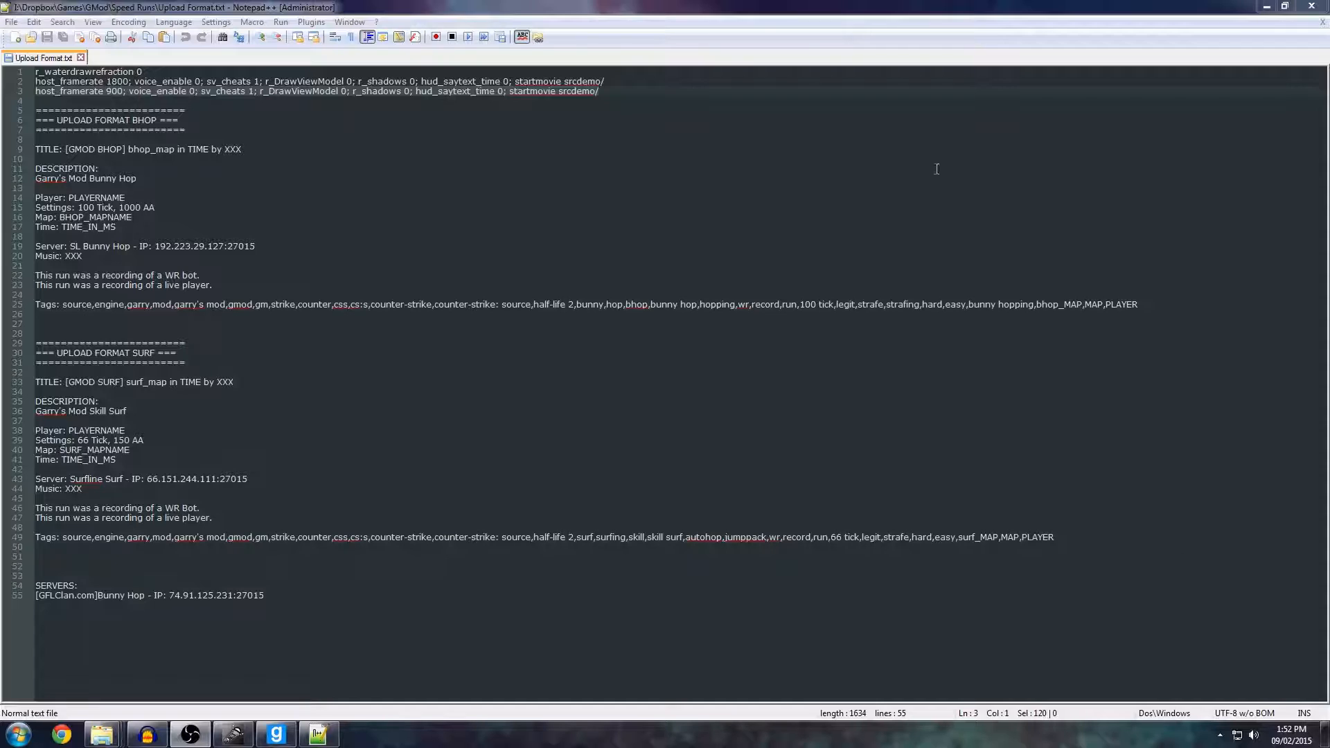
click(1265, 10)
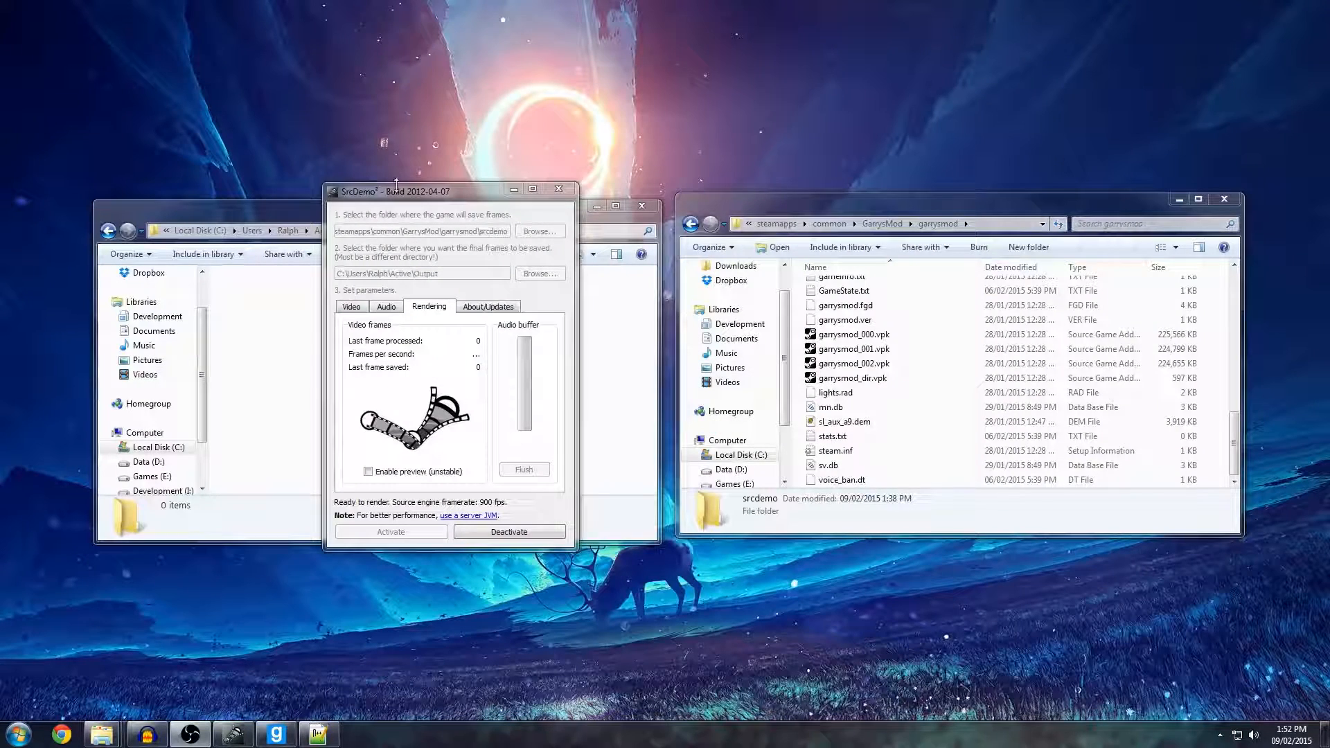
click(433, 486)
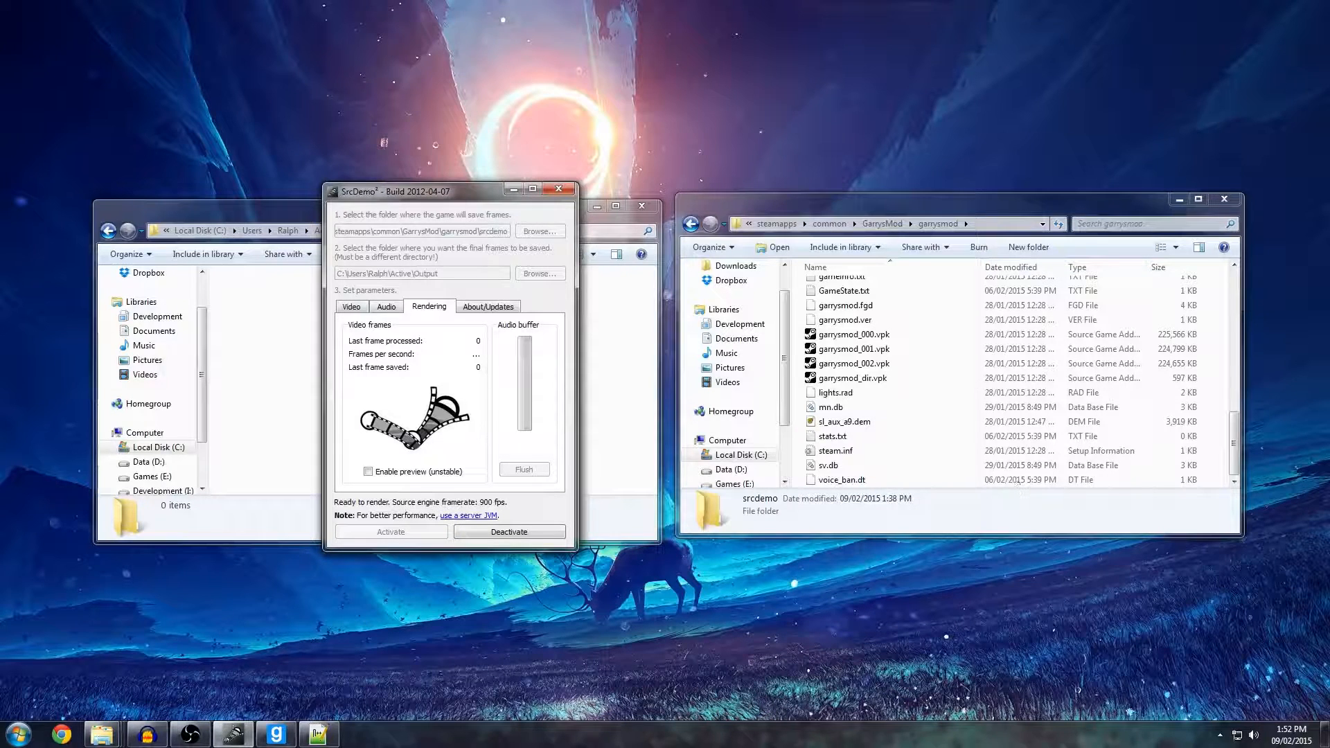
key(alt+Tab)
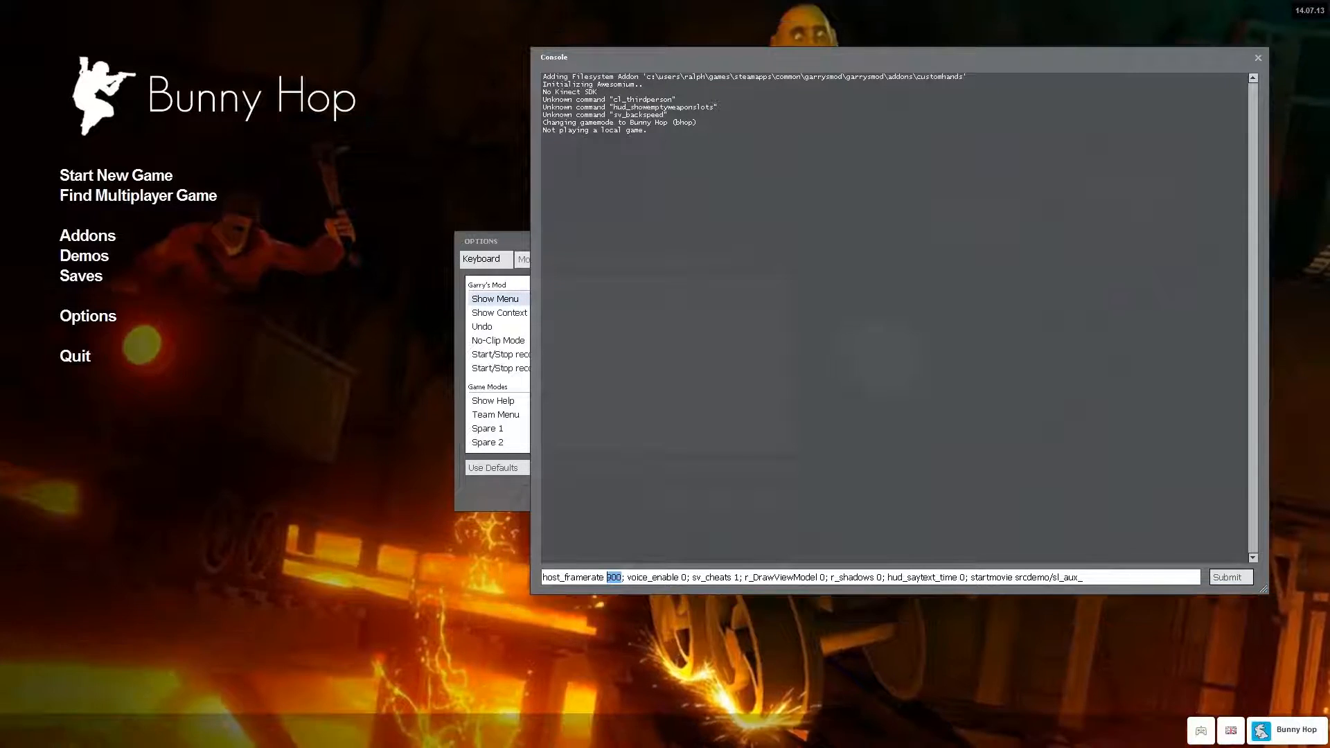
Run the prepared host_framerate and startmovie command line, and start the demo with "playdemo sl_aux_a9".
click(1083, 577)
key(Return)
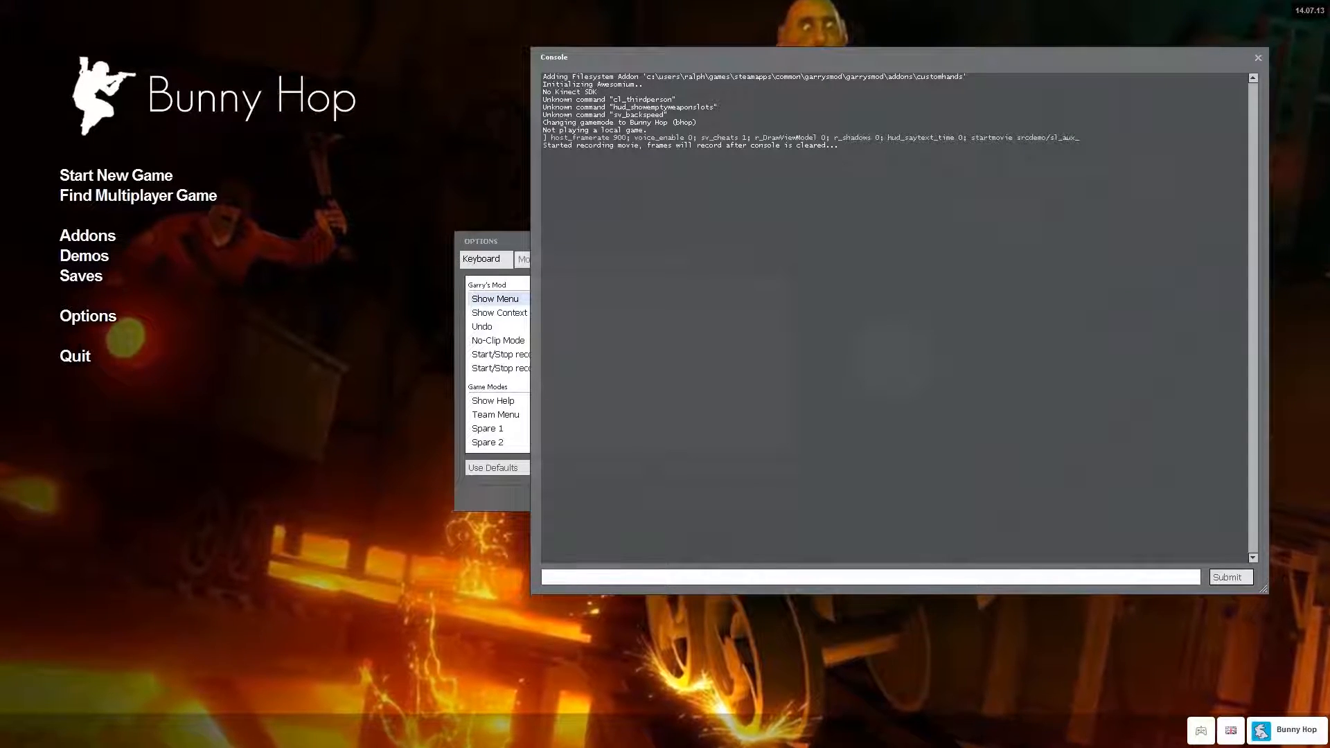
text(playdemo sl_aux_a9)
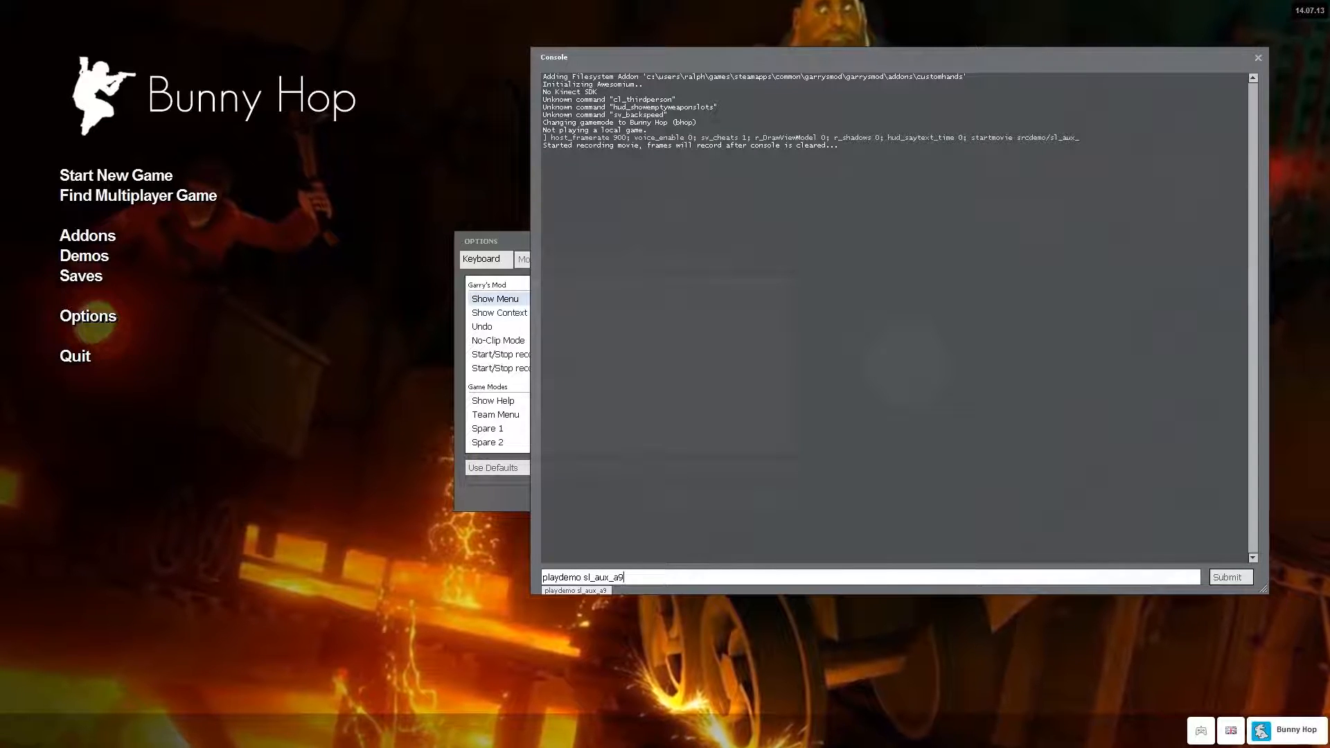
key(Return)
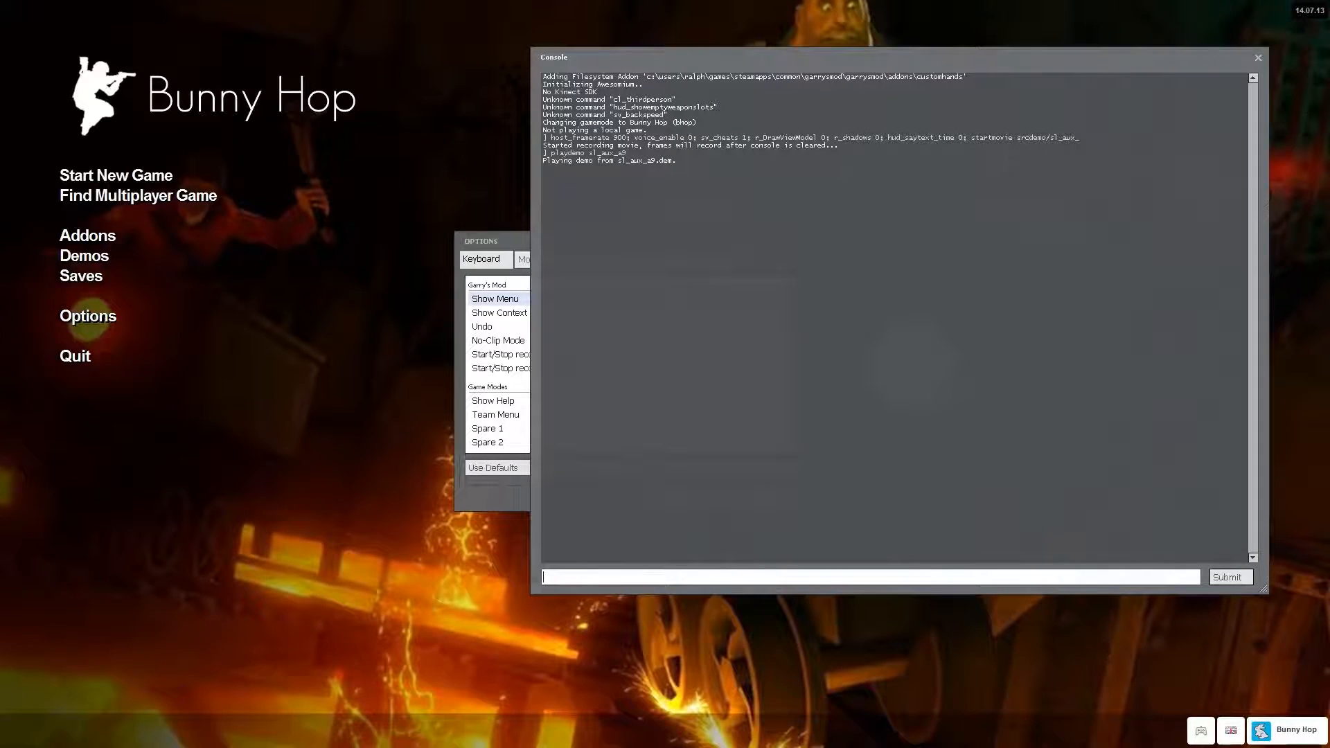
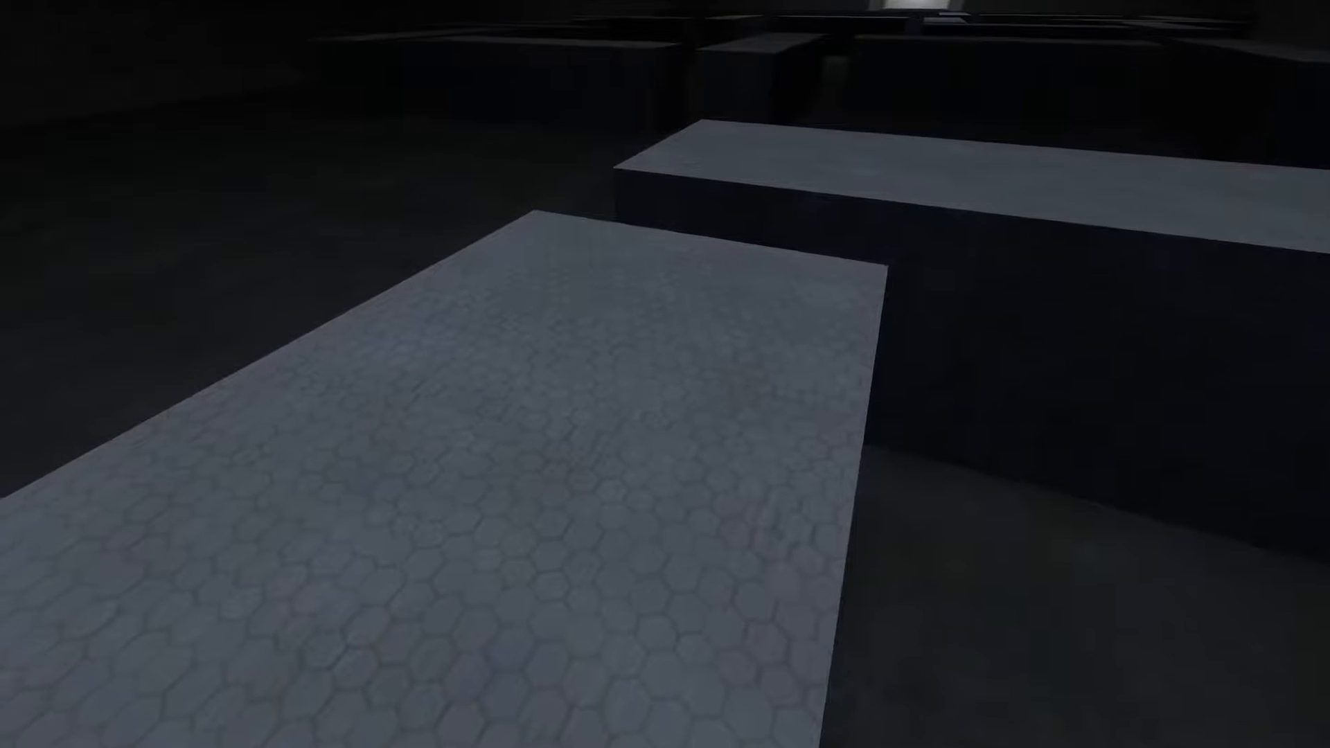
Bring up the demo playback controls with the console command "demoui" and return to the running demo.
key(Escape)
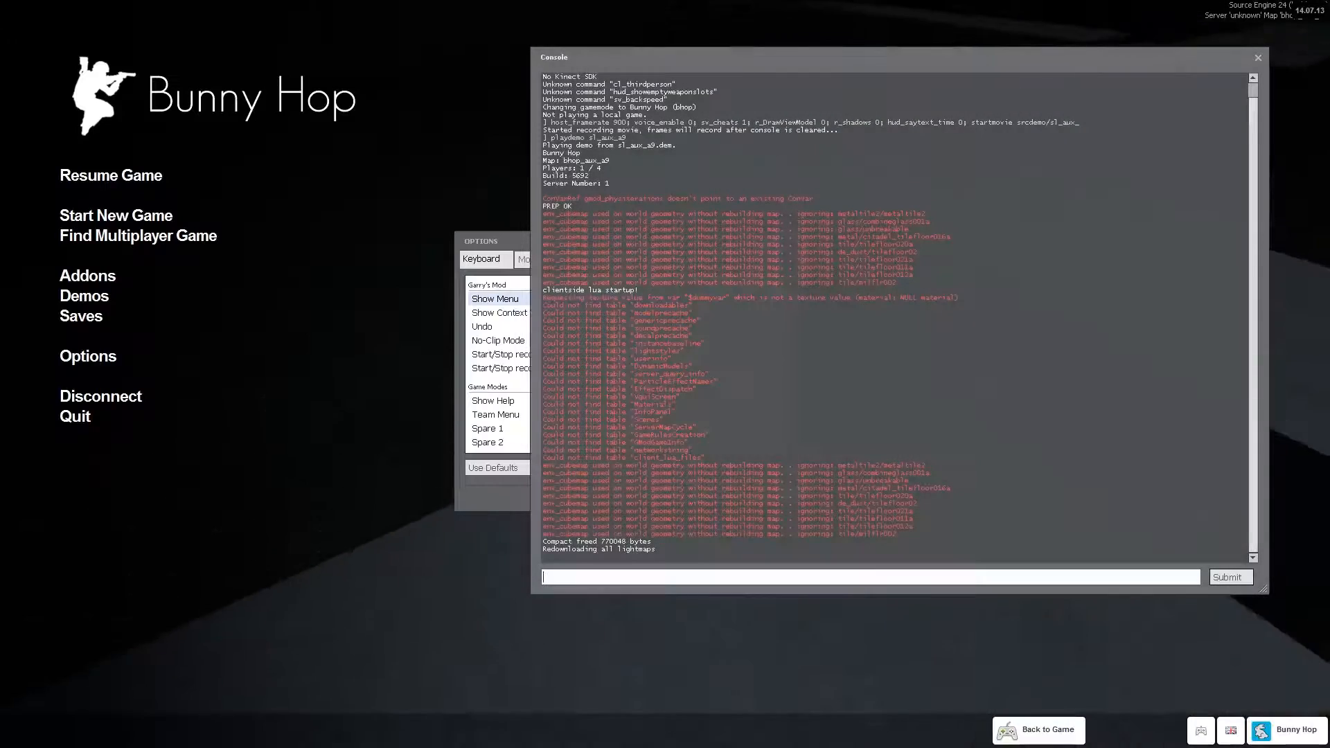
click(871, 577)
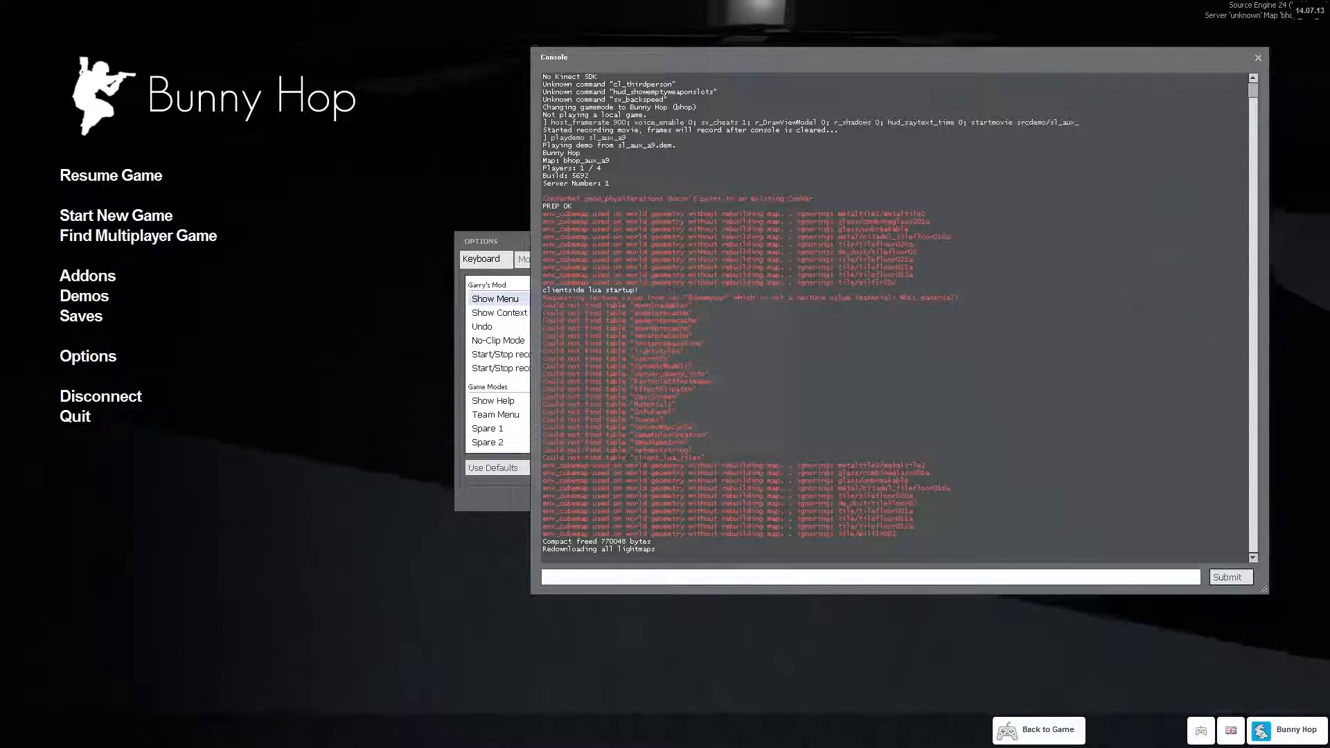
text(demoui)
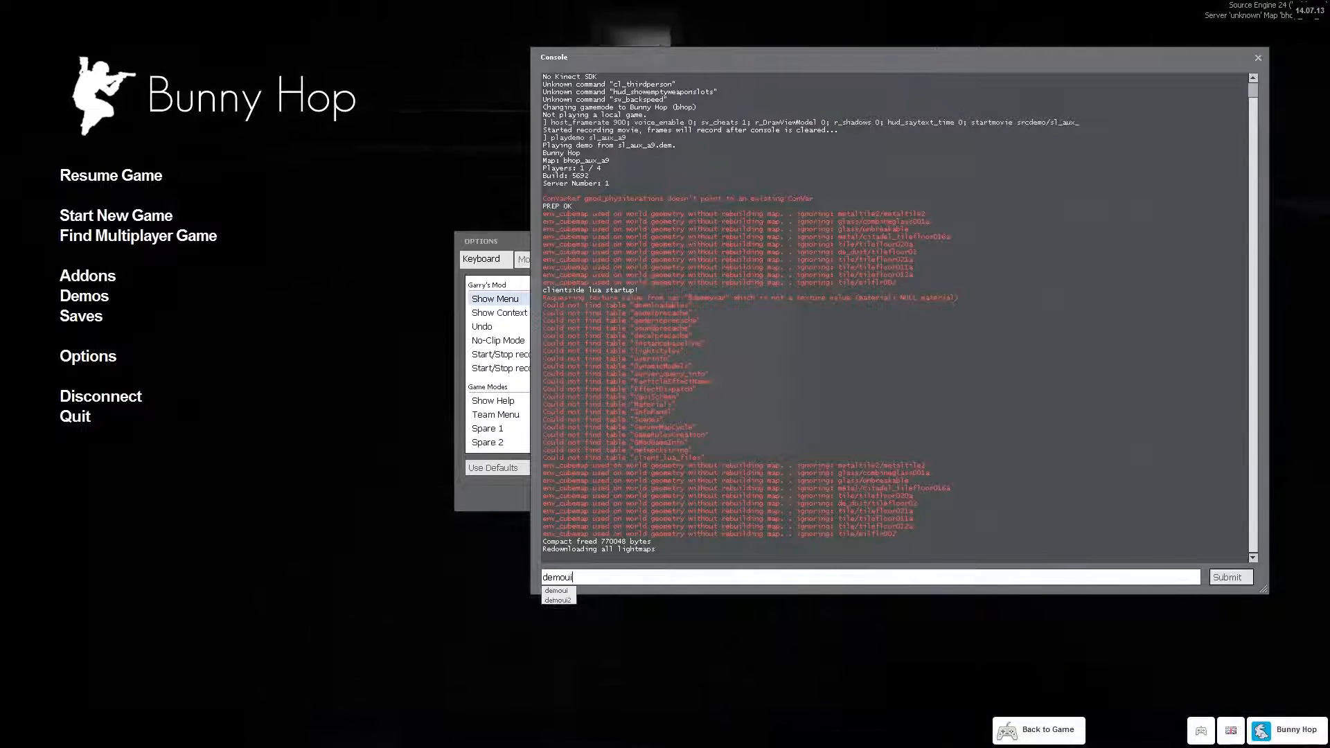
key(Return)
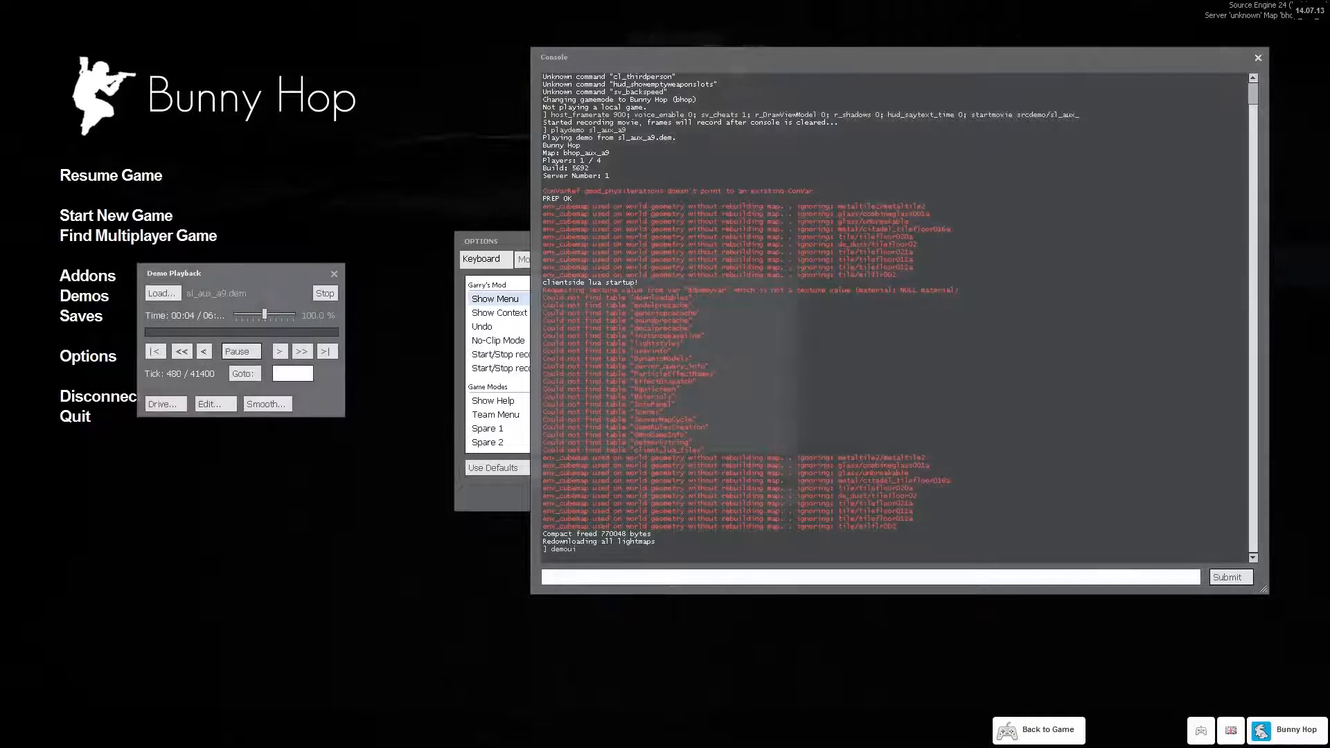
key(Escape)
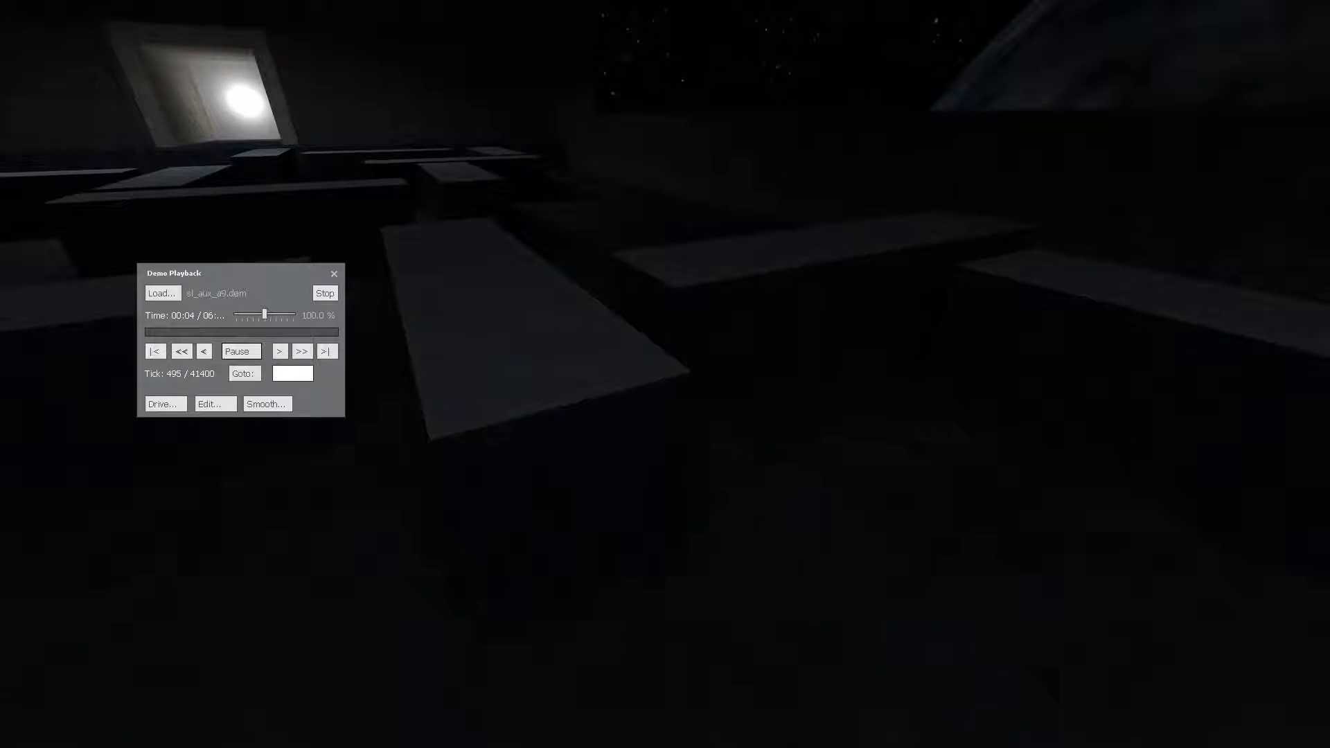
Jump the demo to tick 10000 and resume playback from there.
text(100)
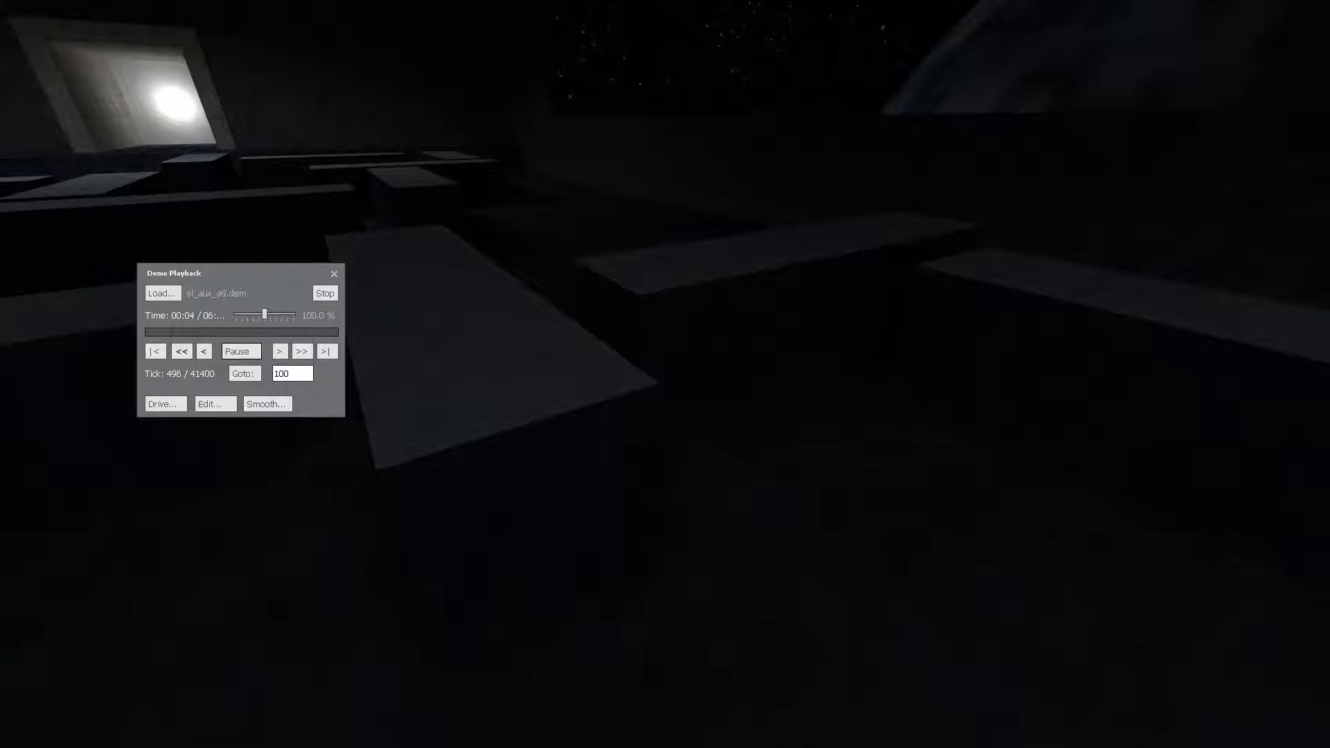
text(00)
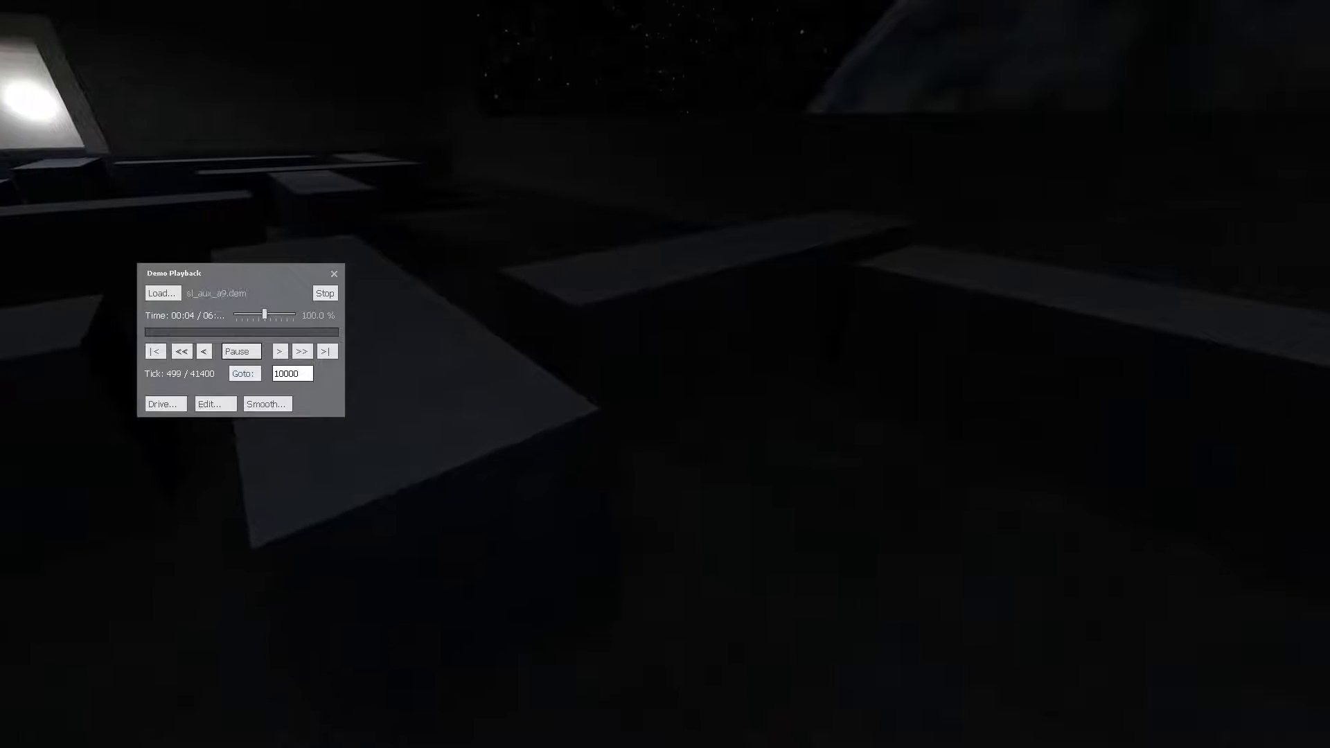
key(Return)
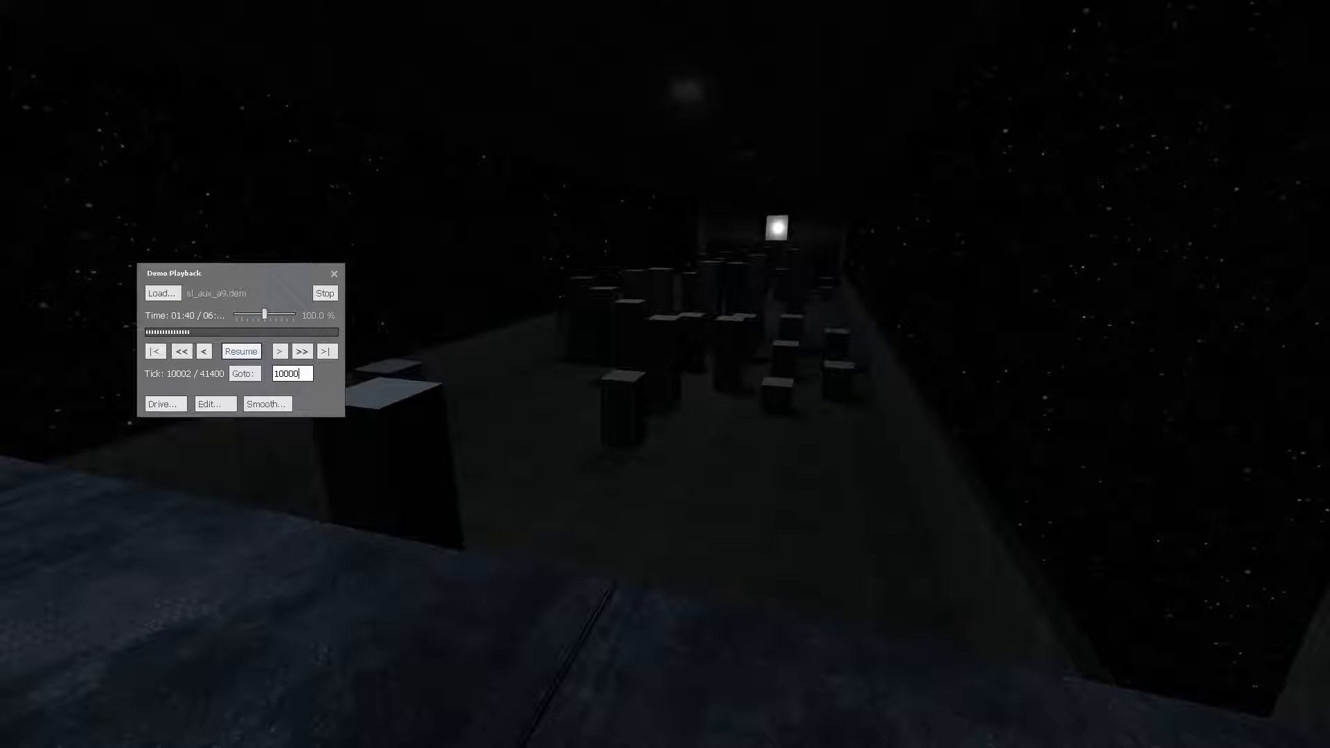
click(241, 352)
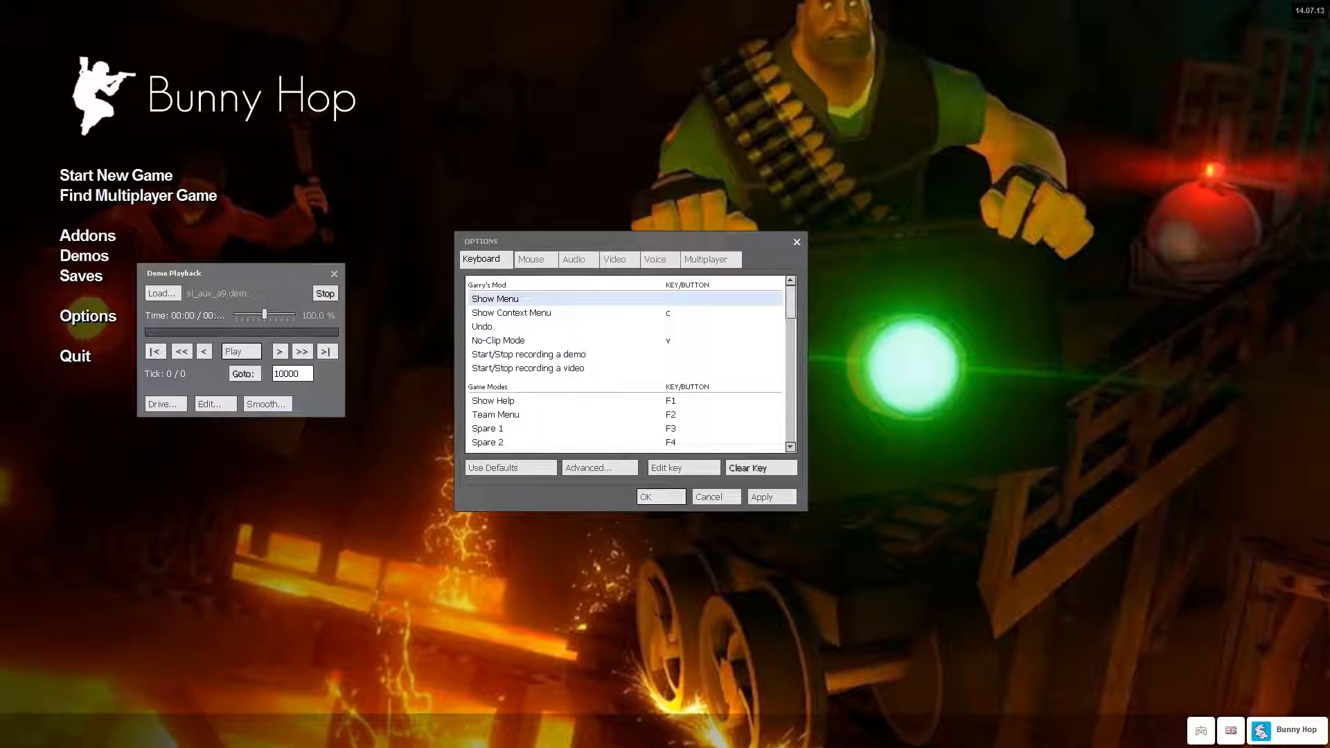
End the movie recording by running "endmovie" in the console.
key(grave)
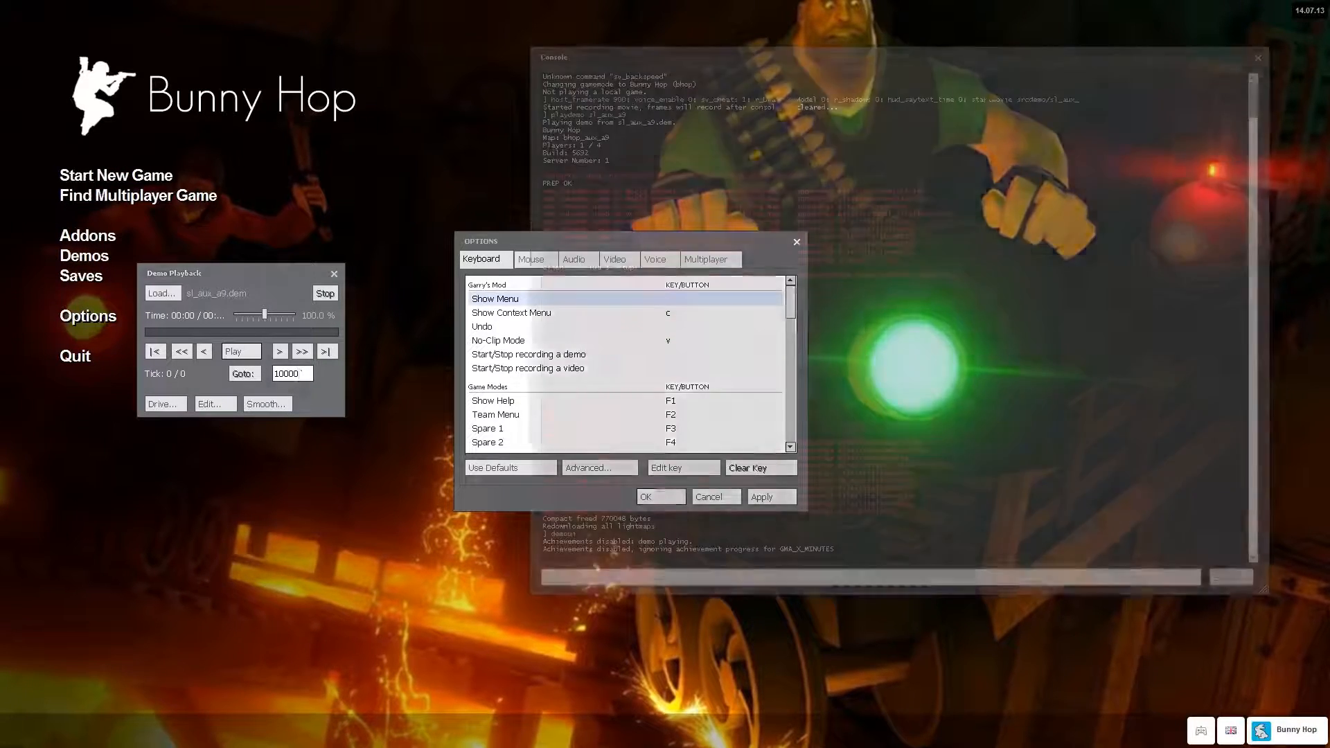
text(endmovie)
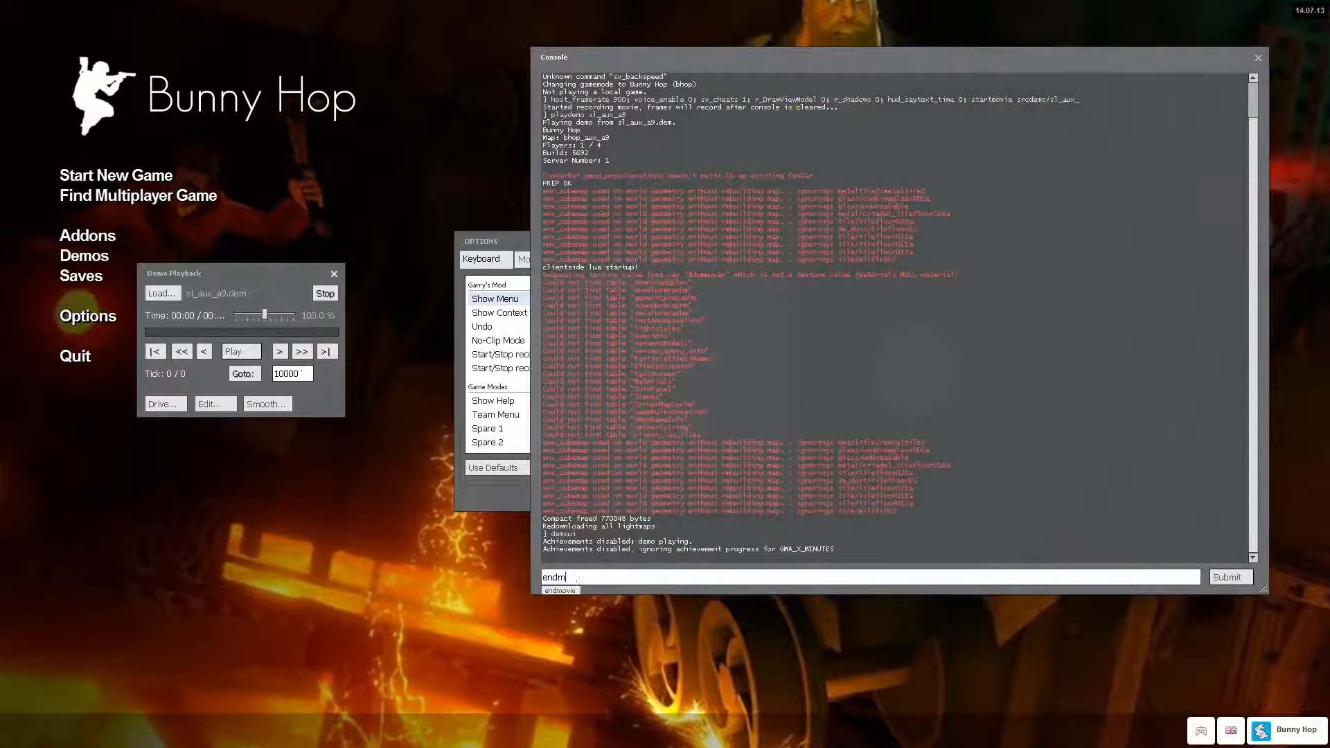
key(Return)
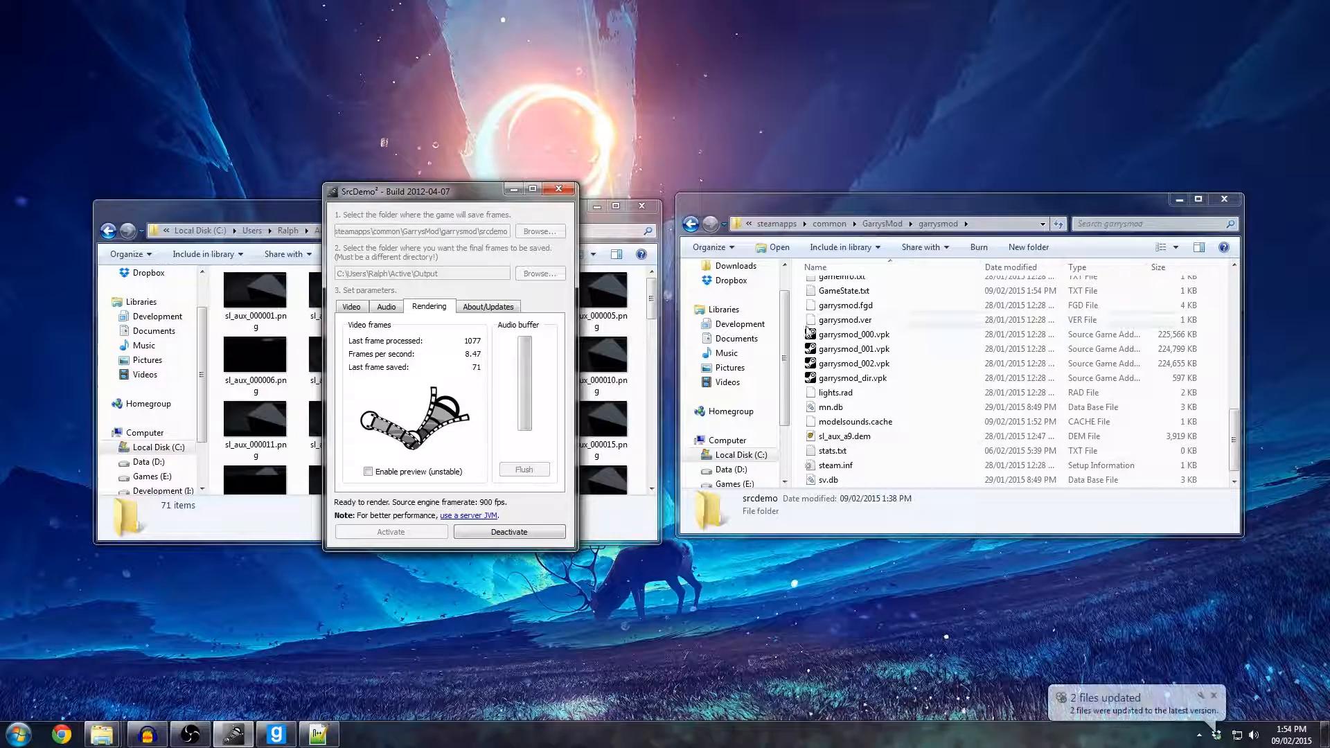
Dismiss the file update notification and open the rendered frame sl_aux_000048.png from the Output folder.
click(1219, 695)
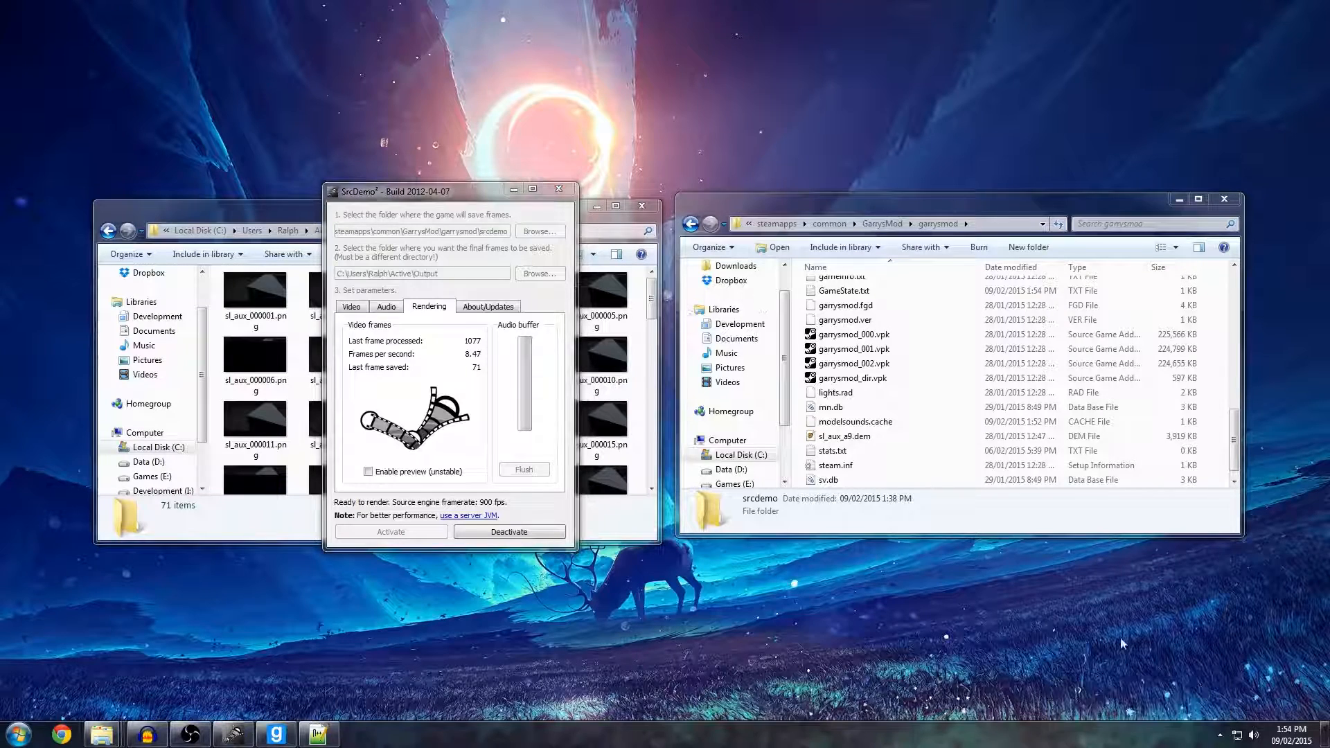
click(596, 227)
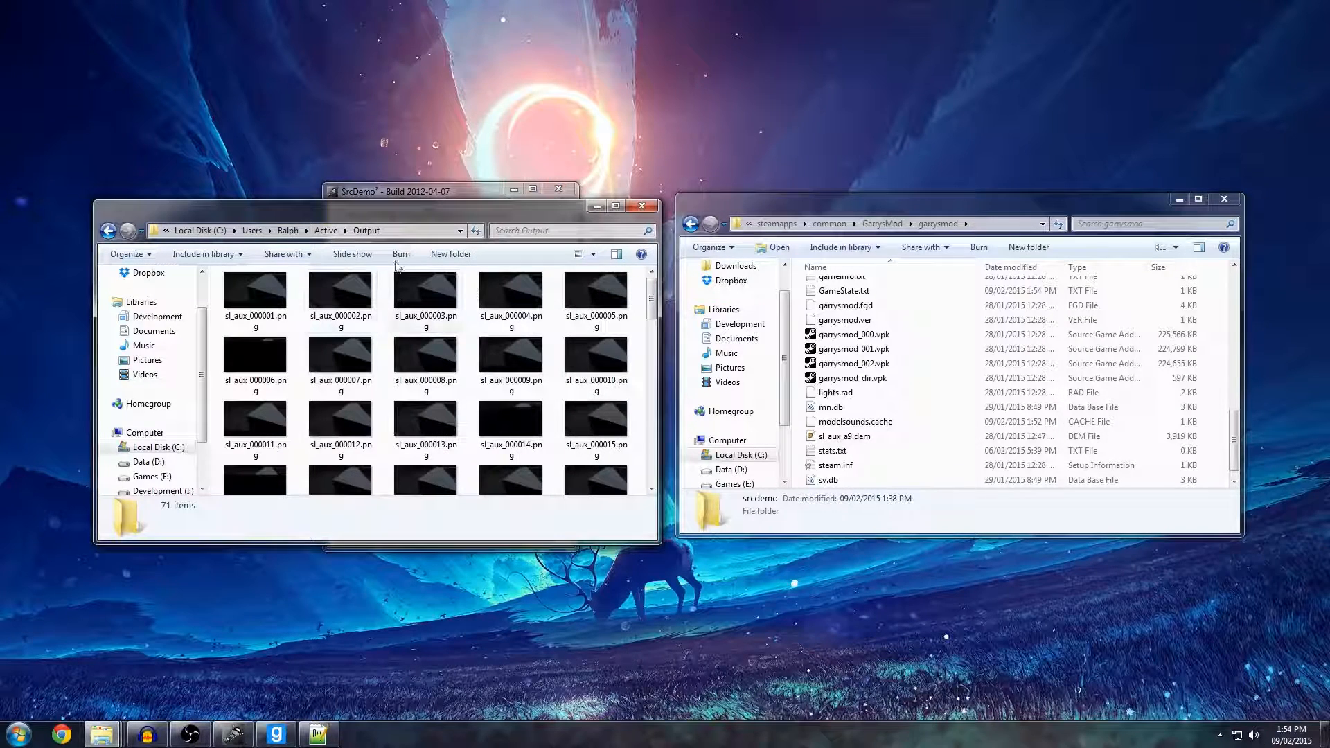
drag(655, 300, 655, 401)
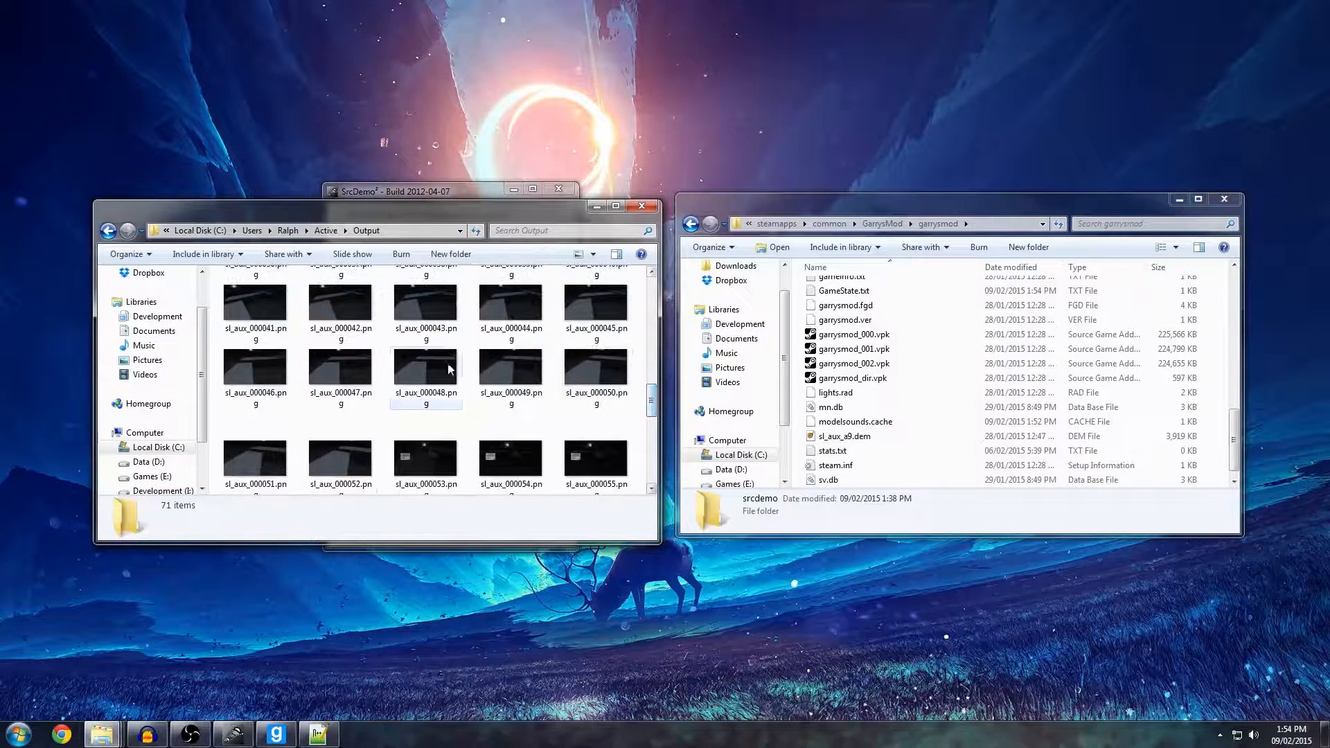
click(417, 360)
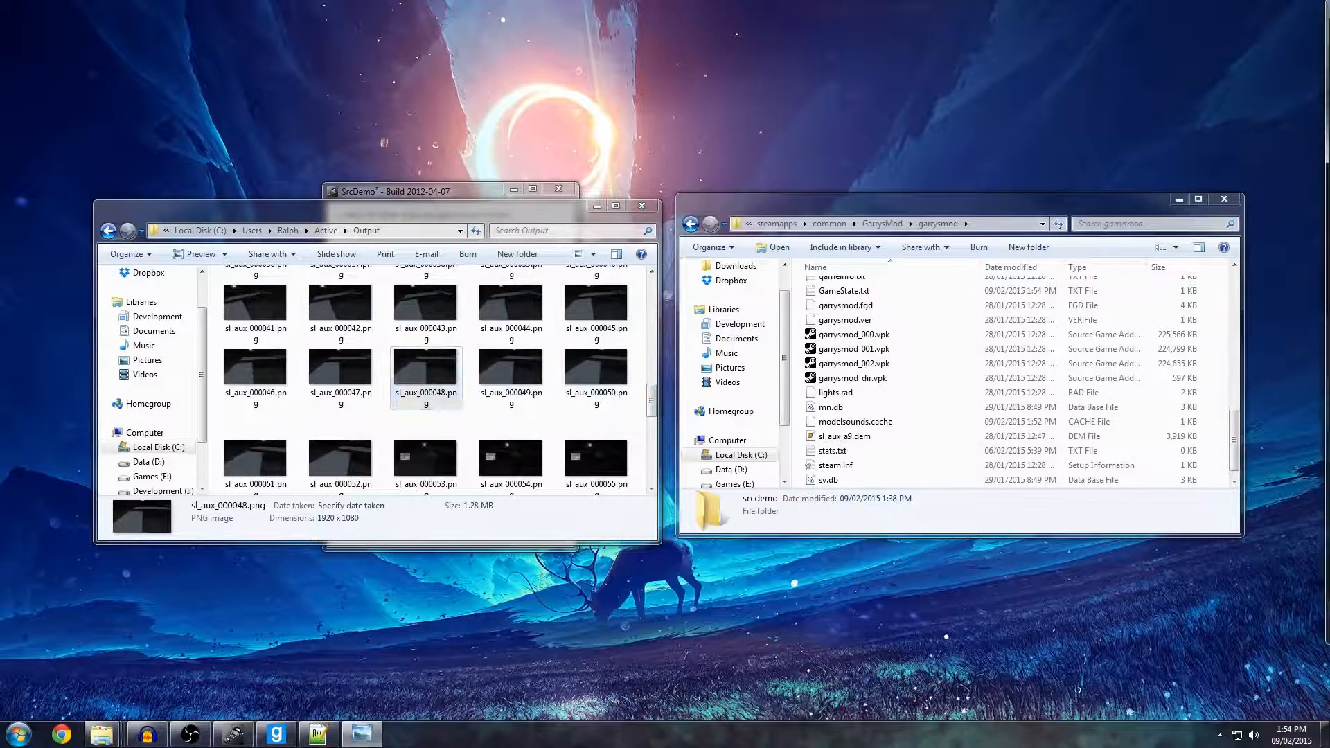
Page through the rendered frames up to sl_aux_000071.png to examine the motion blur, and close the image viewer.
key(Right)
key(Right)
key(Right)
key(Right)
key(Right)
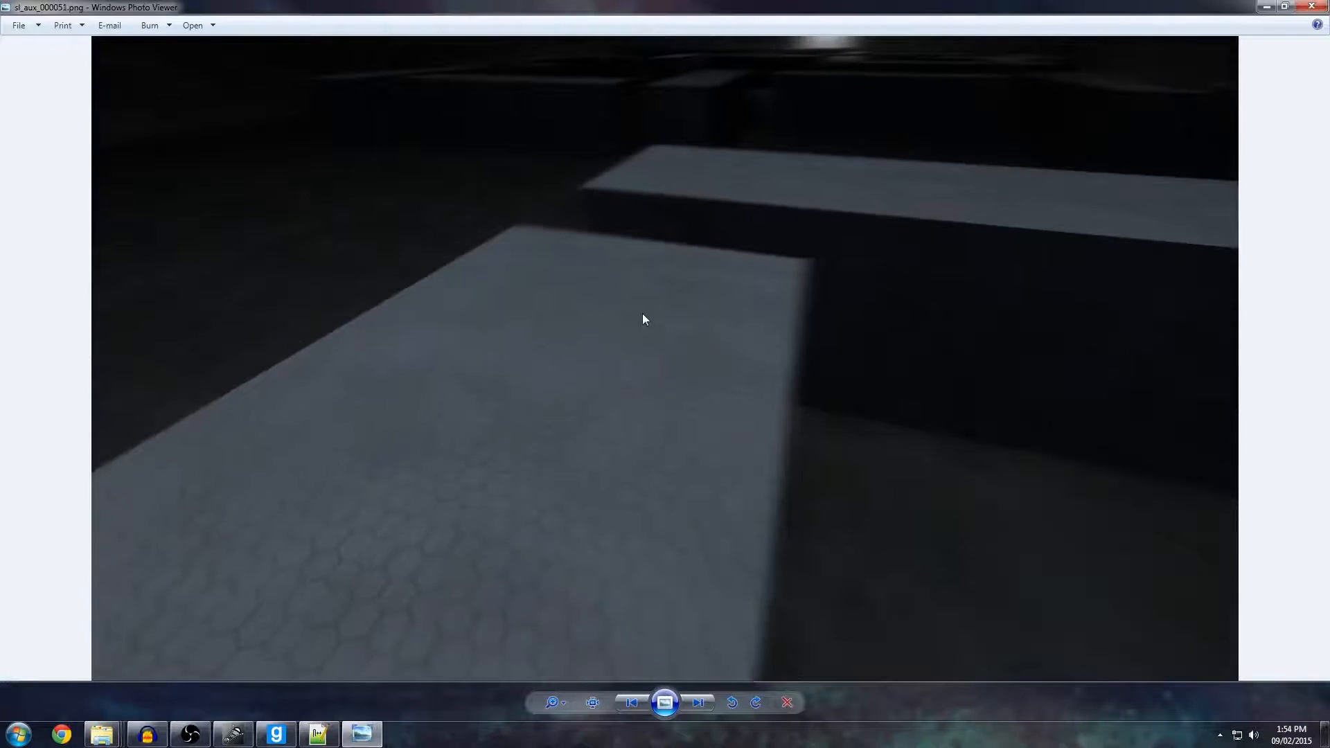
key(Left)
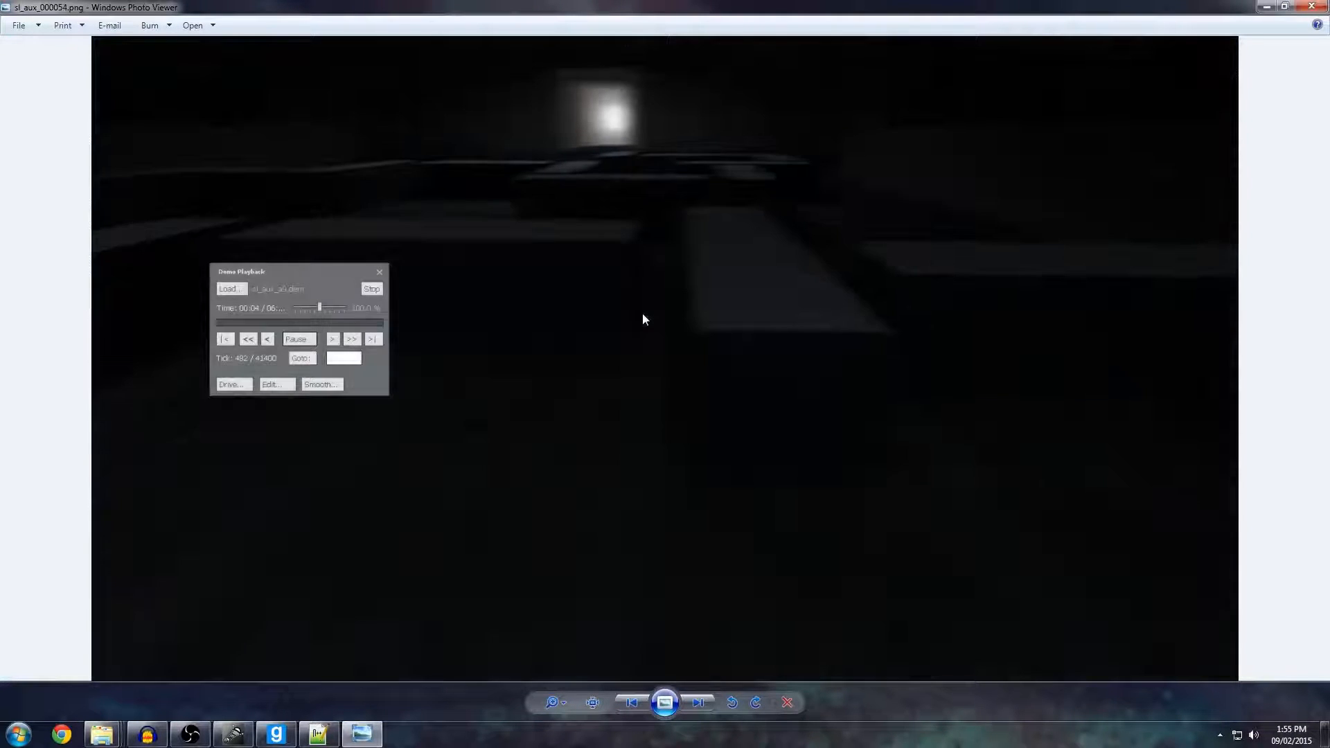
key(Right)
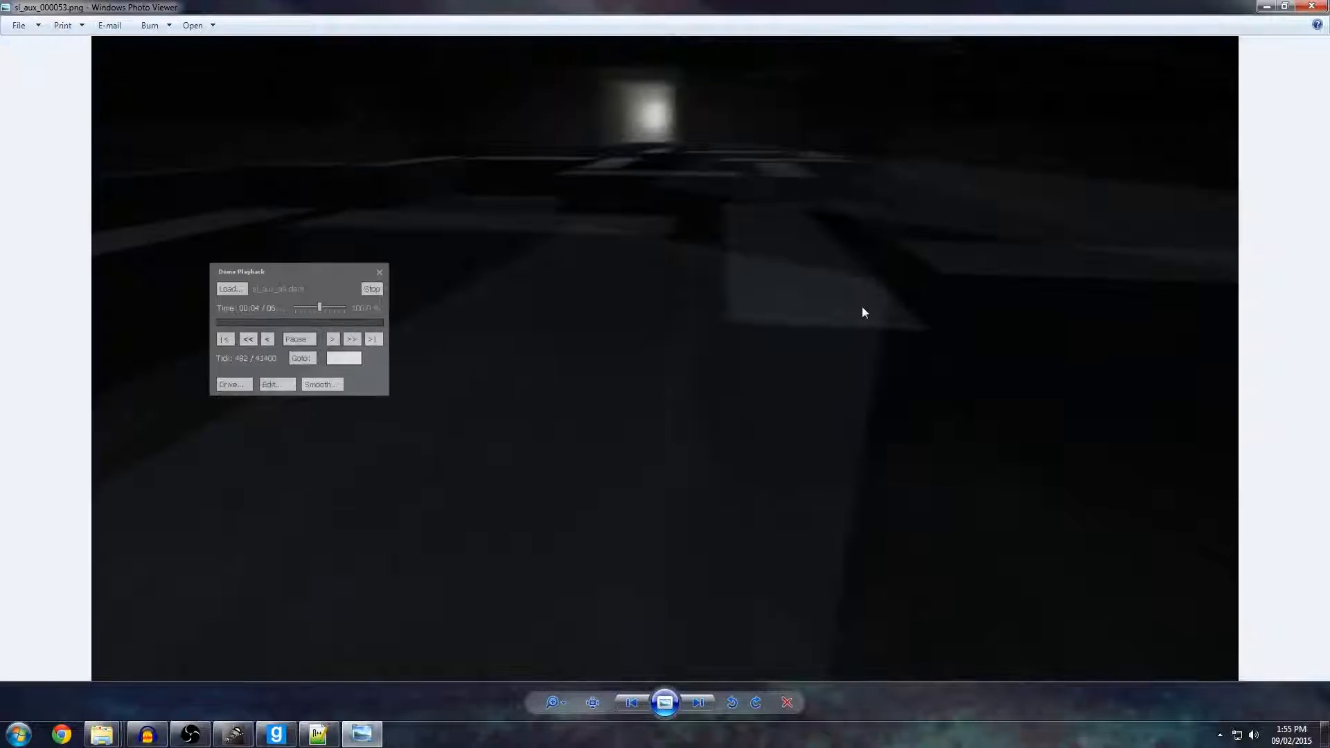
key(Right)
key(Right)
key(Right)
key(Right)
key(Right)
key(Right)
key(Right)
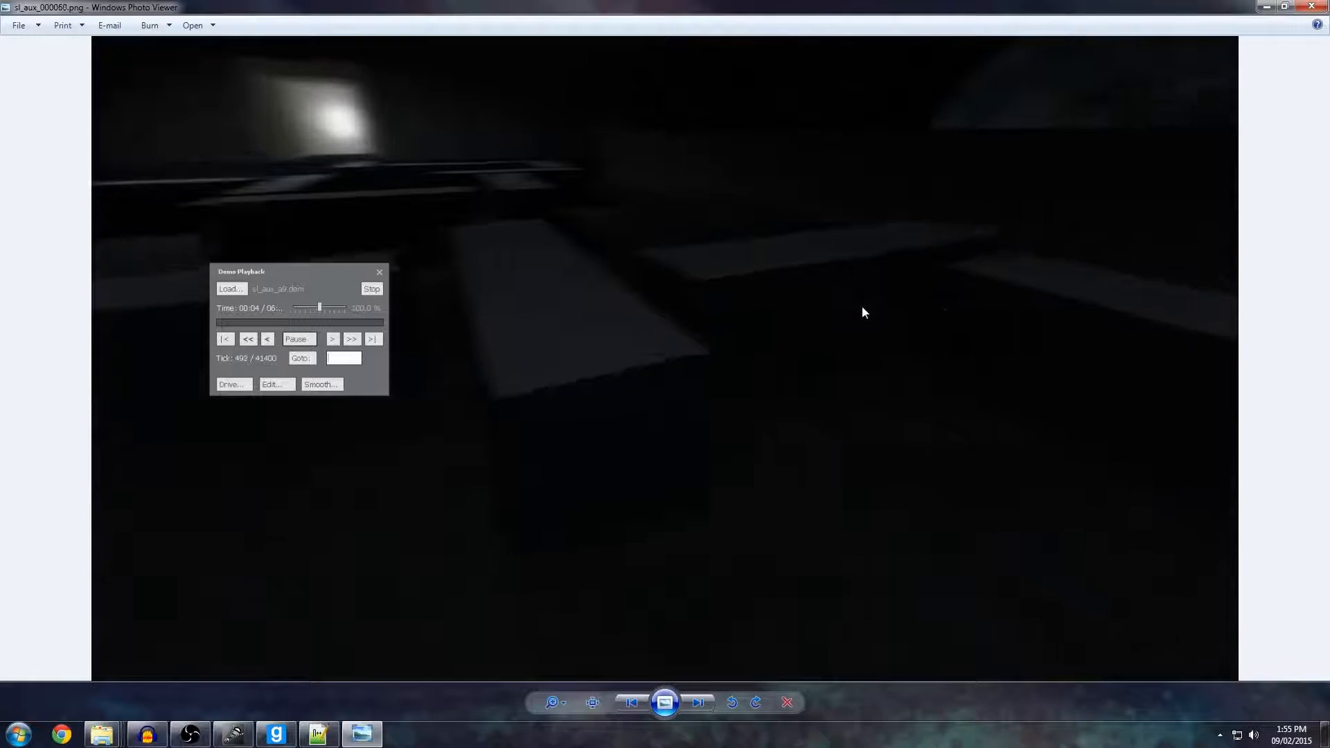
key(Right)
key(Right)
key(Right)
key(Right)
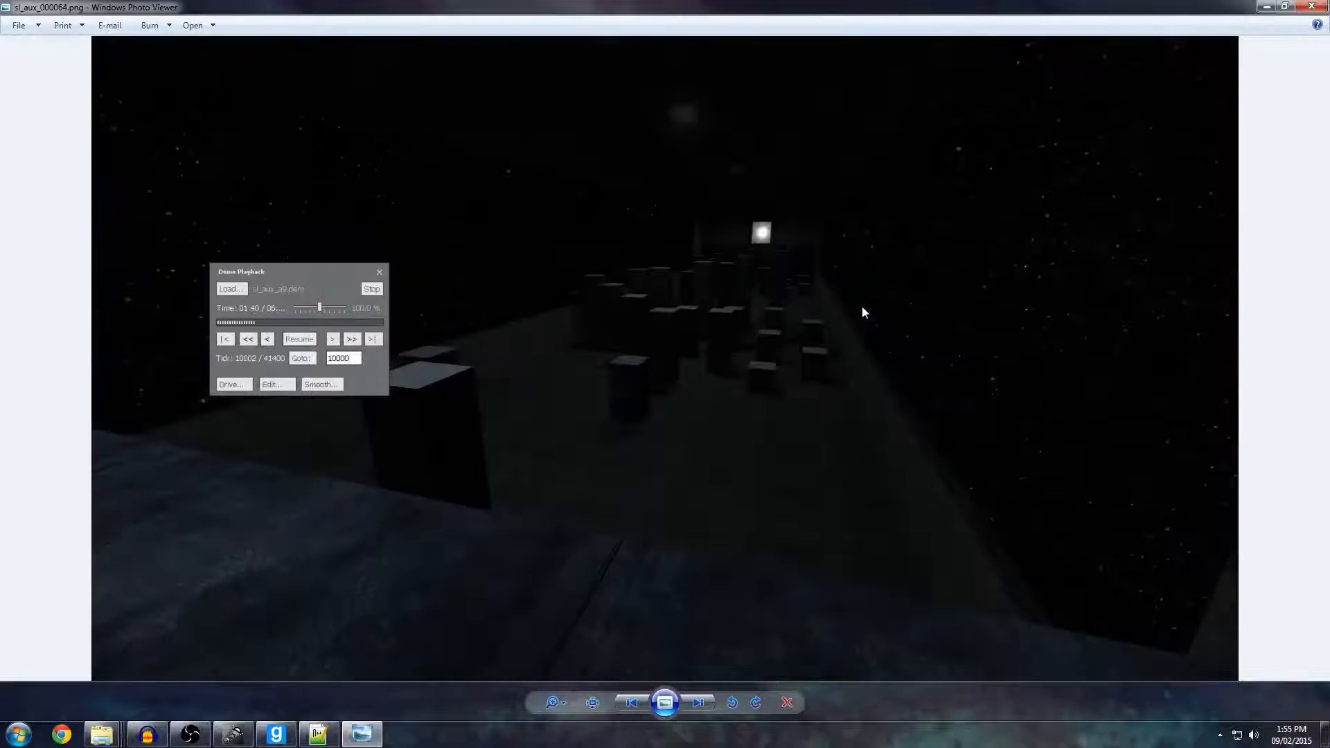
key(Right)
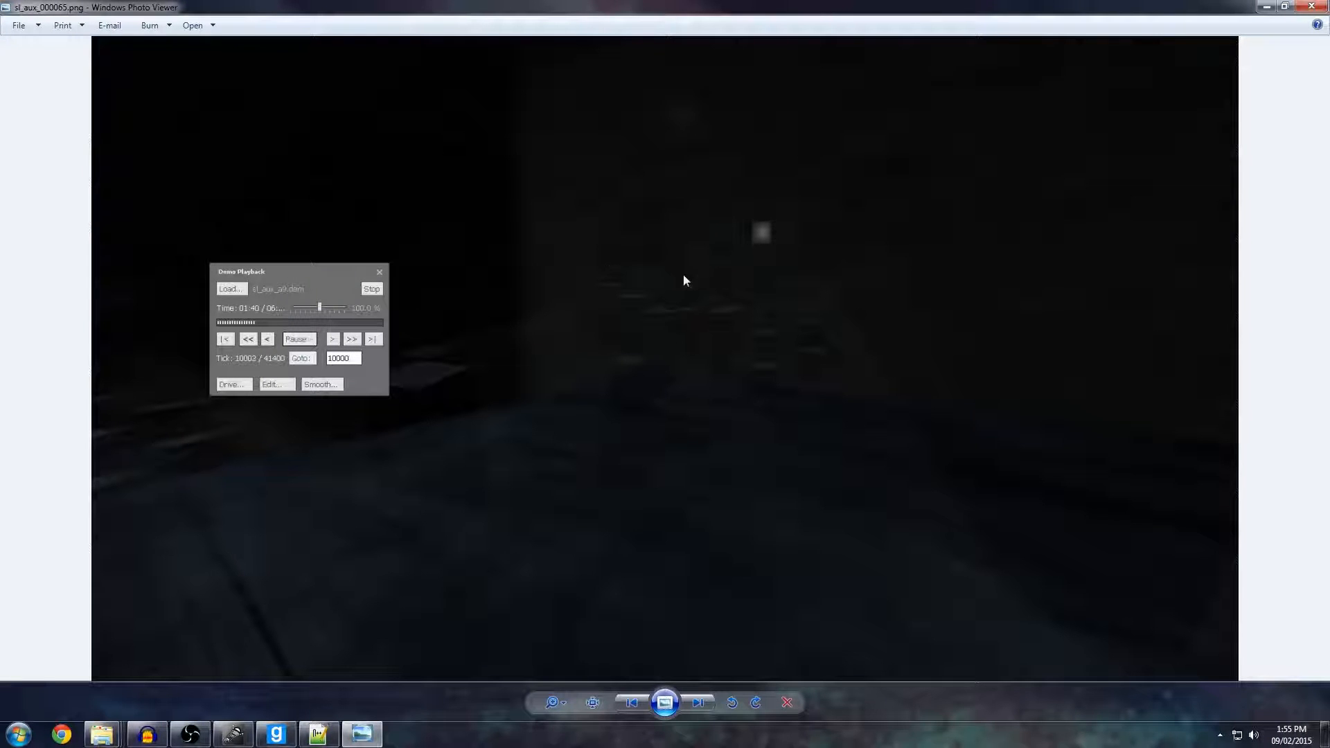
key(Right)
key(Right)
key(Right)
key(Right)
key(Right)
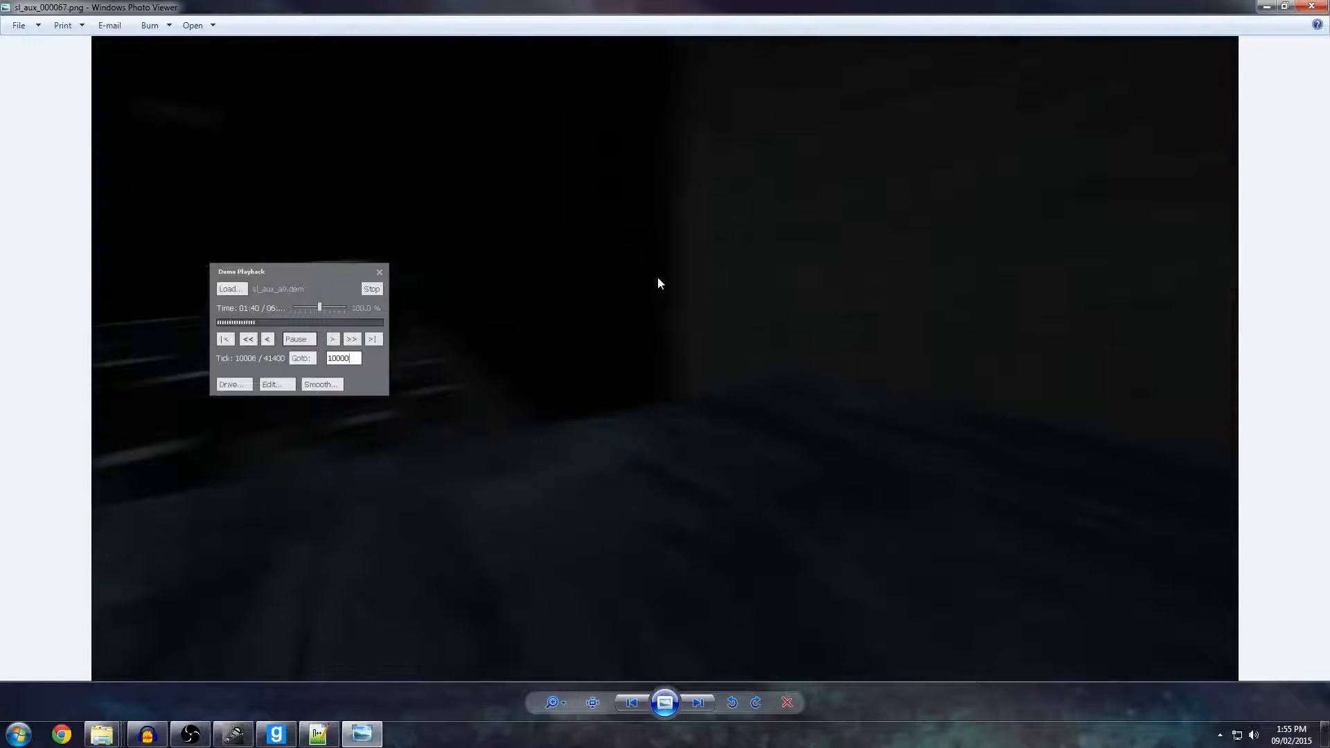
key(Right)
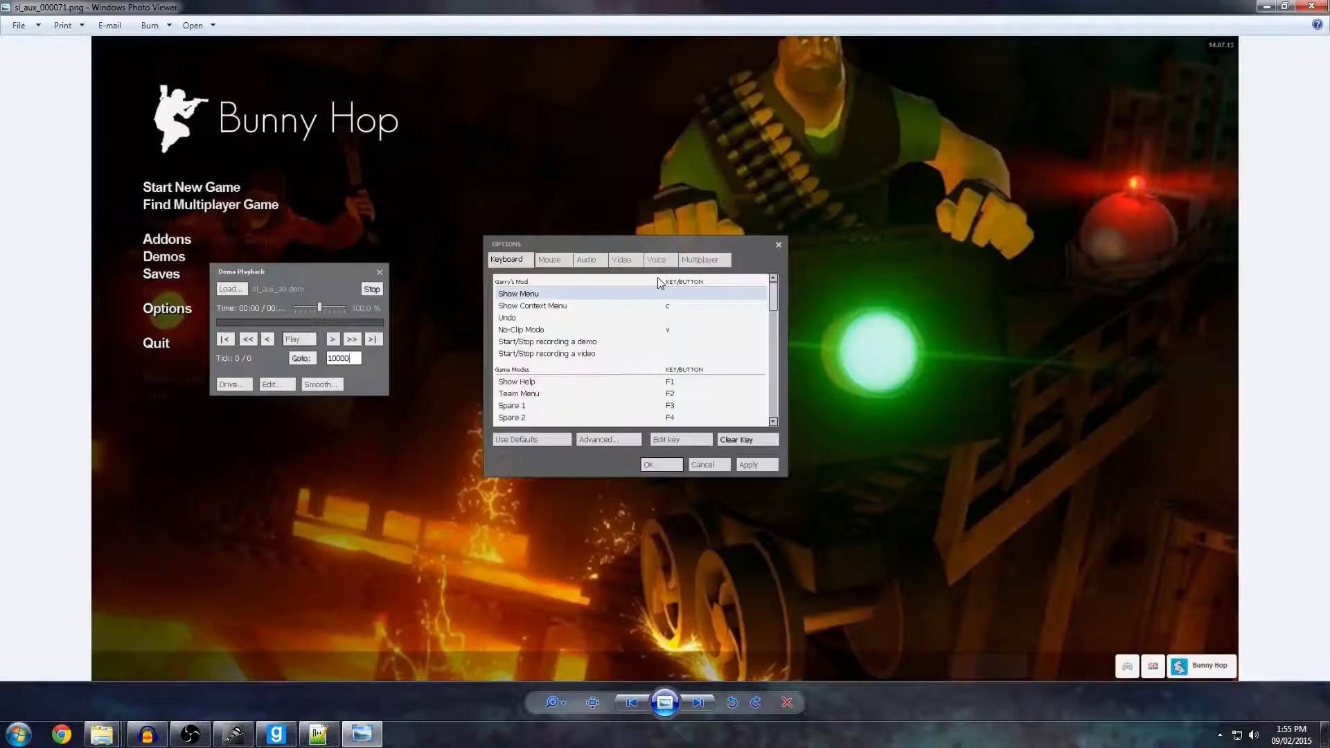
click(1308, 7)
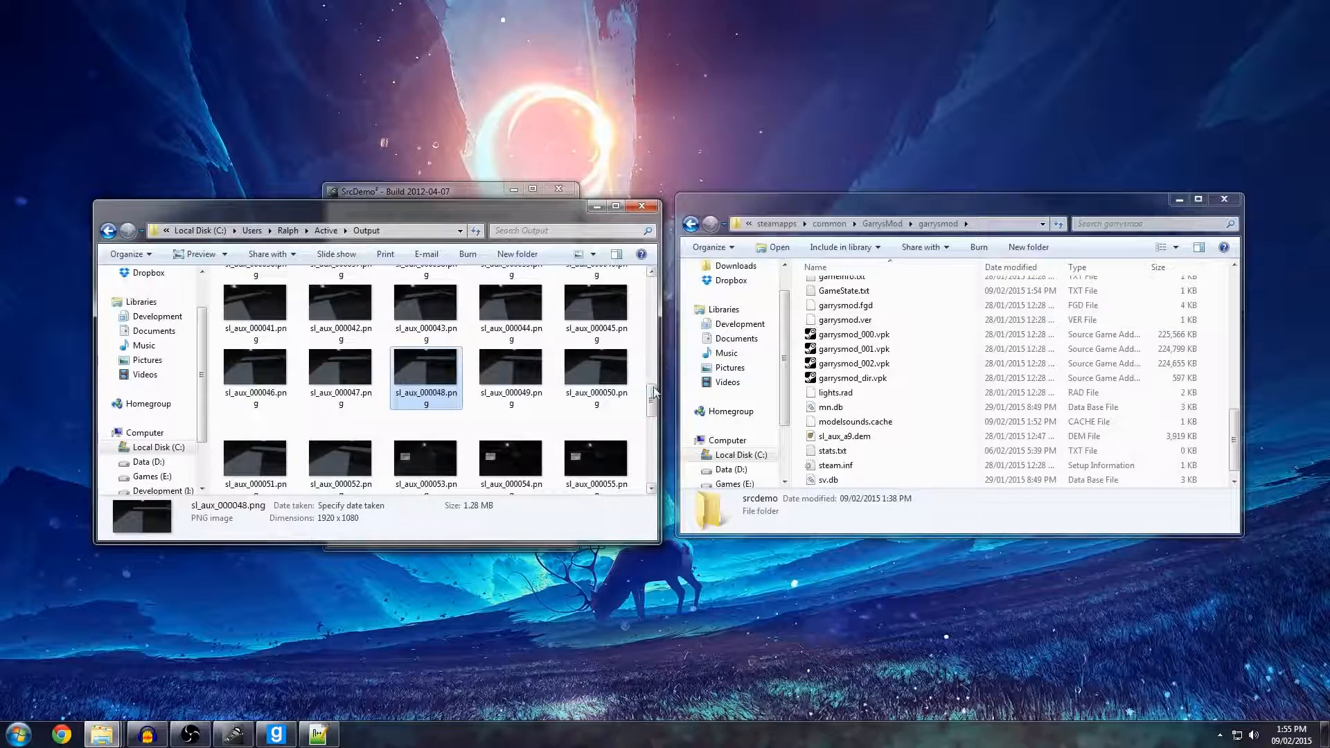
Look over the frame list in Output, select sl_aux_000001.png, and go up to the Active folder.
scroll(655, 388, down, 1)
scroll(656, 337, up, 4)
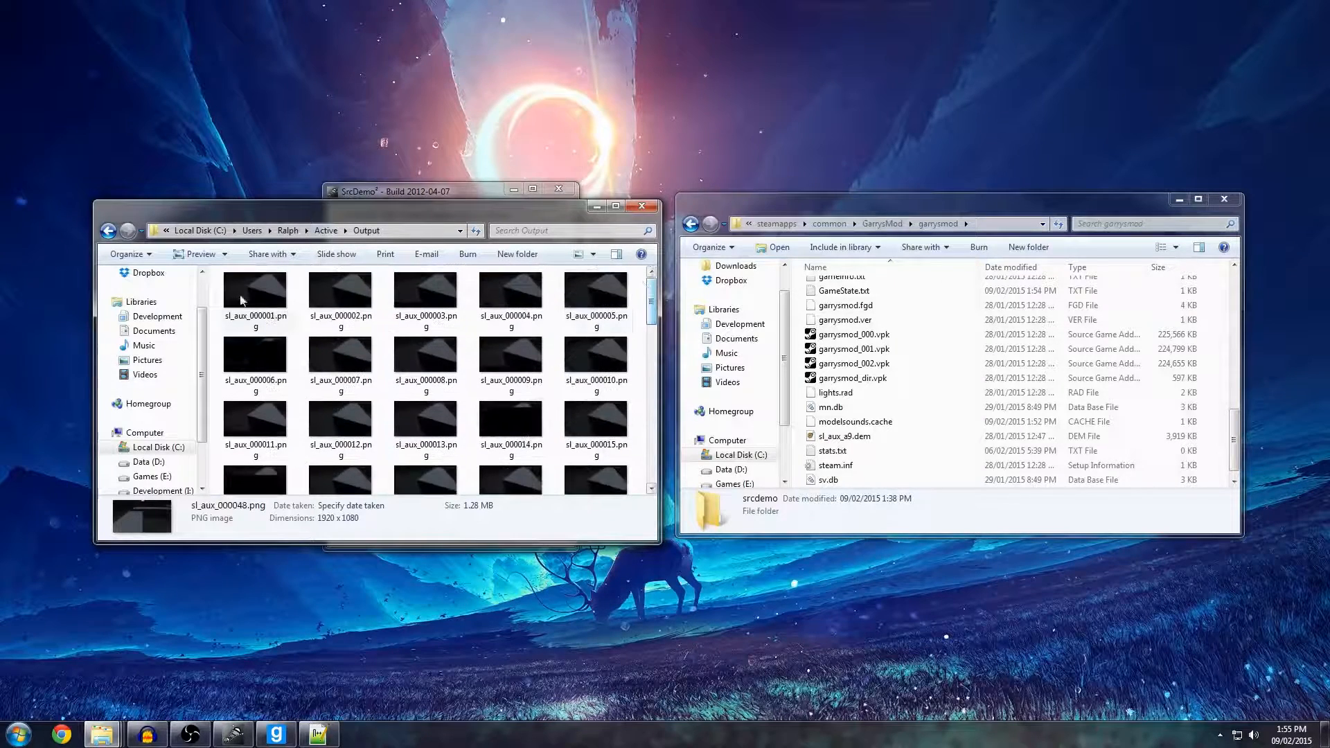
click(252, 299)
click(328, 235)
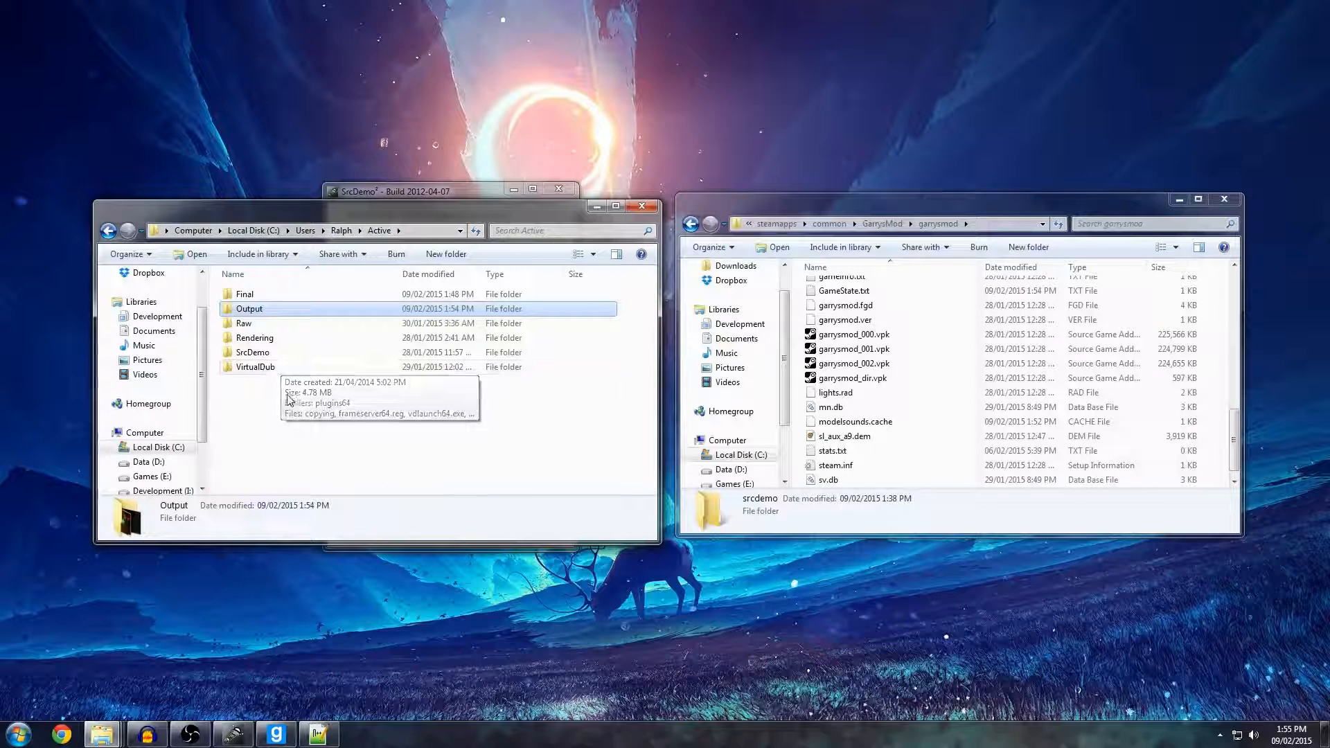
Look at the contents of the VirtualDub folder and return to the Active folder.
click(18, 735)
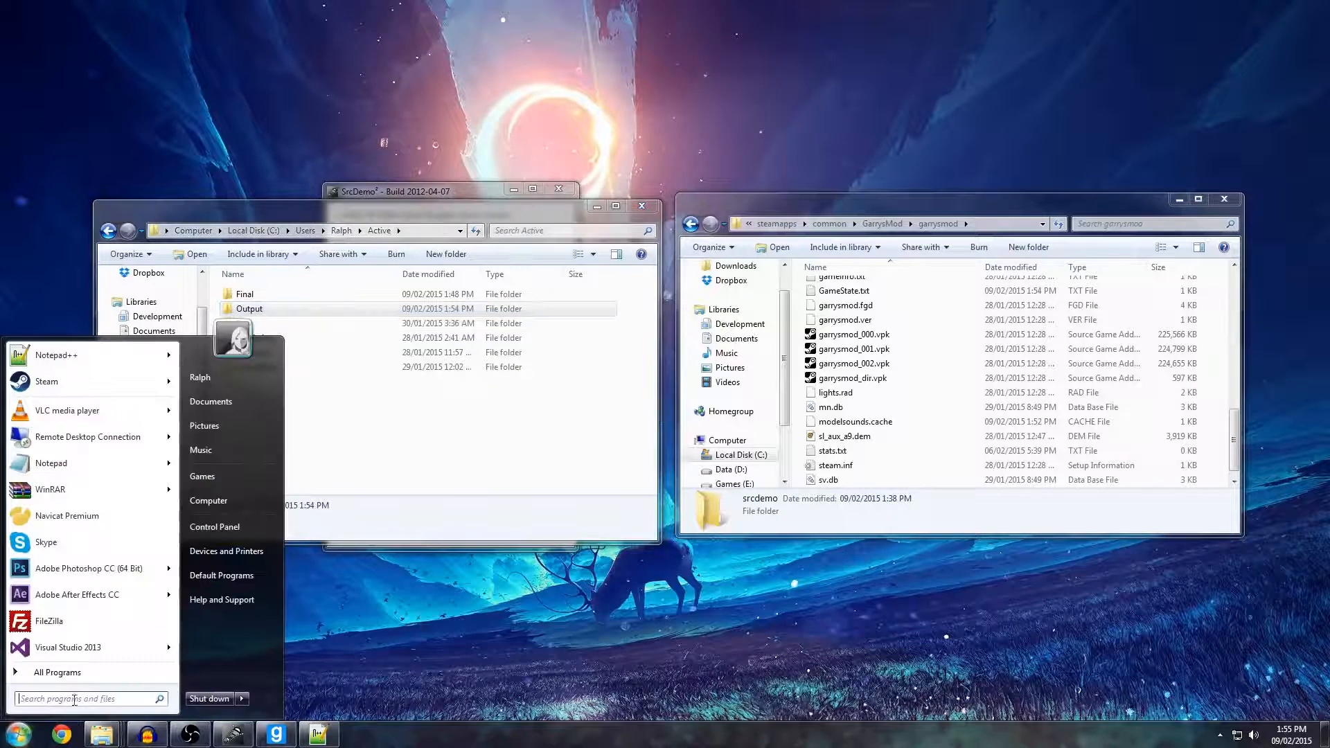
click(388, 481)
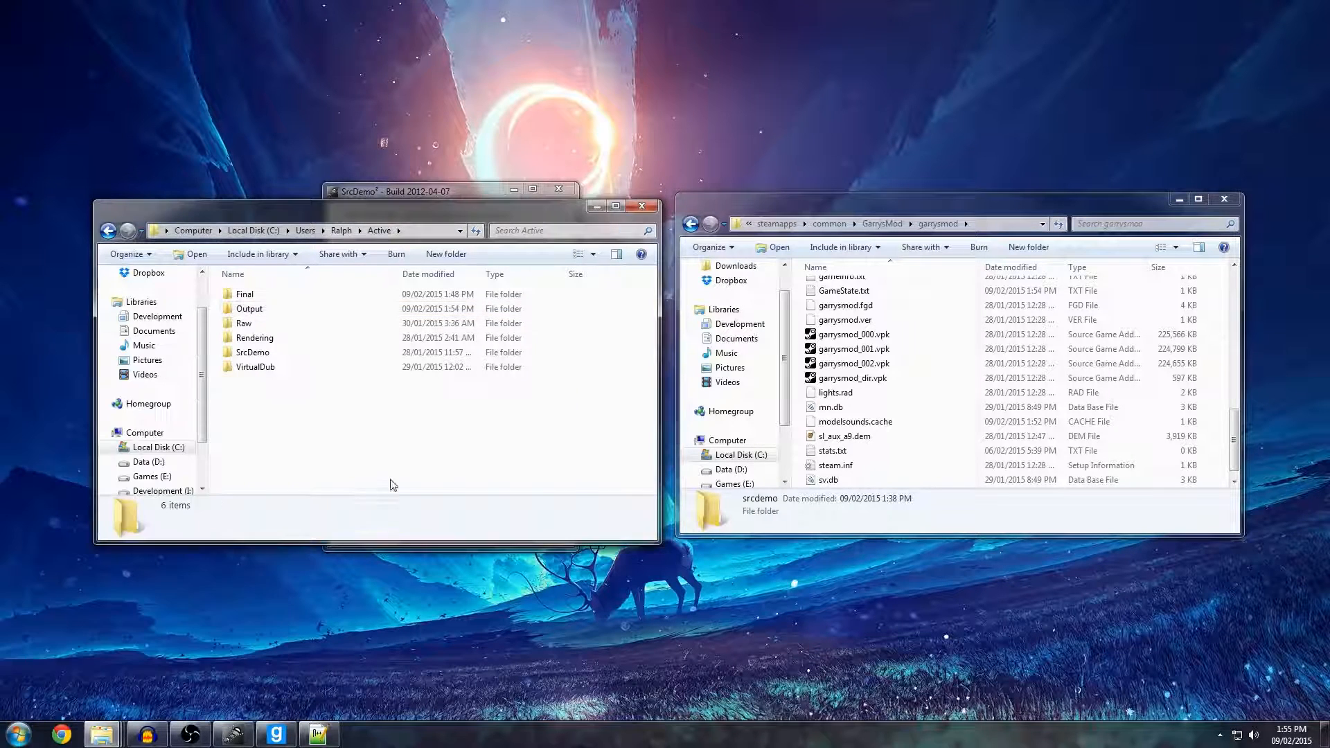
double_click(253, 367)
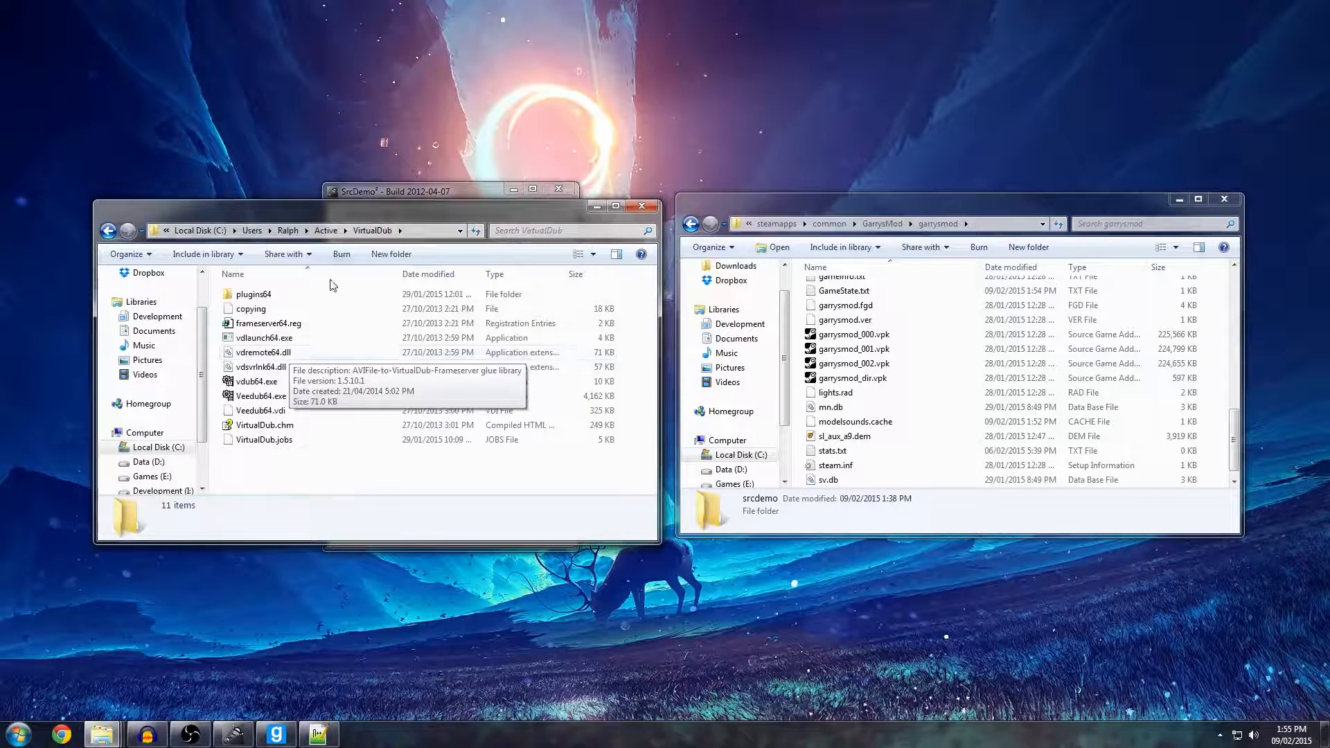
key(BackSpace)
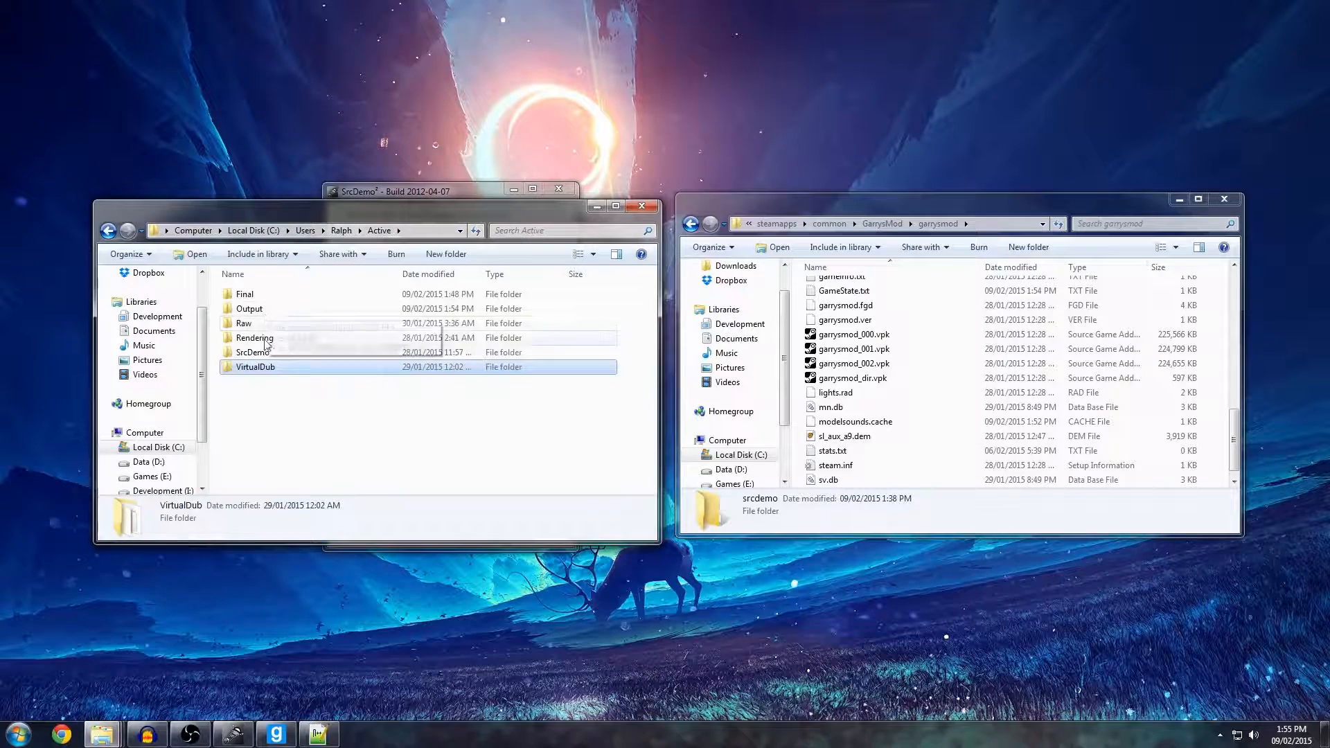
Review the image sequence in the Output folder once more, and reopen the VirtualDub folder.
double_click(257, 309)
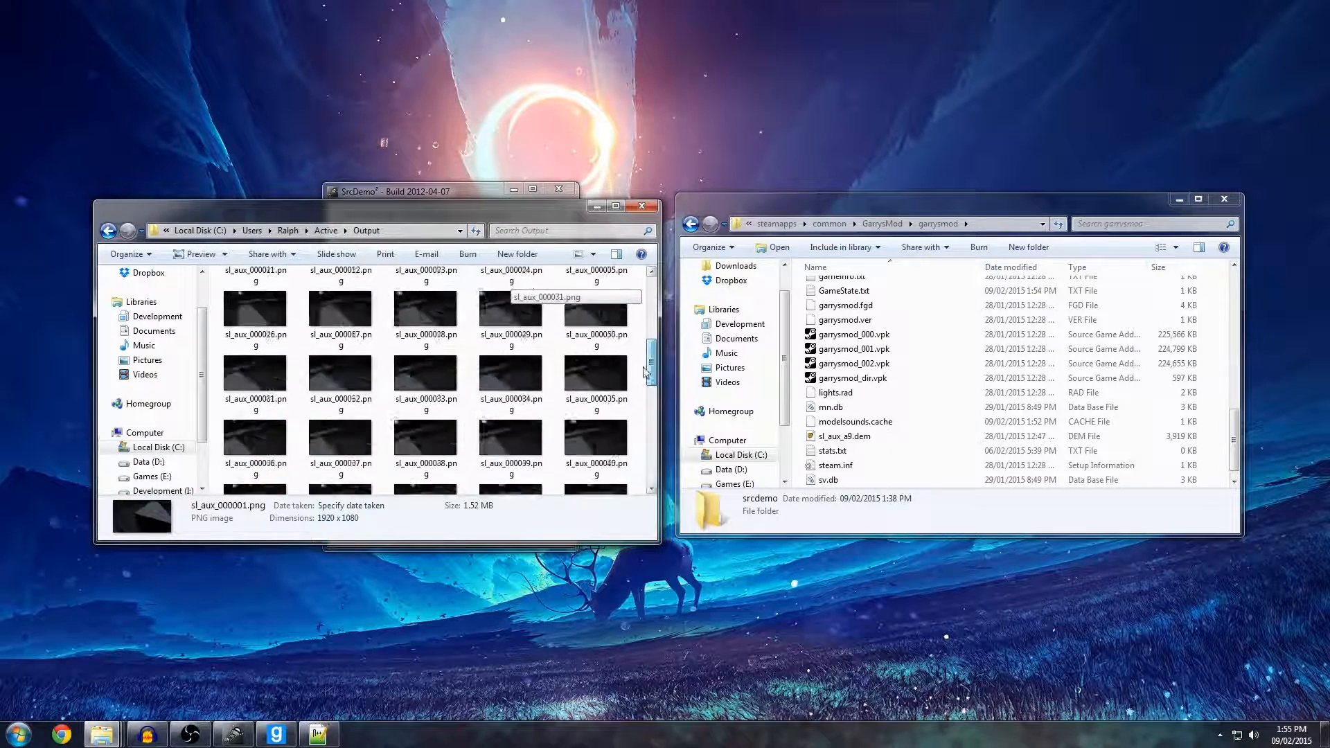
click(324, 233)
double_click(257, 367)
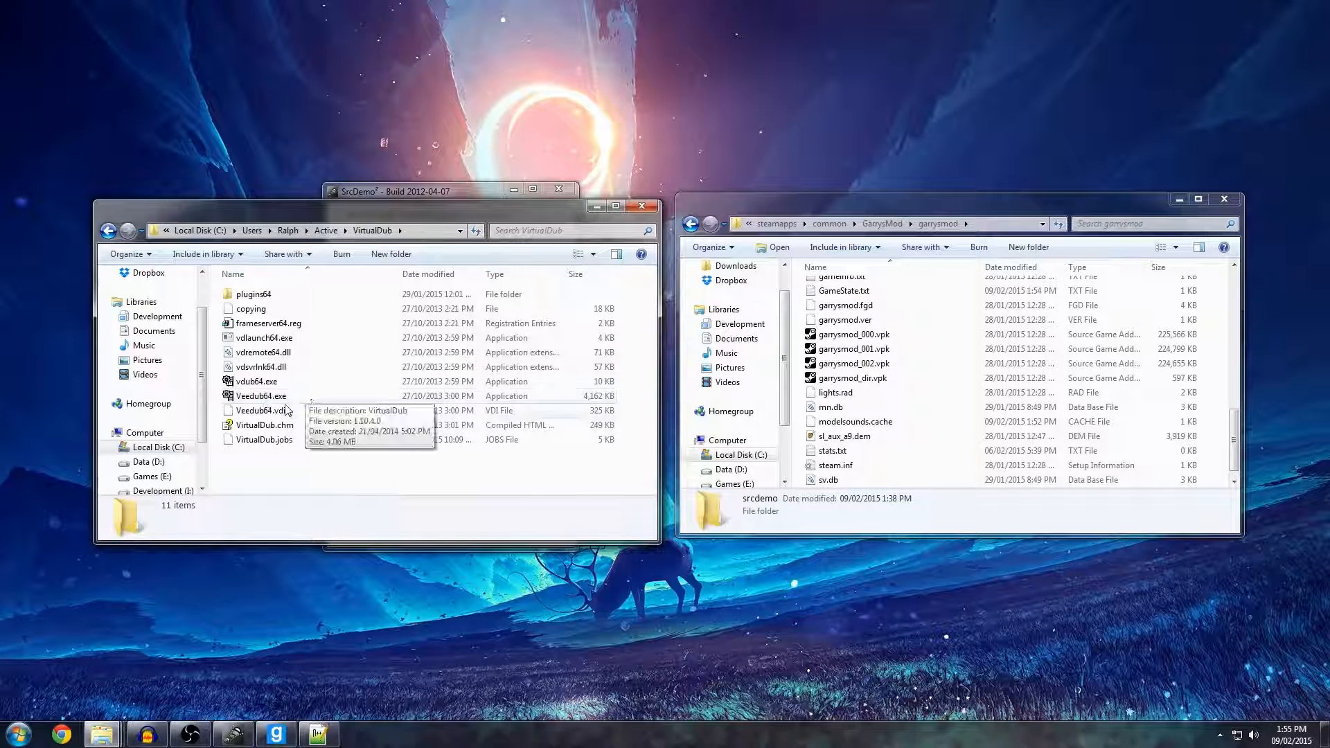
Switch to Chrome, search Google for VirtualDub, and open its SourceForge download page from the virtualdub.org downloads.
click(67, 728)
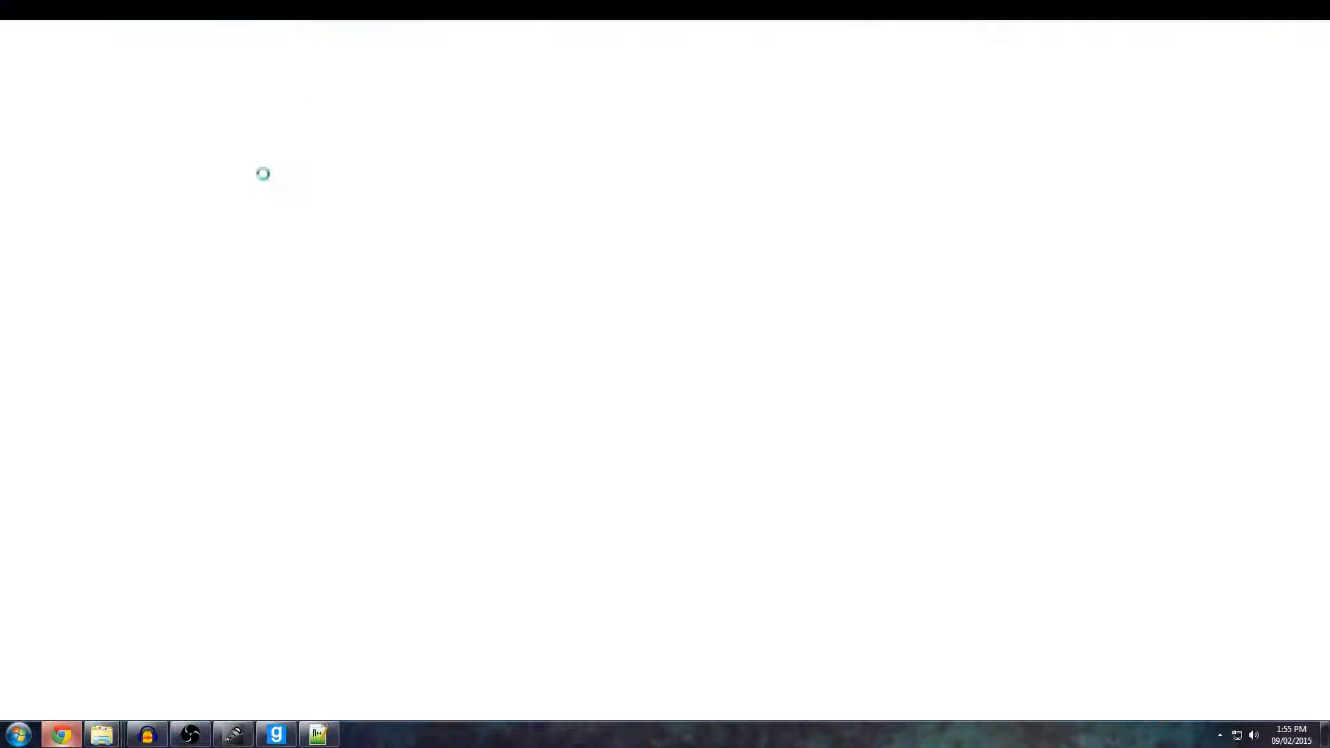
text(VirtualDub)
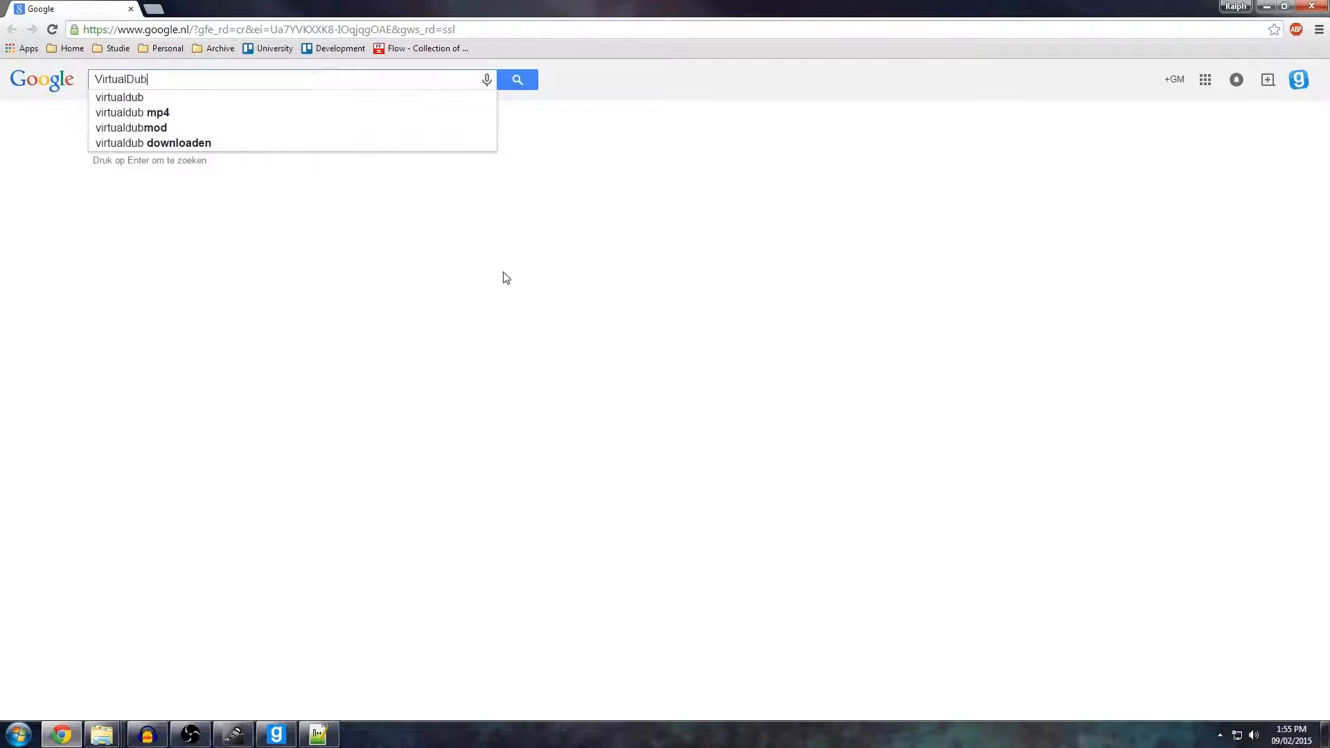
key(Return)
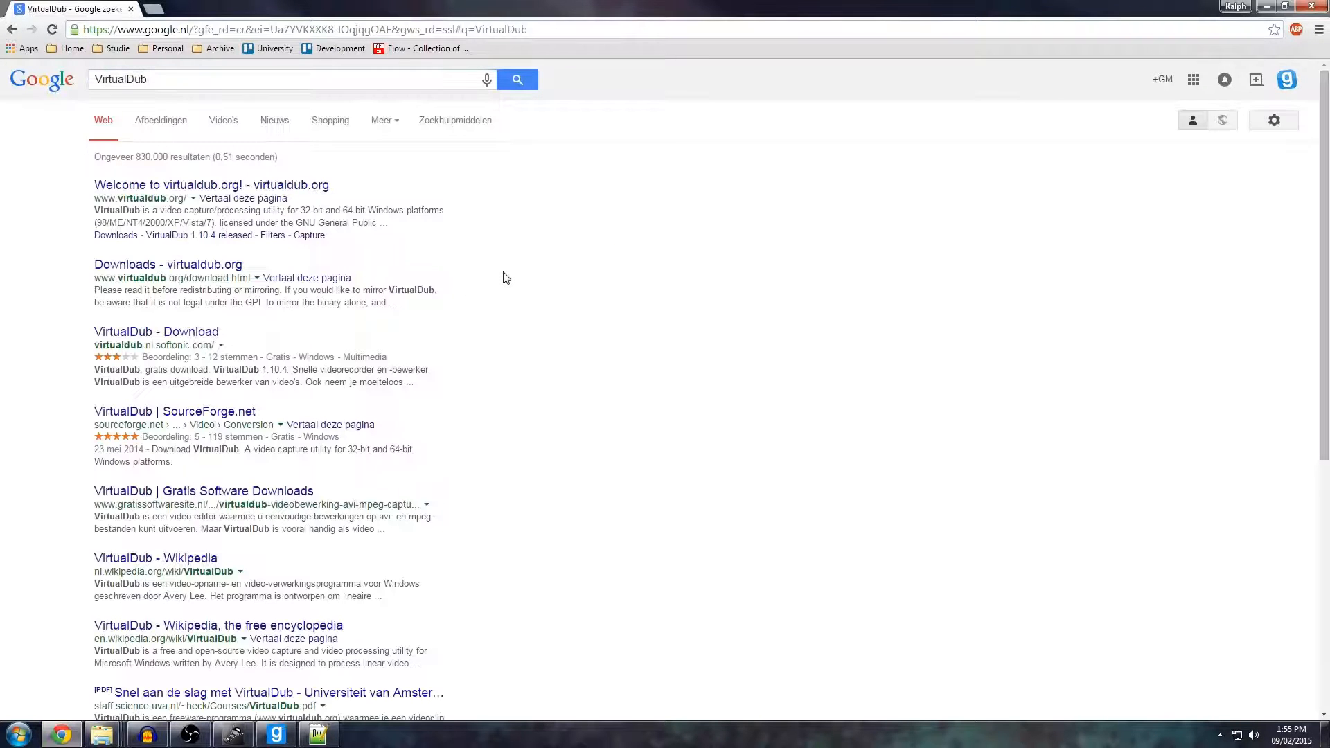
click(204, 265)
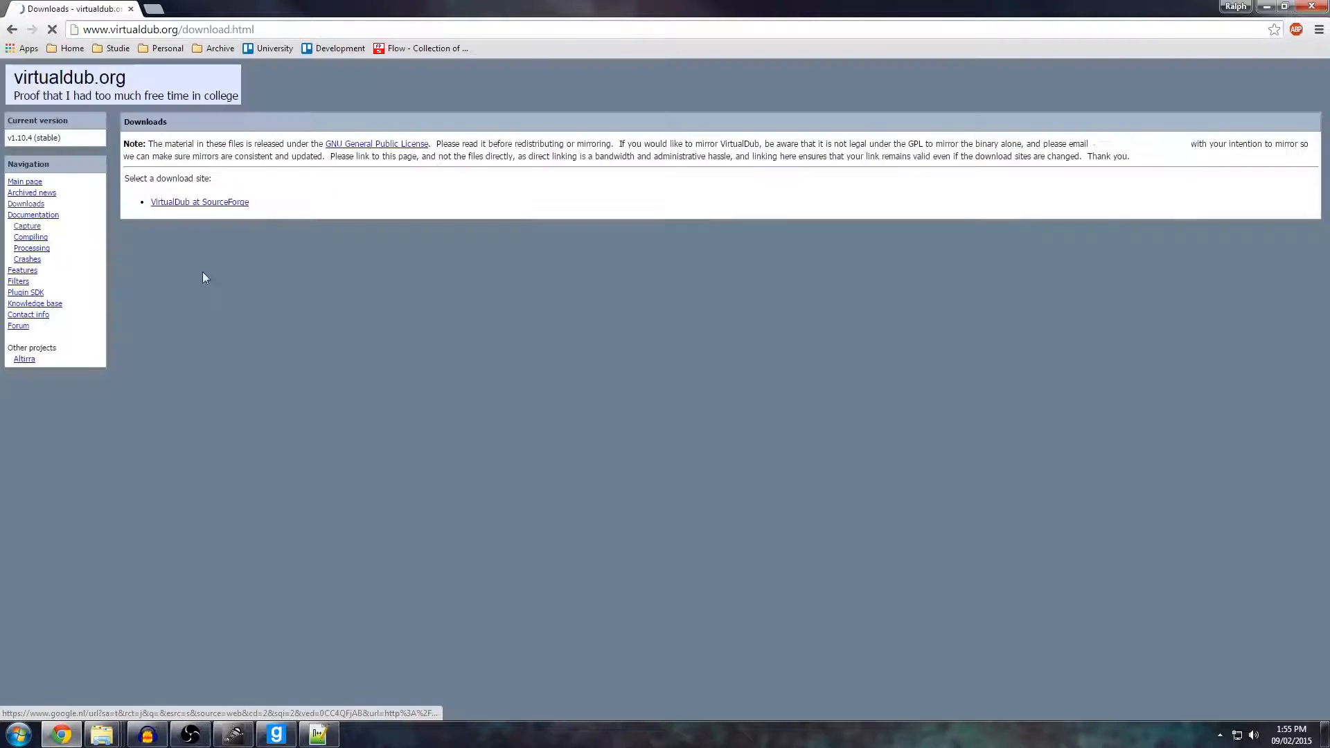
click(198, 202)
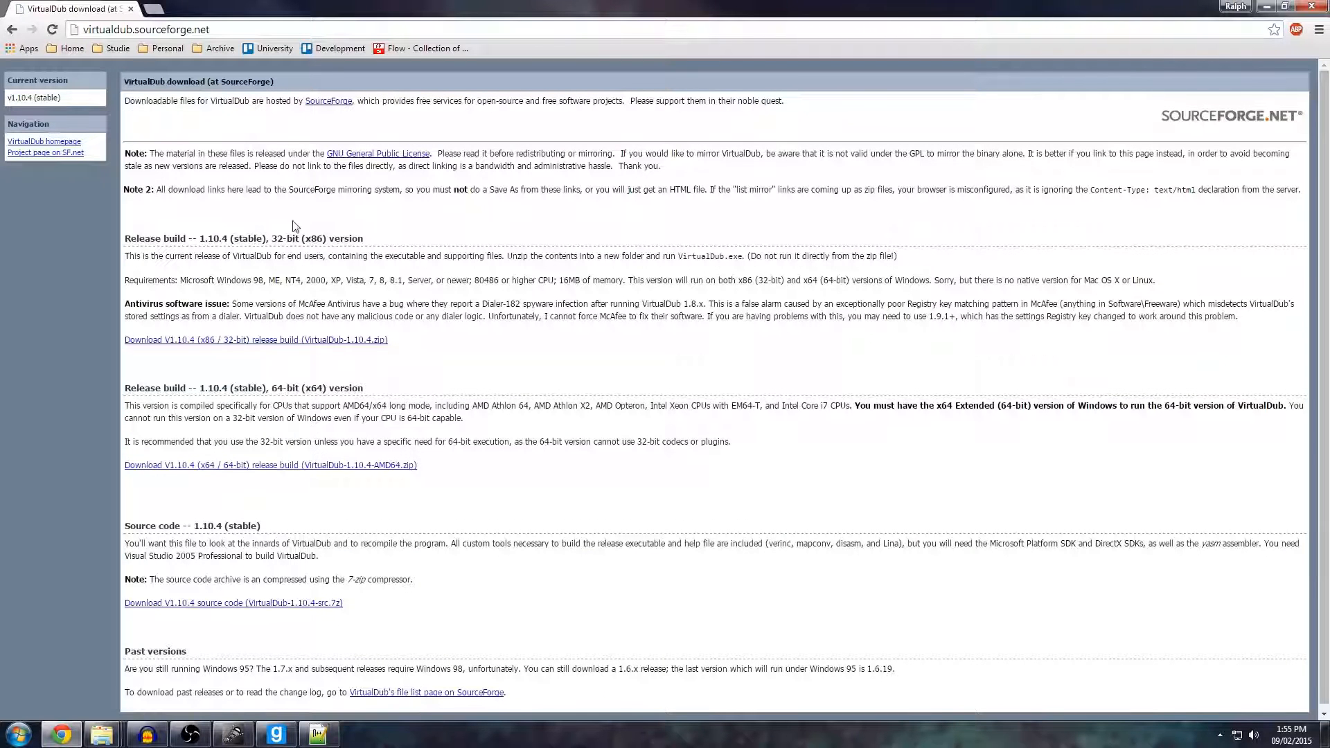
Download the V1.10.4 x64 / 64-bit release build (VirtualDub-1.10.4-AMD64.zip) and minimize the browser.
scroll(282, 277, down, 1)
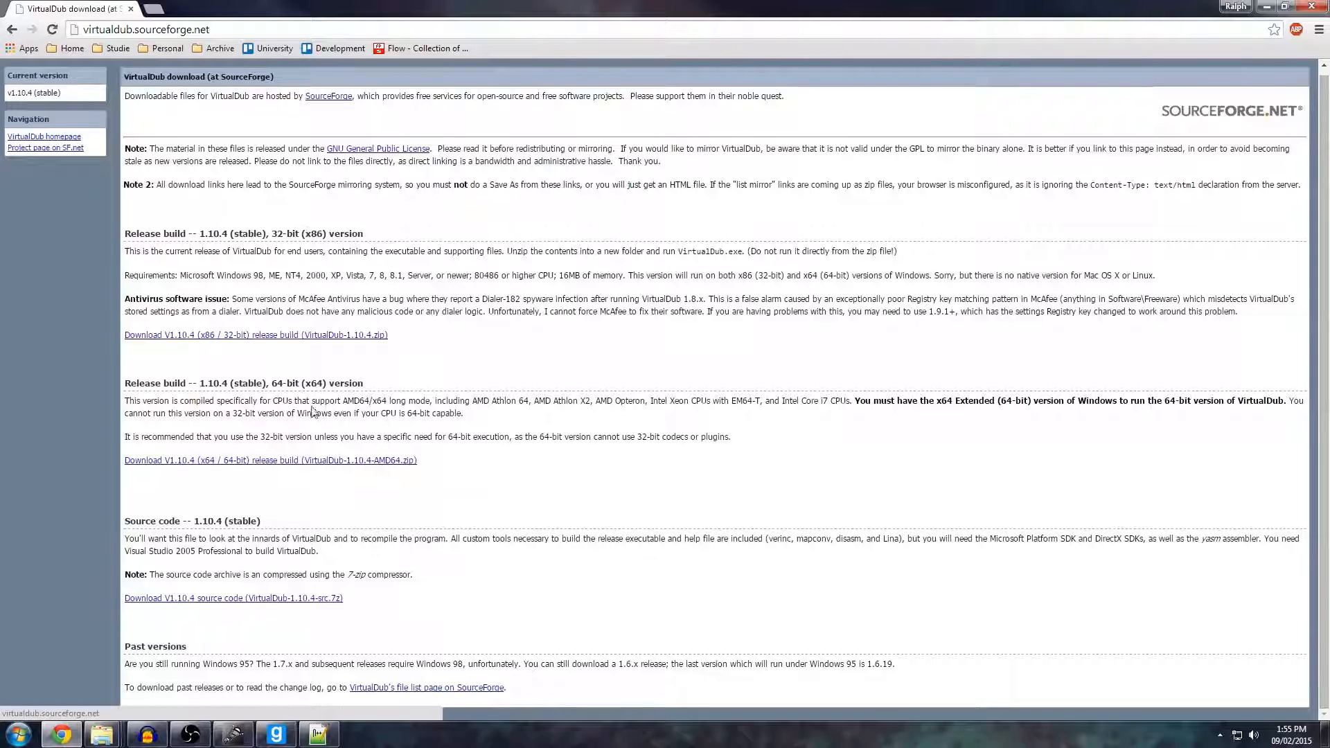
drag(314, 383, 277, 386)
click(277, 386)
click(228, 464)
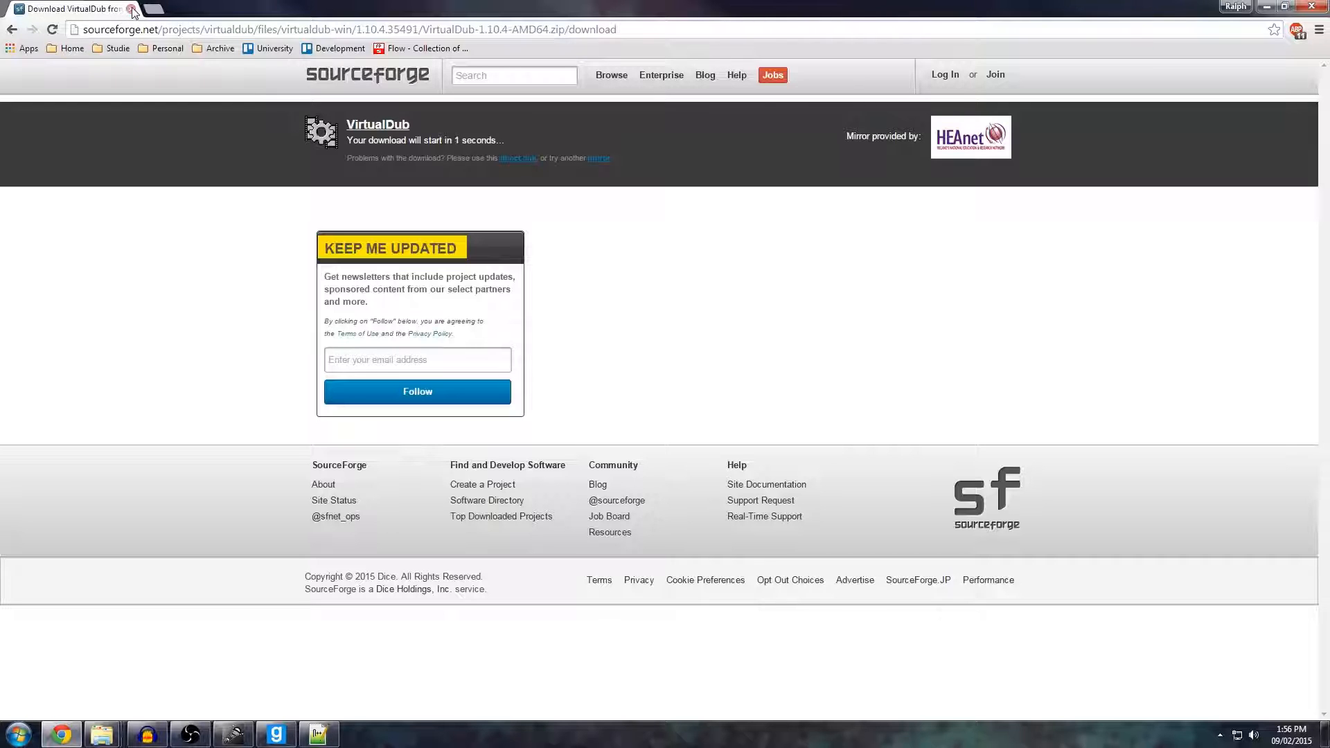
click(1266, 7)
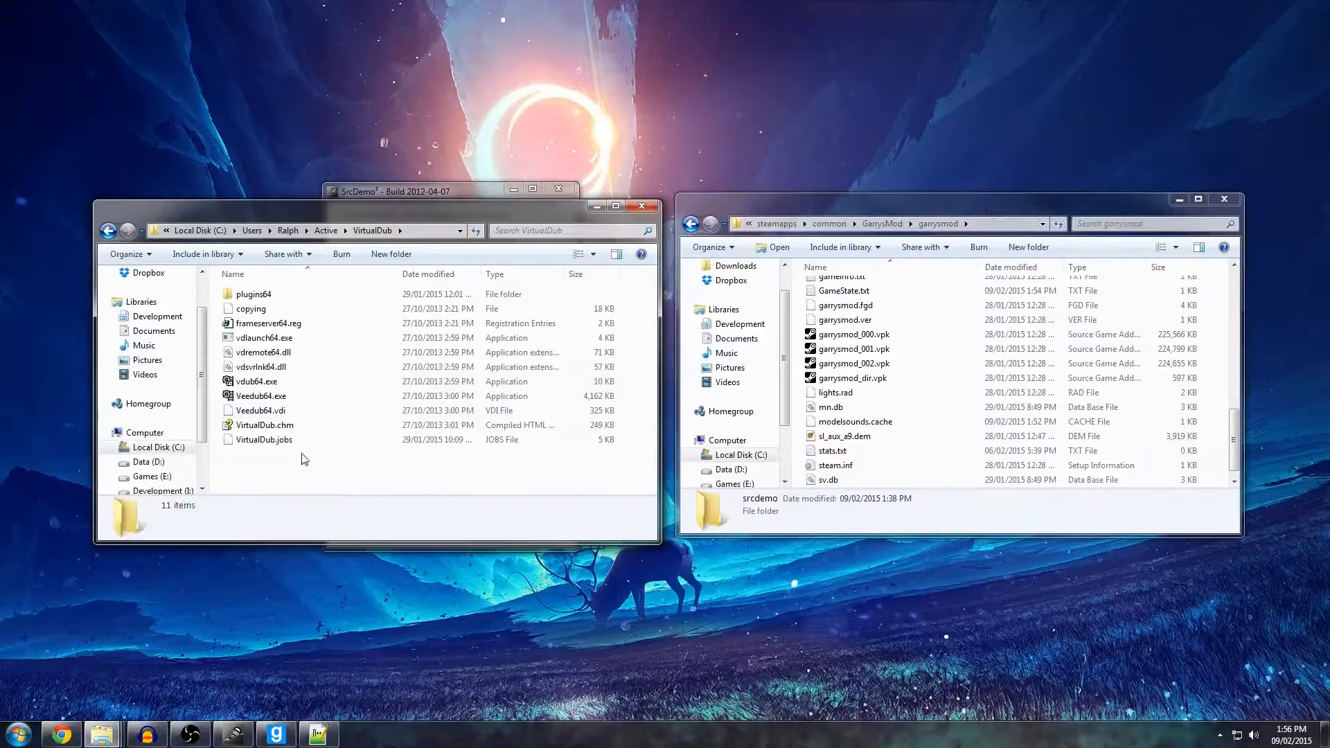
Launch Veedub64.exe from the VirtualDub folder.
drag(241, 459, 292, 471)
click(330, 396)
double_click(259, 398)
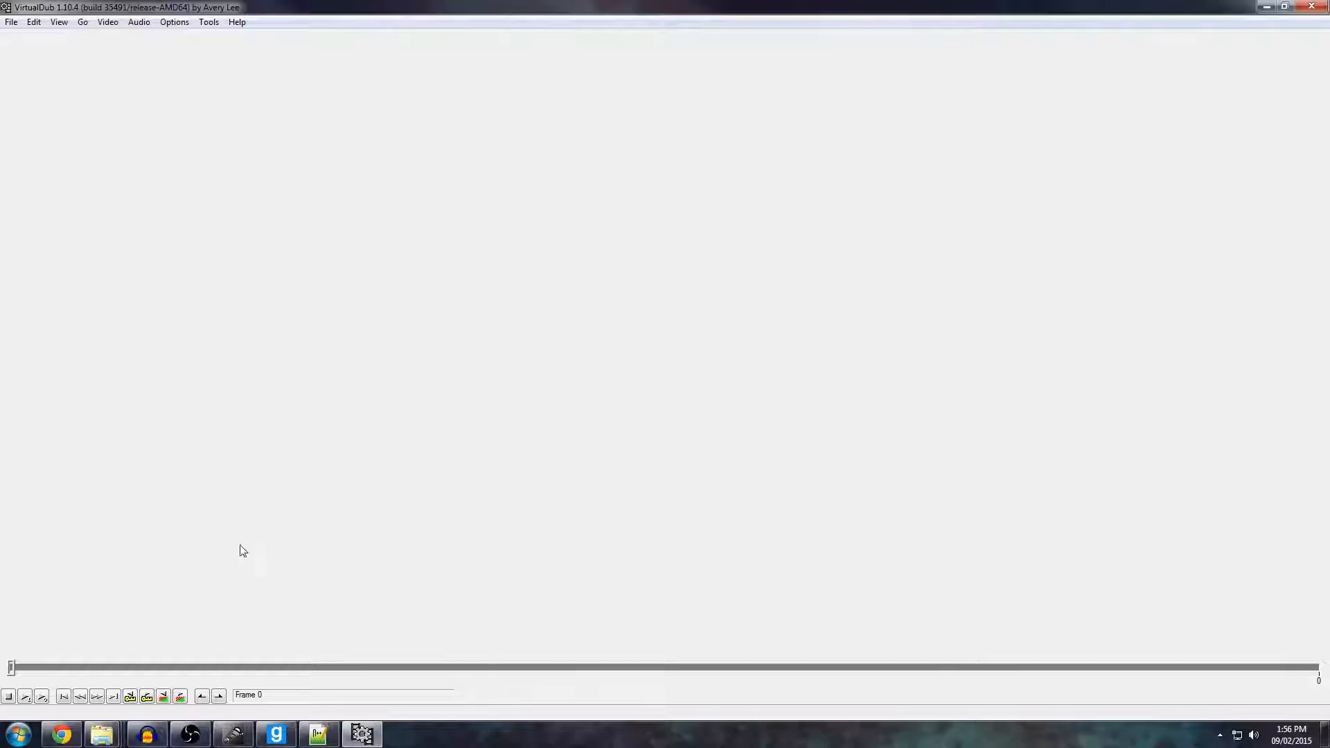
Bring the VirtualDub folder window back in front, go to the Output folder inside Active, and select all the frames.
mouse_move(102, 735)
mouse_move(100, 663)
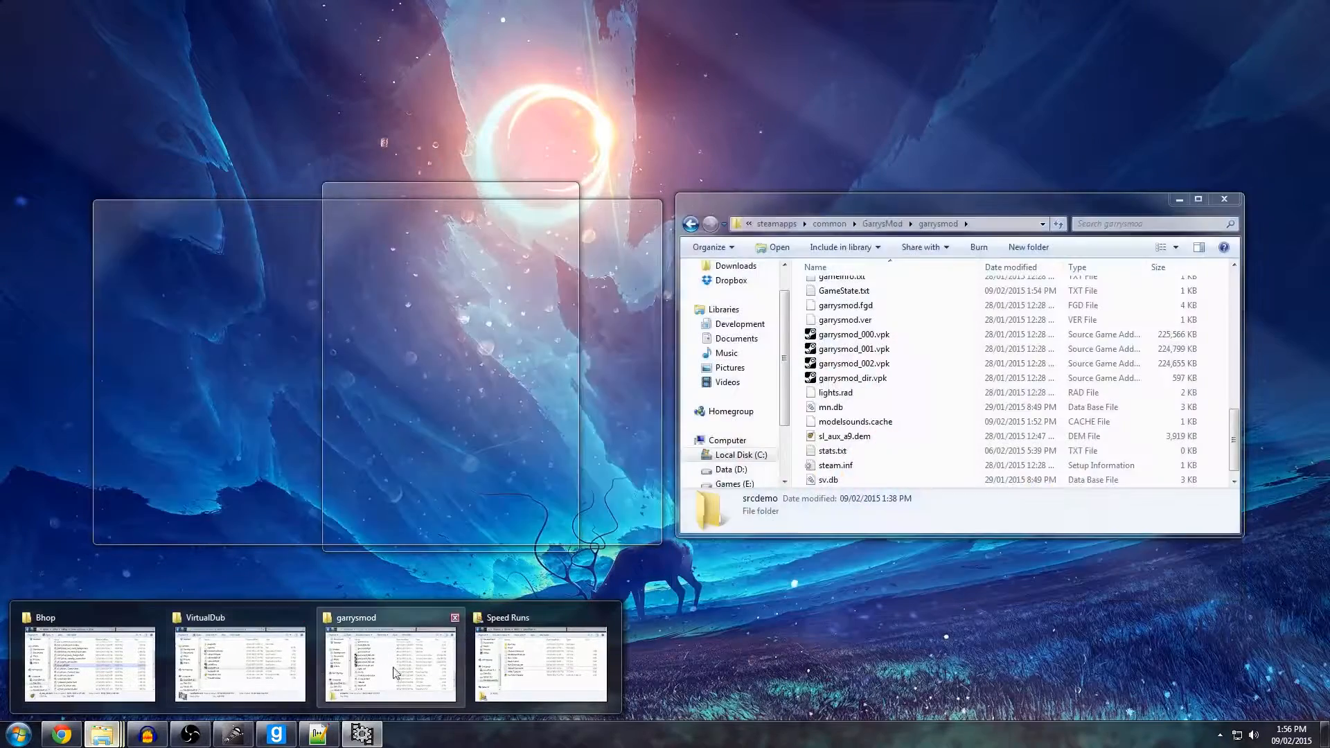
click(277, 665)
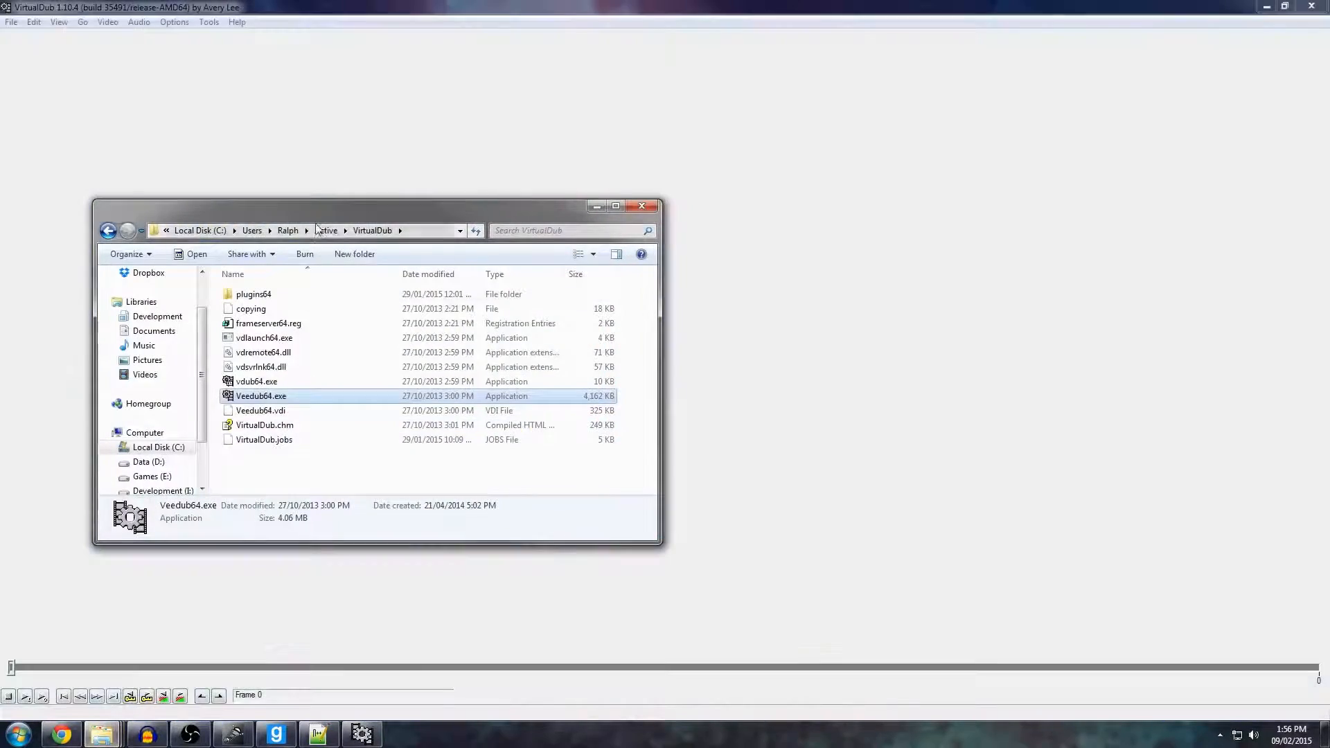
click(323, 230)
double_click(258, 309)
click(256, 298)
key(ctrl+a)
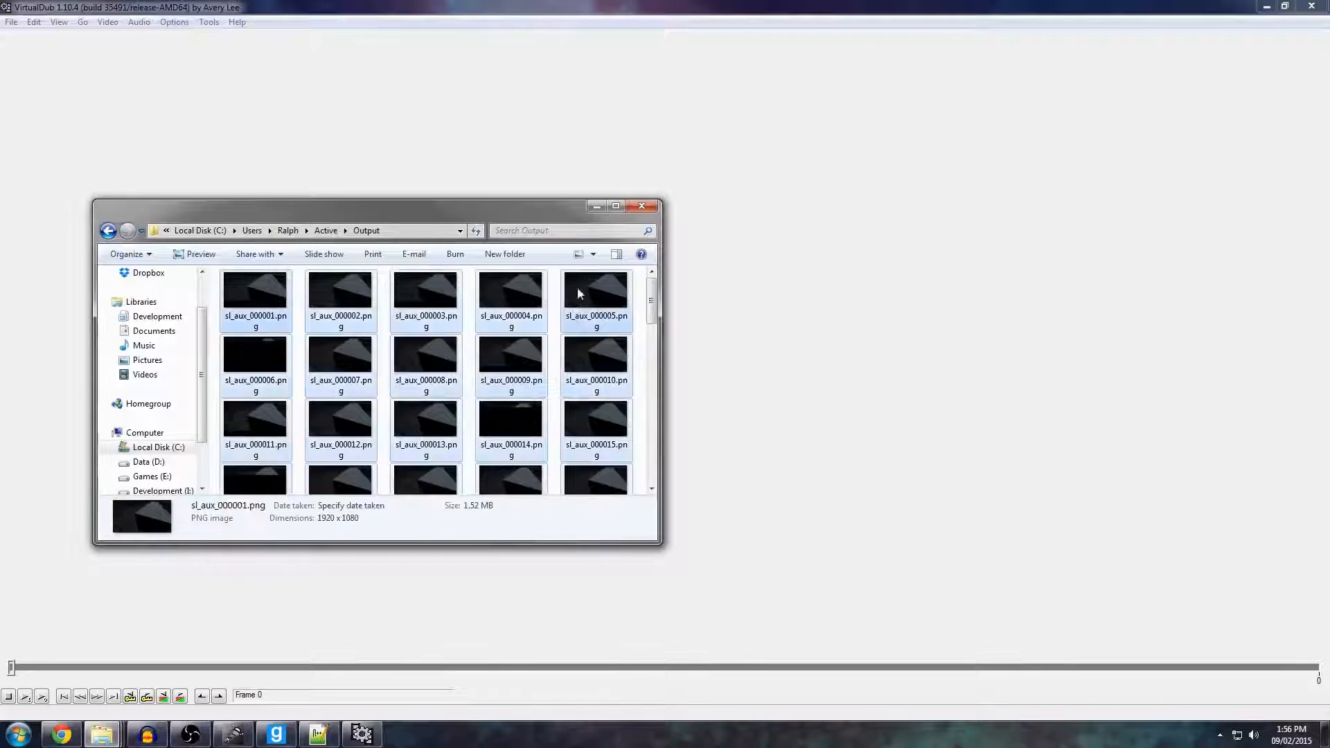
Examine the sequential file names of the first five frames in Output, and reselect sl_aux_000001.png without renaming it.
click(266, 313)
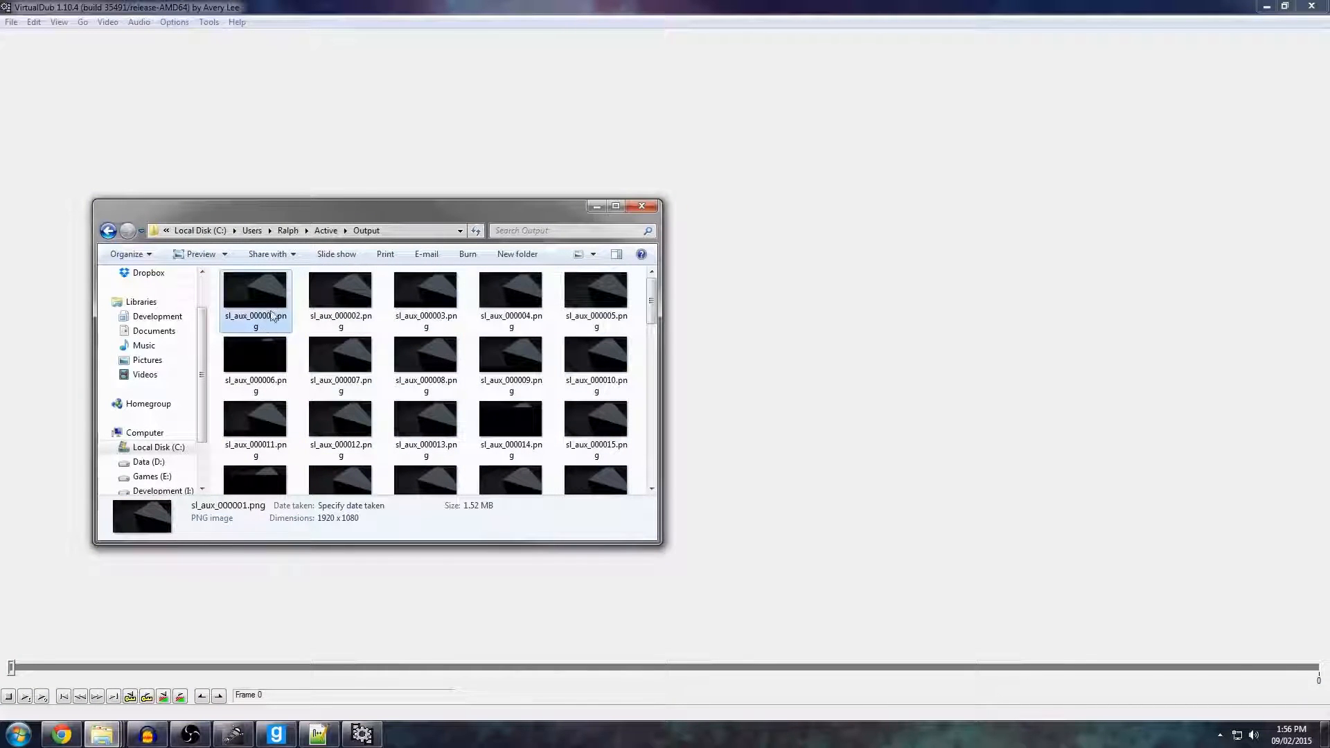
key(F2)
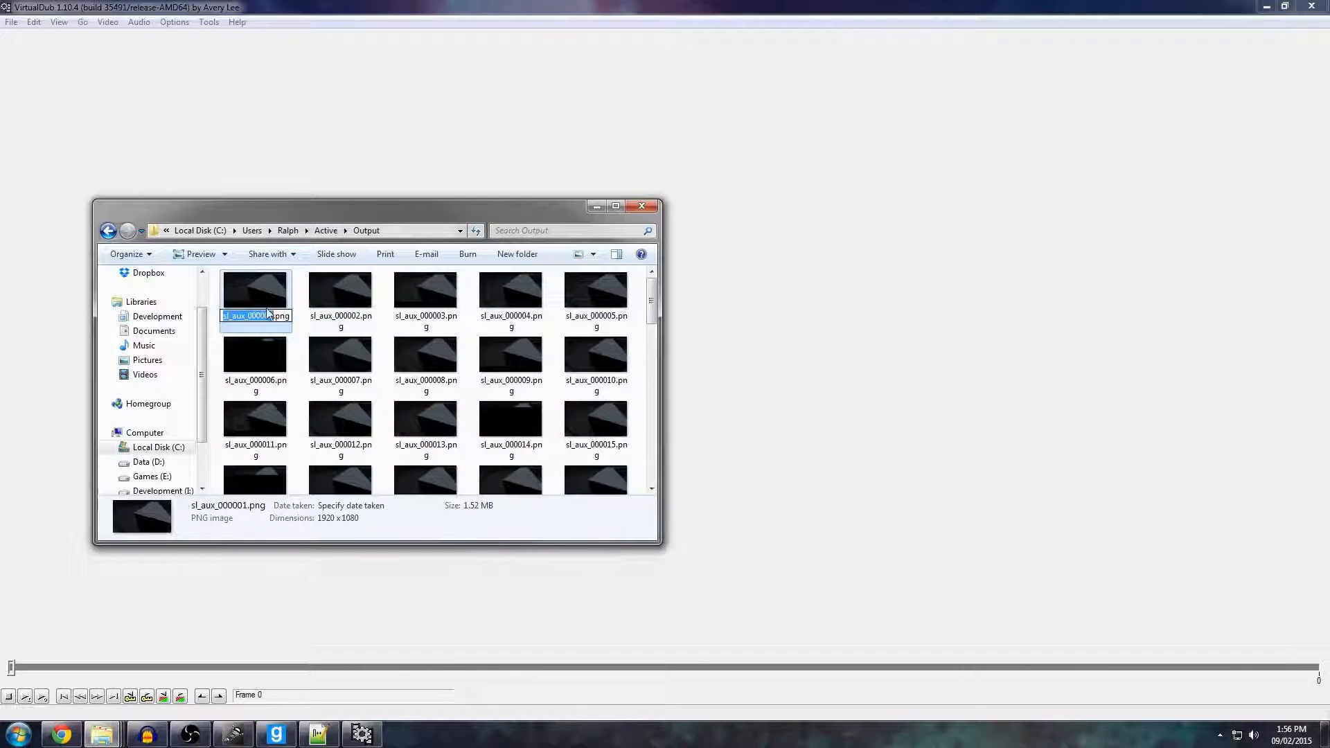
click(252, 315)
click(344, 305)
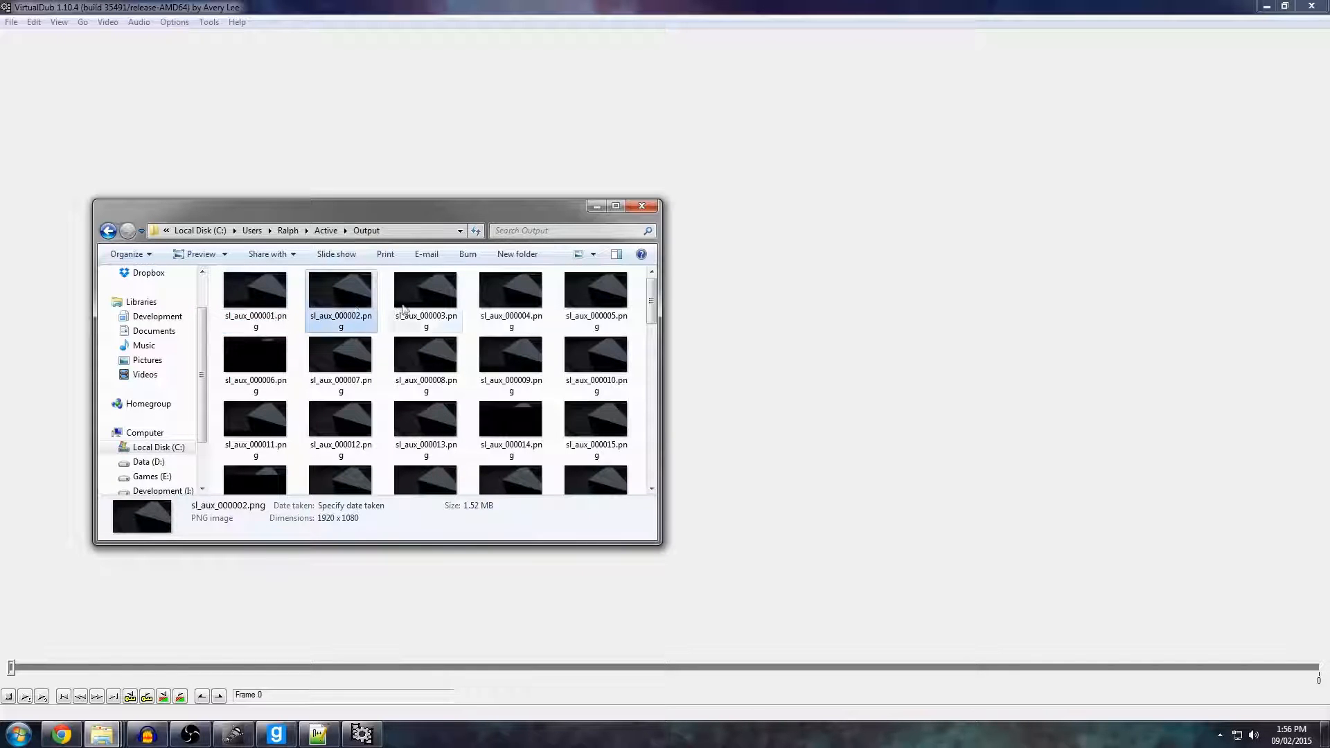
click(405, 310)
click(512, 298)
click(604, 305)
click(146, 374)
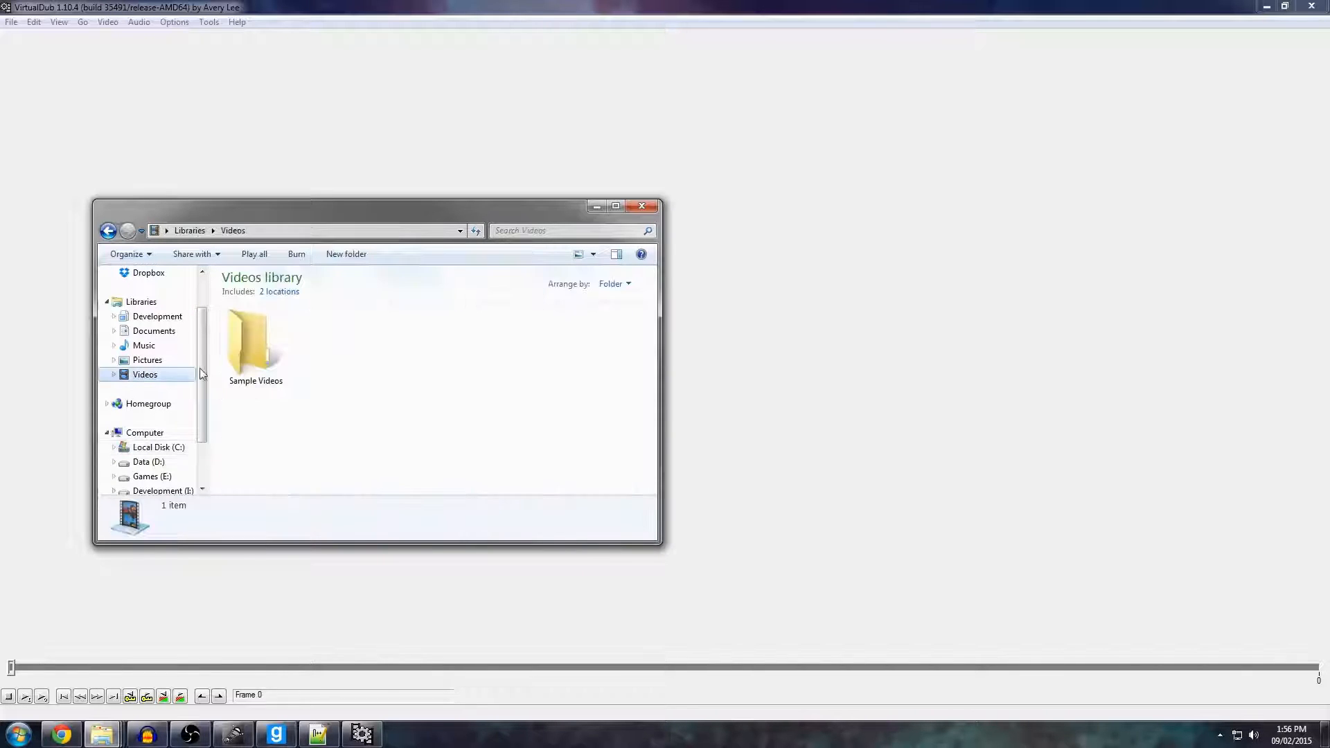
click(108, 231)
click(240, 318)
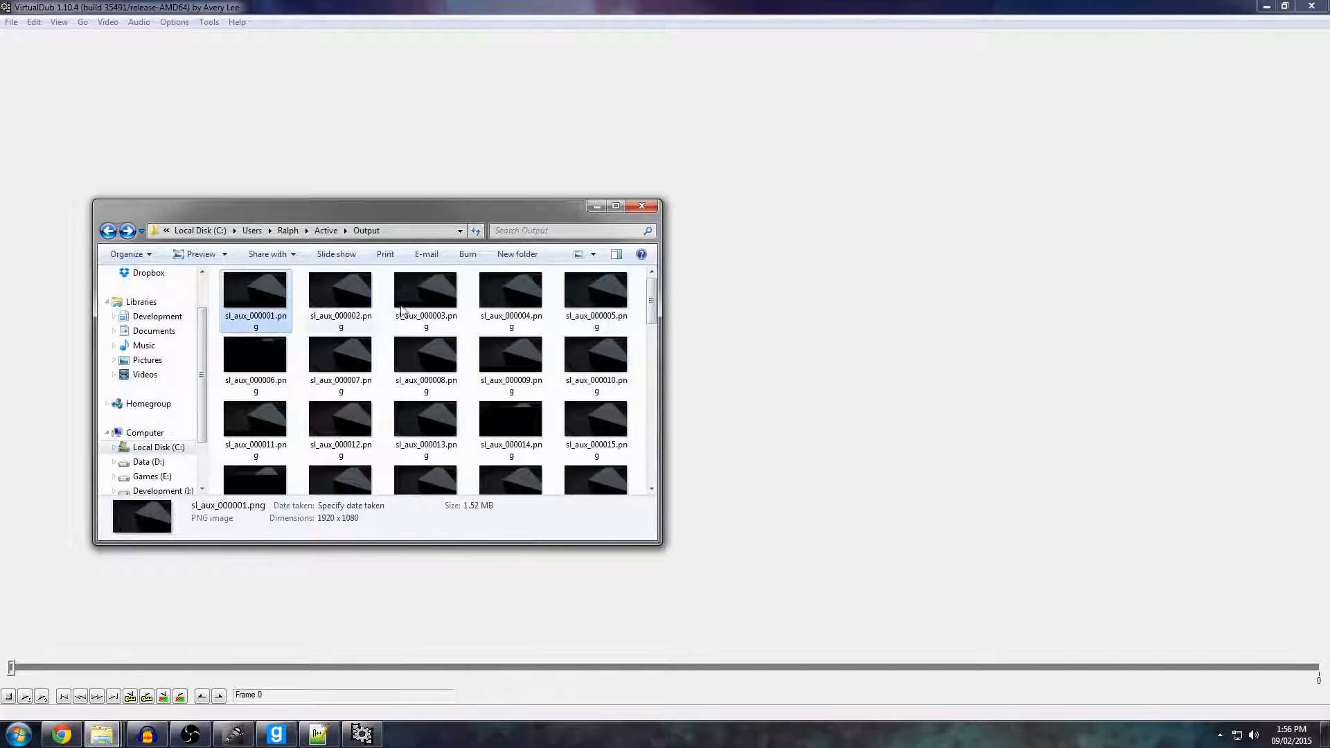
Load the image sequence into VirtualDub from sl_aux_000001.png and bring VirtualDub to the front.
scroll(443, 461, down, 10)
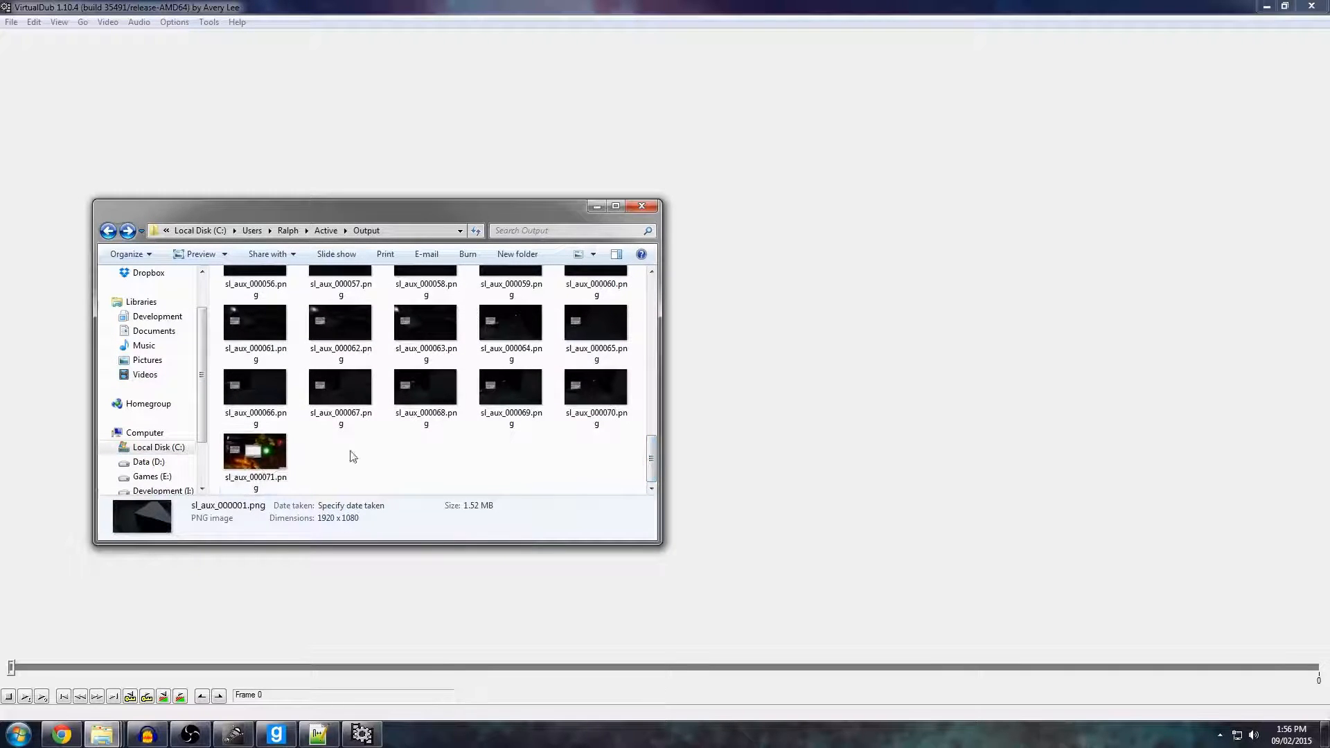
drag(650, 460, 652, 297)
drag(274, 303, 205, 84)
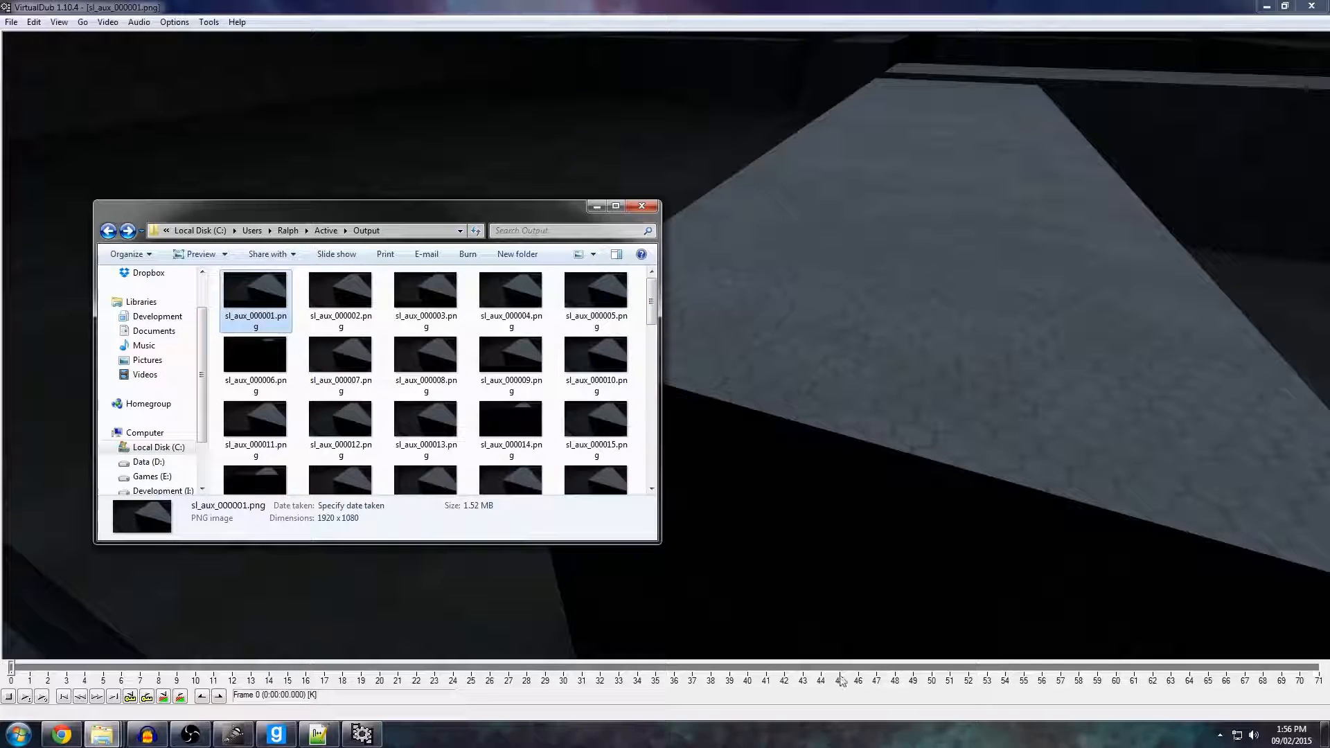
click(524, 613)
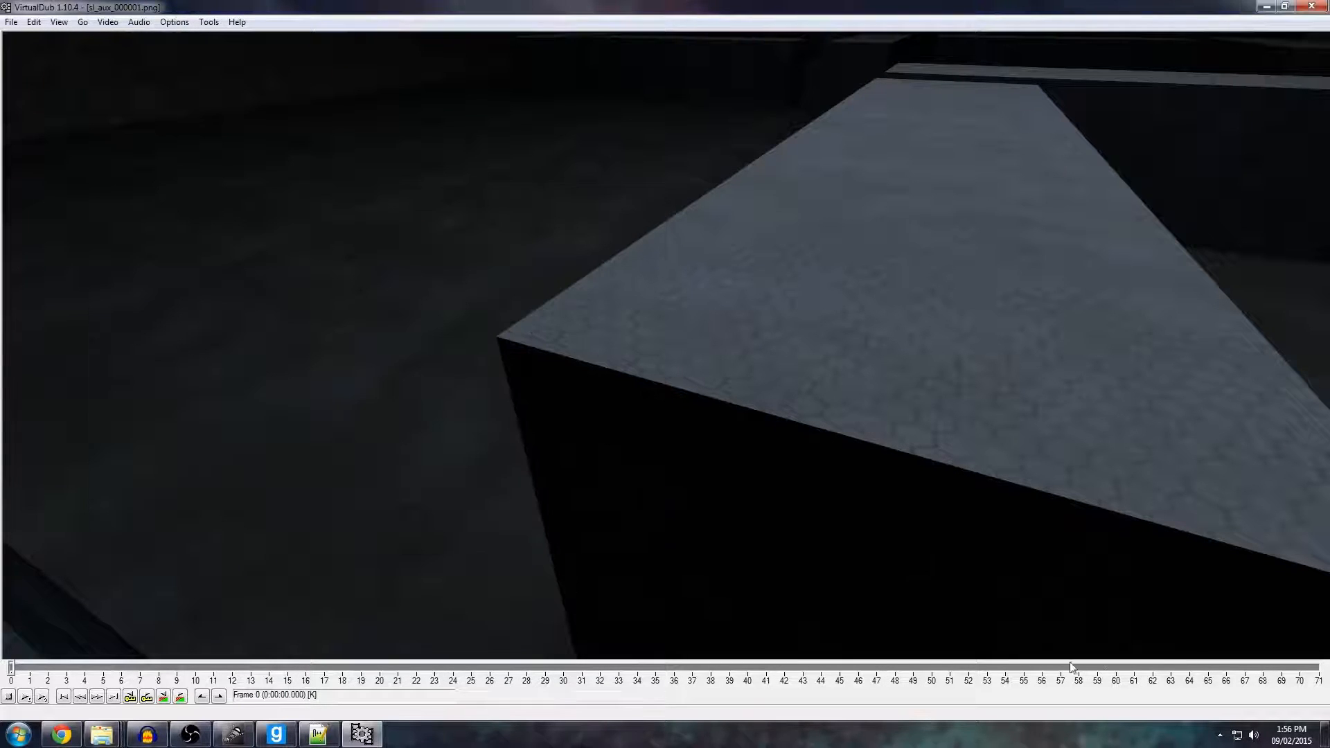
Change the source frame rate of the loaded video to 60 fps.
click(120, 25)
click(449, 158)
click(115, 23)
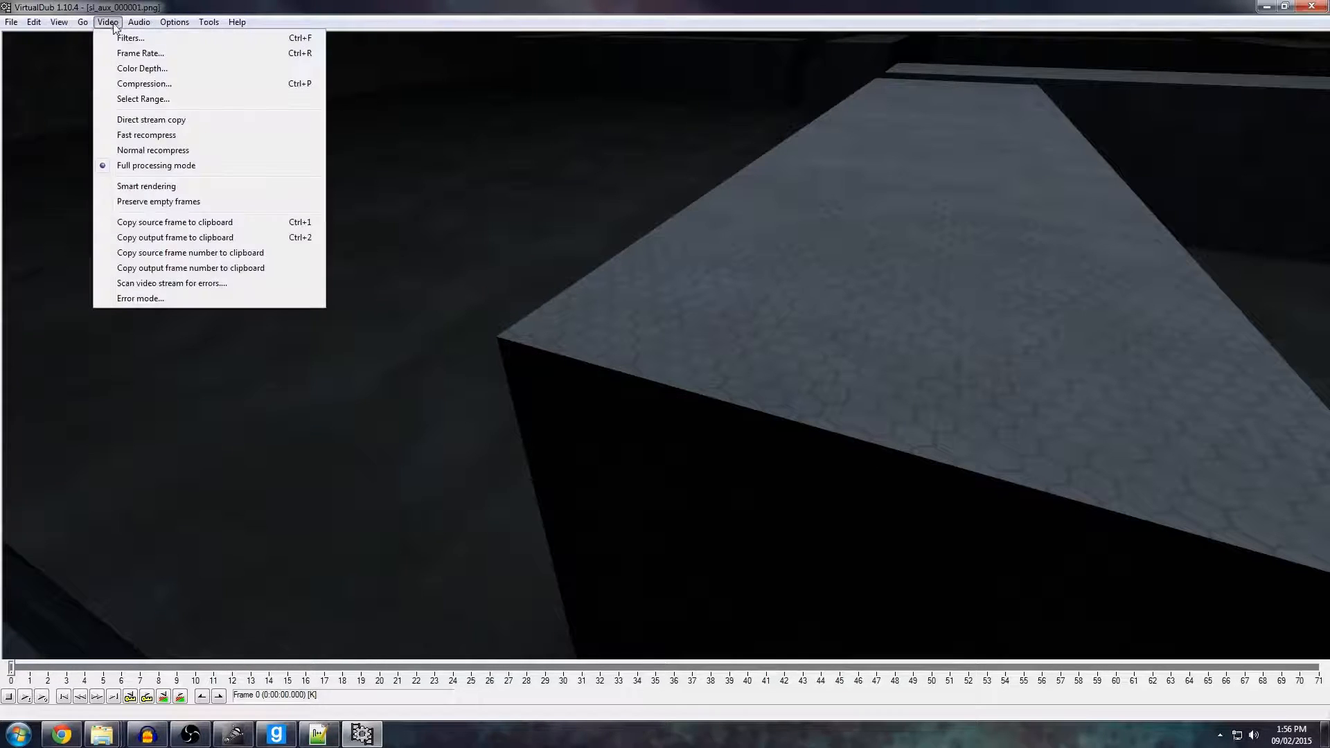
click(131, 51)
click(149, 84)
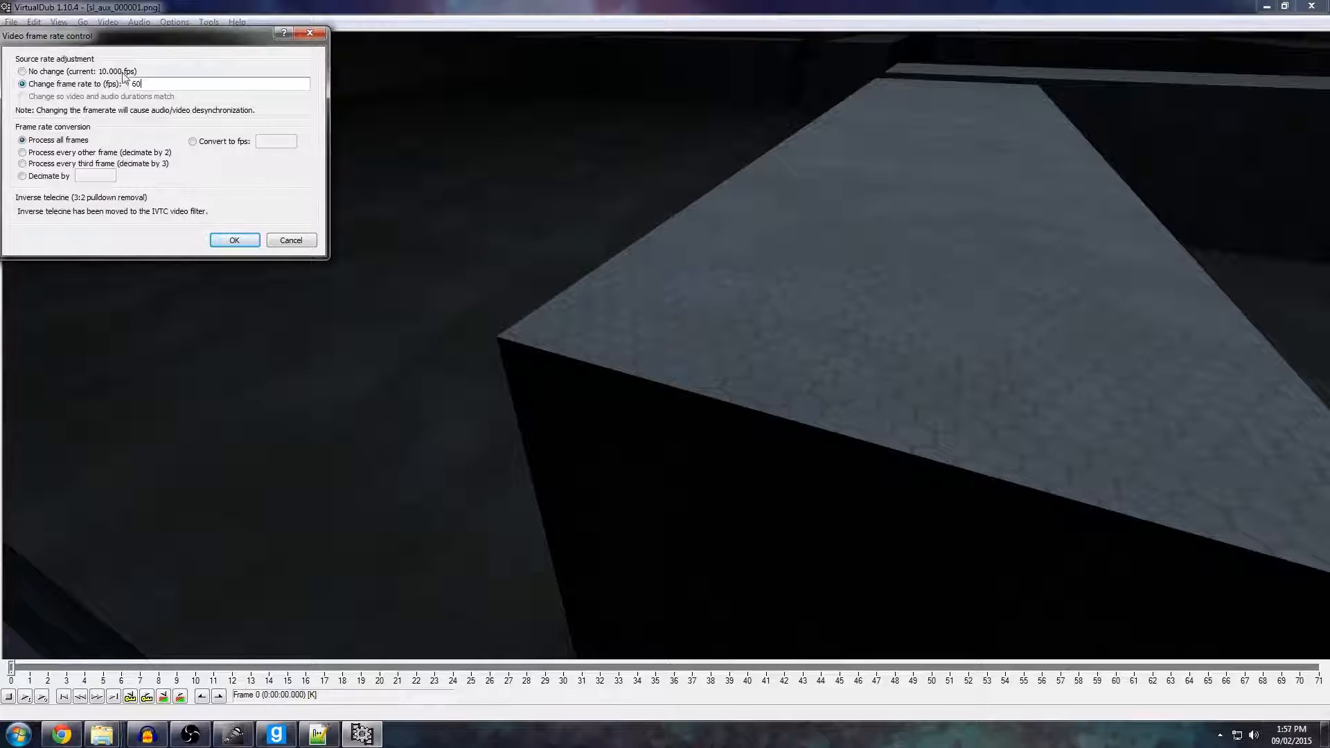
click(234, 241)
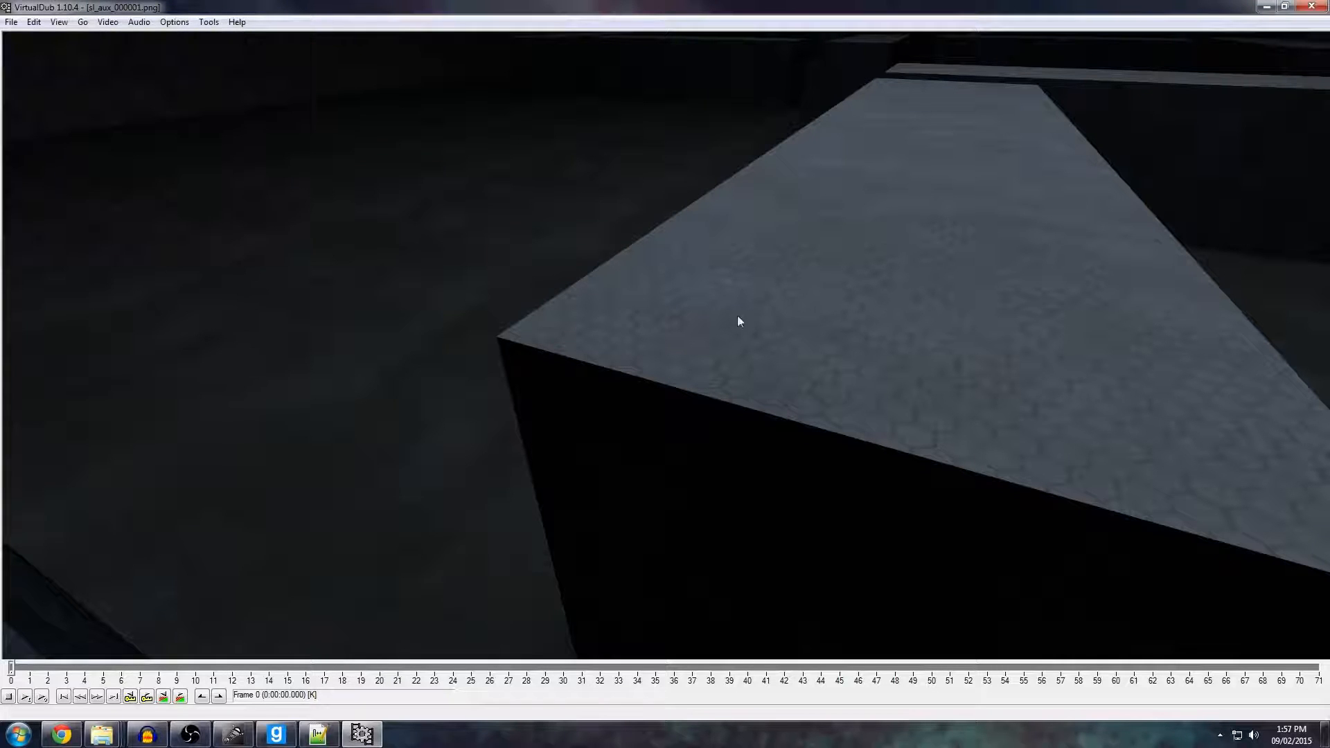
Start saving the sequence as an AVI and choose the Raw folder inside Active as the destination.
click(11, 21)
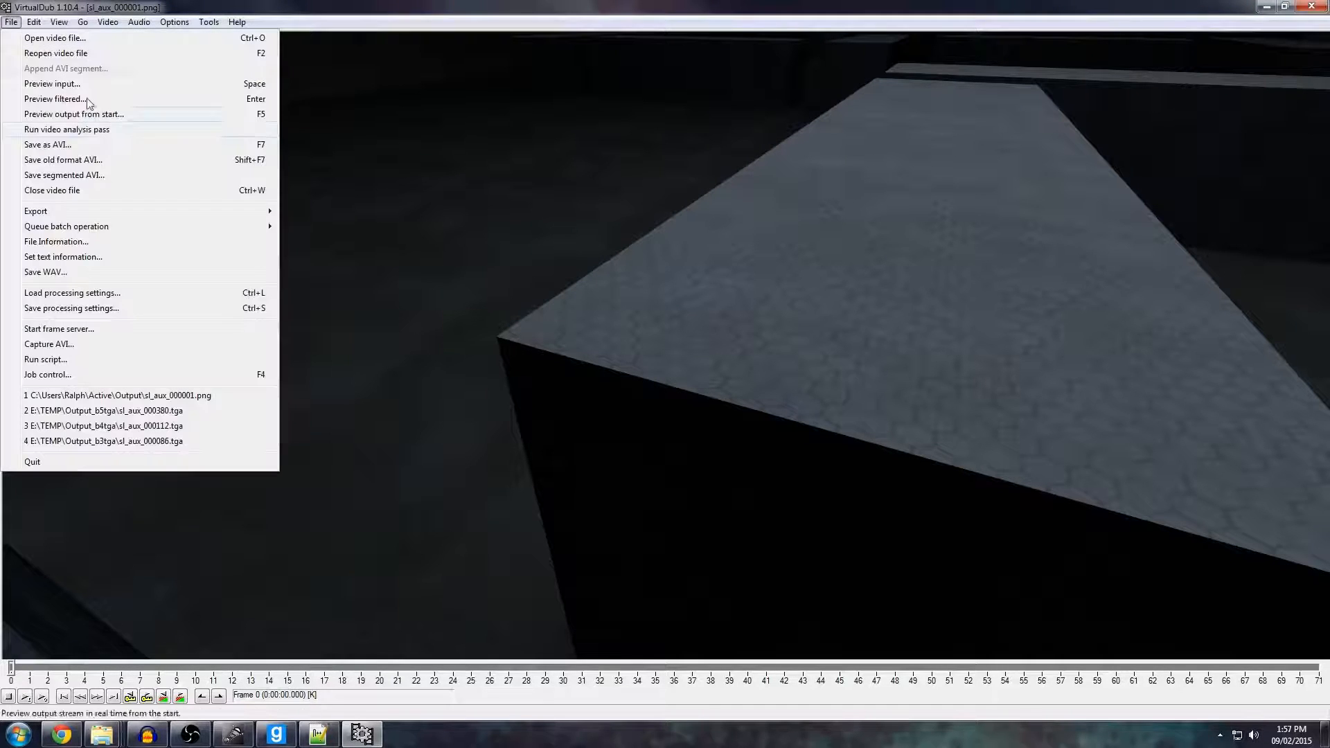
click(42, 150)
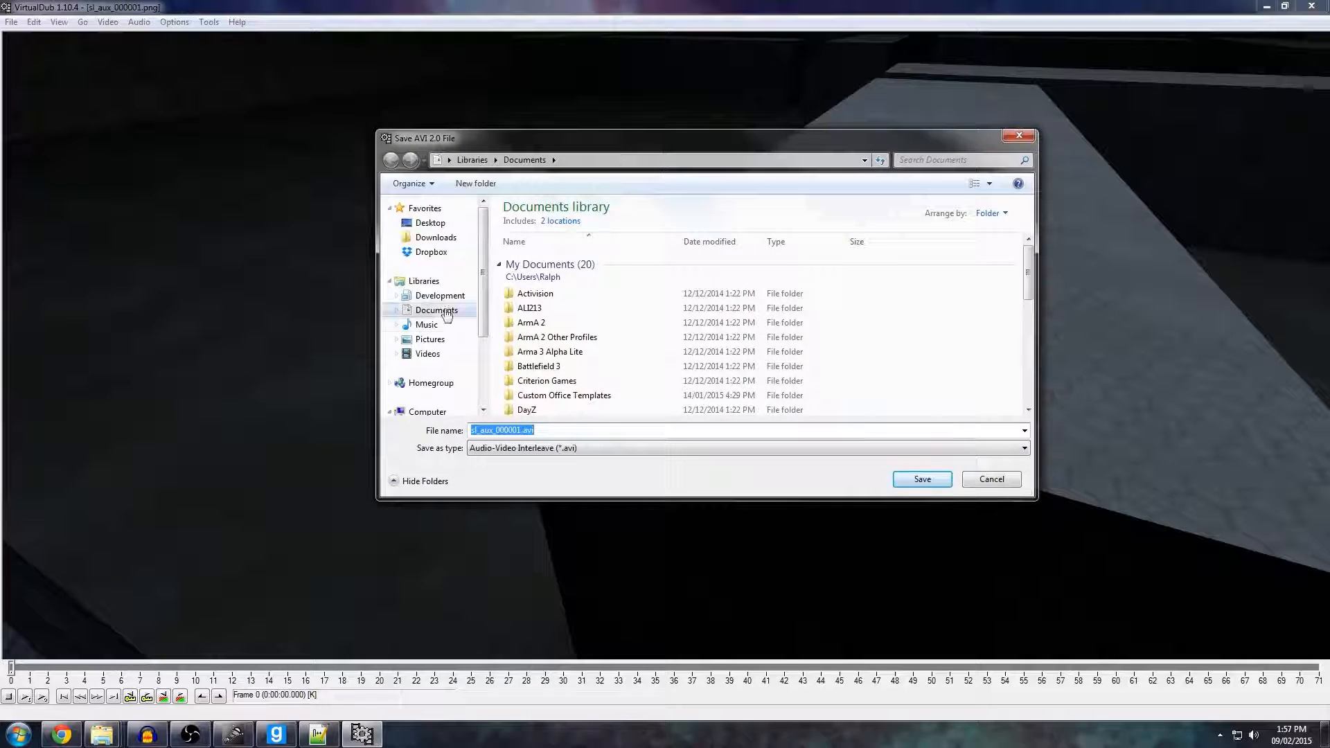
click(443, 411)
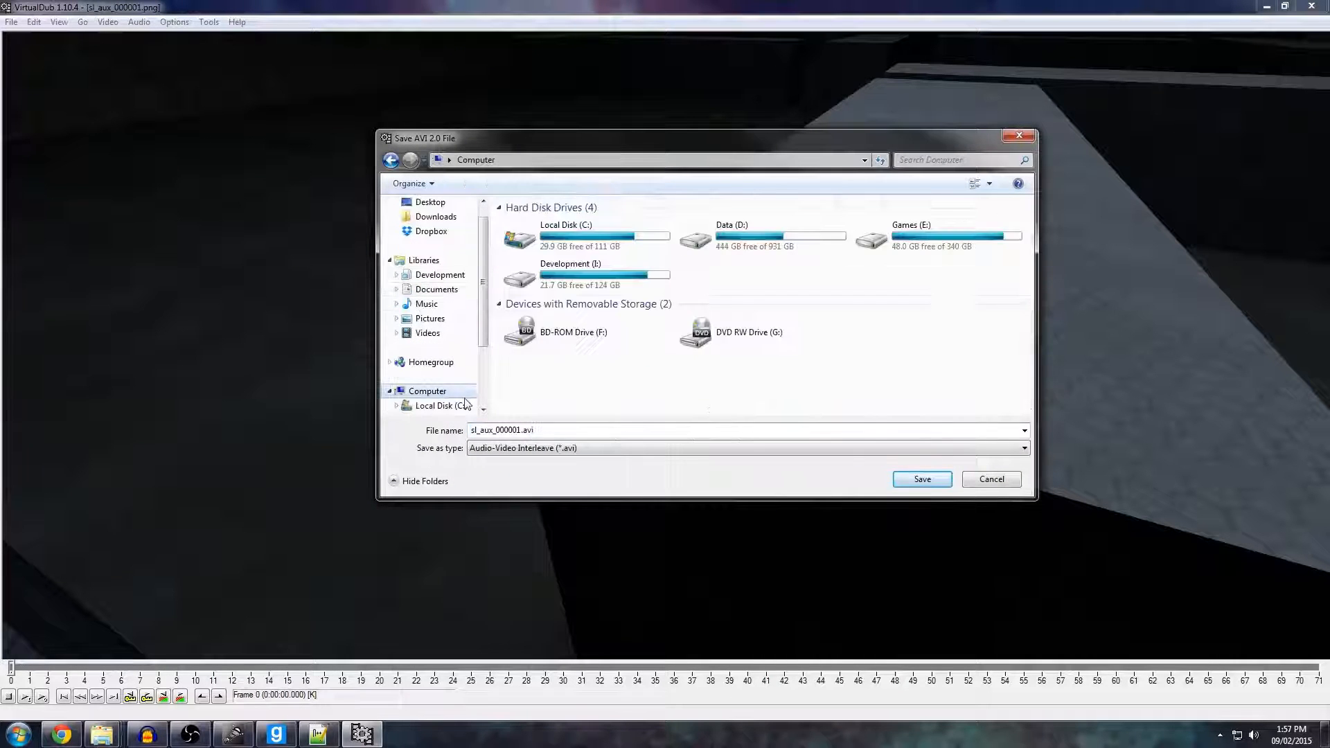
double_click(547, 227)
double_click(526, 267)
double_click(531, 238)
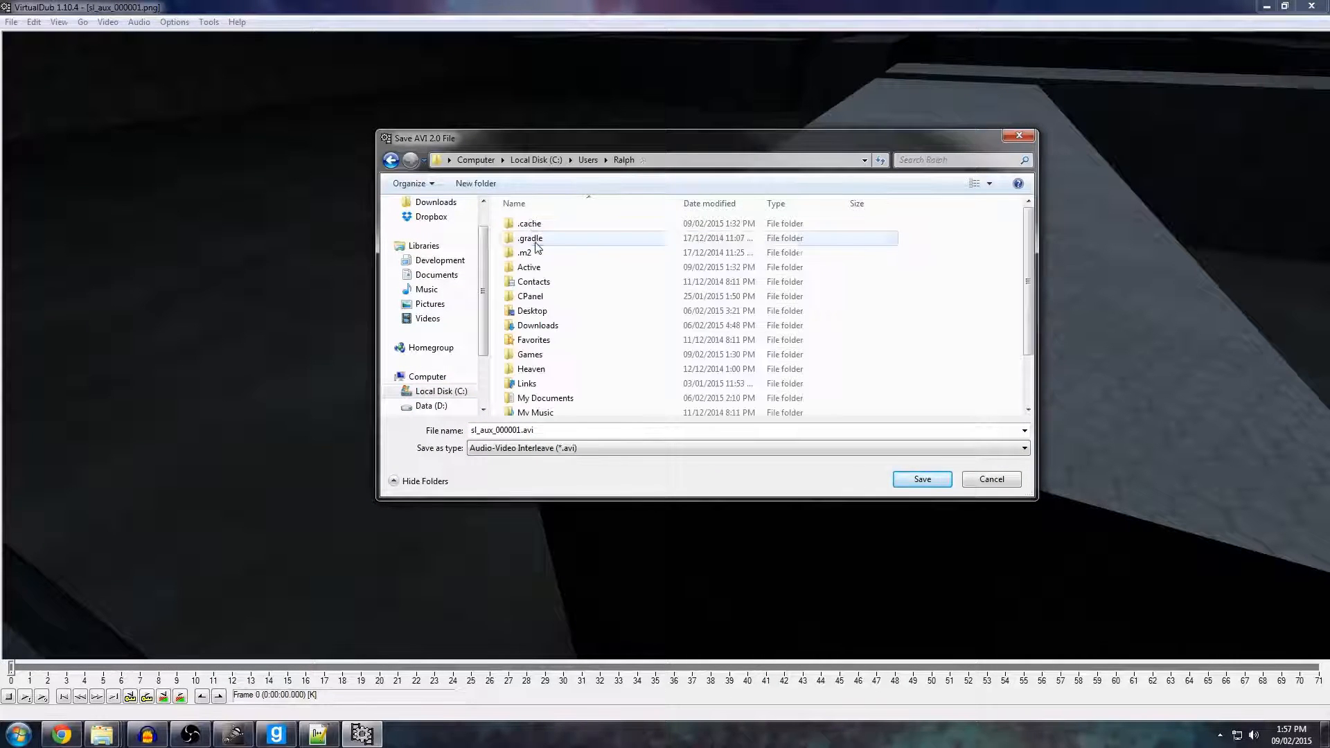
double_click(540, 269)
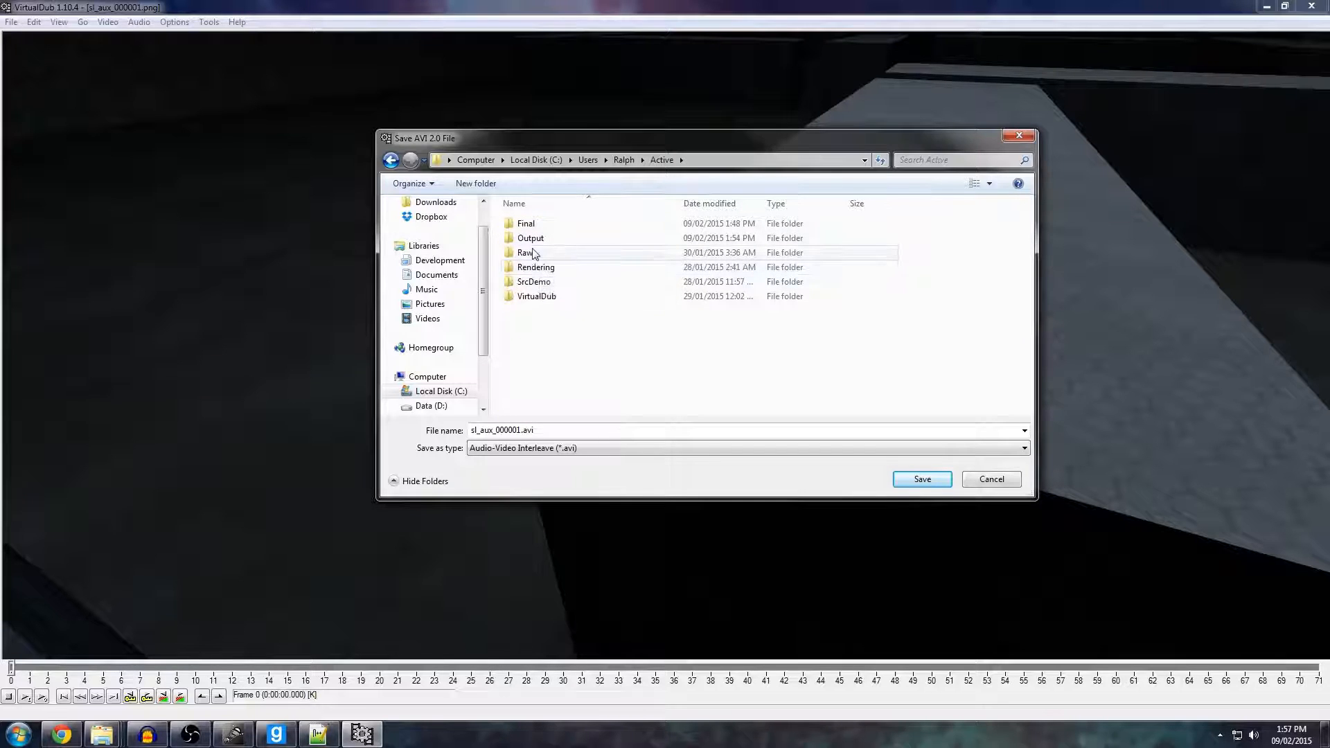
double_click(530, 253)
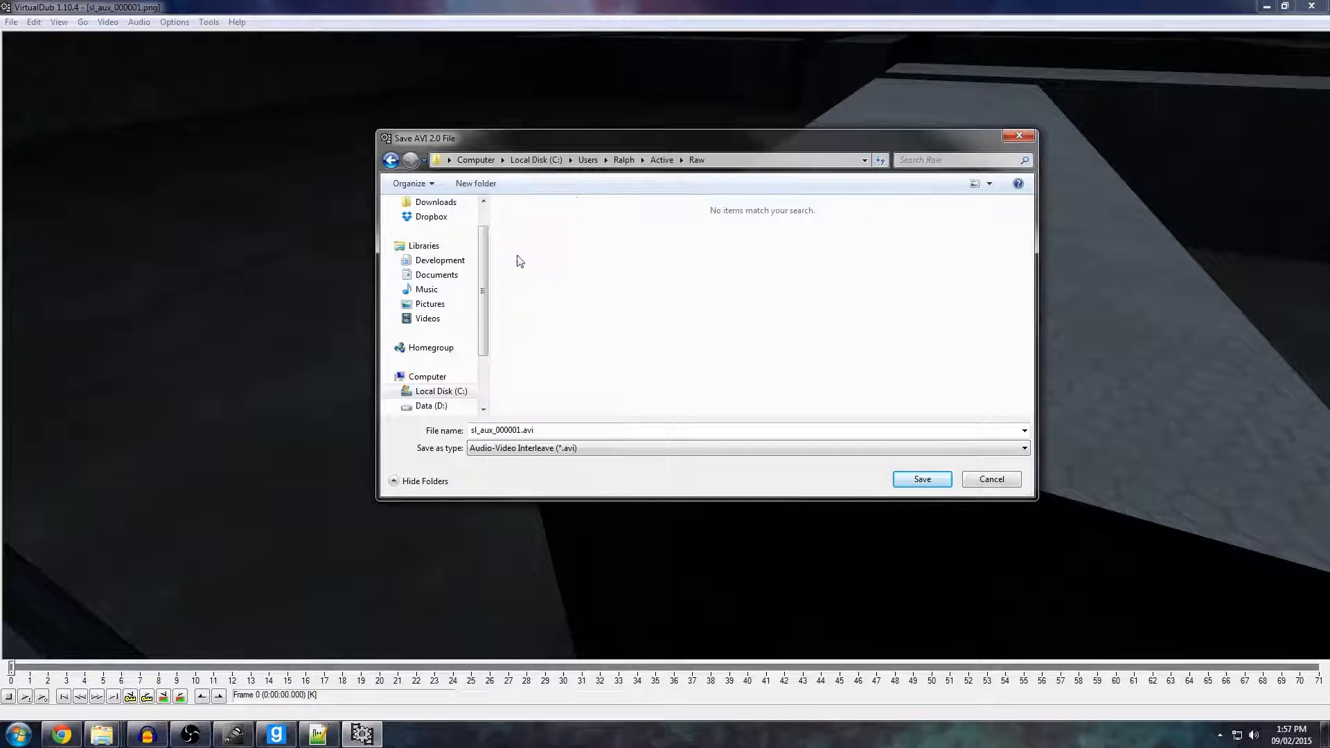
Remove the frame number from the file name to make it sl_aux.avi, and save the video.
click(505, 434)
drag(494, 430, 519, 425)
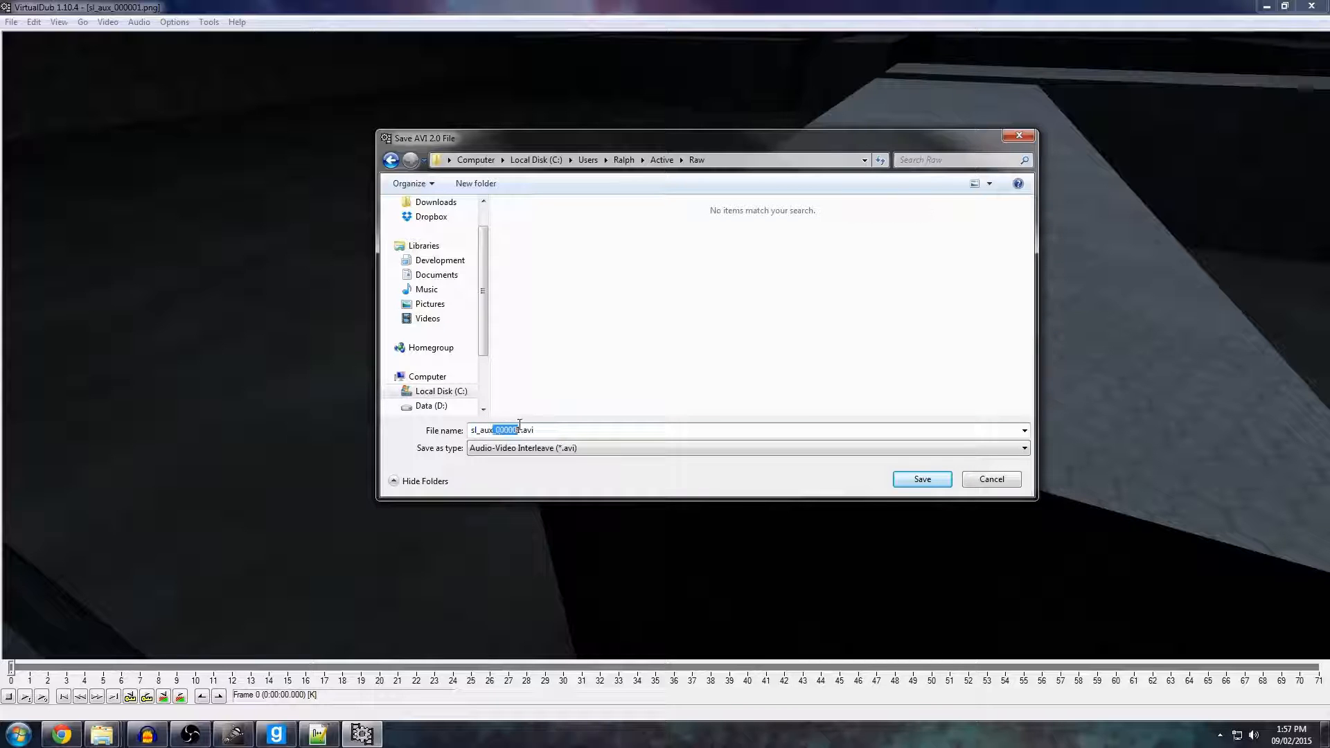
key(BackSpace)
click(907, 476)
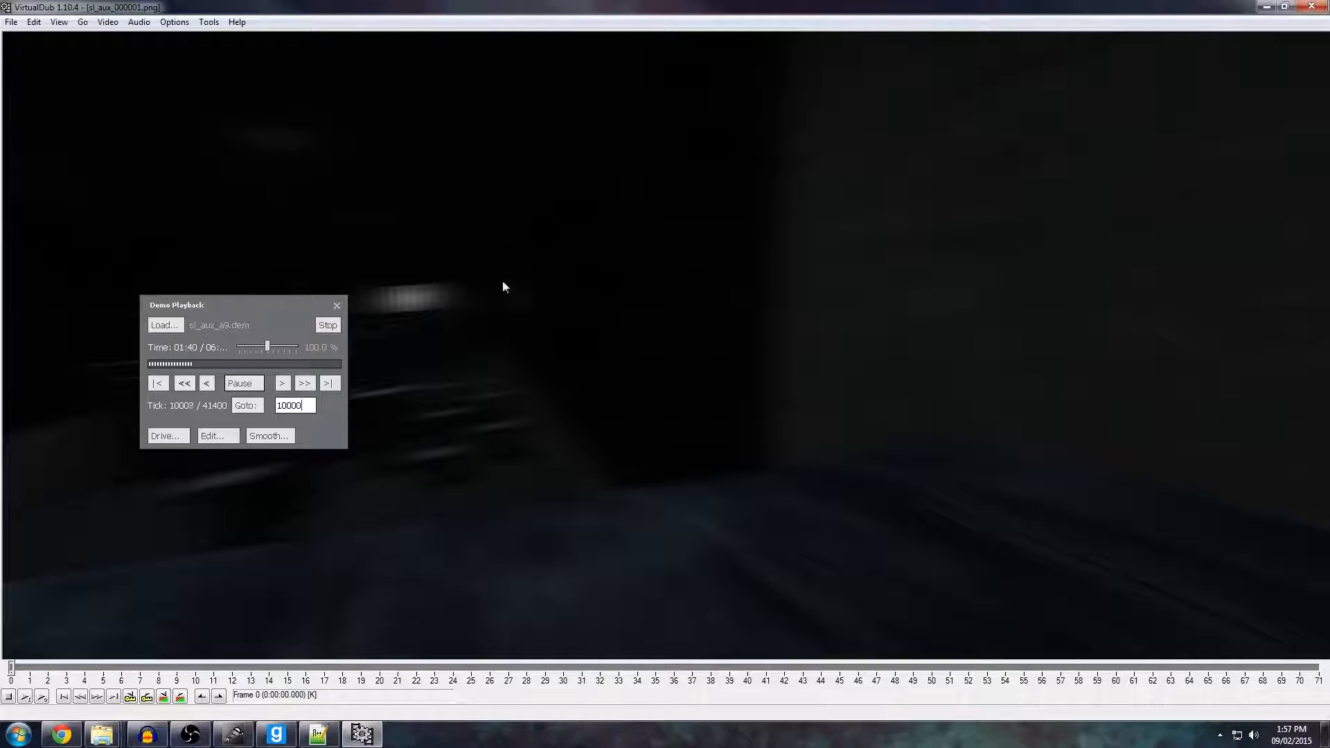
Close VirtualDub and open the Raw folder inside Active.
click(1313, 7)
click(379, 230)
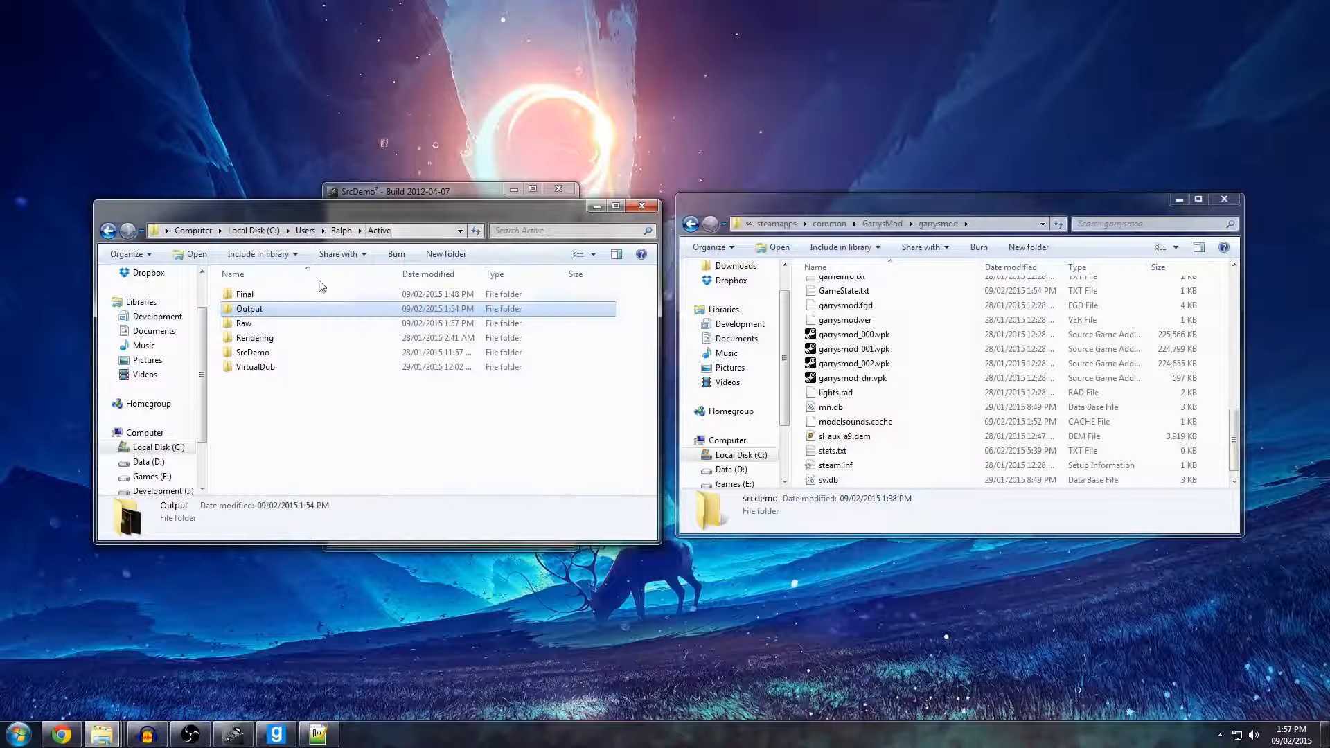
double_click(262, 325)
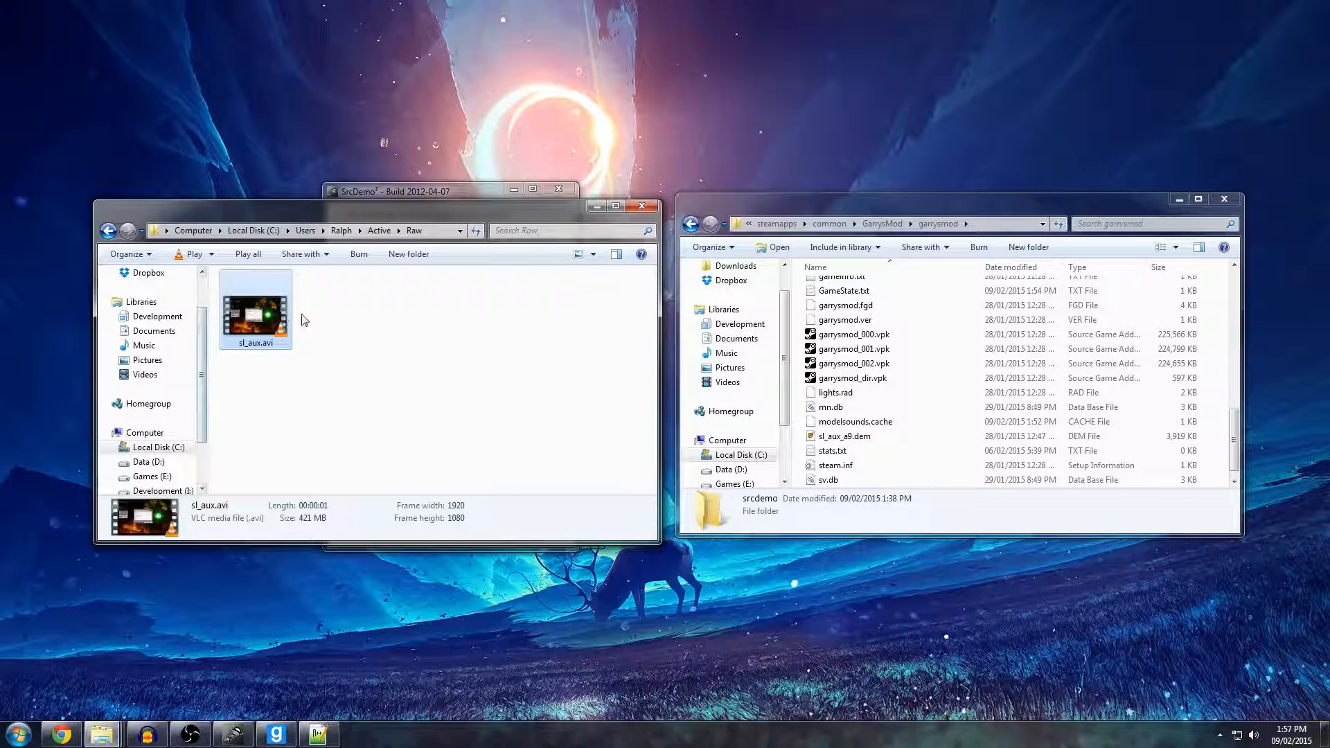
Check the exported sl_aux.avi in the Raw folder and return to the Active folder.
click(314, 326)
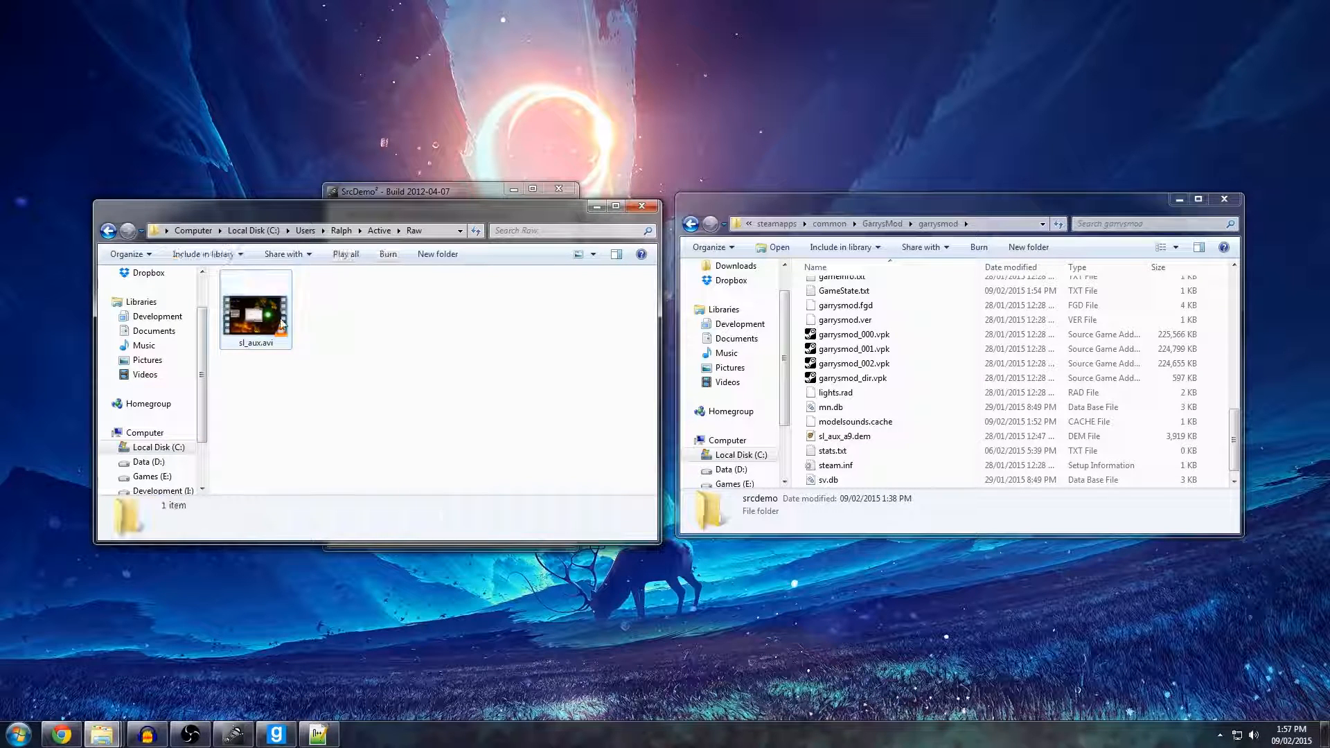
click(255, 320)
click(354, 330)
click(386, 232)
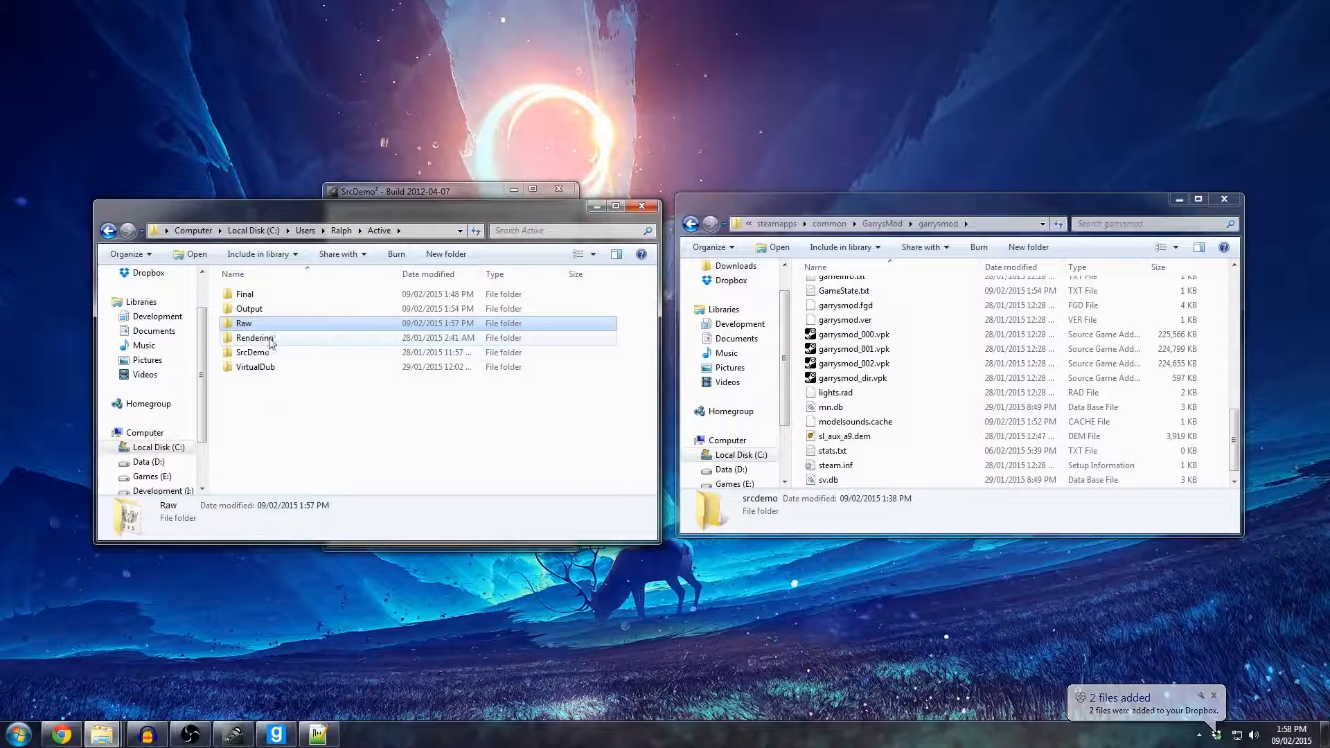
Deactivate rendering in SrcDemo² and close its window.
click(385, 192)
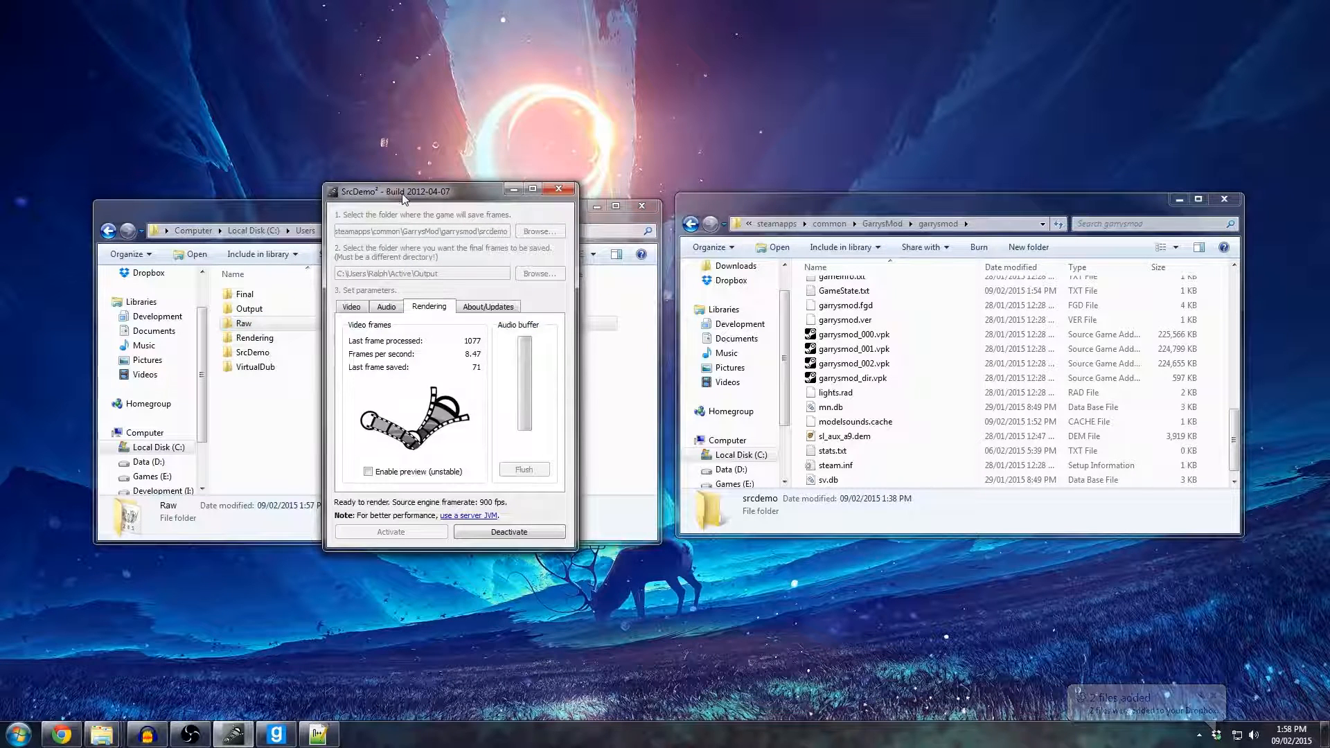
drag(402, 198, 402, 188)
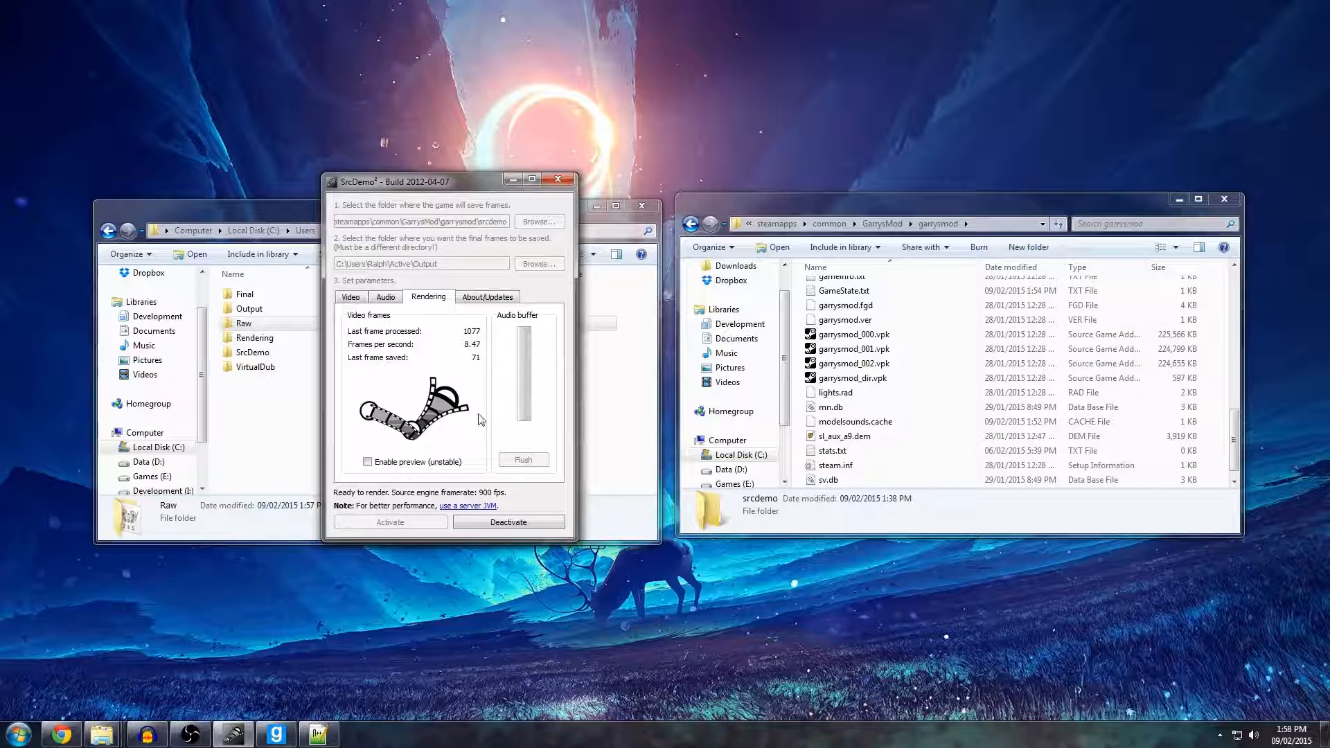
click(508, 524)
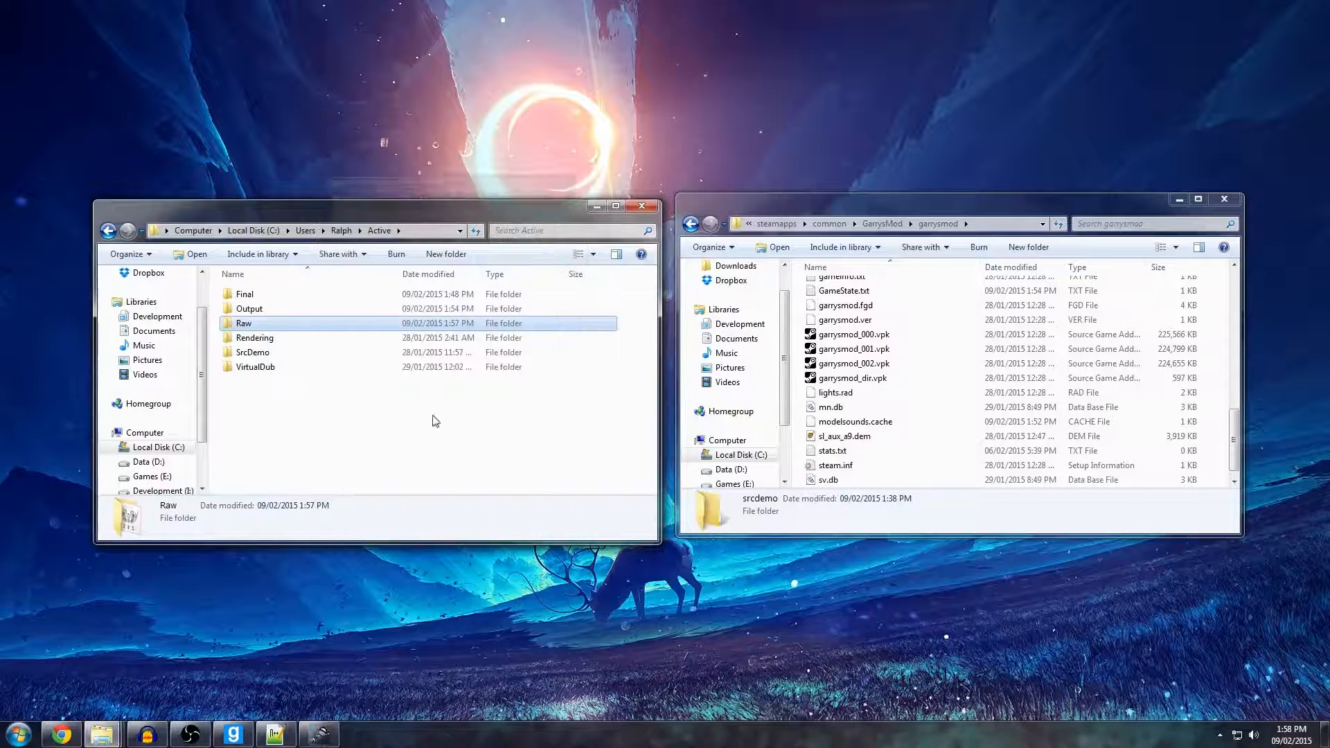
click(411, 186)
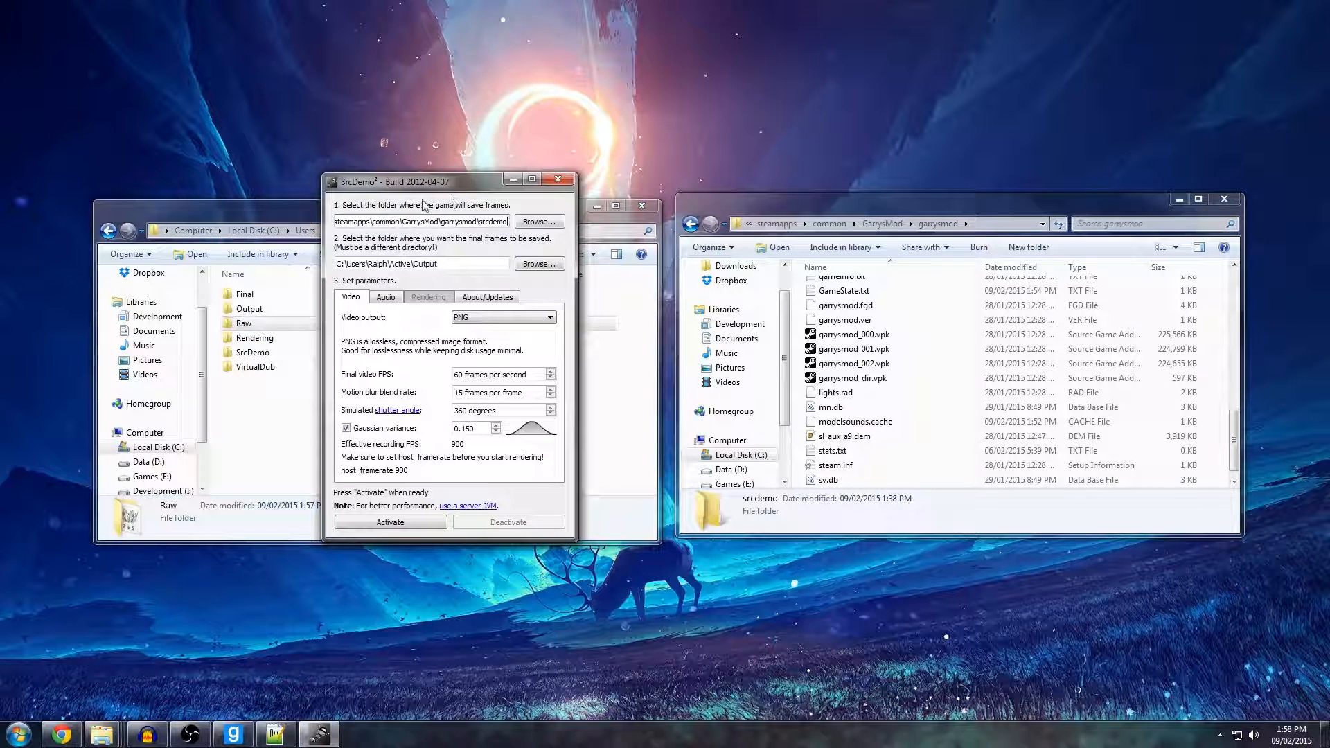
click(558, 179)
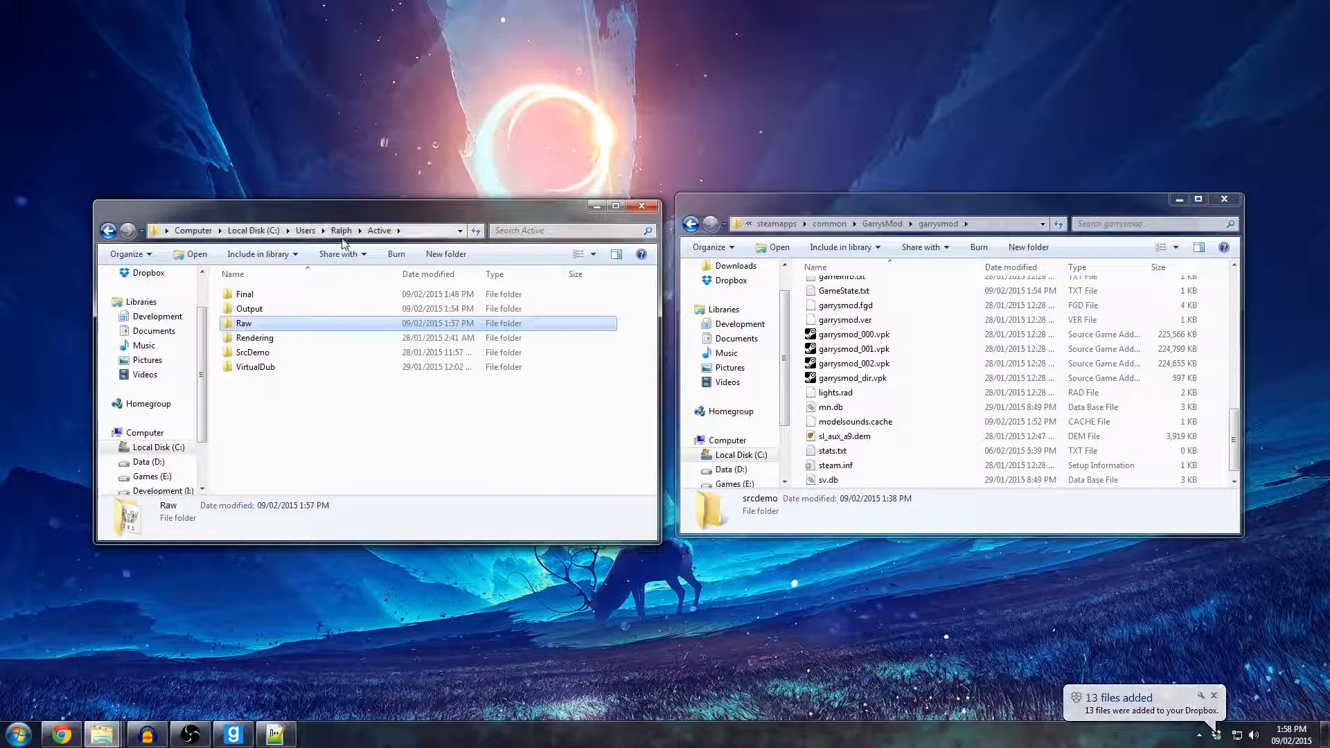
Open the SrcDemo folder inside Active and locate SrcDemo2-cli.exe among its program files.
double_click(262, 354)
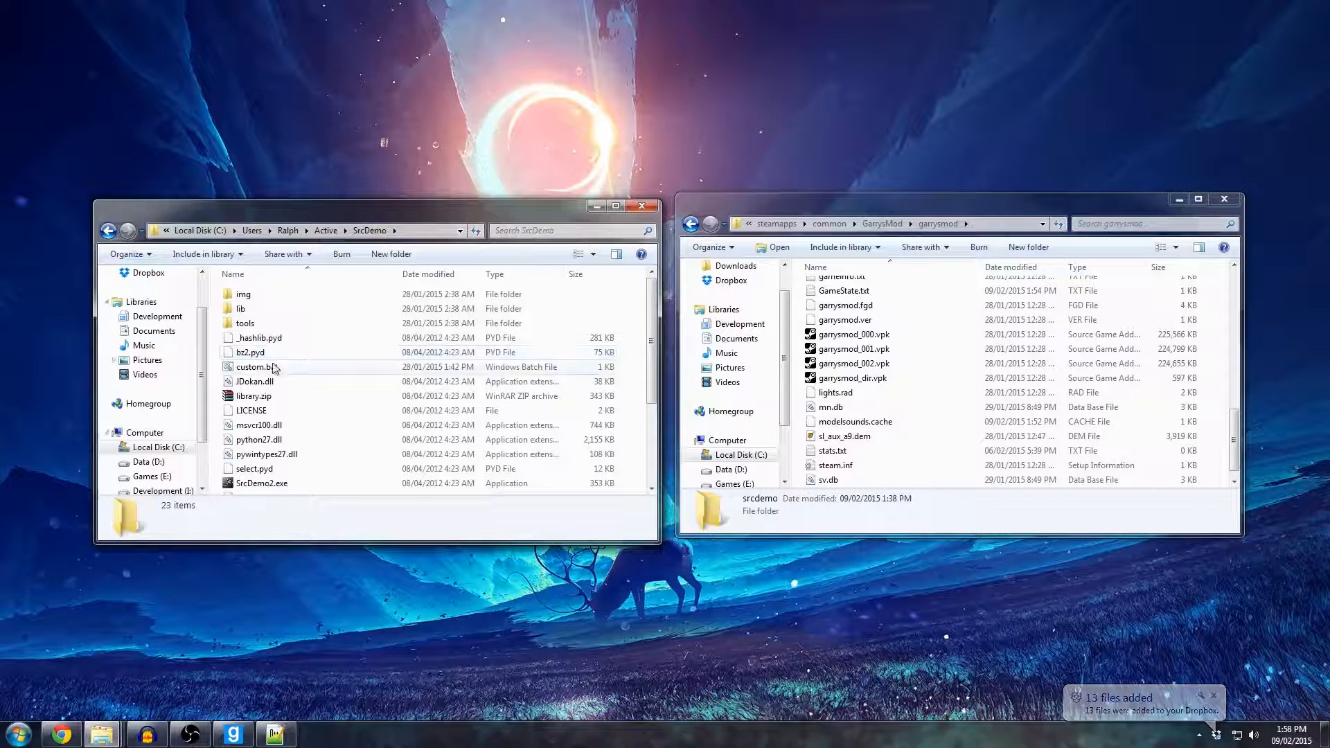
scroll(267, 388, down, 2)
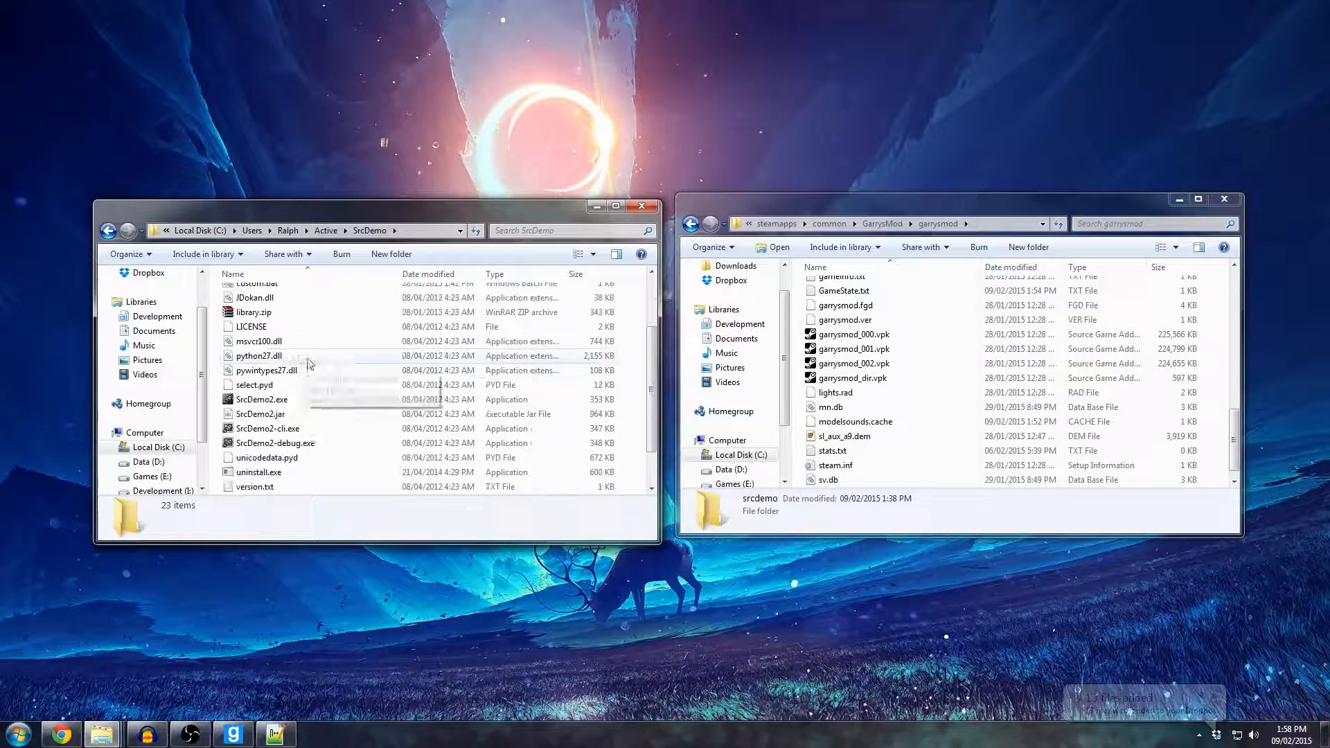
click(284, 429)
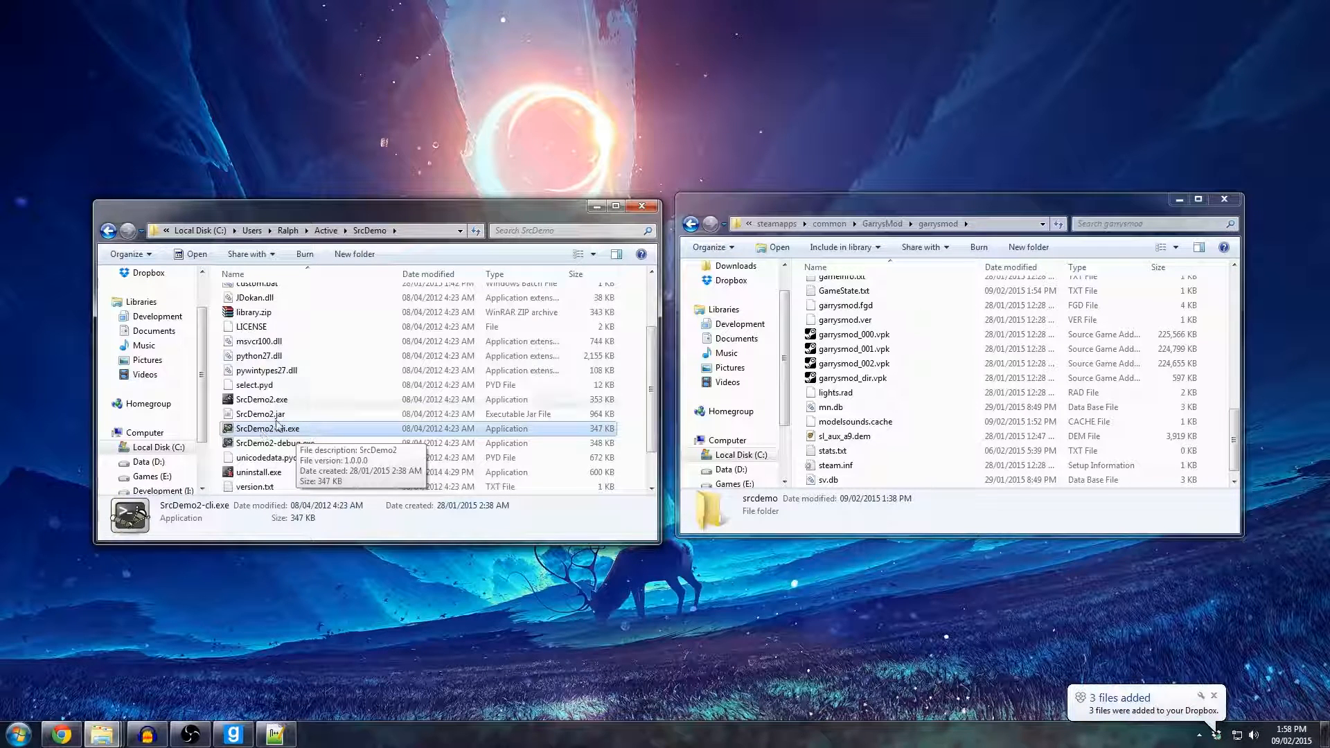
click(270, 402)
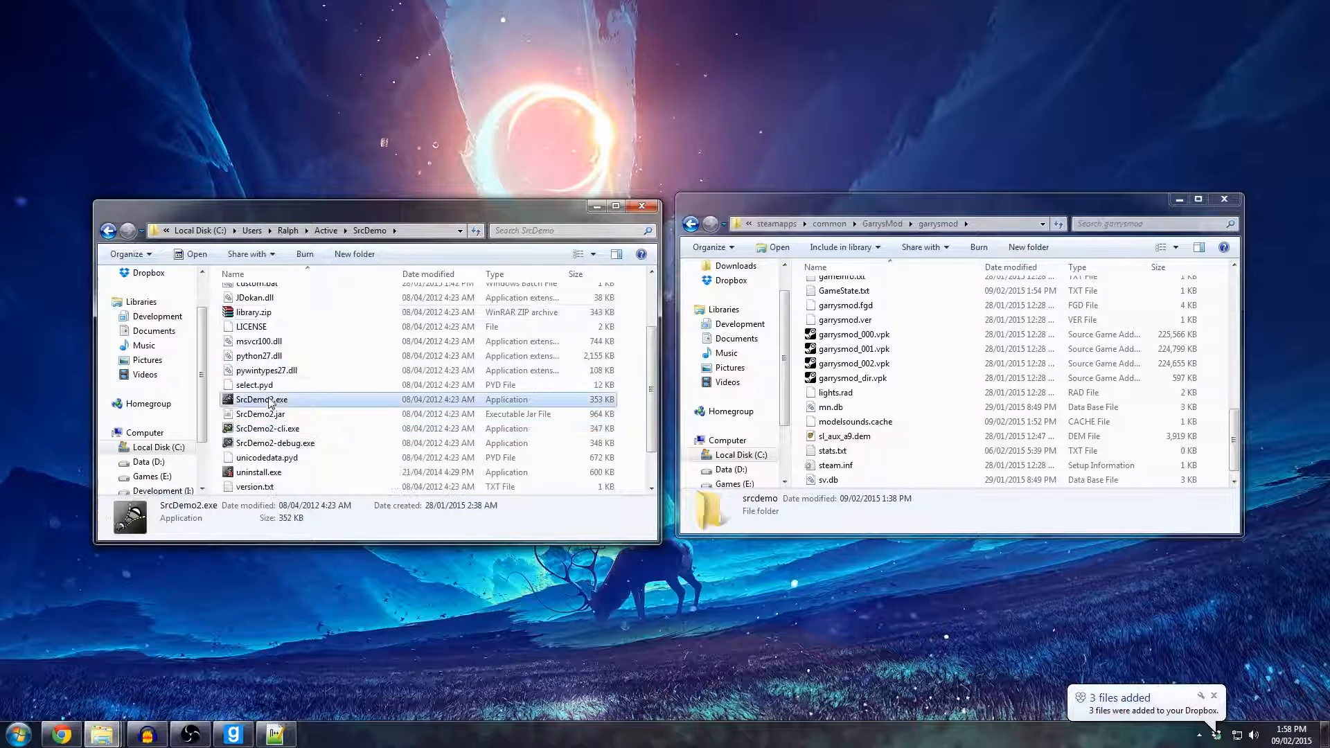
click(275, 431)
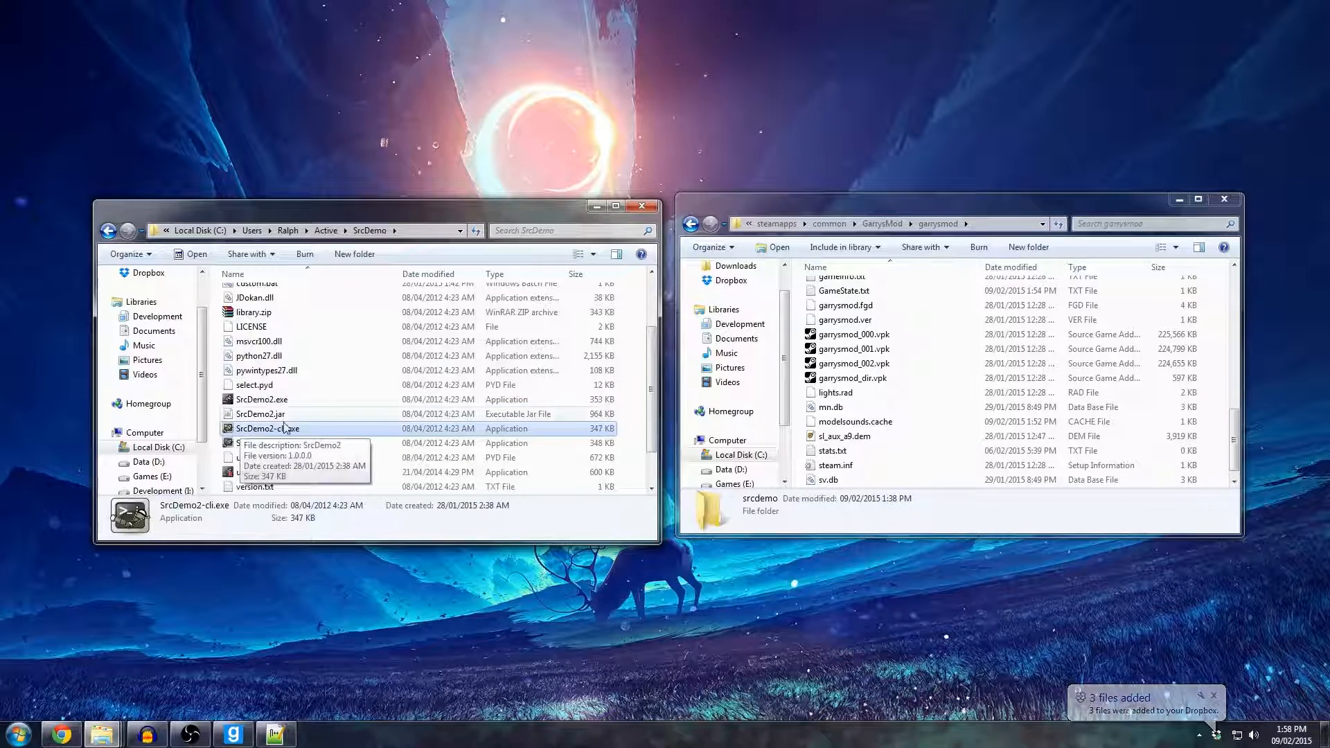
click(256, 416)
Open custom.bat in the SrcDemo folder for editing.
scroll(256, 422, up, 2)
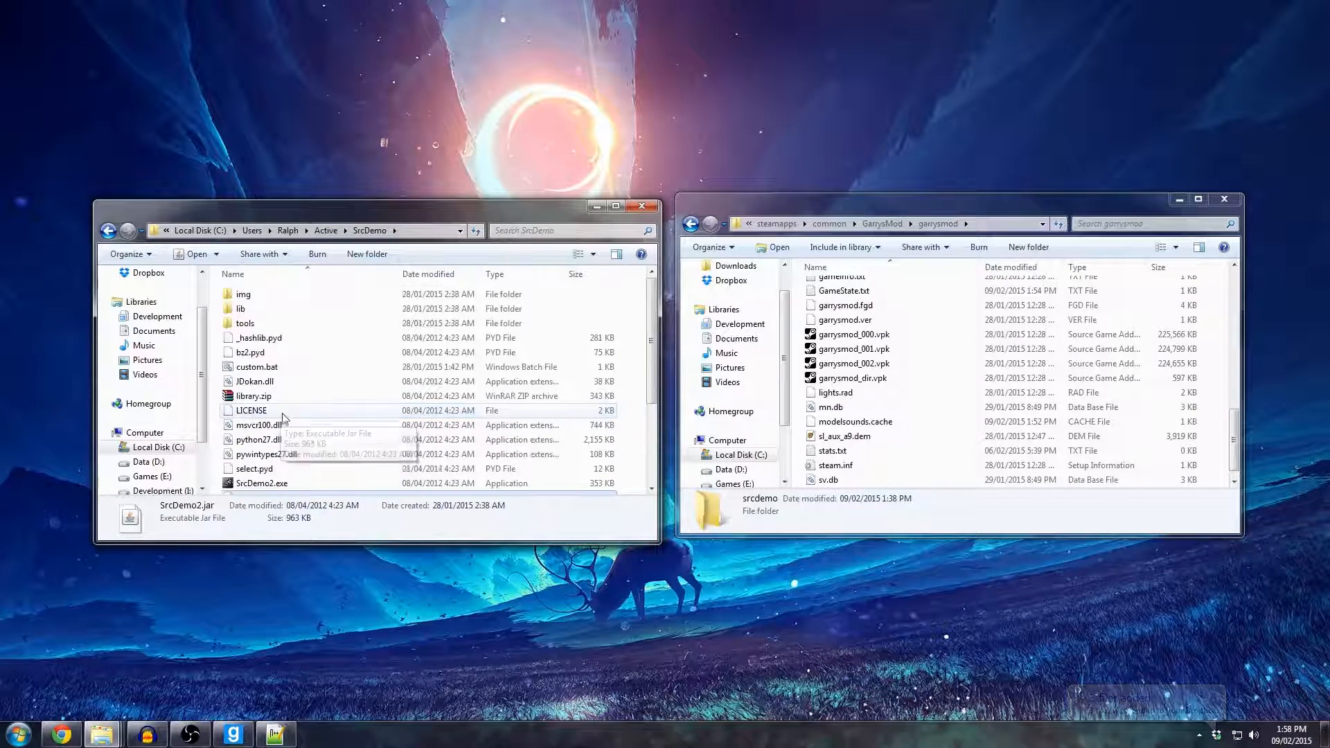
right_click(231, 374)
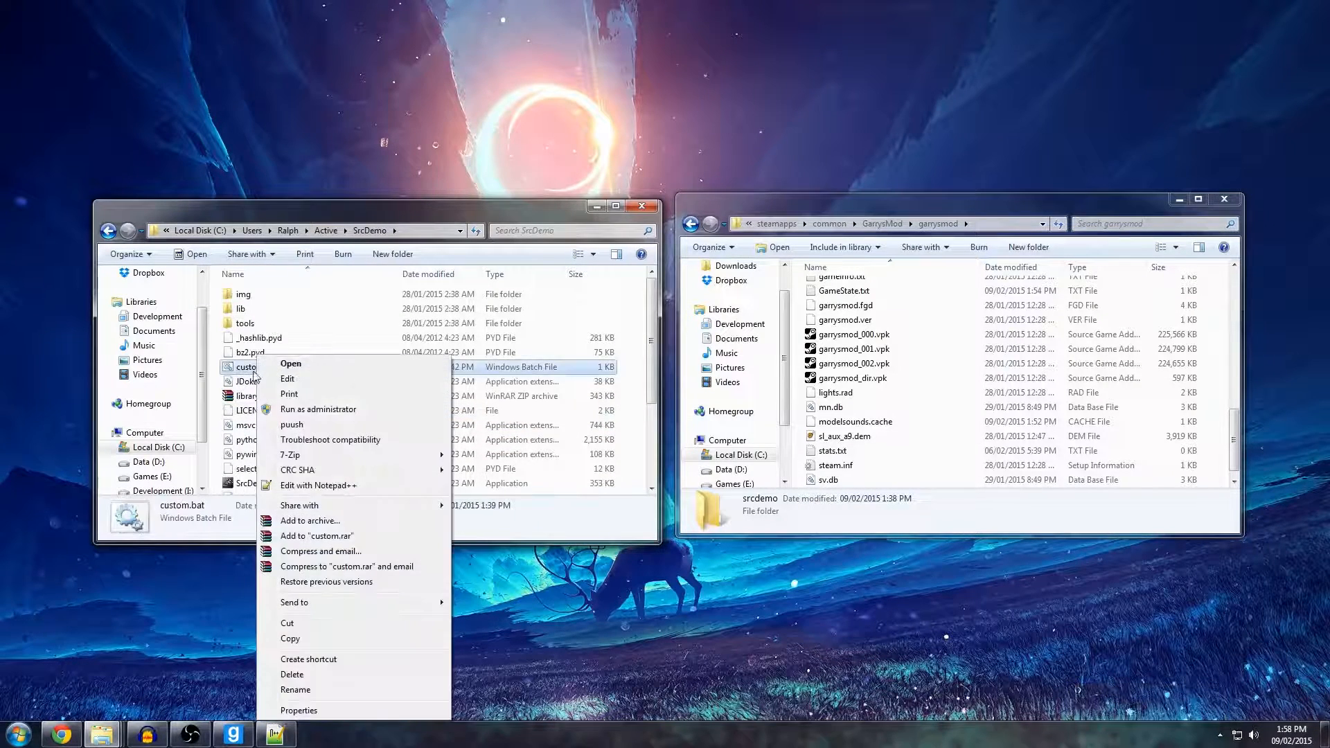
click(303, 379)
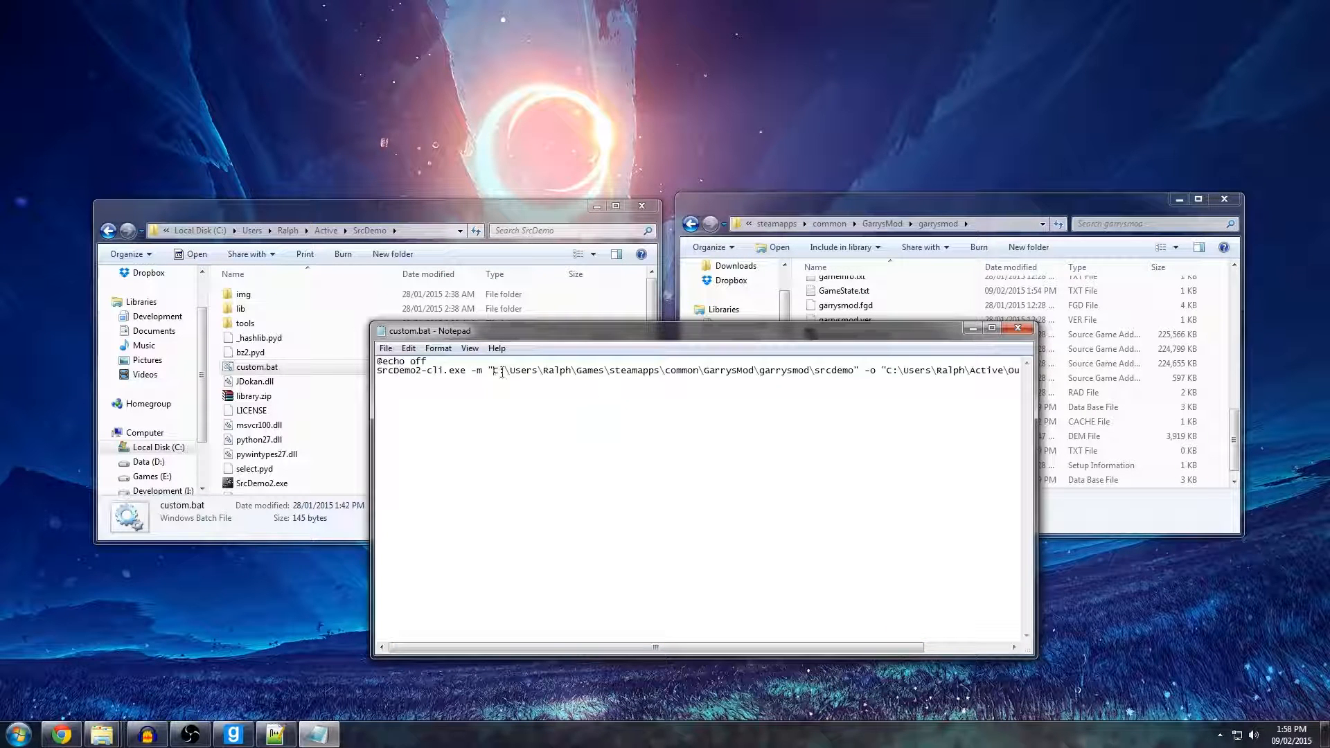
Check the -m source path in custom.bat against the srcdemo folder inside garrysmod.
drag(505, 374, 854, 381)
drag(853, 336, 674, 331)
click(937, 379)
scroll(914, 392, up, 3)
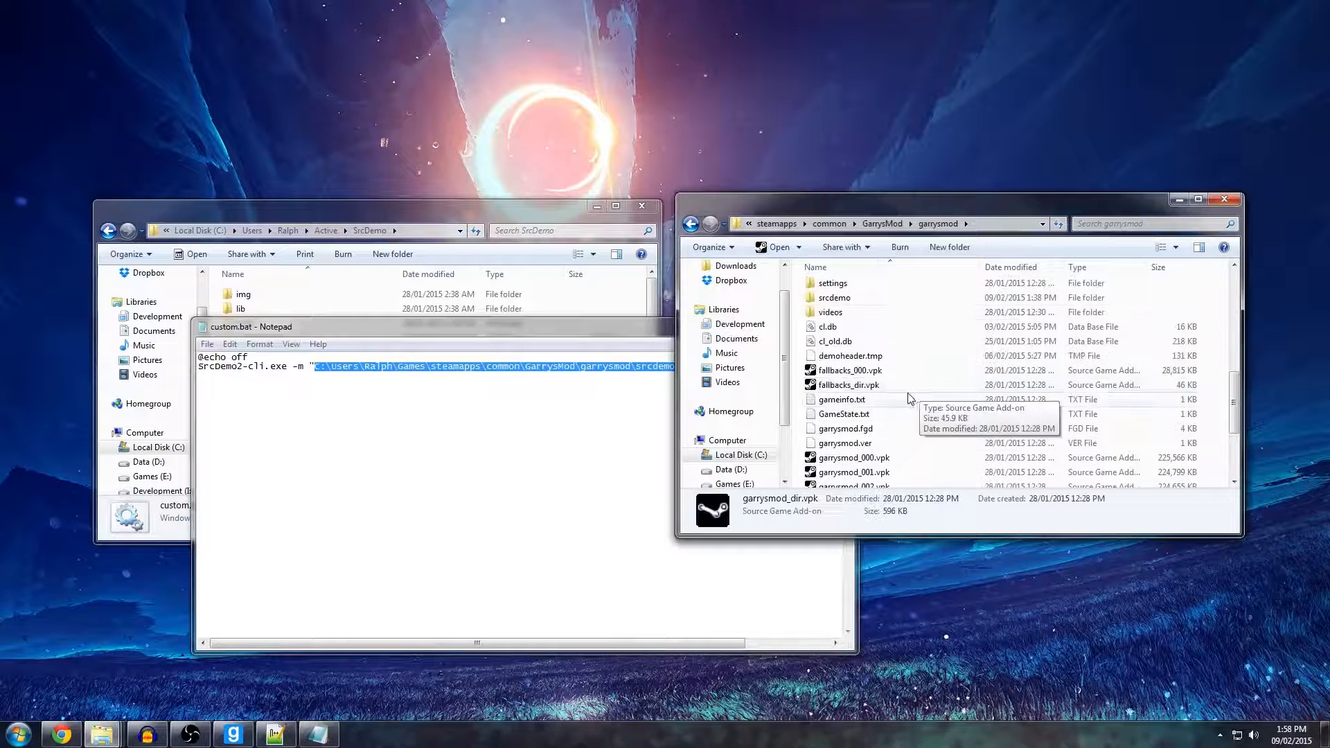
double_click(851, 298)
click(938, 224)
drag(547, 368, 536, 367)
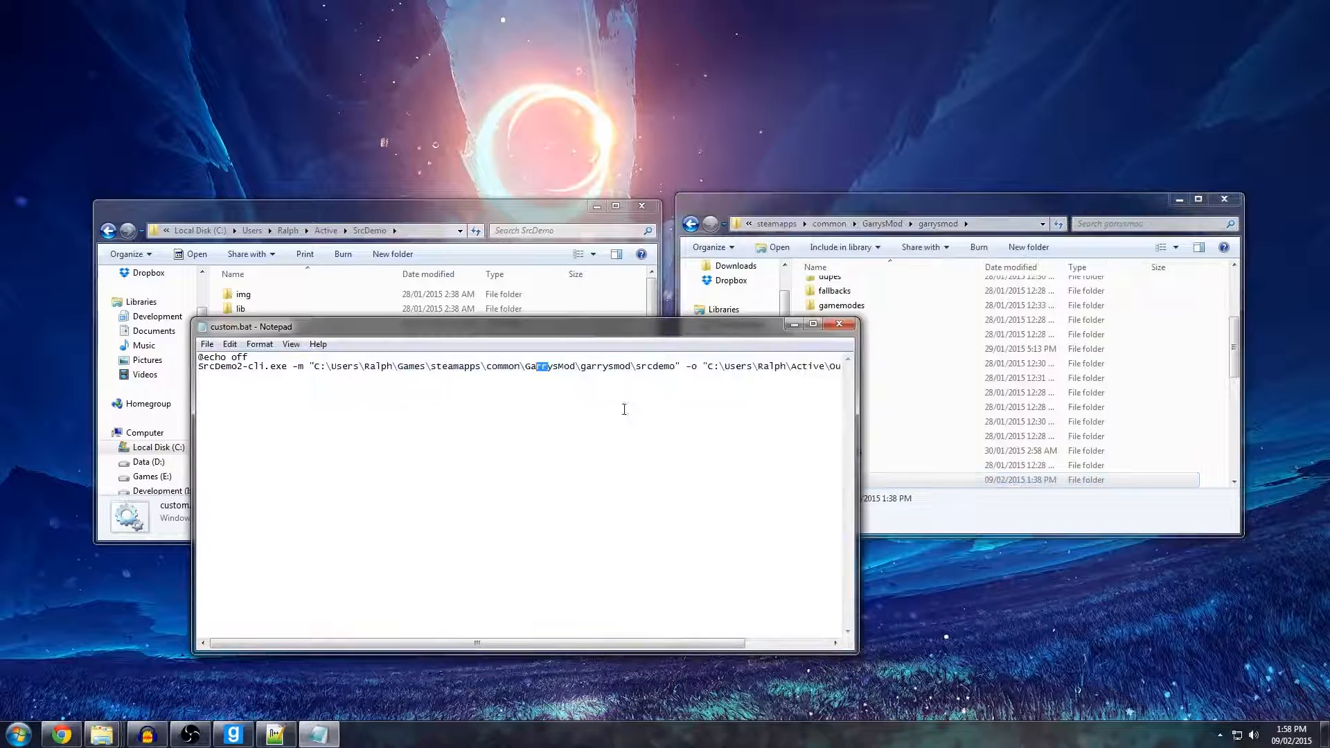
Examine the -o output path and the -v and -b options at the end of the custom.bat command.
drag(607, 643, 691, 646)
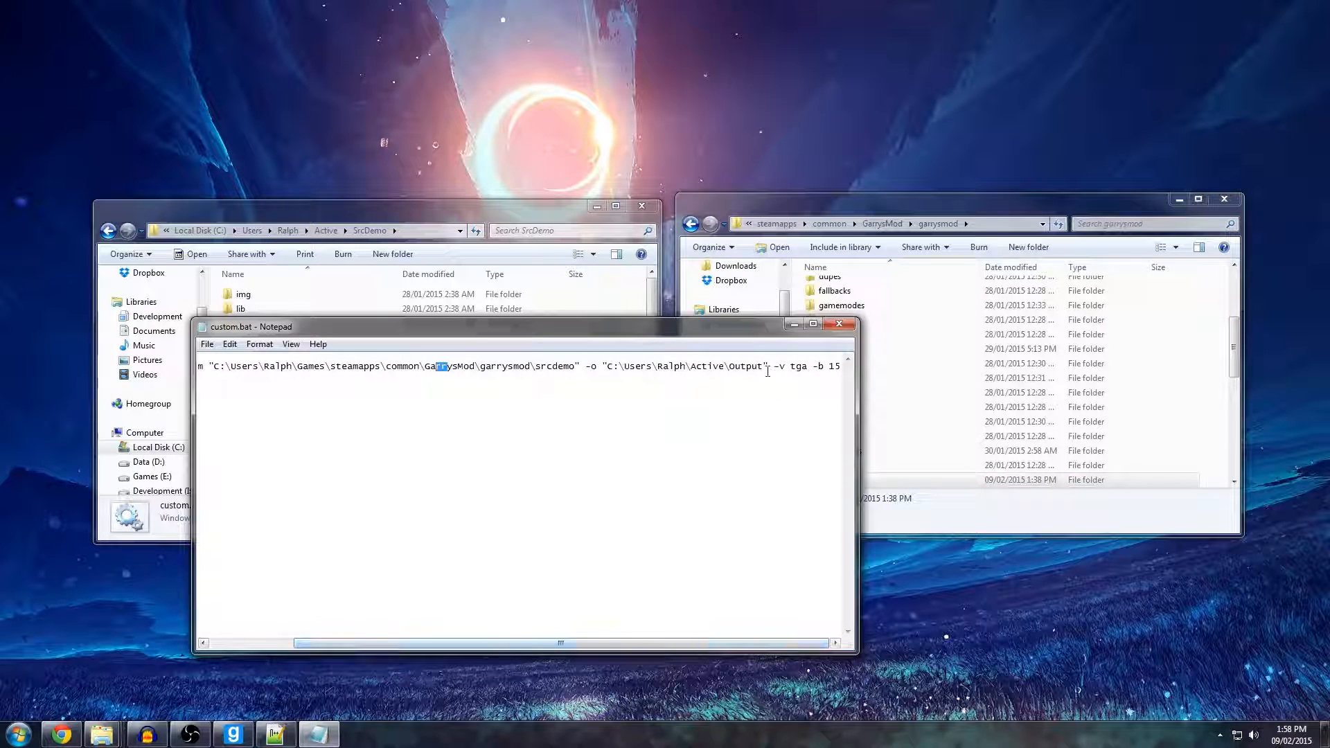
drag(764, 365, 615, 363)
click(614, 363)
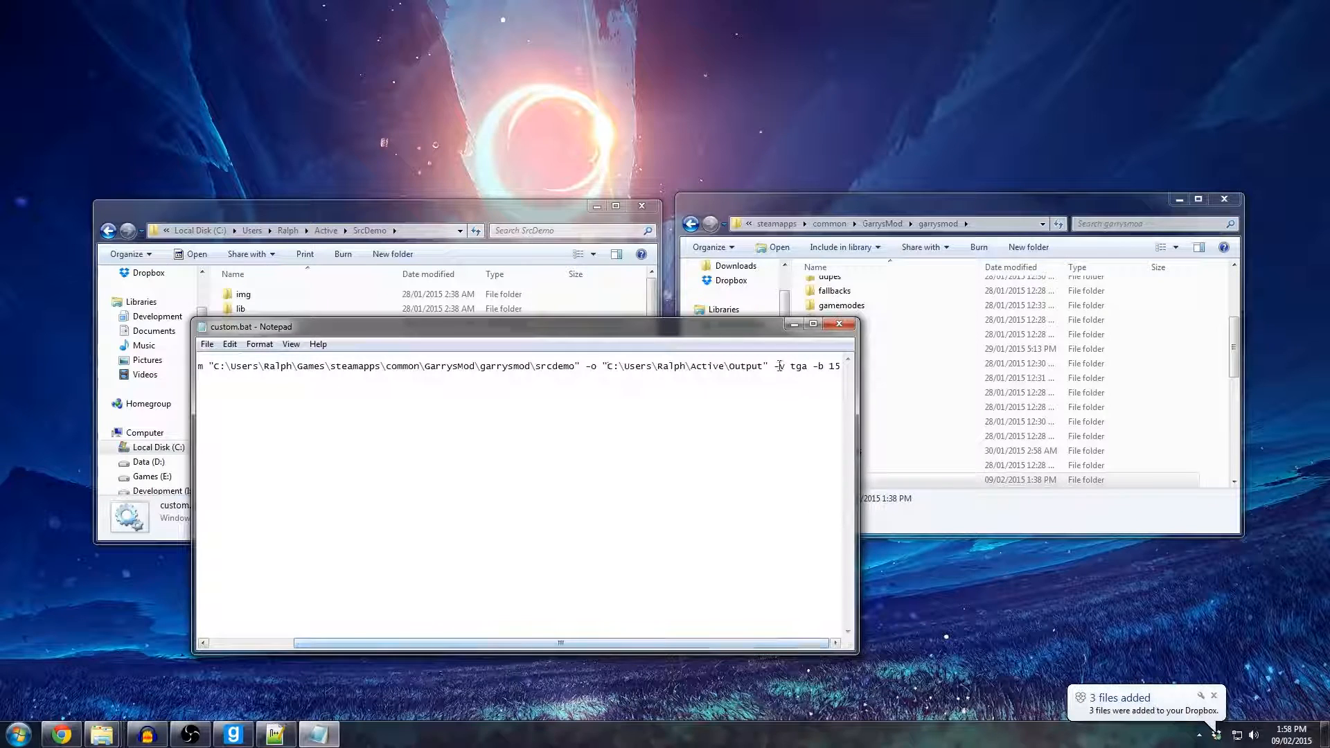
drag(799, 368, 841, 368)
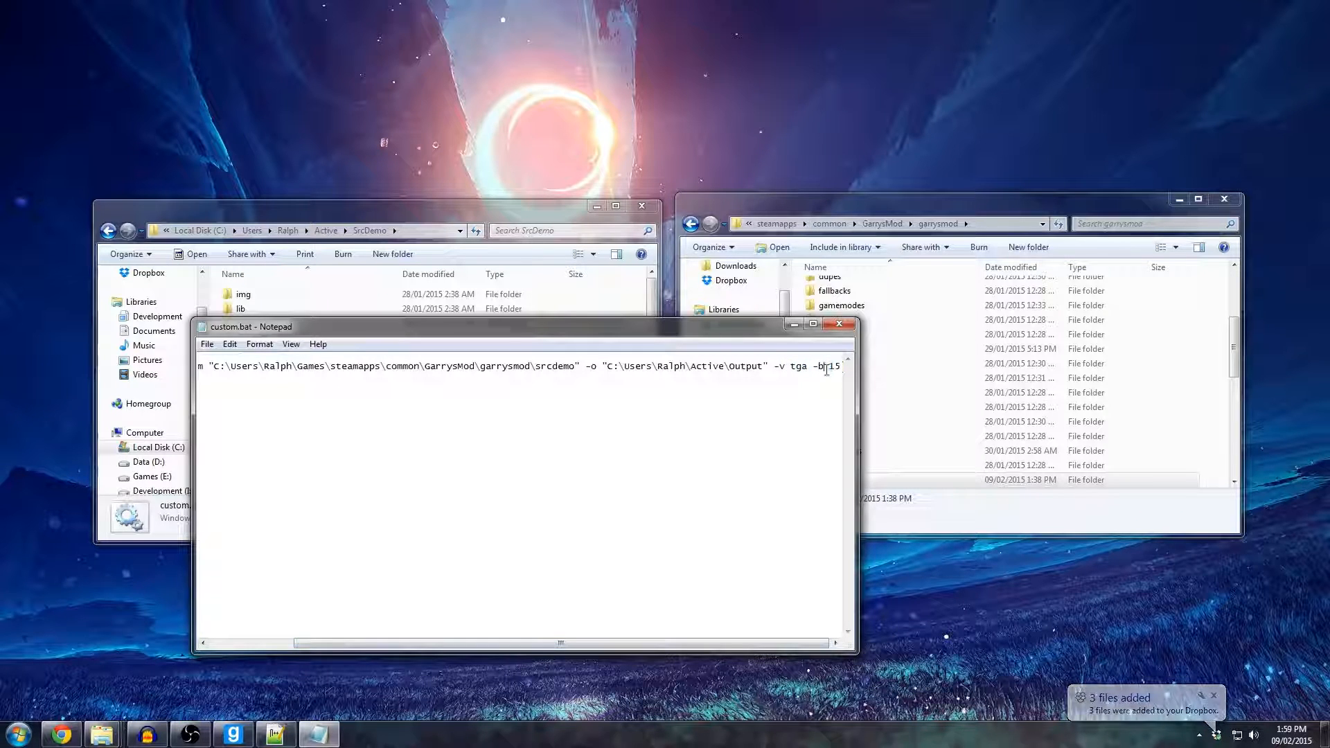
Review the SrcDemo2-cli.exe call at the start of the command and close custom.bat without changes.
drag(584, 325, 845, 286)
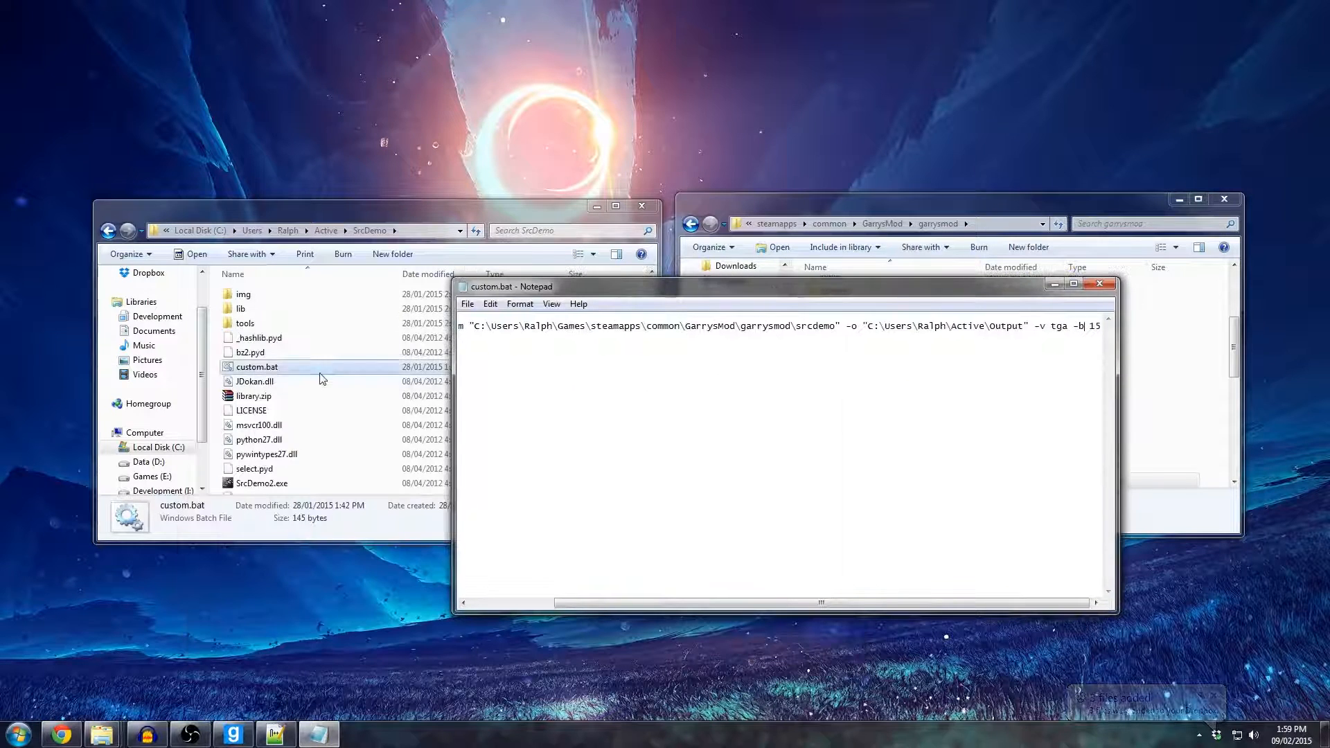
drag(727, 608, 644, 607)
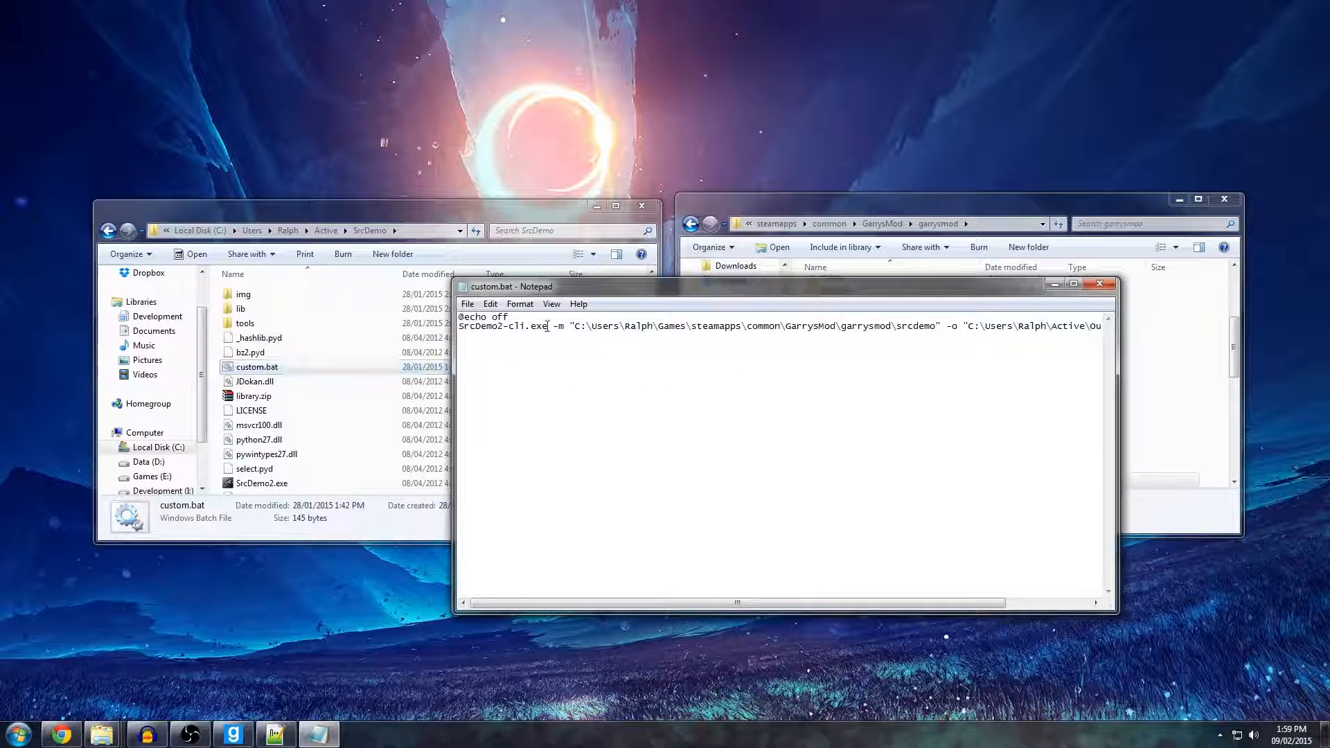
mouse_move(547, 325)
mouse_down()
mouse_move(463, 339)
mouse_move(546, 352)
mouse_up()
click(1099, 284)
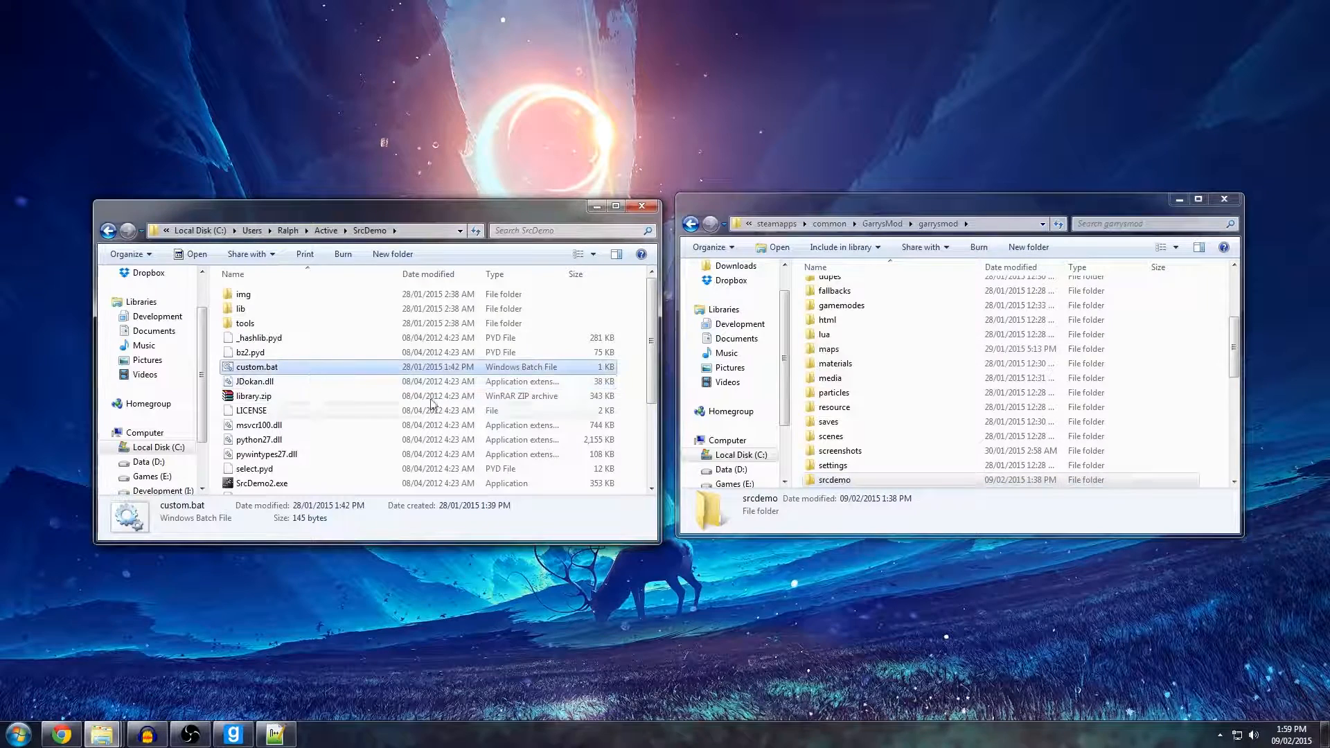
Return to Active, open the Output folder and cut all the rendered PNG frames.
scroll(567, 421, down, 1)
click(328, 231)
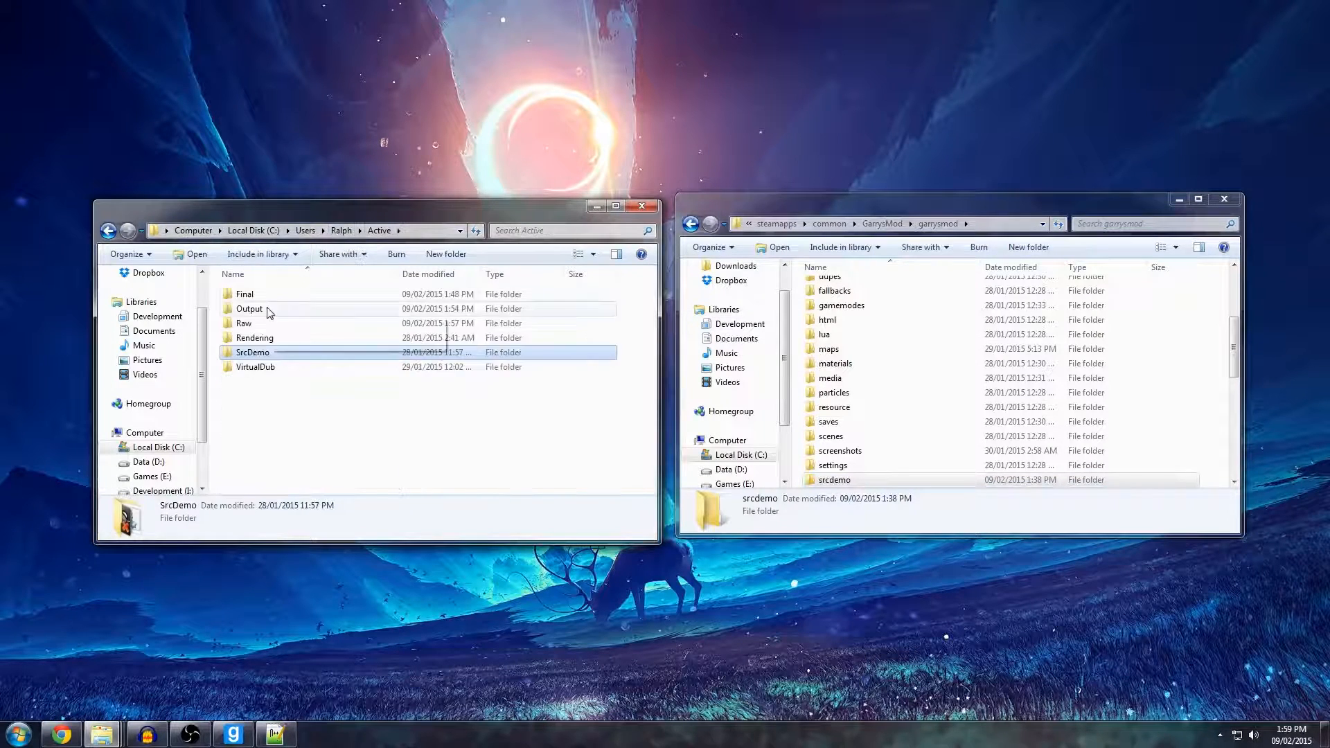
double_click(250, 309)
click(223, 318)
key(ctrl+a)
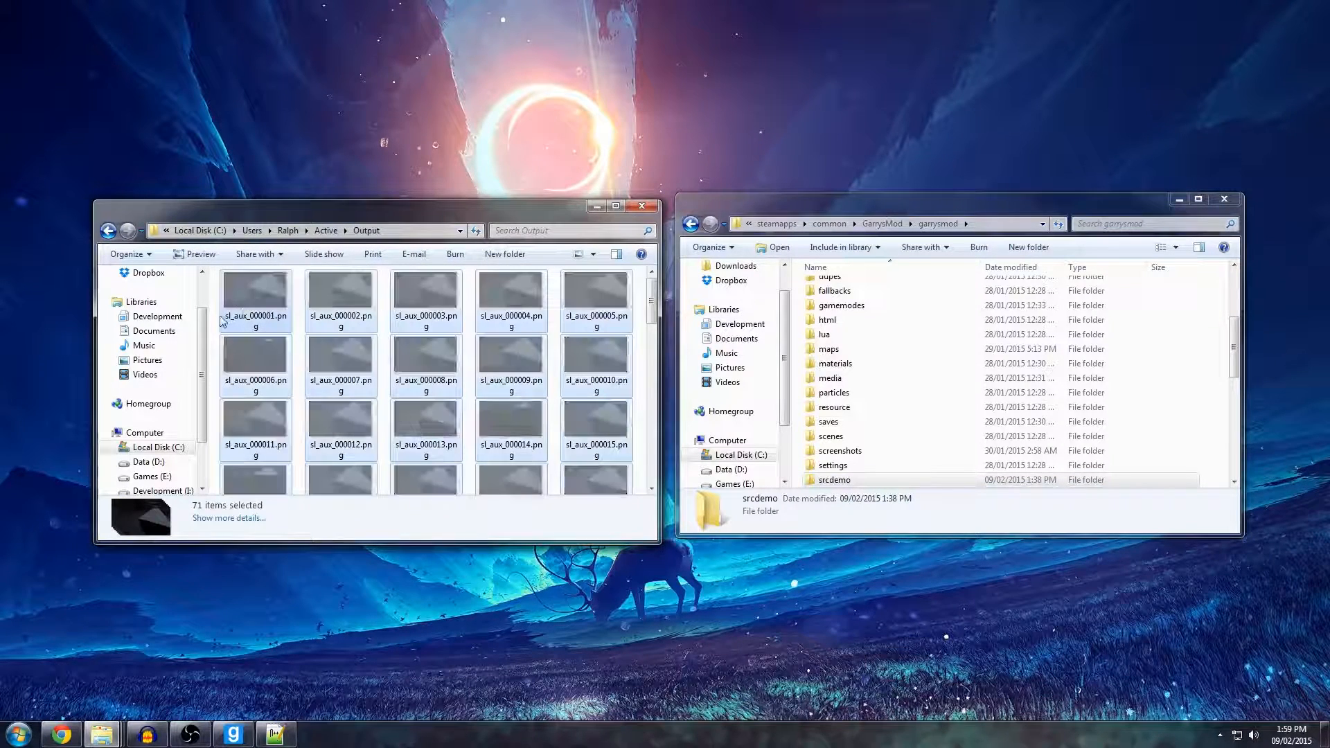
Create a new folder named B1 inside Output.
right_click(216, 320)
mouse_move(318, 503)
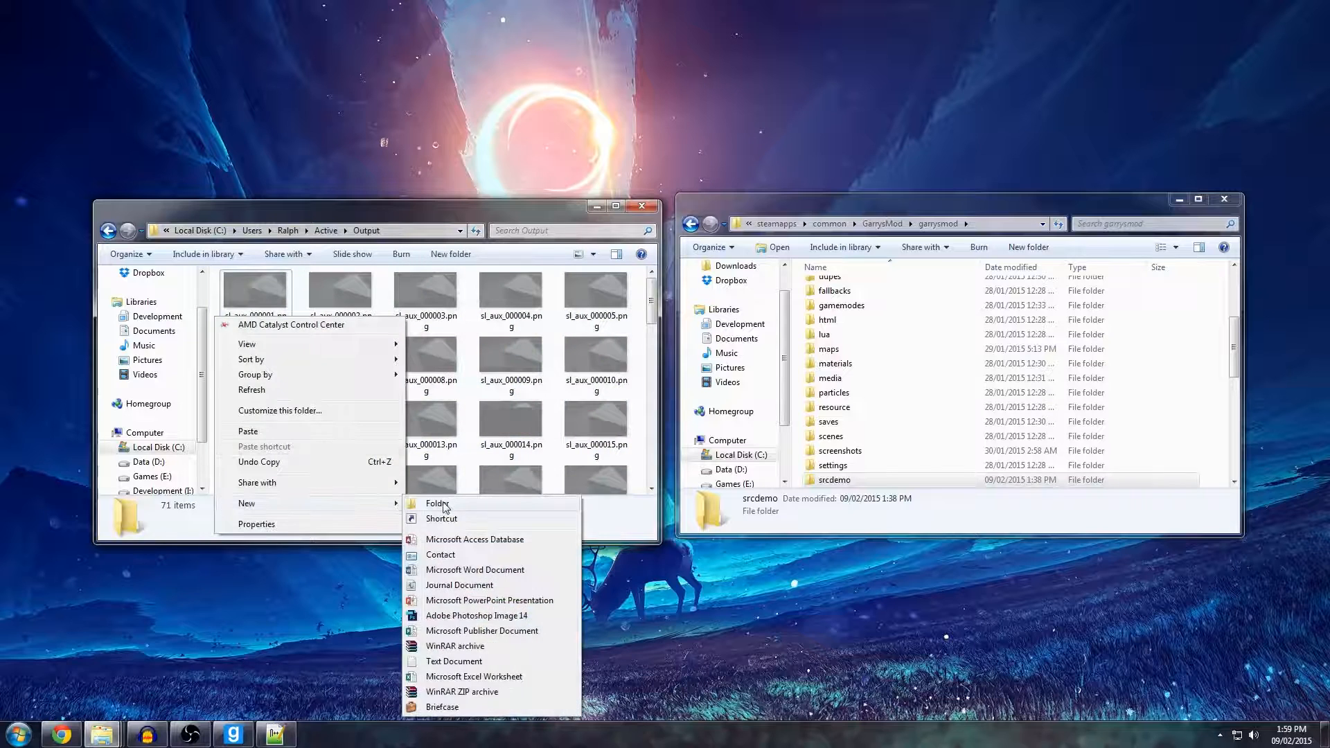
click(444, 506)
text(B1)
key(Return)
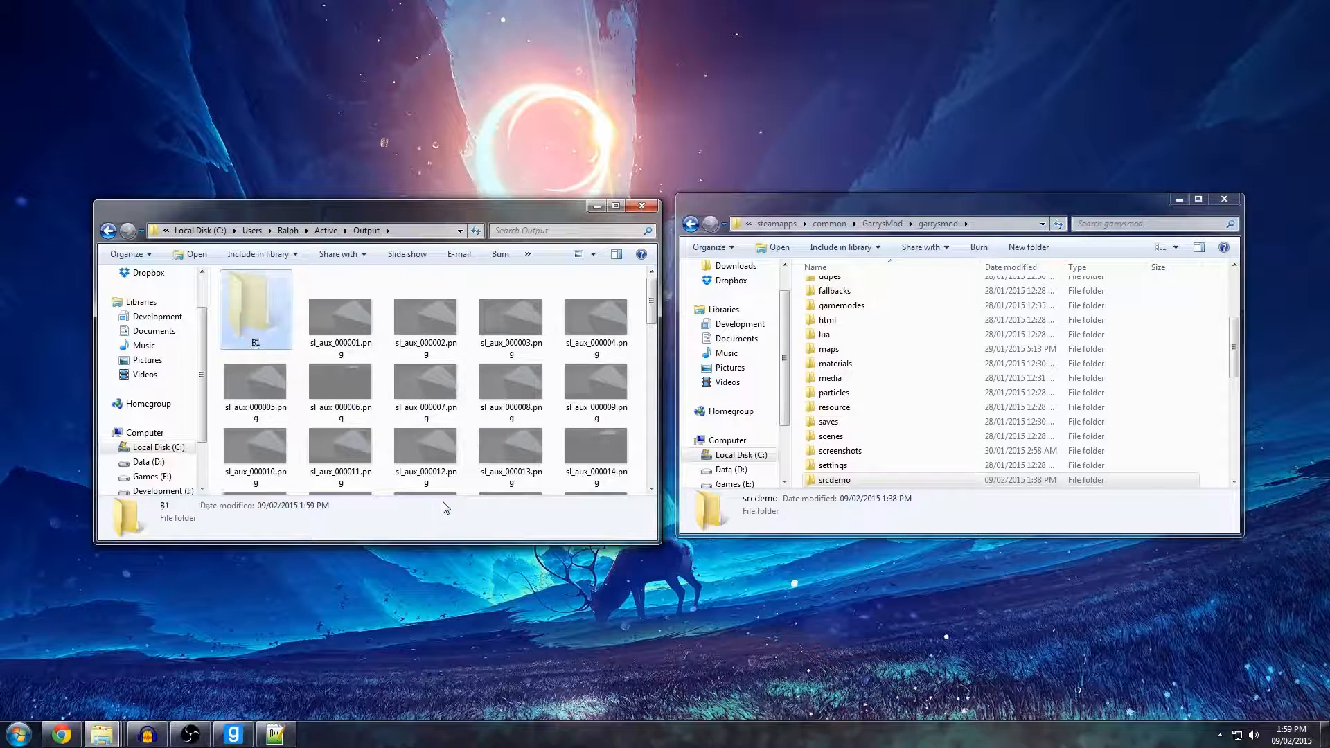
Paste the cut frames into the B1 folder and go back to the Active folder.
key(Return)
key(ctrl+v)
key(BackSpace)
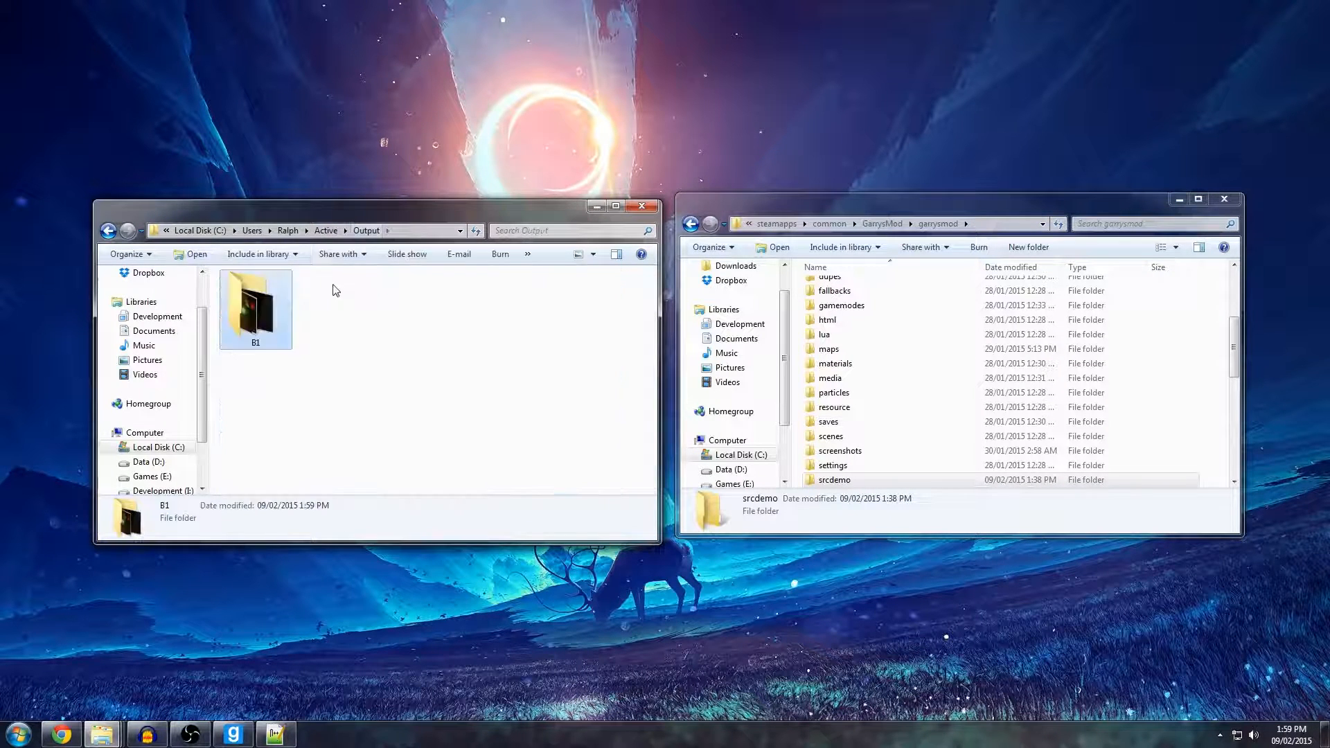
key(BackSpace)
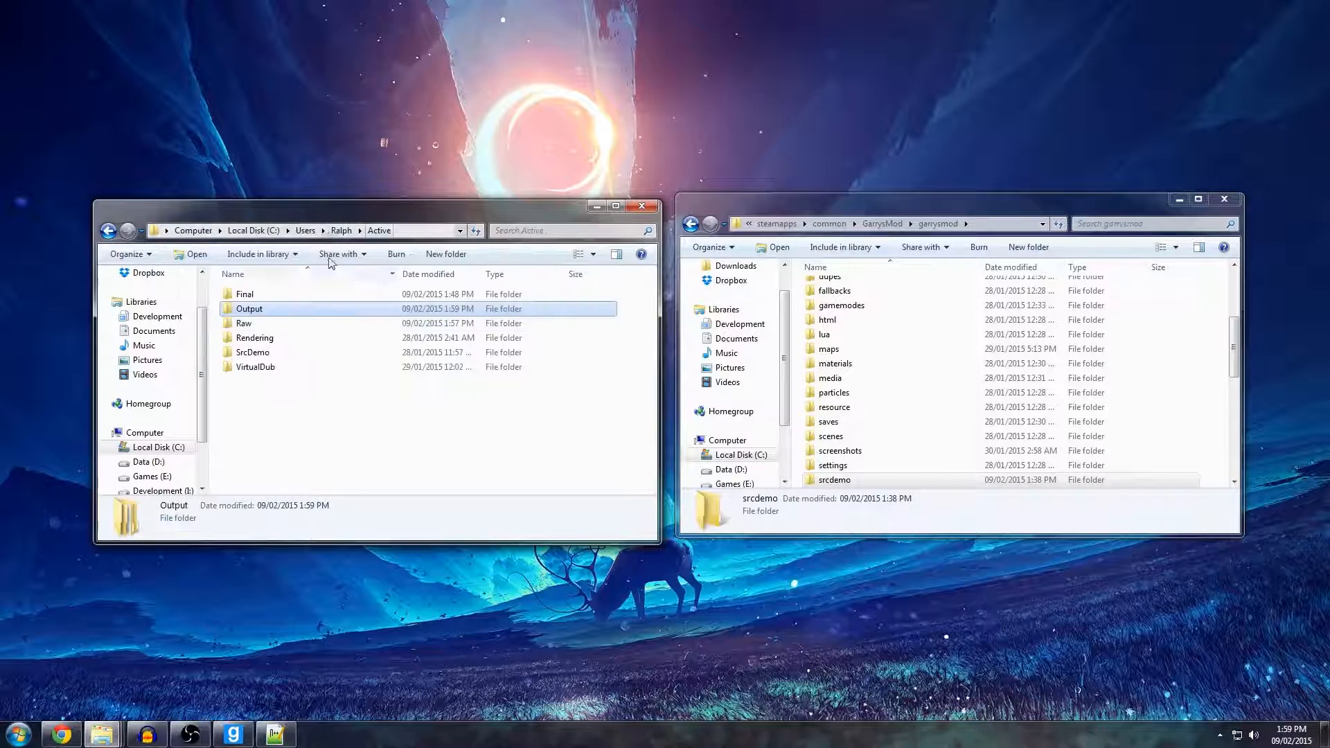
Run custom.bat from the SrcDemo folder and move its command window over the Active folder window.
double_click(256, 353)
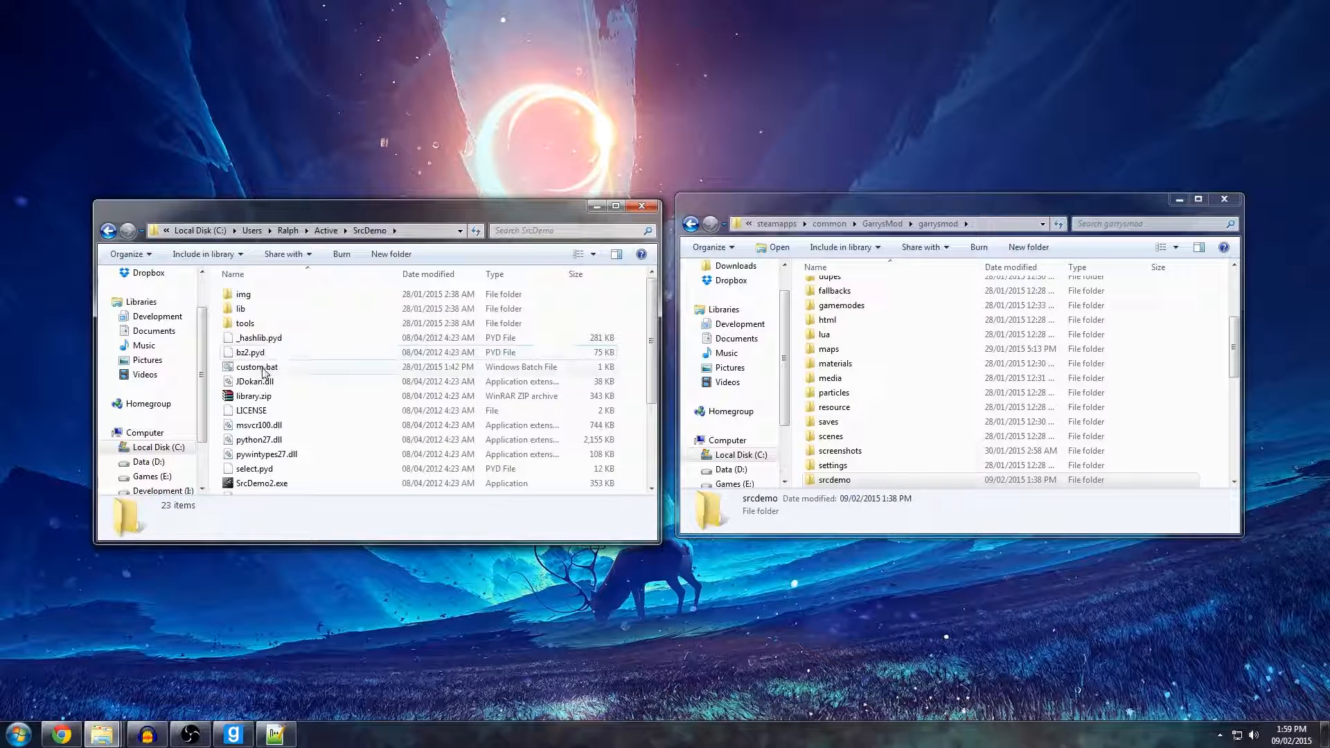
click(264, 370)
double_click(263, 370)
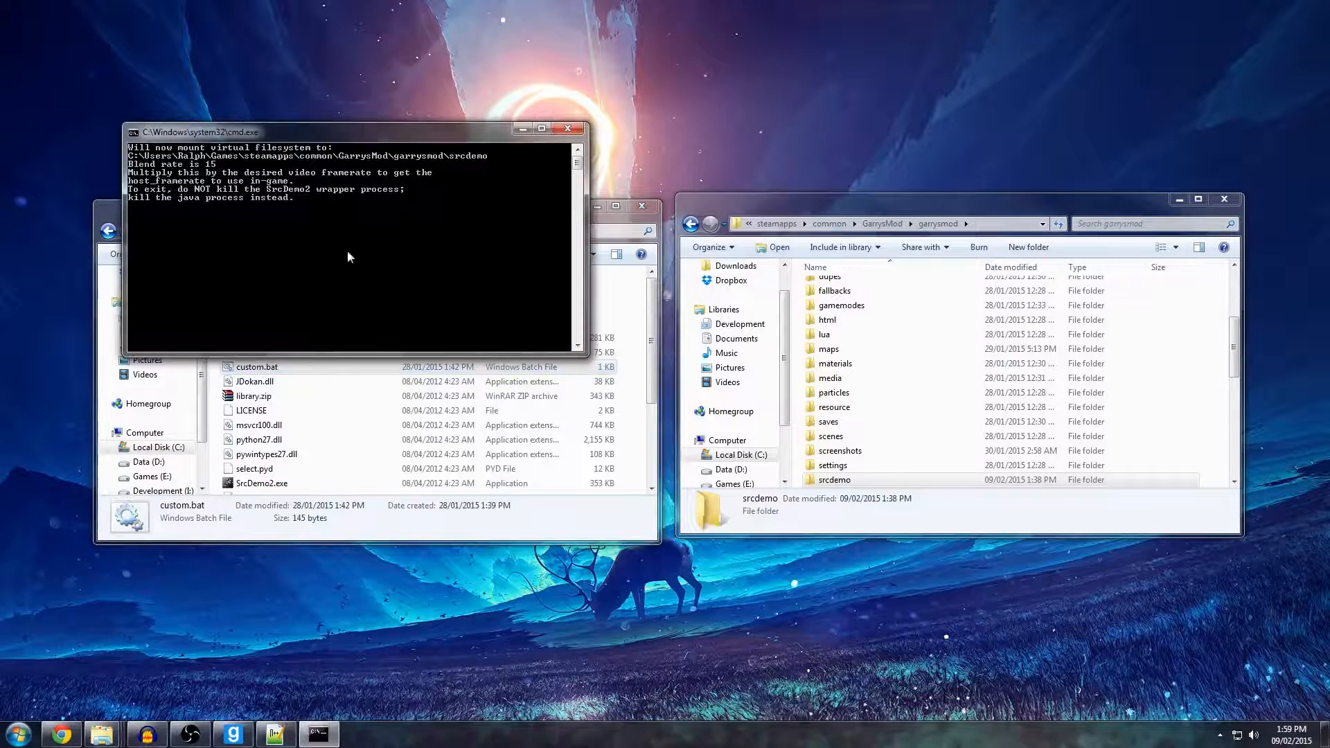
drag(279, 133, 356, 190)
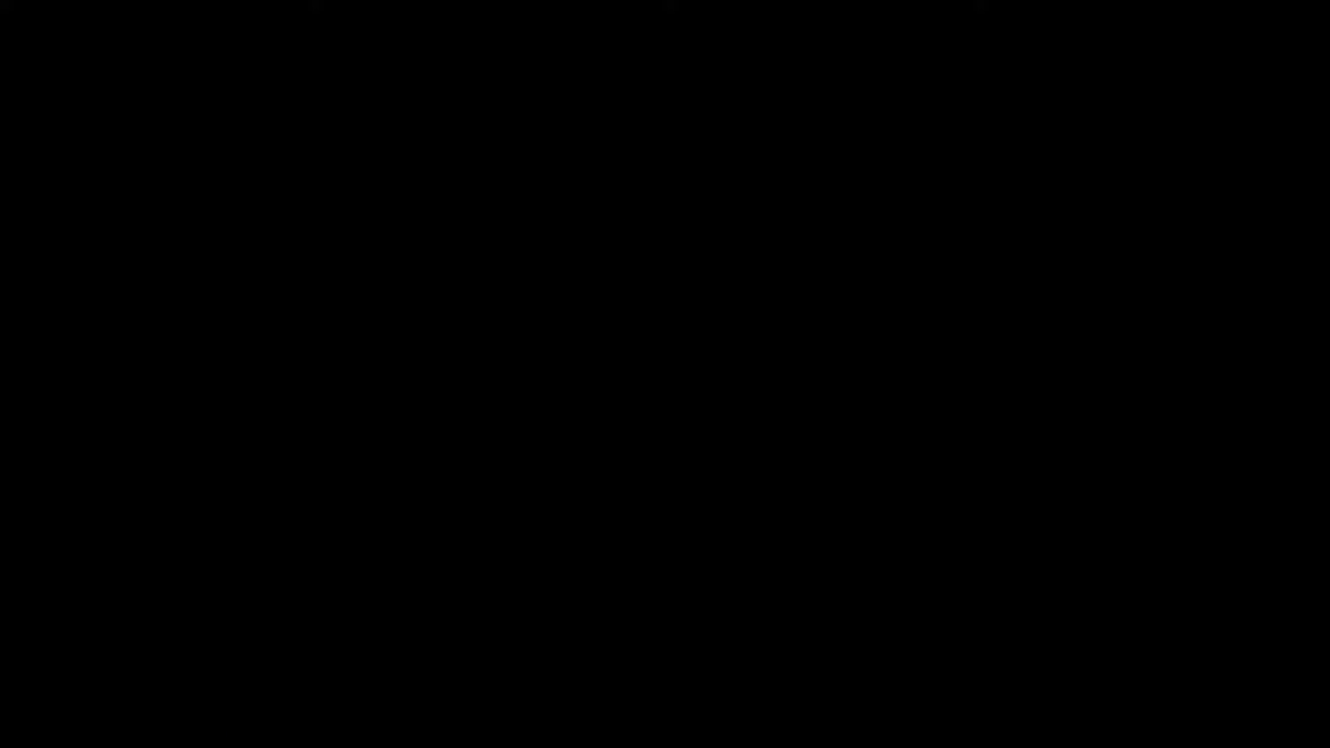
Stop the demo and the movie recording in the game console with stopdemo and endmovie.
key(grave)
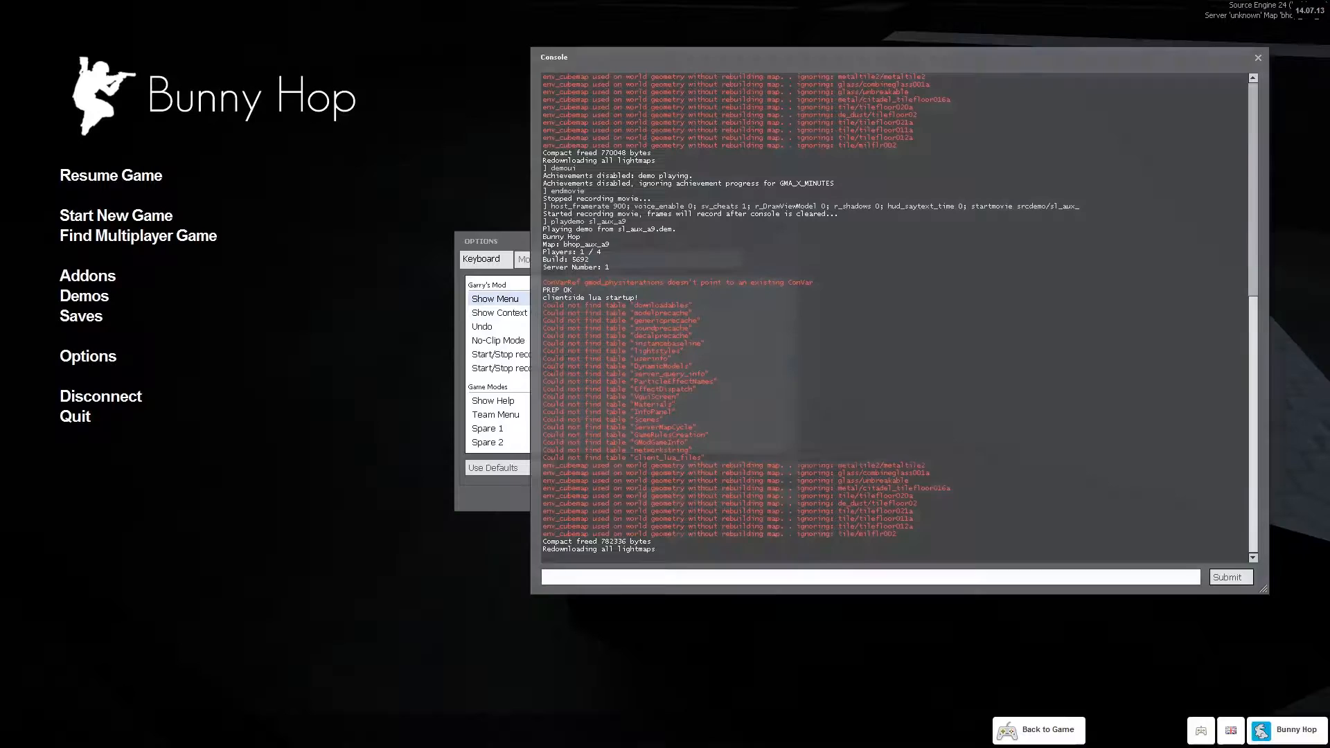
text(stopdemo)
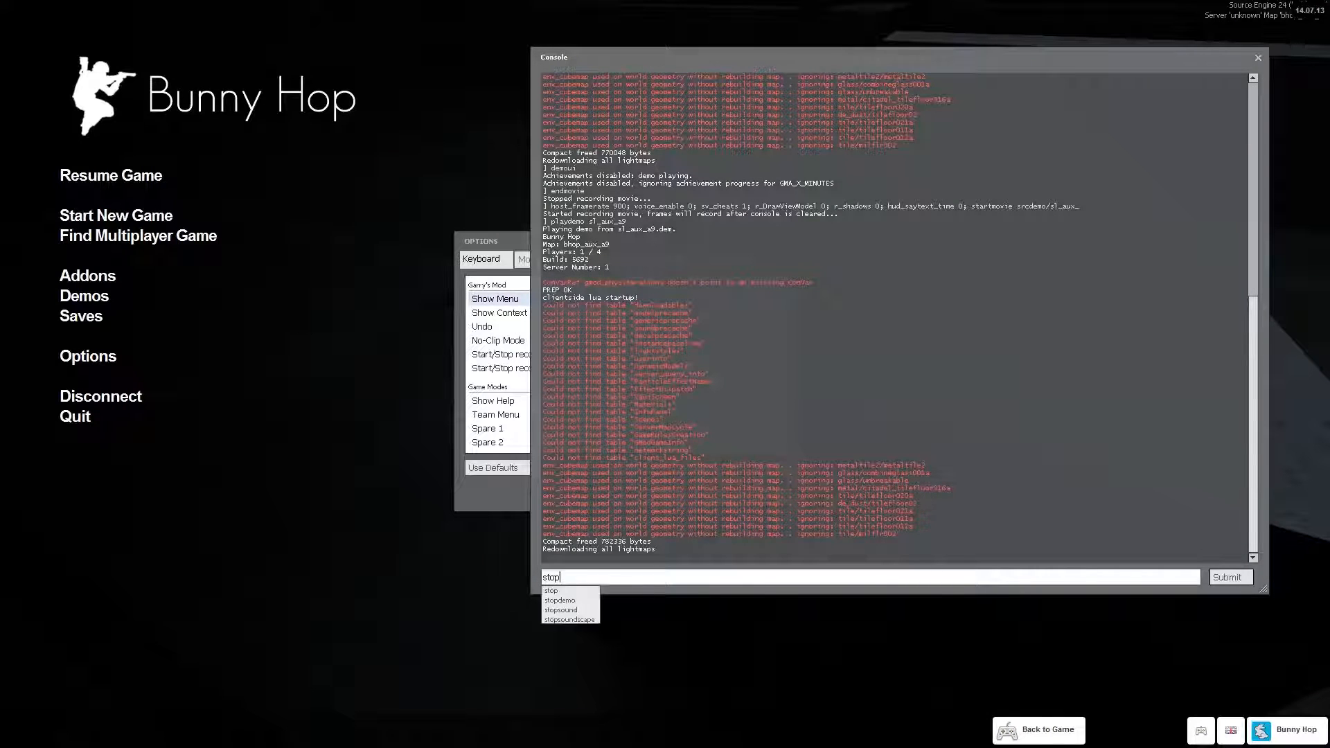
key(Return)
text(endmovie)
key(Return)
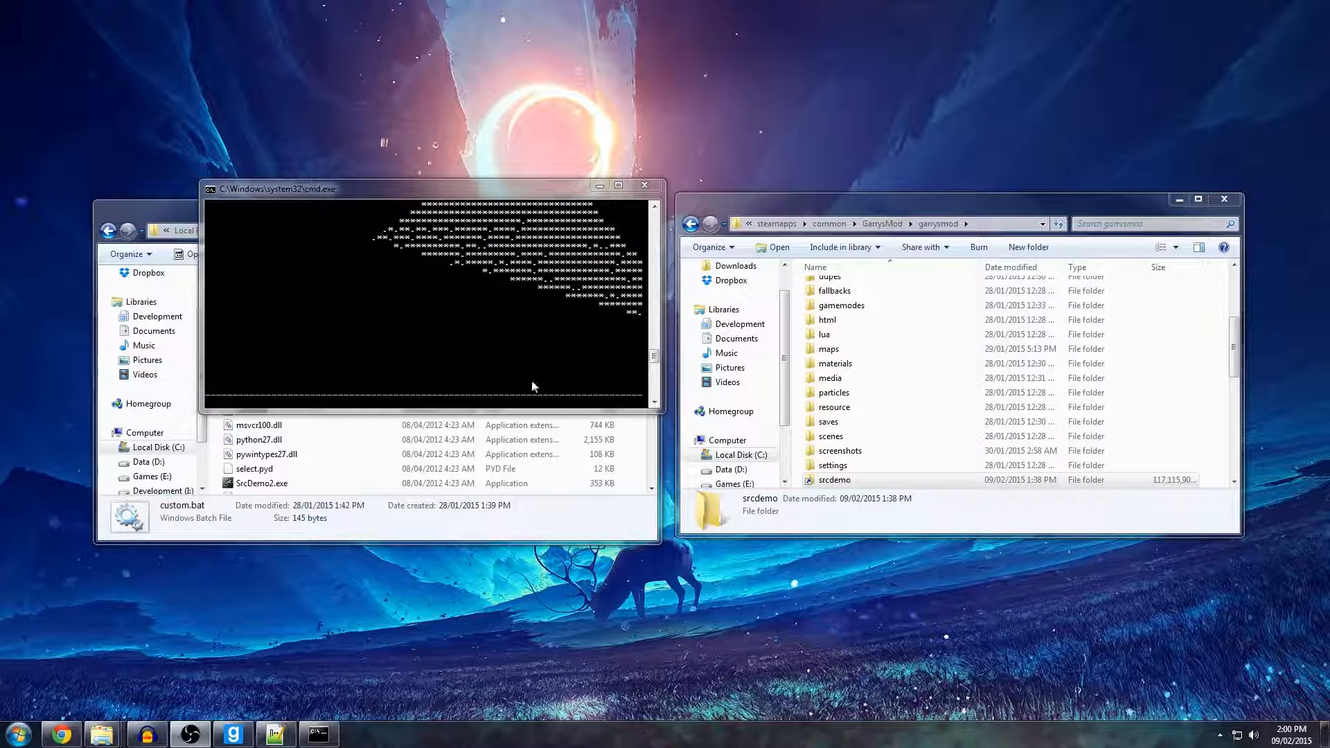
End the java.exe *32 process in Windows Task Manager and close Task Manager.
right_click(749, 735)
click(784, 700)
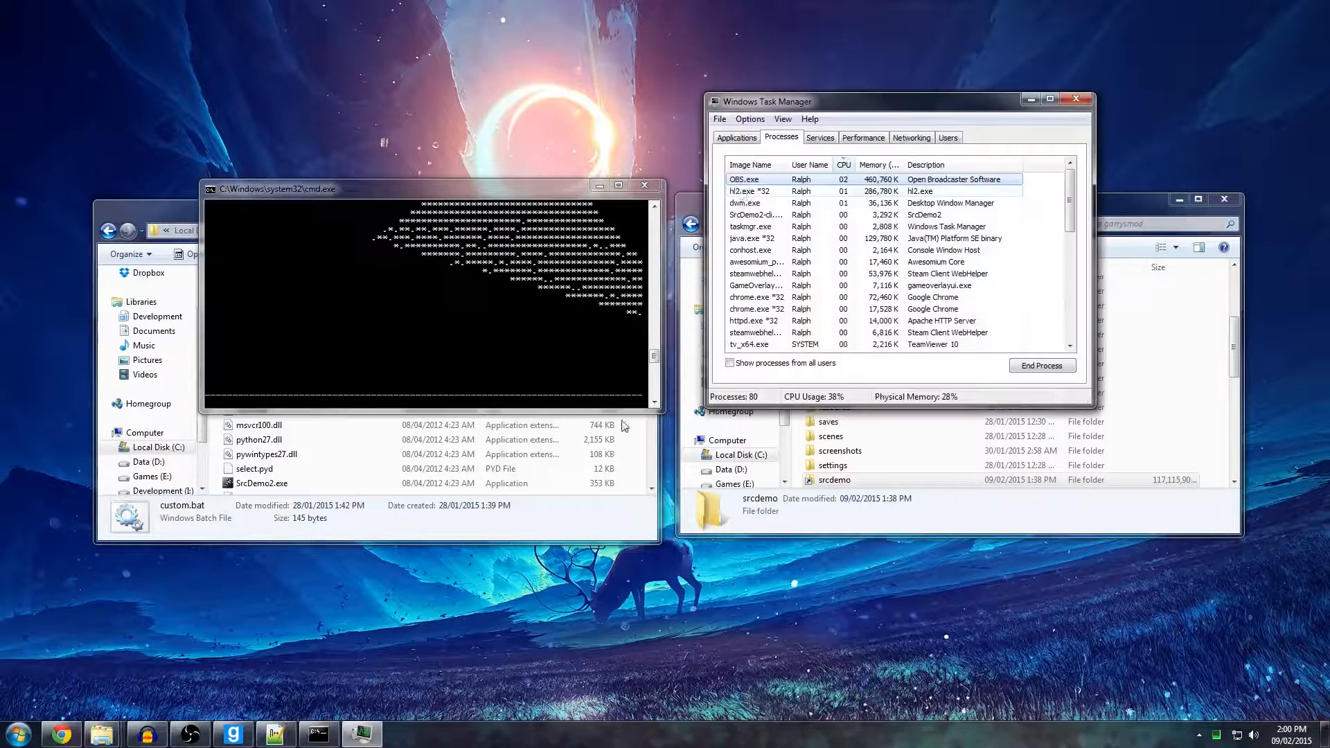
click(769, 202)
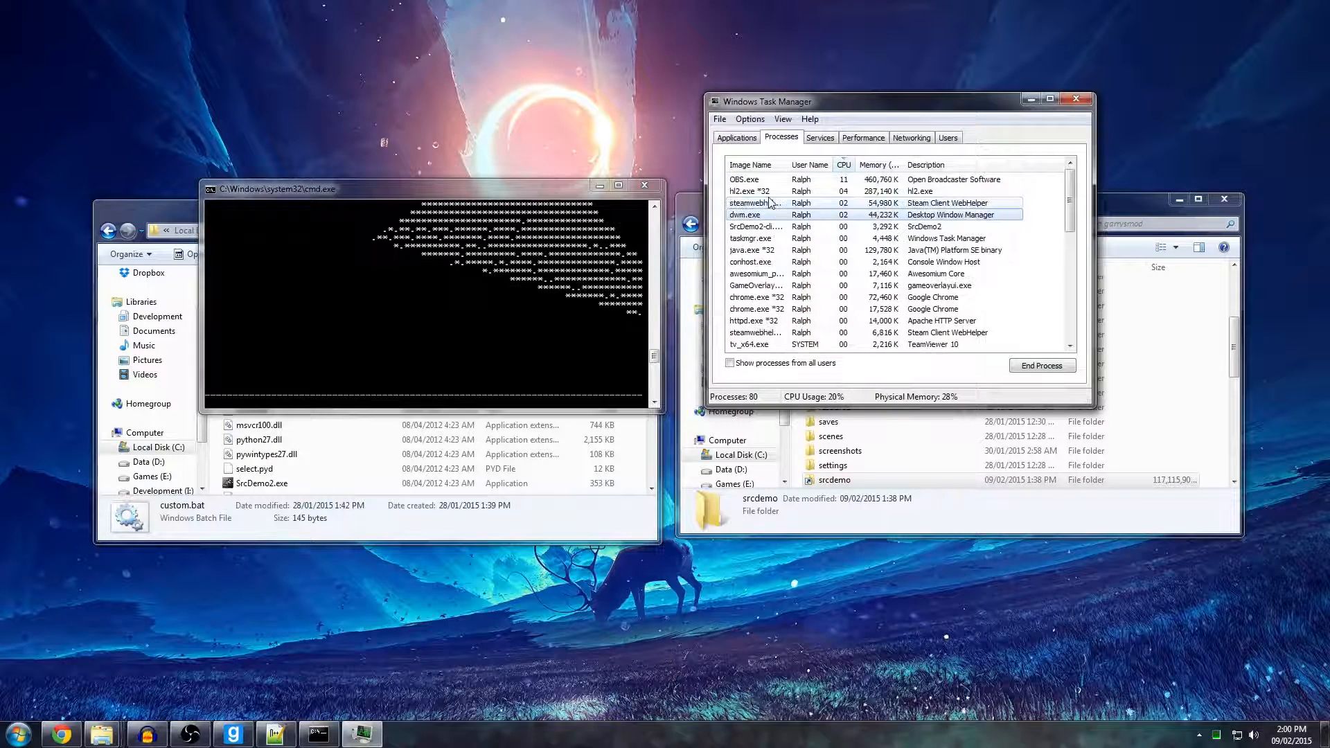
click(866, 261)
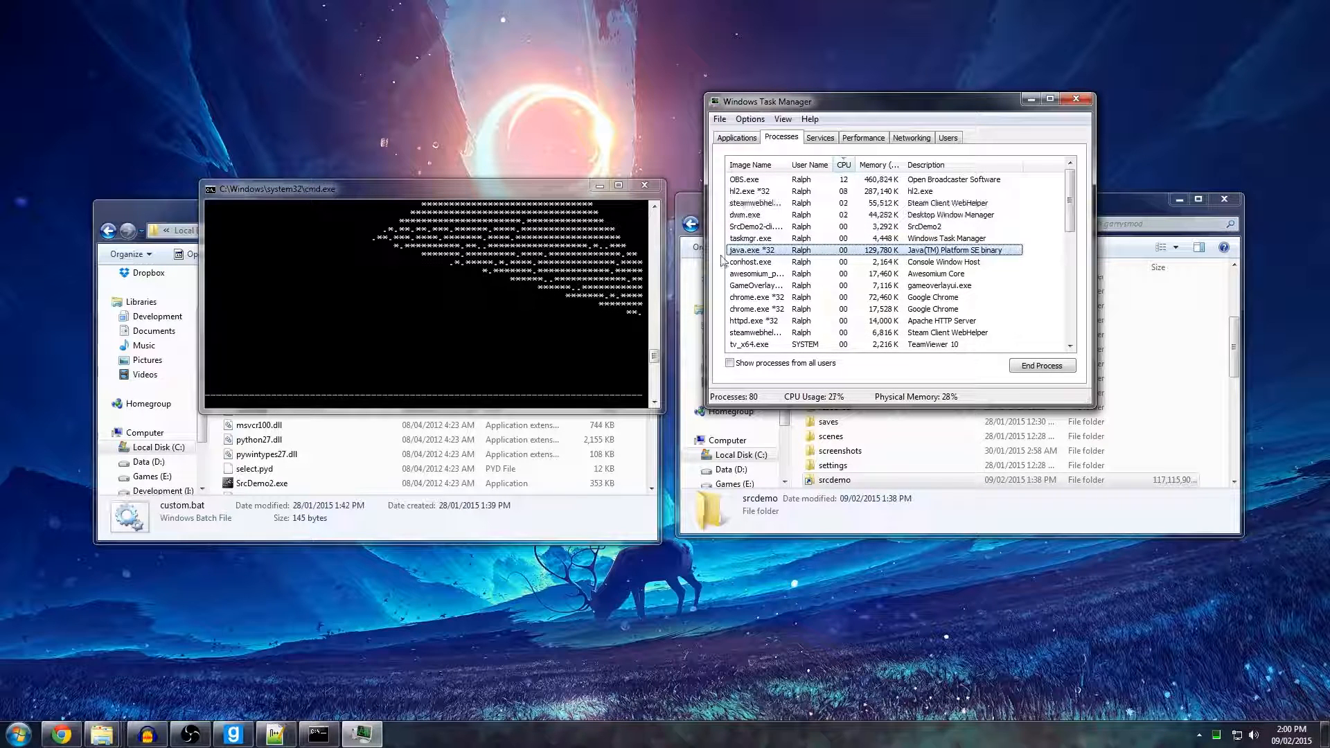
click(1038, 365)
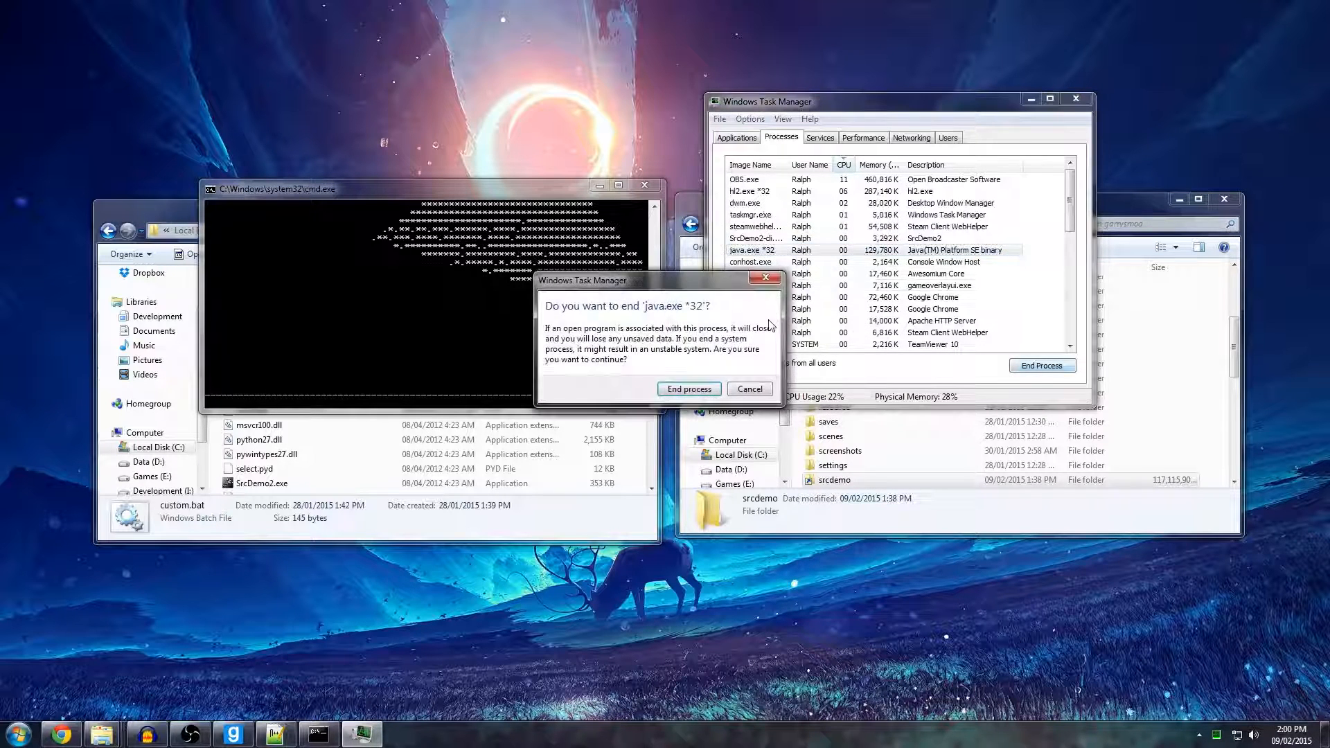
click(711, 390)
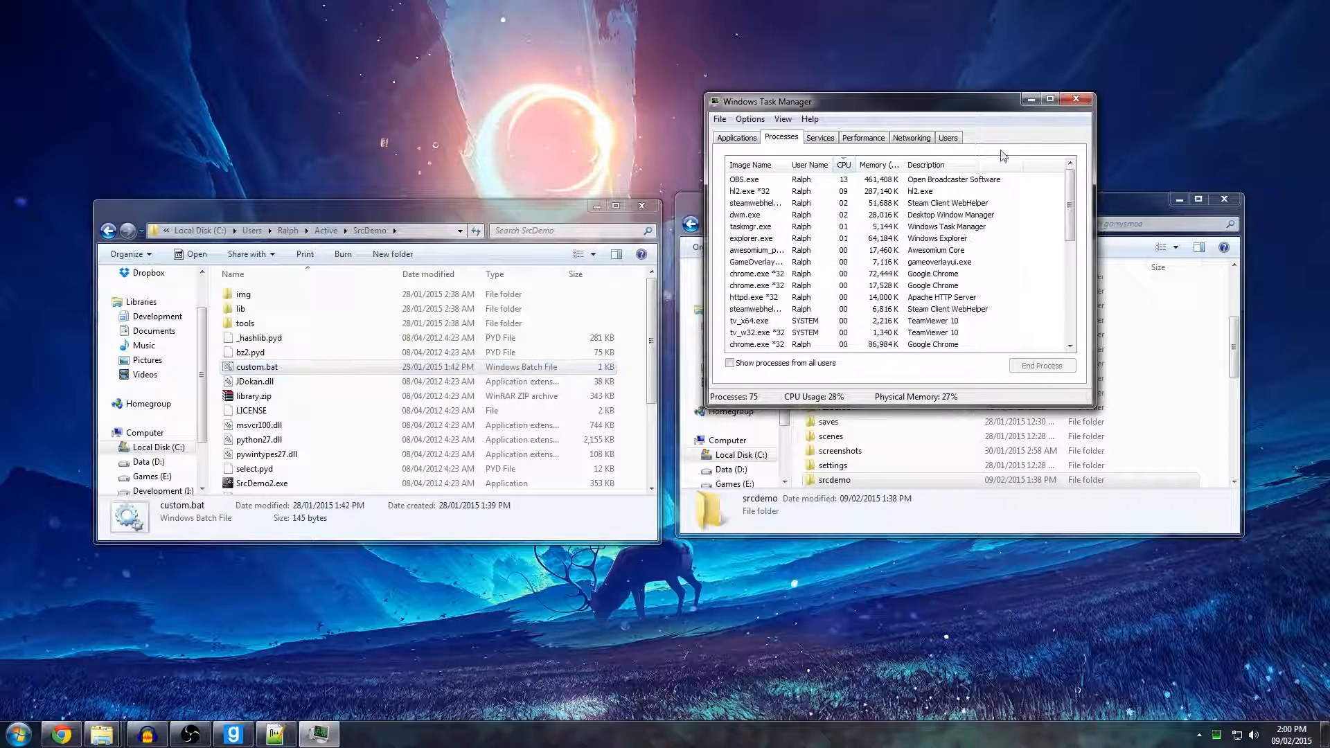
click(1076, 102)
Check the srcdemo folder inside the garrysmod folder and return to the garrysmod folder.
click(840, 362)
scroll(837, 381, down, 2)
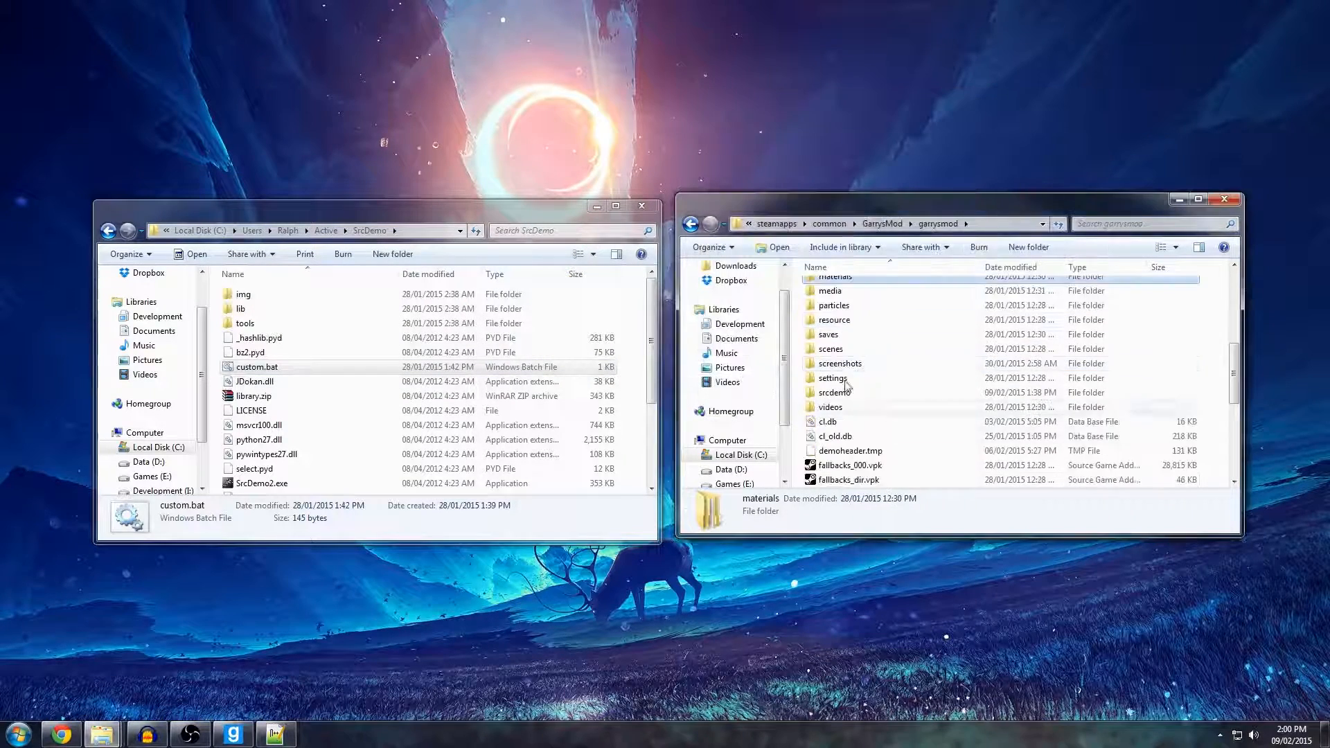
double_click(835, 395)
key(BackSpace)
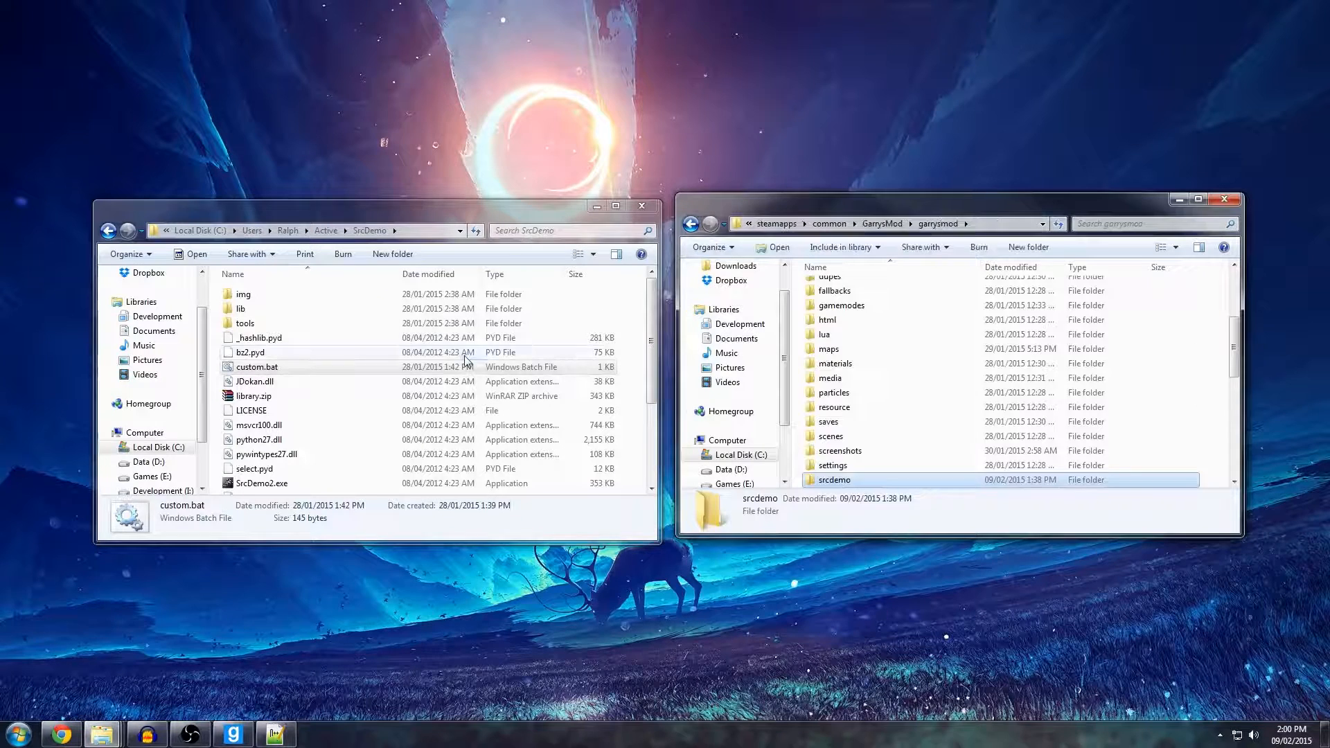
Run custom.bat again from the SrcDemo folder to restart the command-line renderer.
click(465, 355)
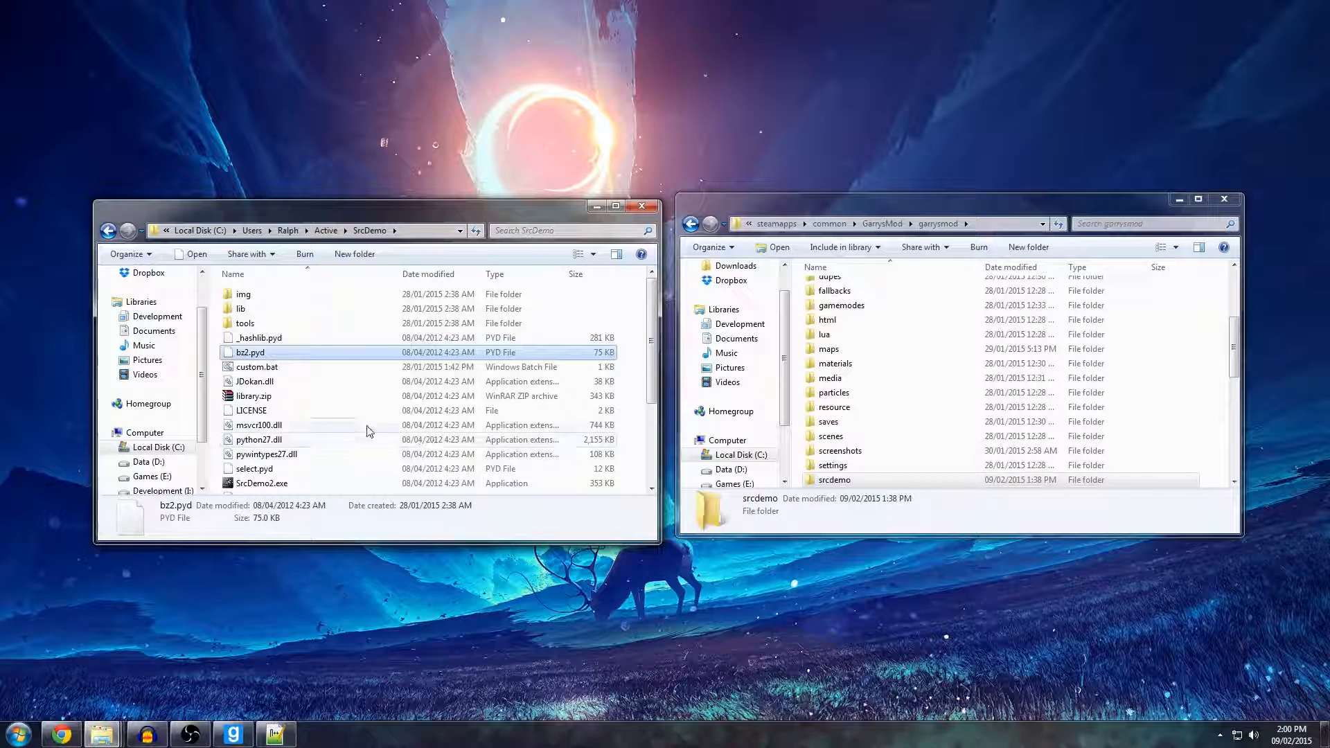
click(267, 381)
scroll(266, 377, down, 1)
click(260, 329)
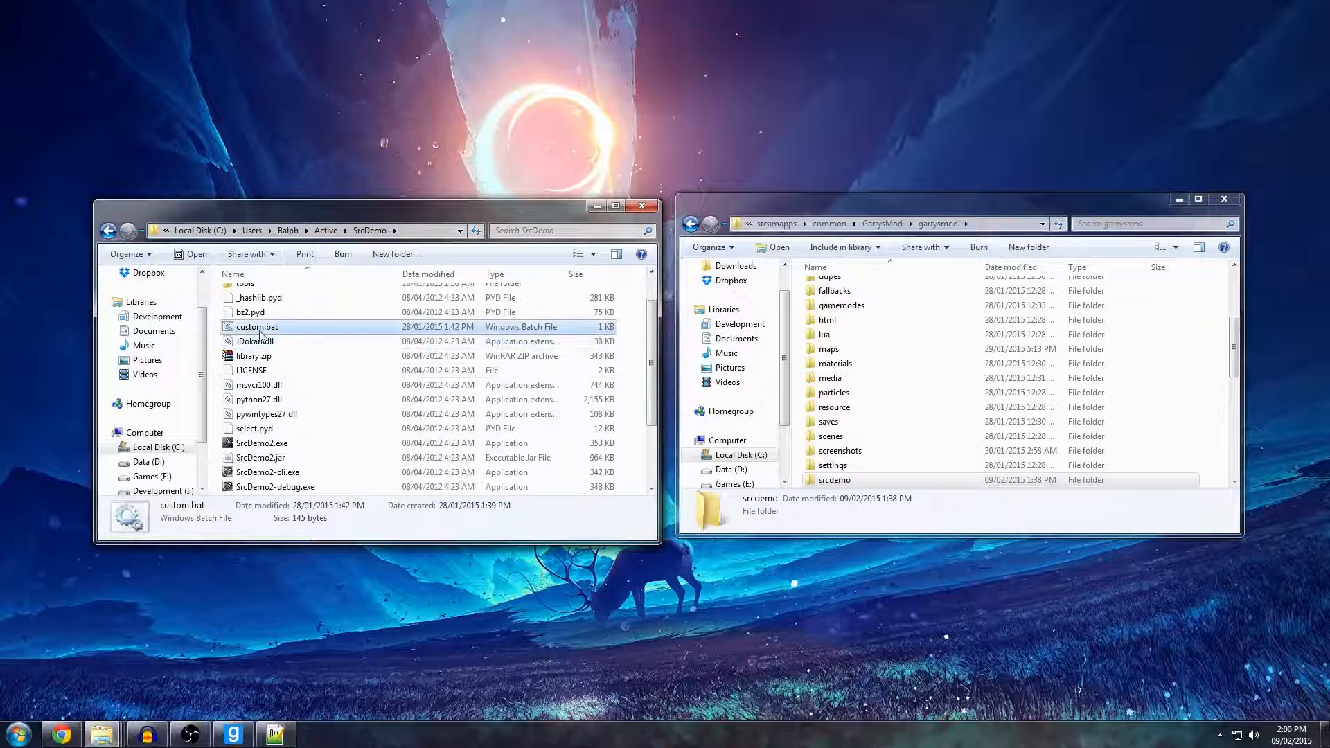
double_click(257, 329)
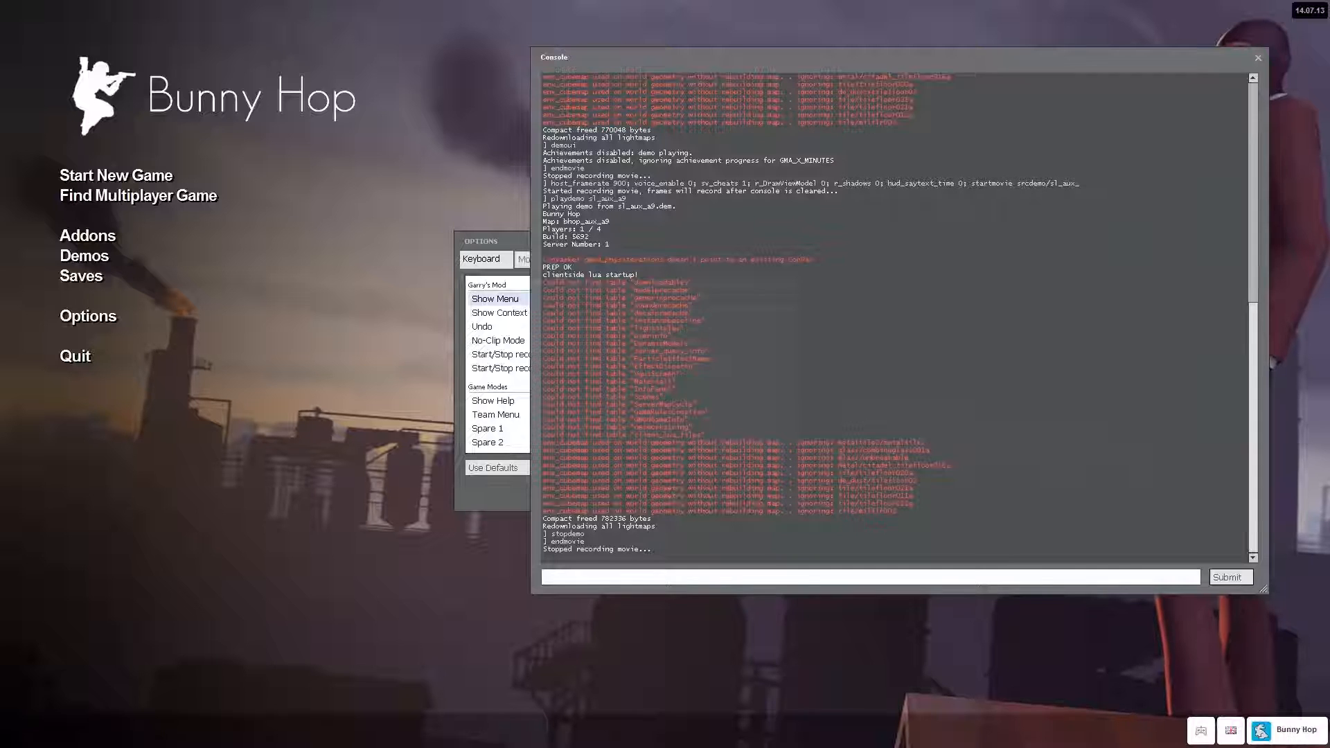
Rerun the console command with host_framerate 900, voice_enable 0, sv_cheats 1, r_DrawViewModel 0, r_shadows 0, hud_saytext_time 0 and startmovie srcdemo/sl_aux_.
key(Up)
key(Up)
key(Up)
key(Up)
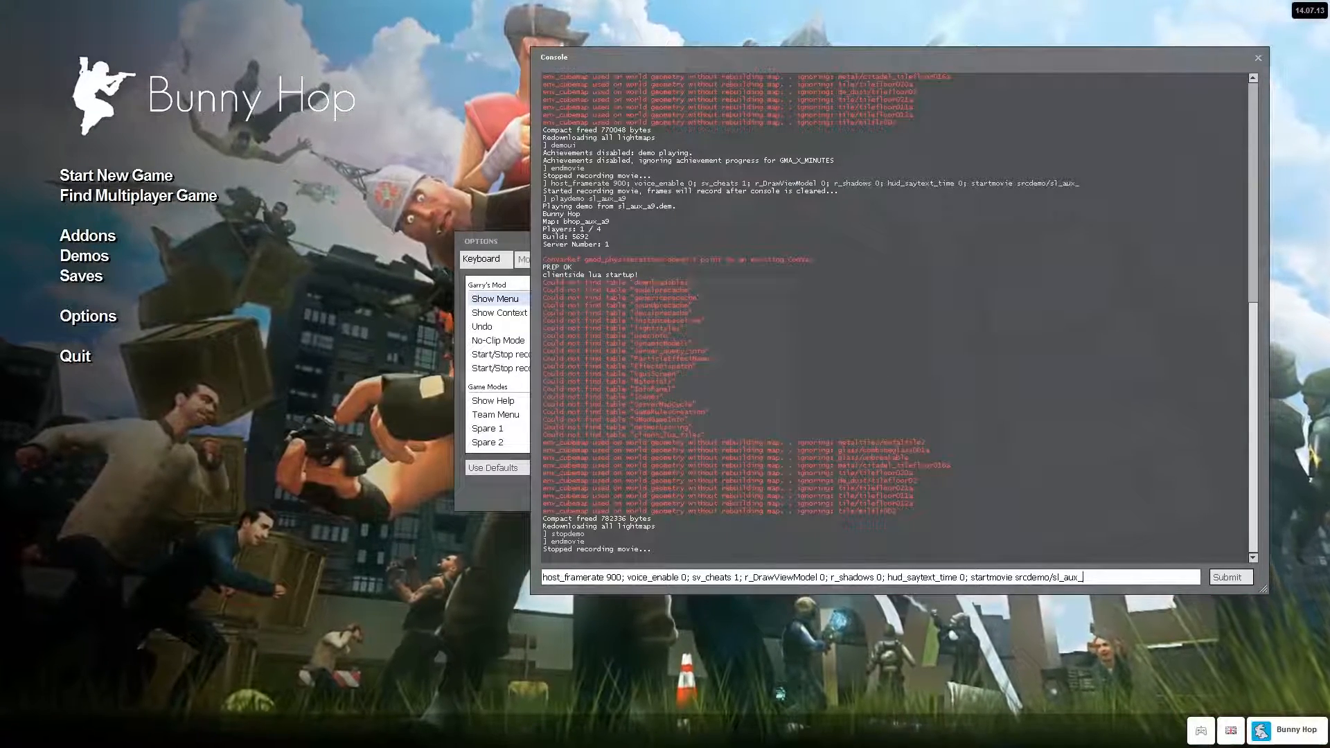
key(Return)
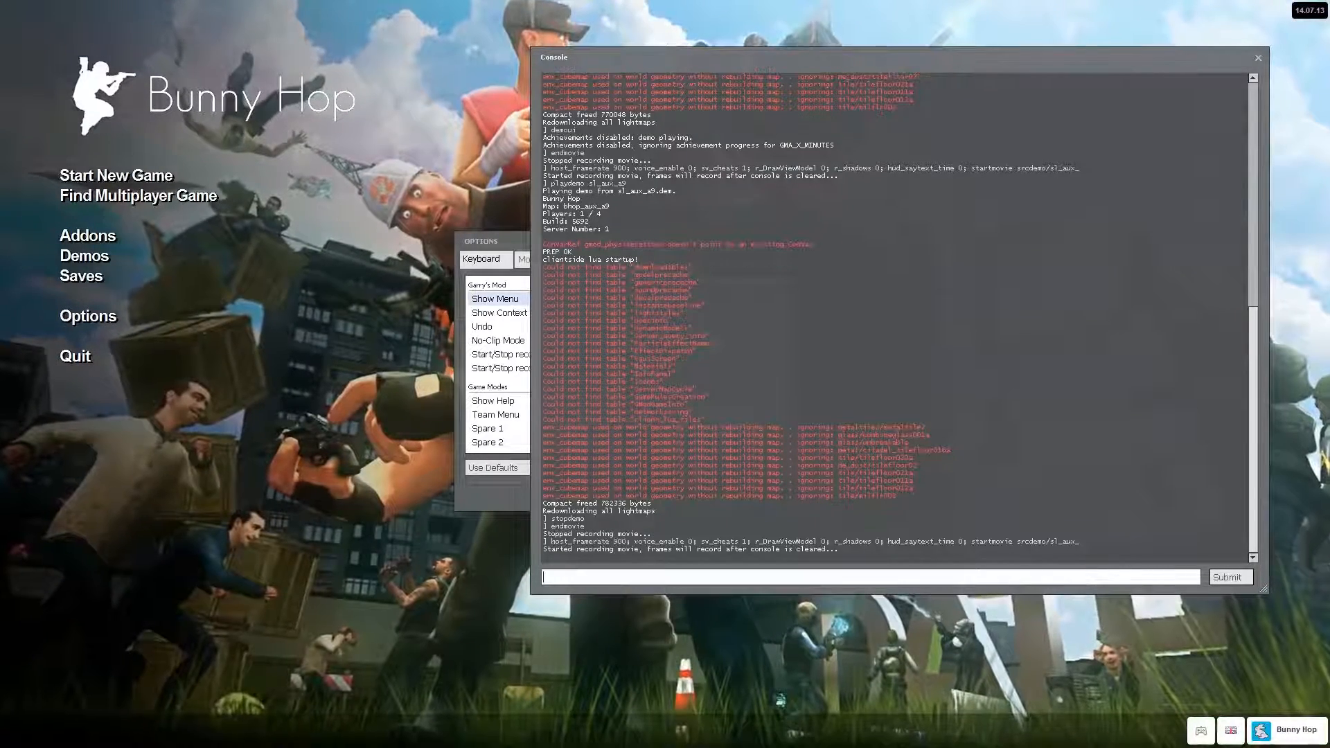
Play the demo sl_aux_a9 from the game console with playdemo.
text(playdemo )
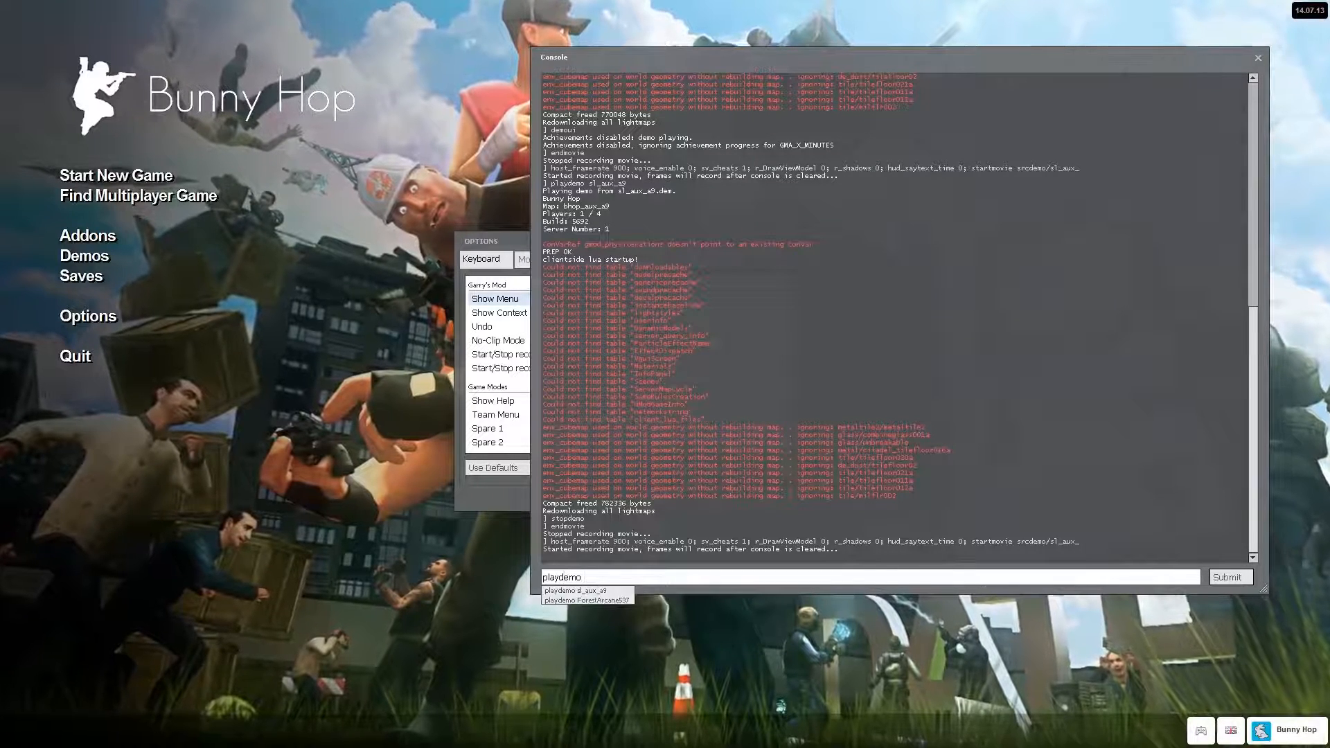
text(sl_aux_a9)
key(Return)
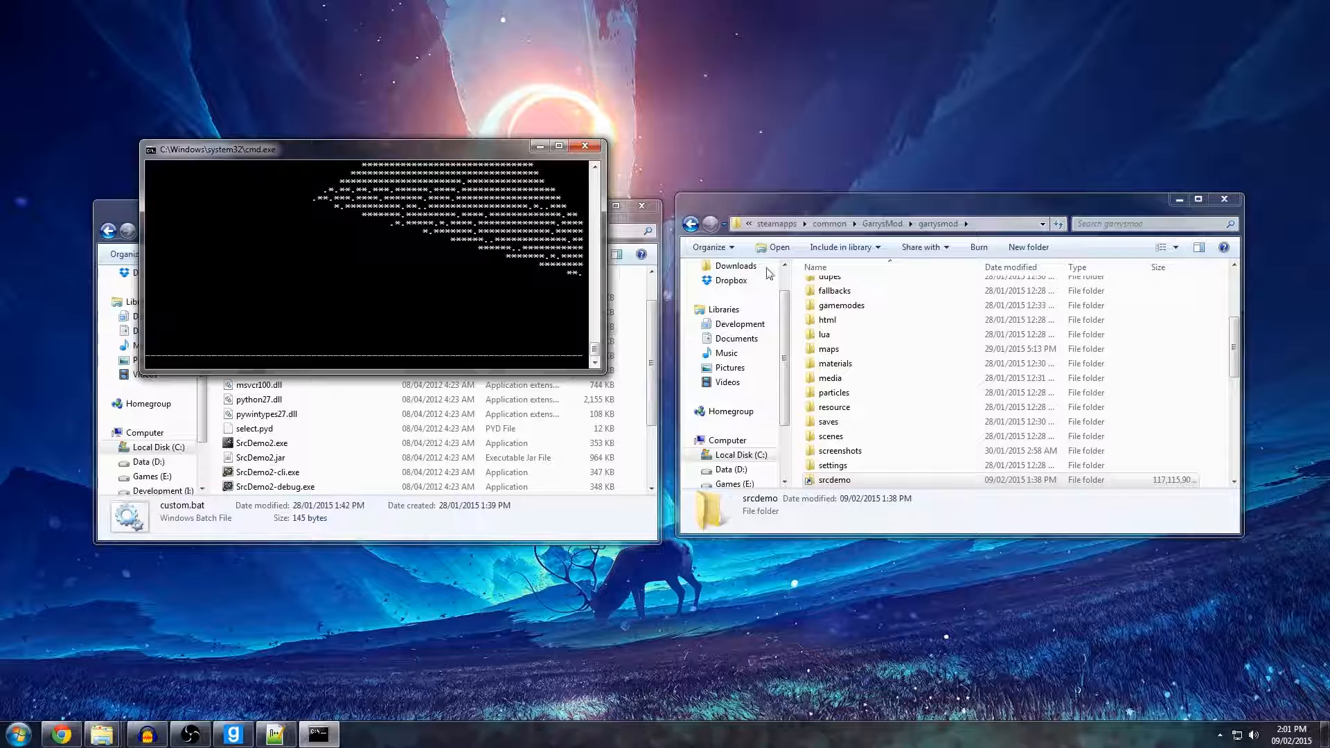
Switch to the desktop and check the rendering progress in the command window beside the SrcDemo folder.
key(alt+Tab)
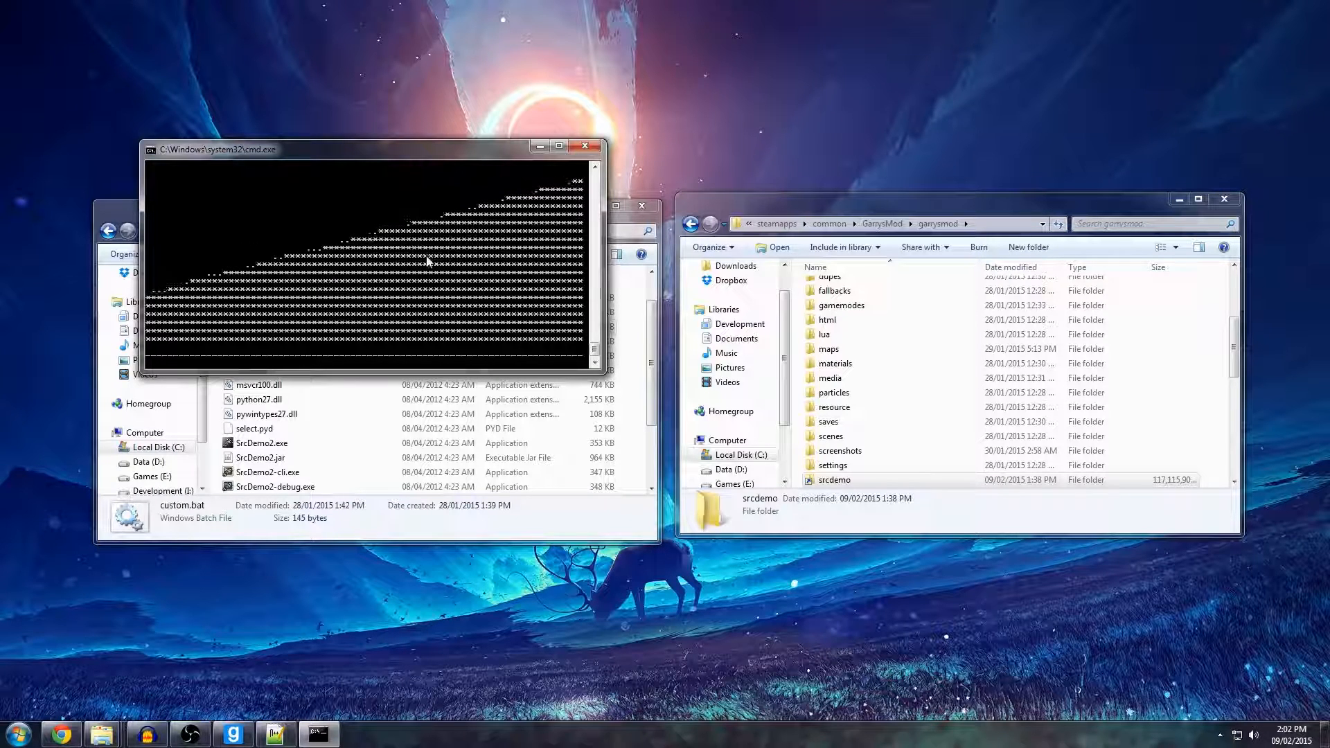
click(311, 399)
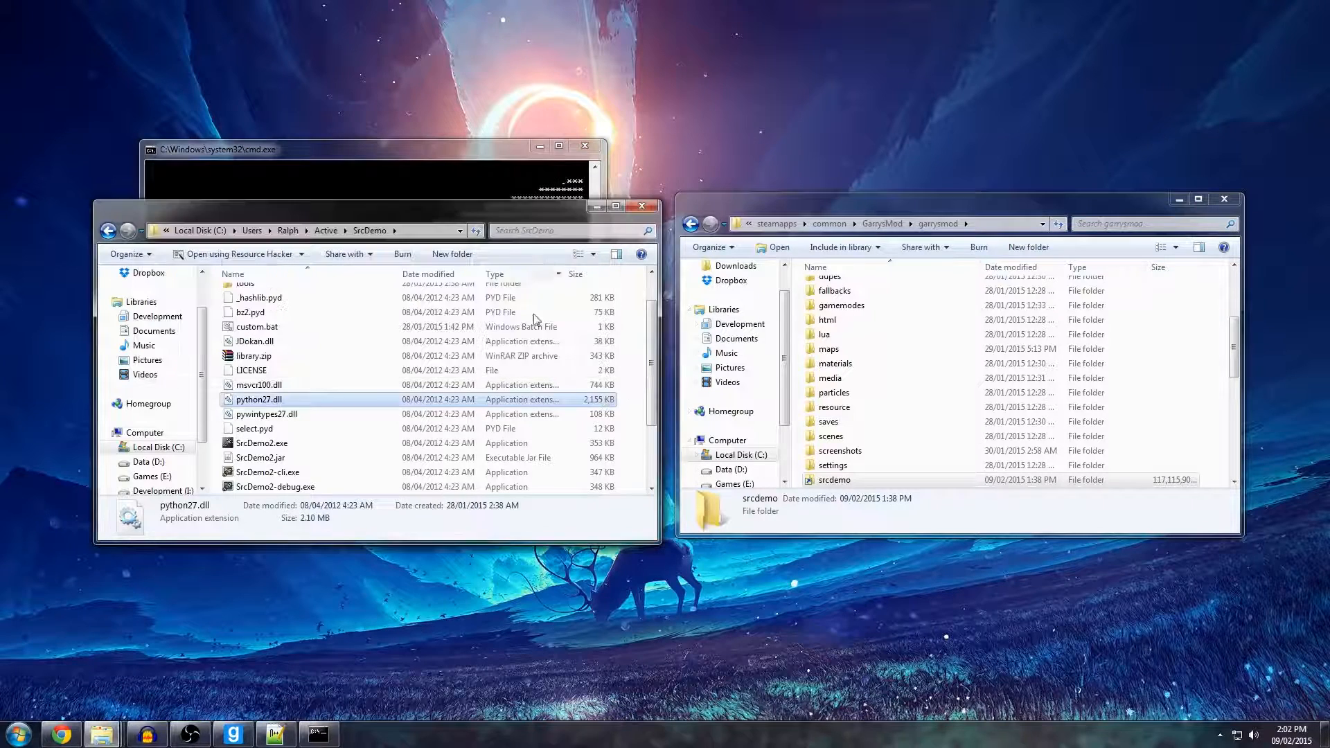
click(431, 206)
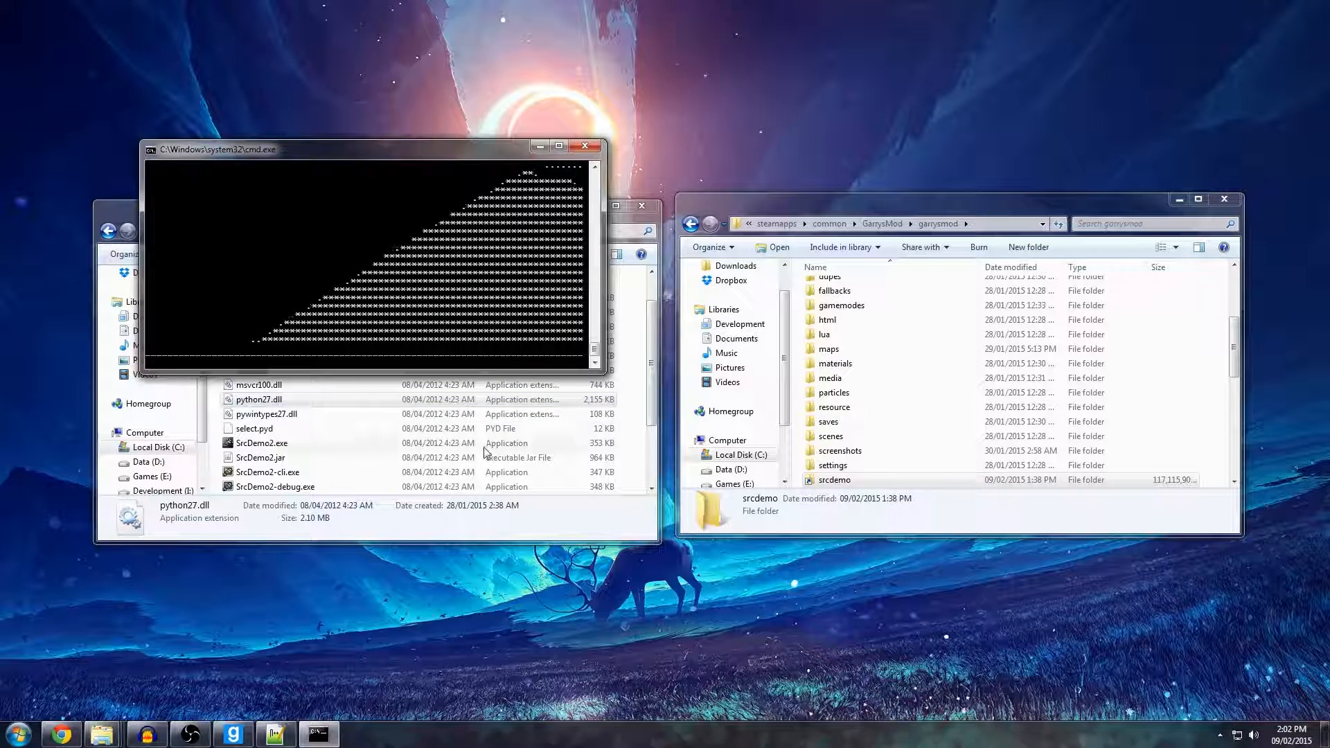
drag(594, 357, 595, 346)
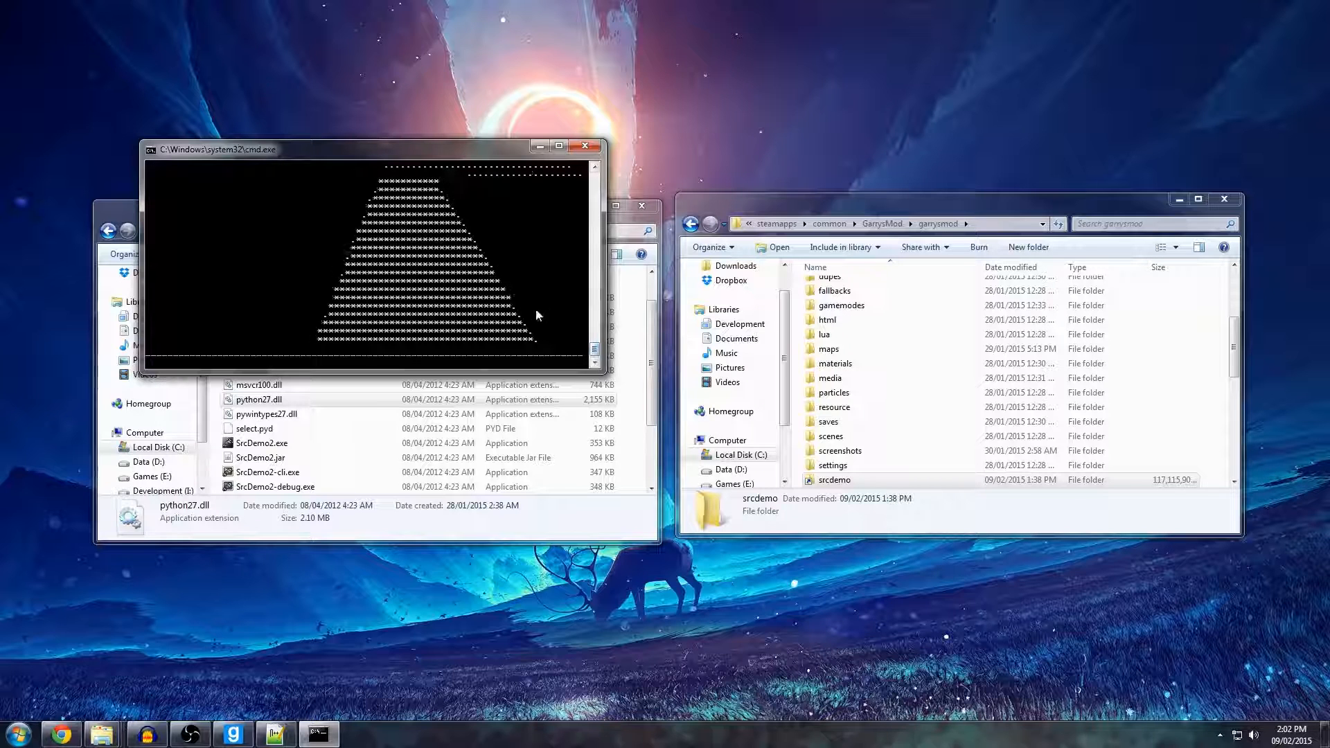
drag(652, 364, 652, 340)
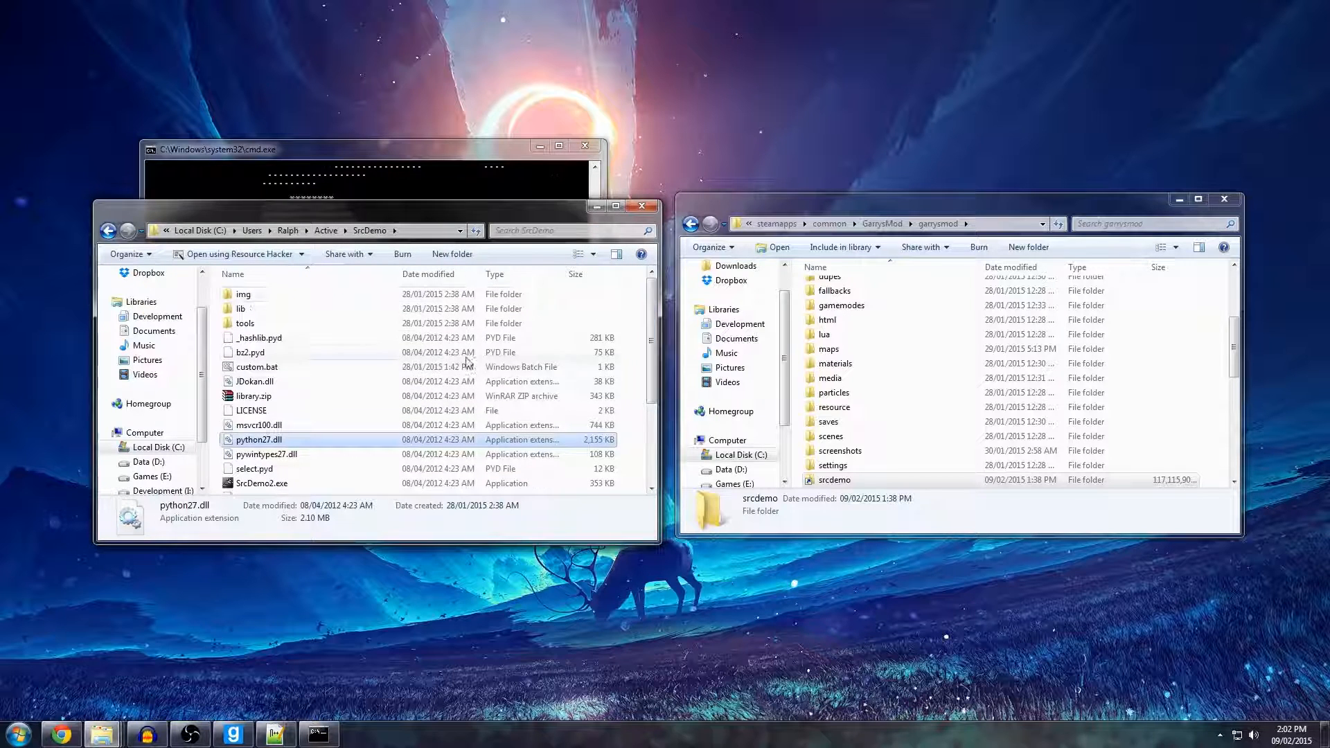
click(361, 198)
click(277, 410)
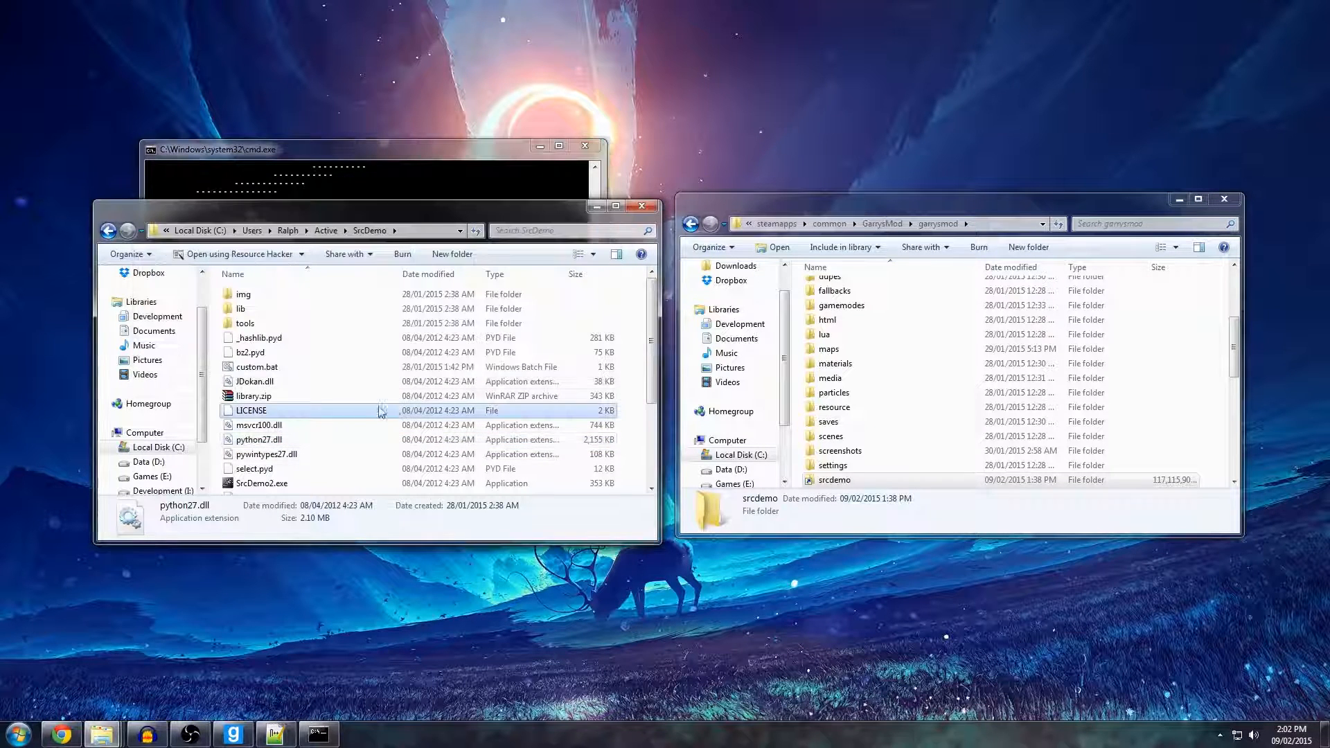
Open the Output folder inside Active and check the TGA frames being written.
click(326, 232)
double_click(278, 310)
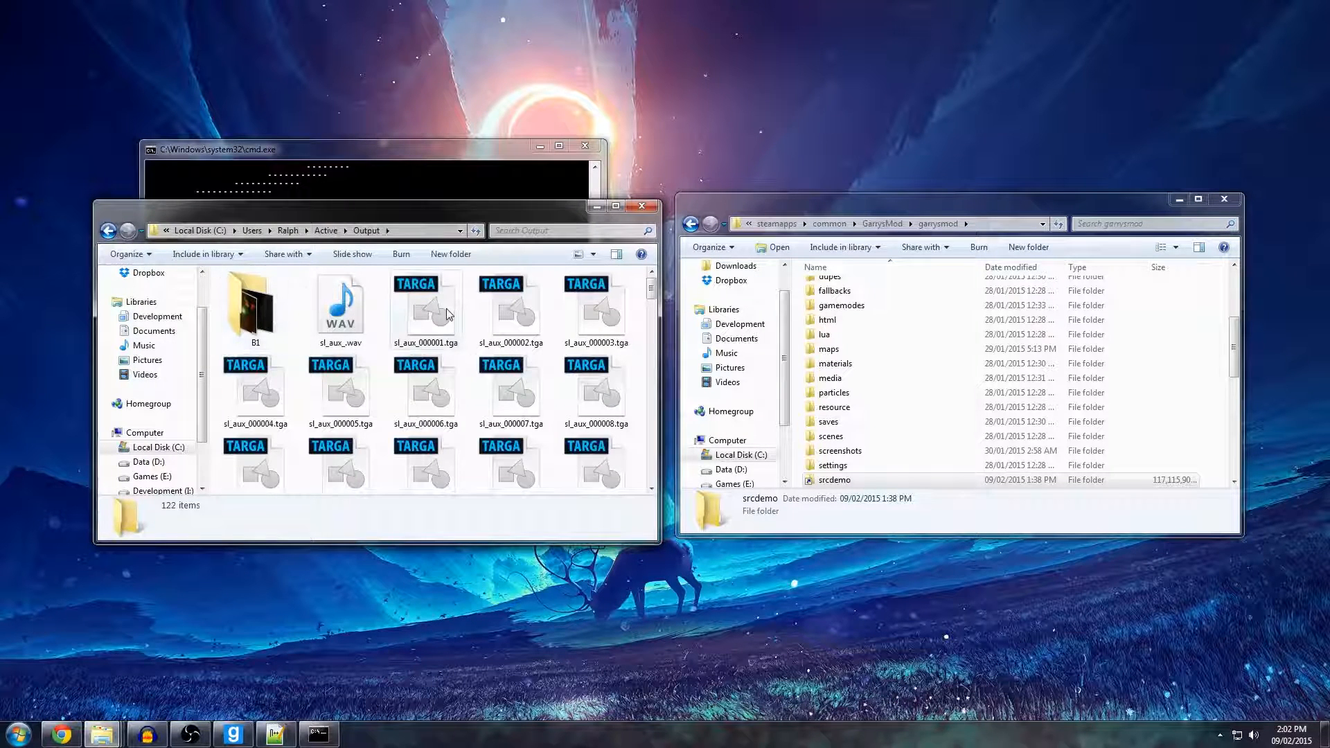
mouse_move(655, 289)
mouse_down()
mouse_move(659, 491)
mouse_move(660, 285)
mouse_up()
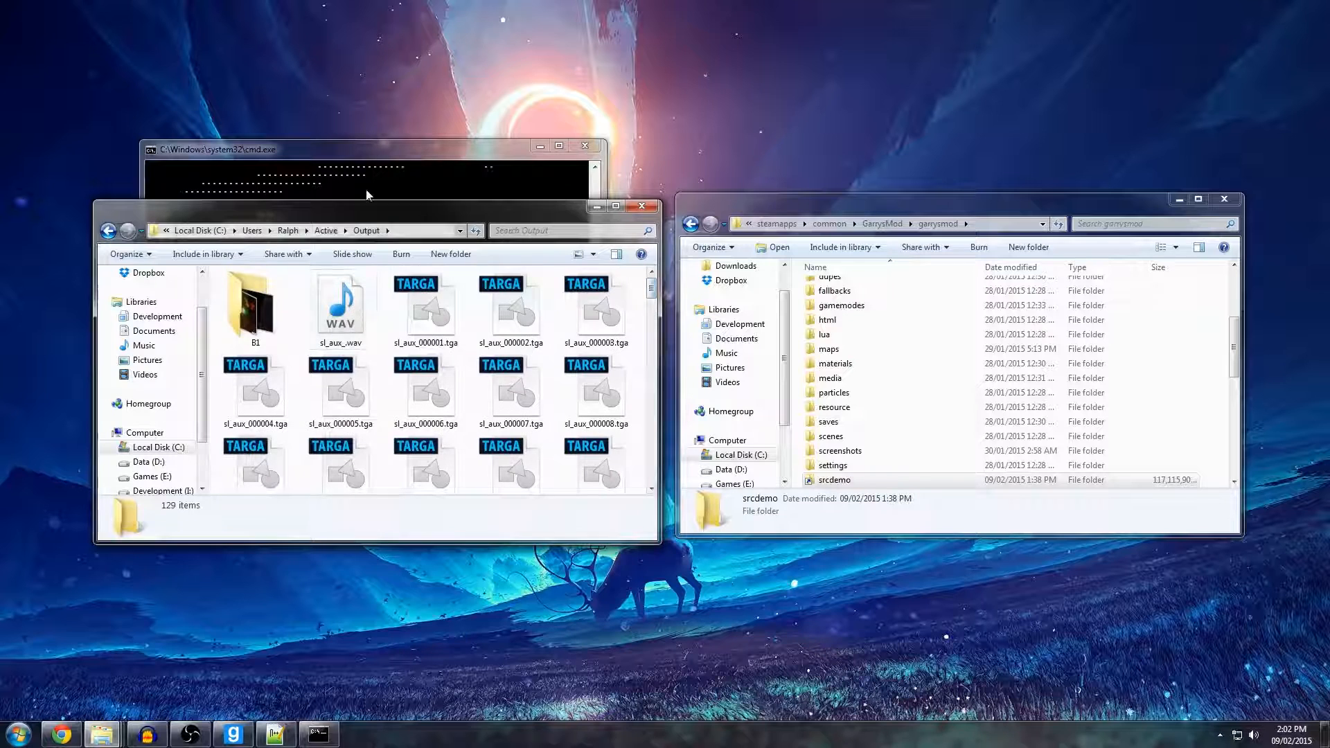
click(337, 193)
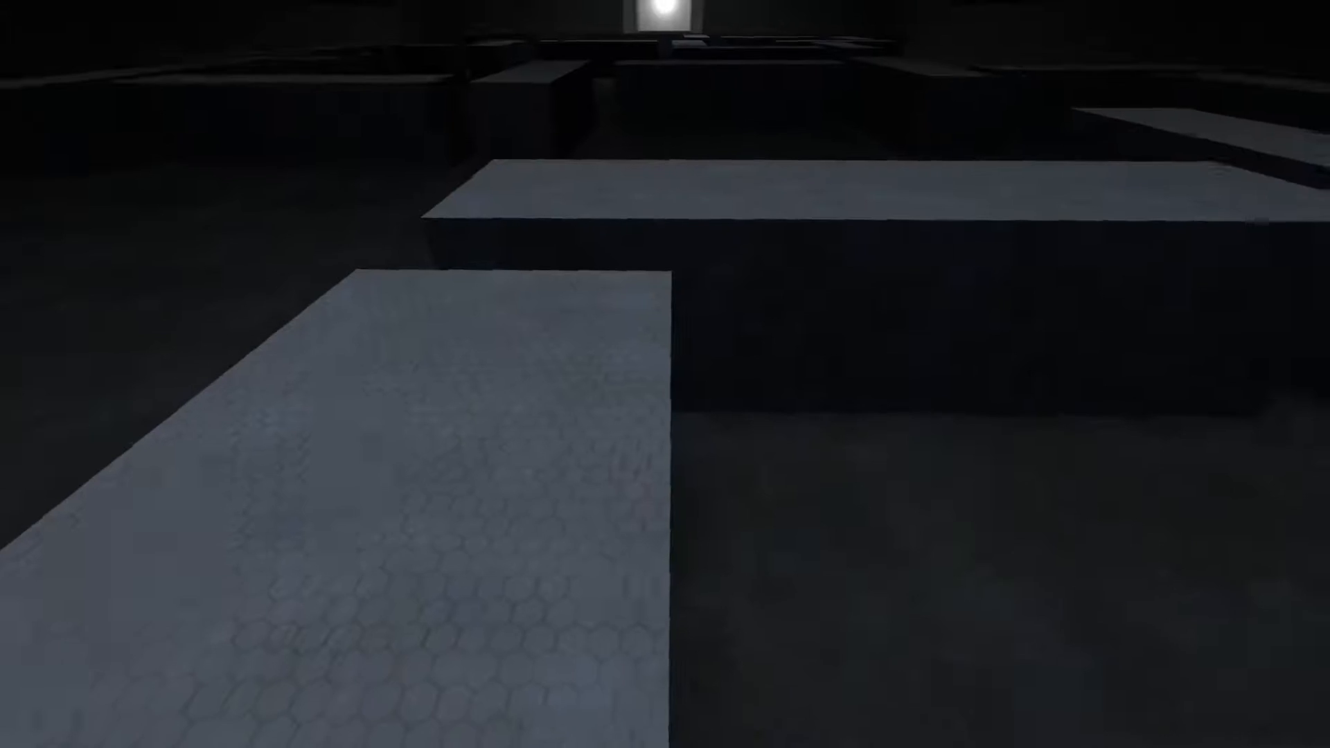
End the movie recording and stop the demo in the game console with endmovie and stopdemo.
key(grave)
text(endmovie)
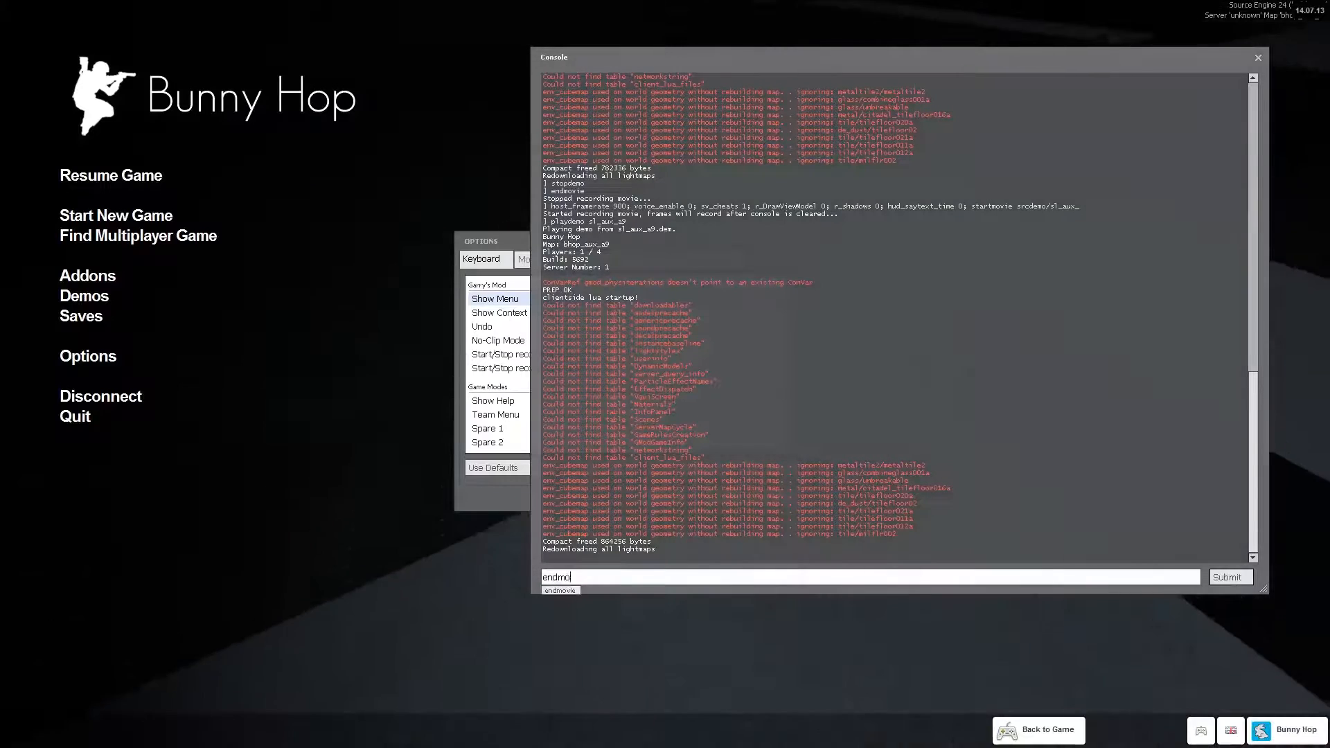
key(Return)
text(stopdemo)
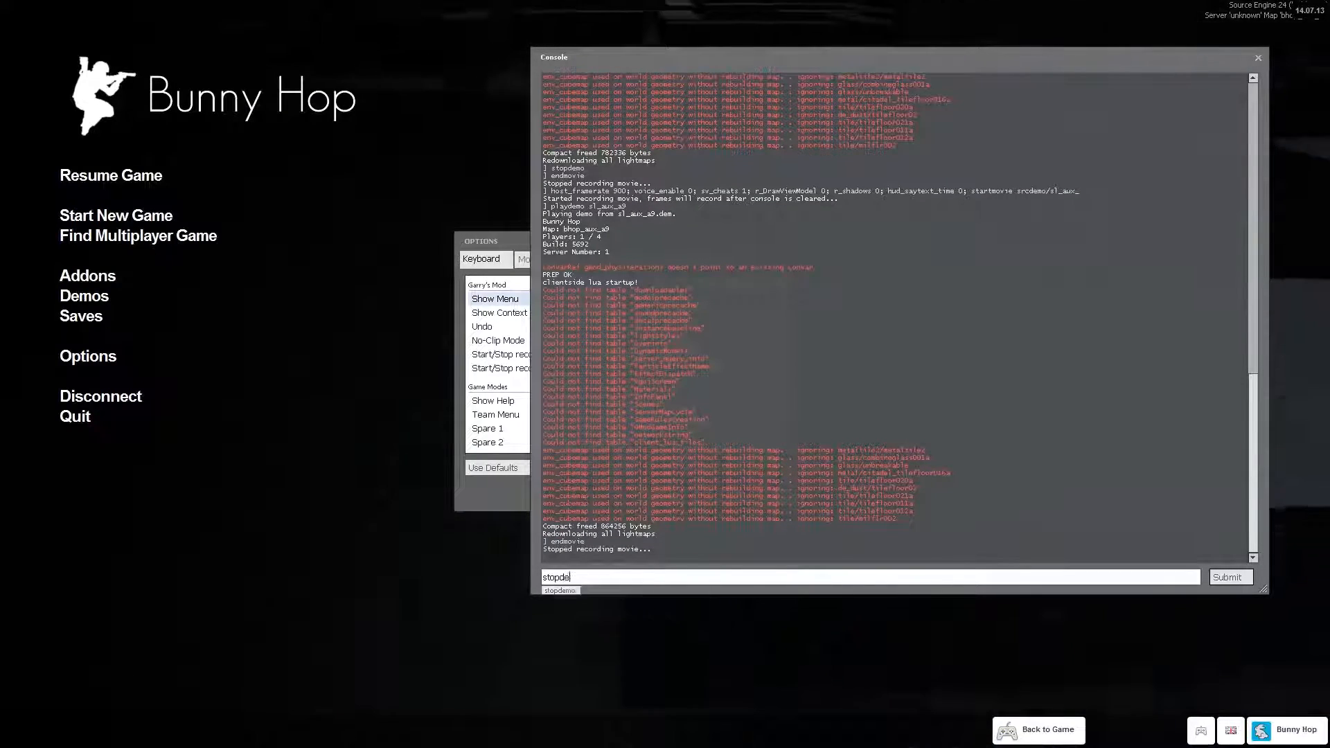
key(Return)
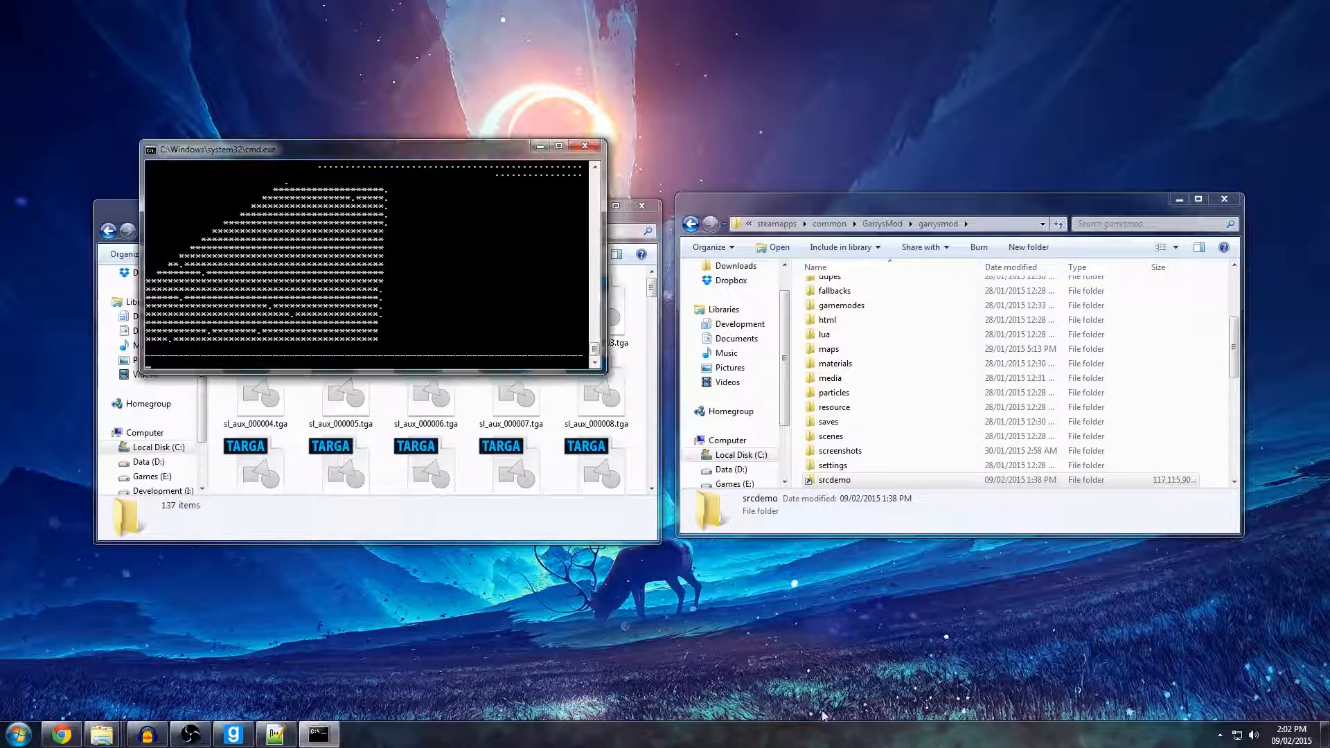
Reopen Windows Task Manager, end the java.exe *32 process of the finished render and close Task Manager.
right_click(823, 715)
click(859, 689)
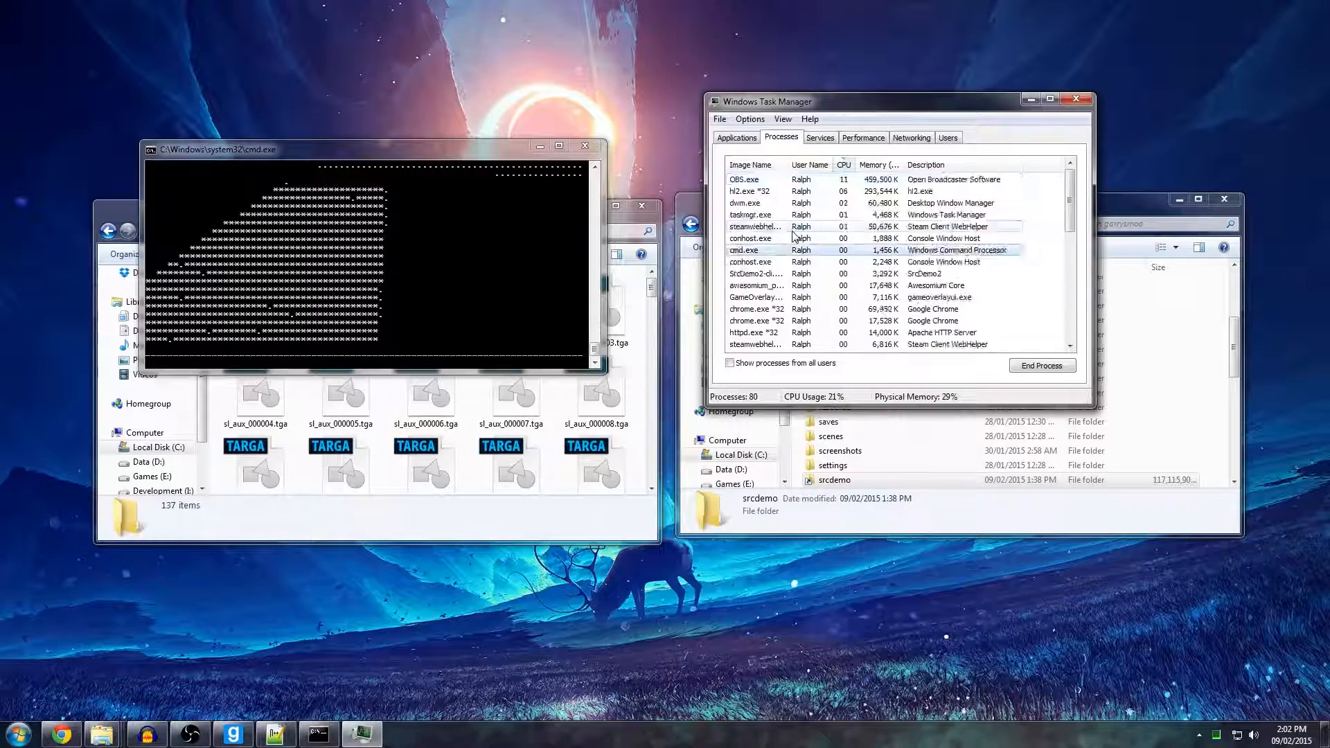
key(j)
click(1026, 365)
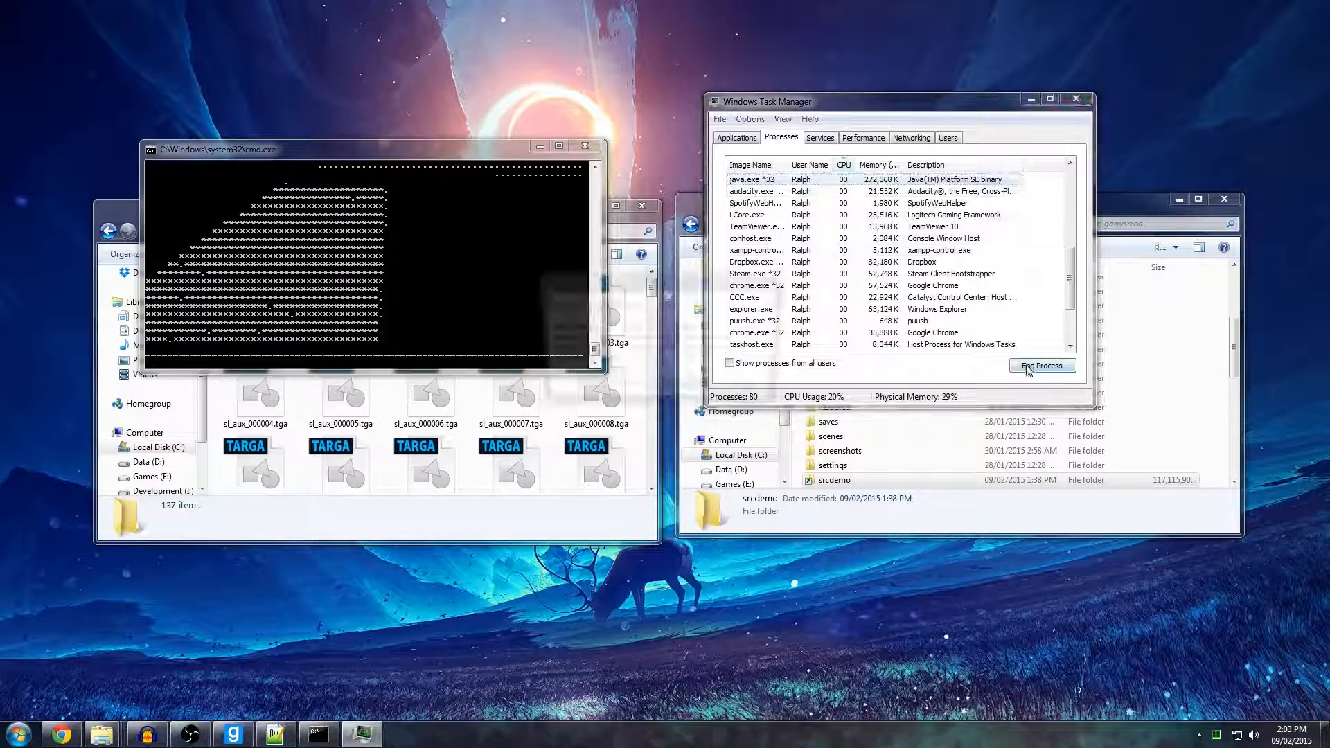
click(684, 389)
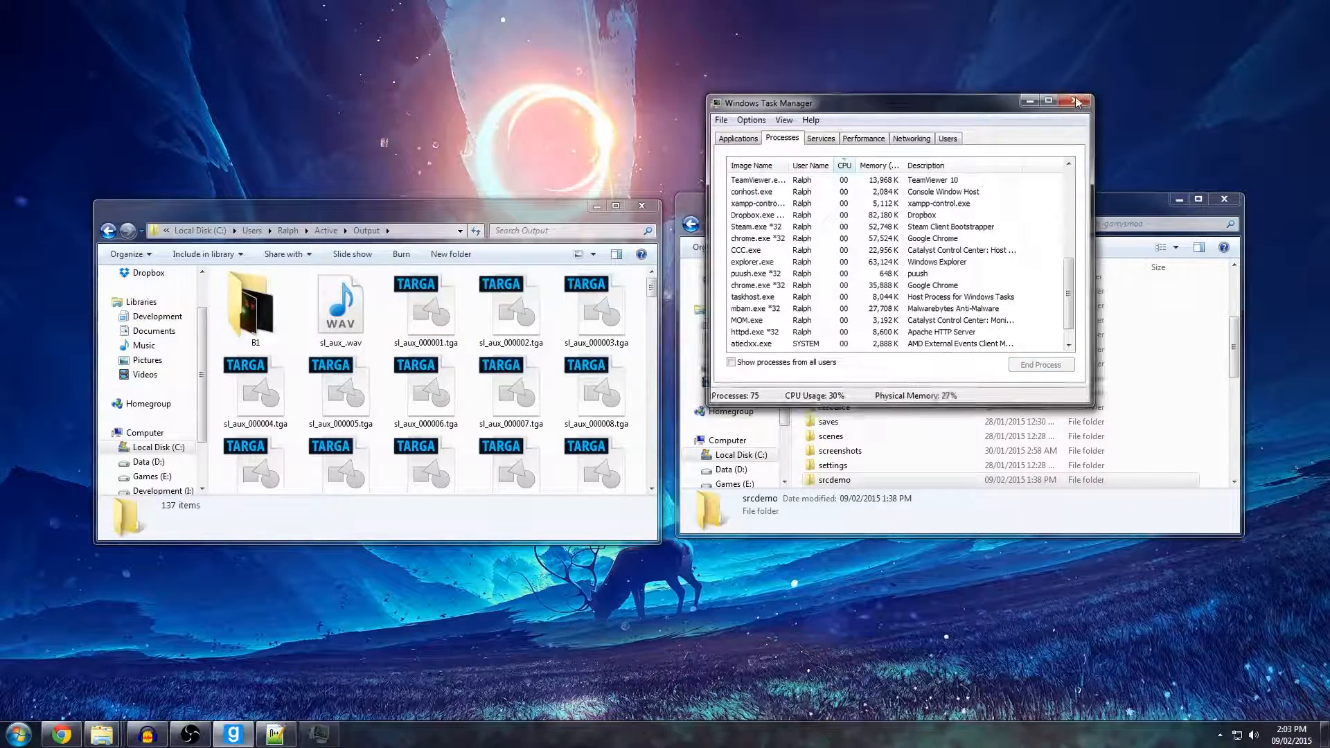
click(1076, 102)
Delete the sl_aux_.wav sound file from the Output folder.
click(372, 330)
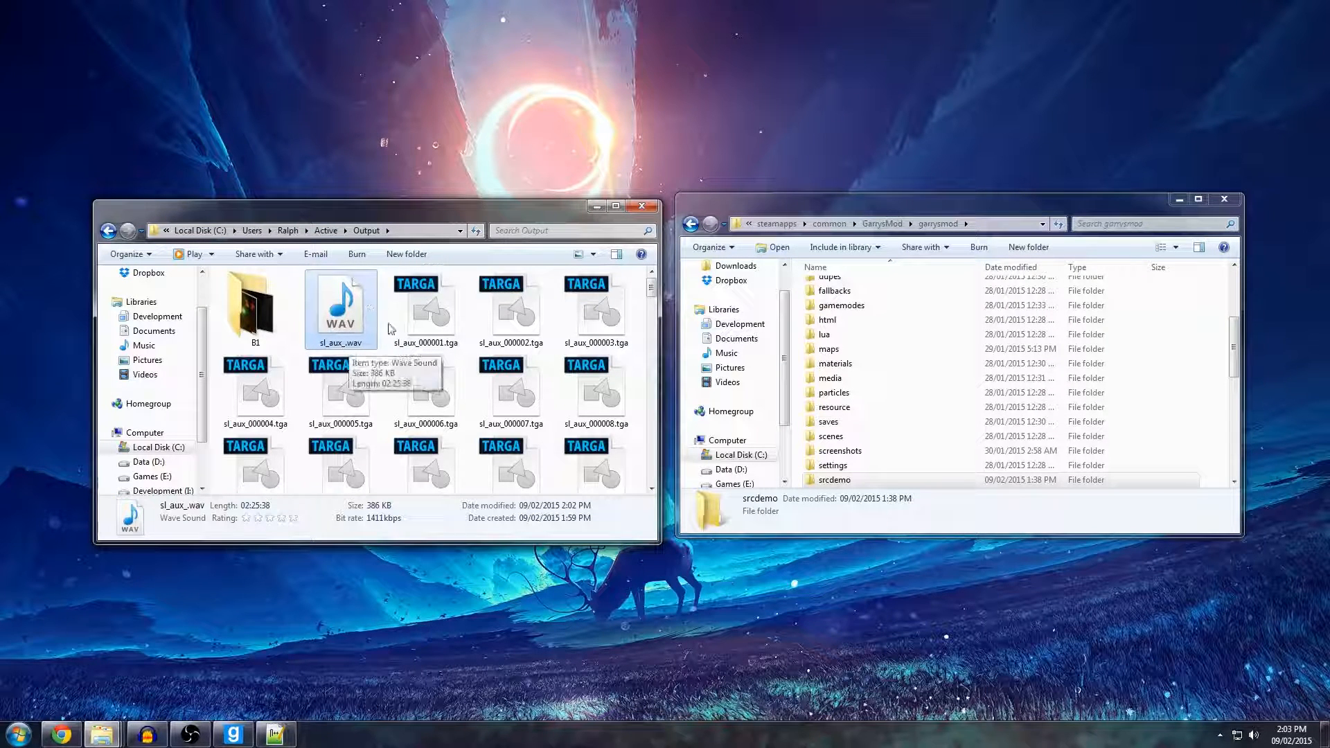
key(Delete)
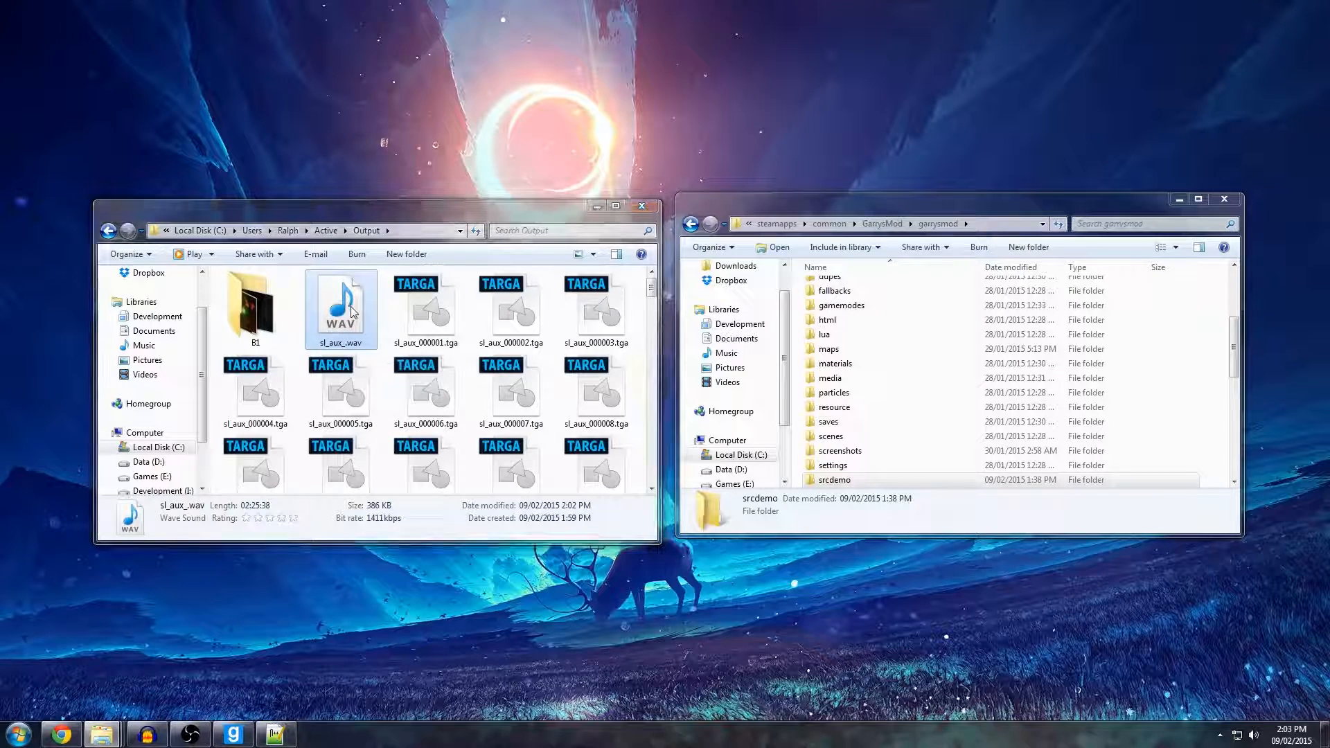
key(Return)
click(317, 300)
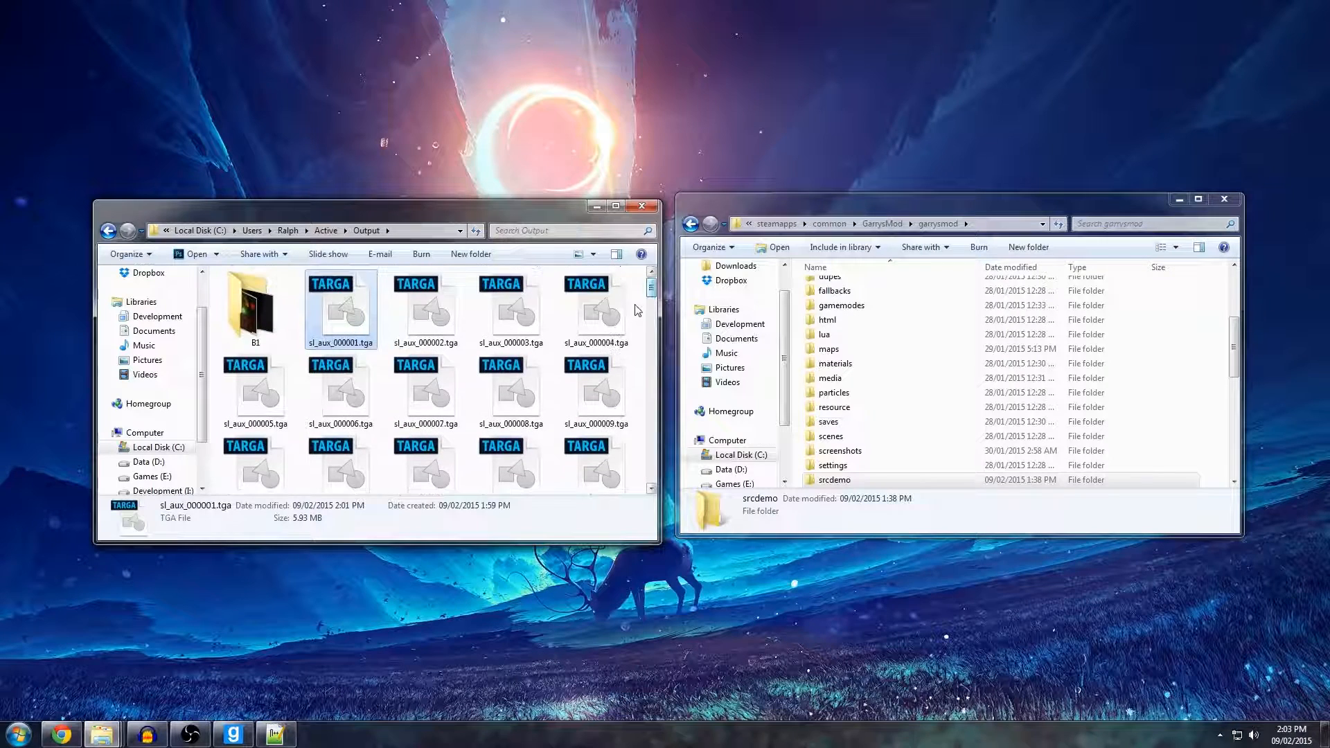
Launch Veedub64.exe from the VirtualDub folder inside Active and bring that folder window in front of VirtualDub.
click(326, 230)
double_click(263, 369)
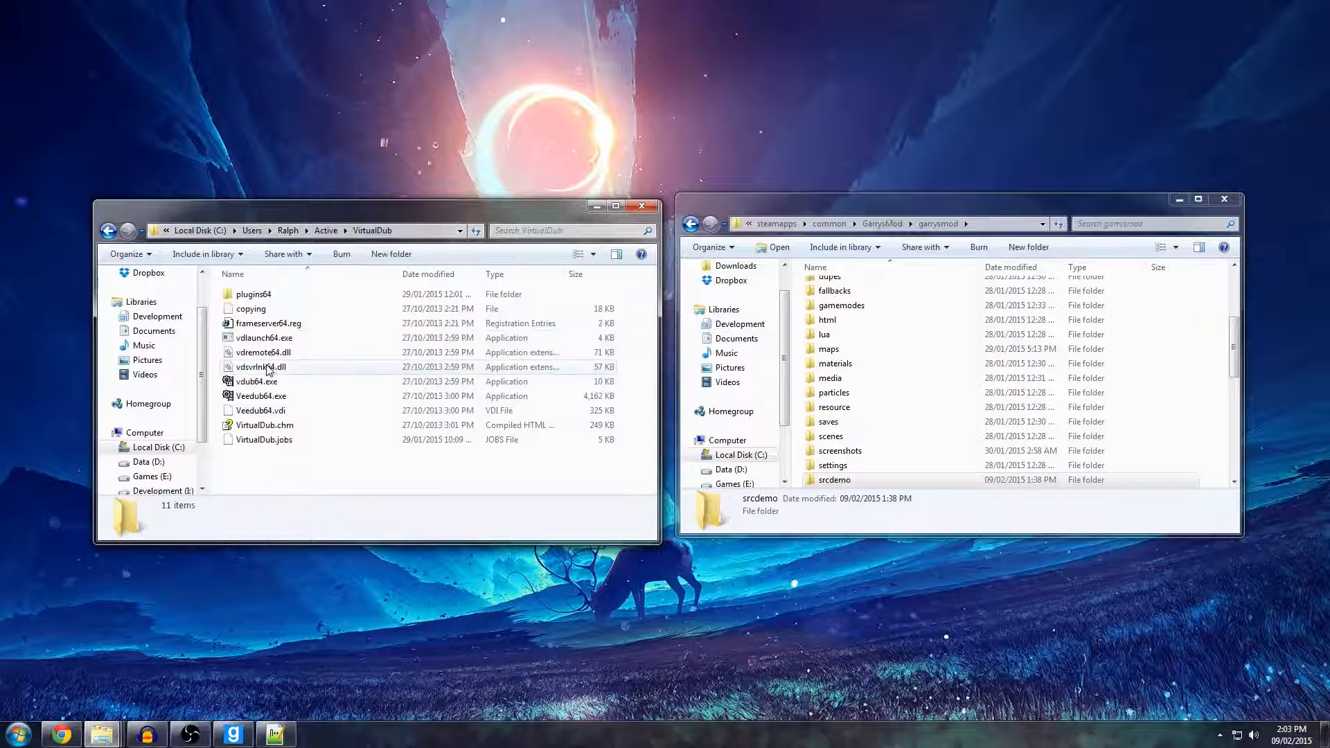
double_click(261, 396)
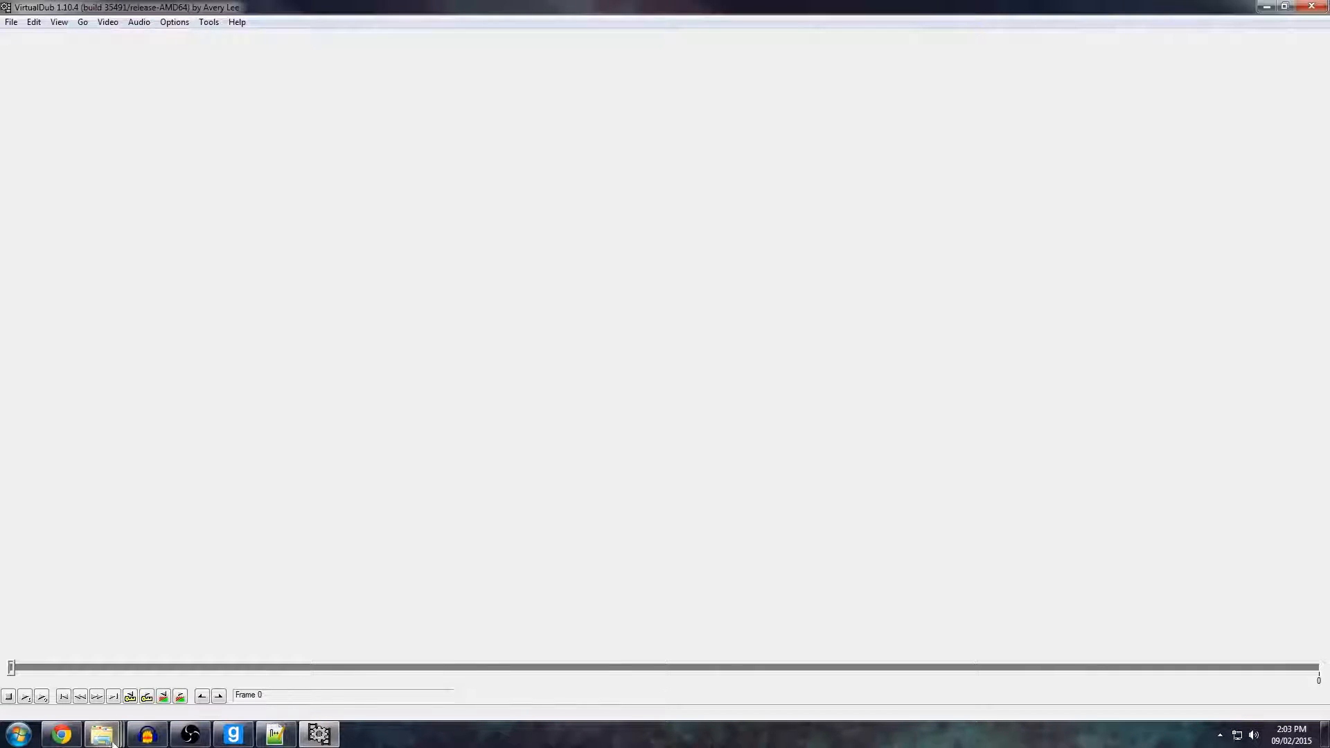
mouse_move(110, 740)
click(101, 651)
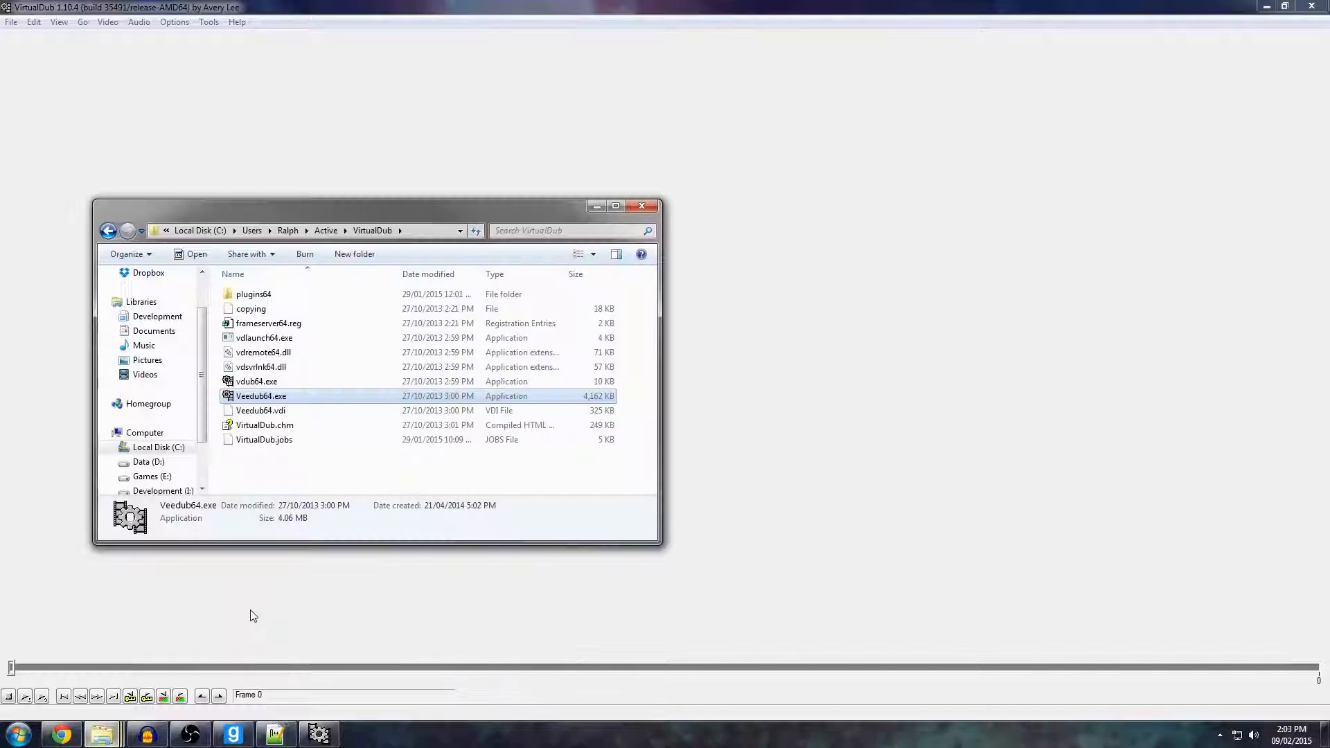
Load the TGA image sequence from the Output folder inside Active into VirtualDub, starting with sl_aux_000001.tga, and bring VirtualDub to the front.
click(326, 230)
double_click(252, 306)
click(323, 327)
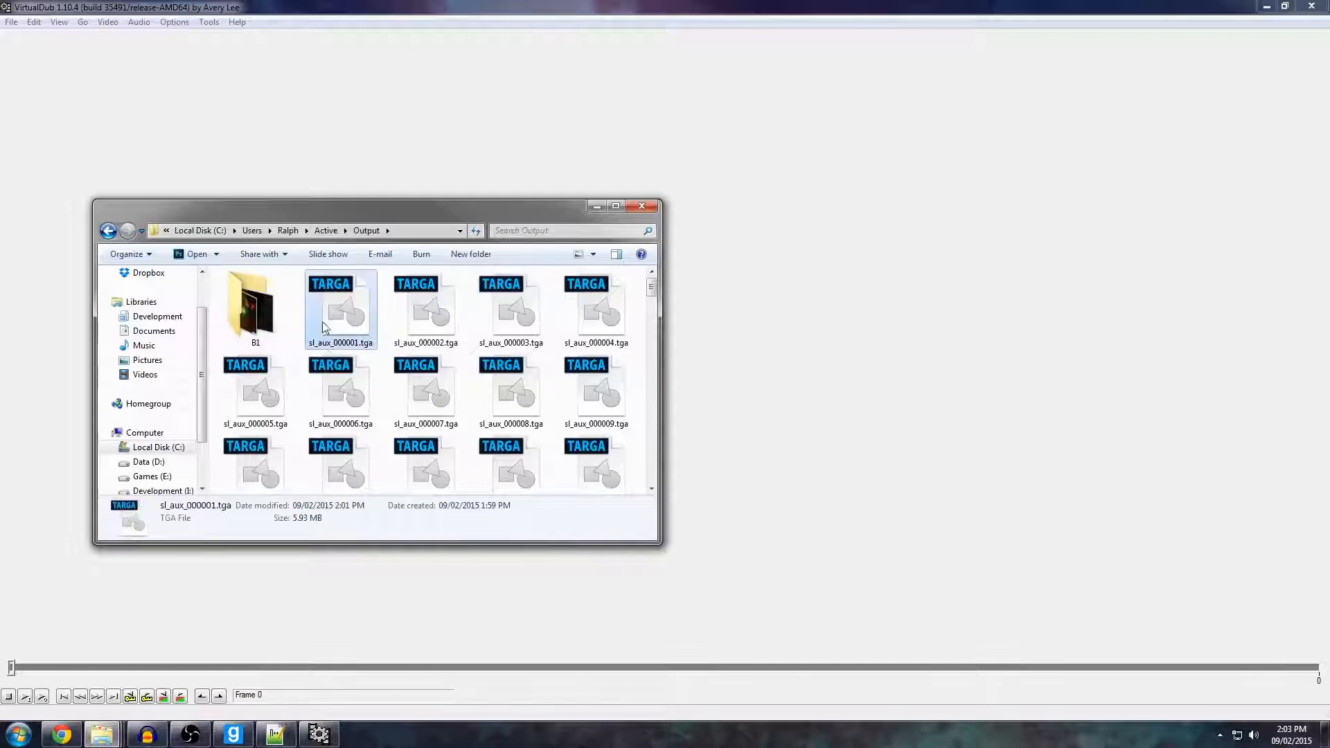
drag(323, 327, 231, 136)
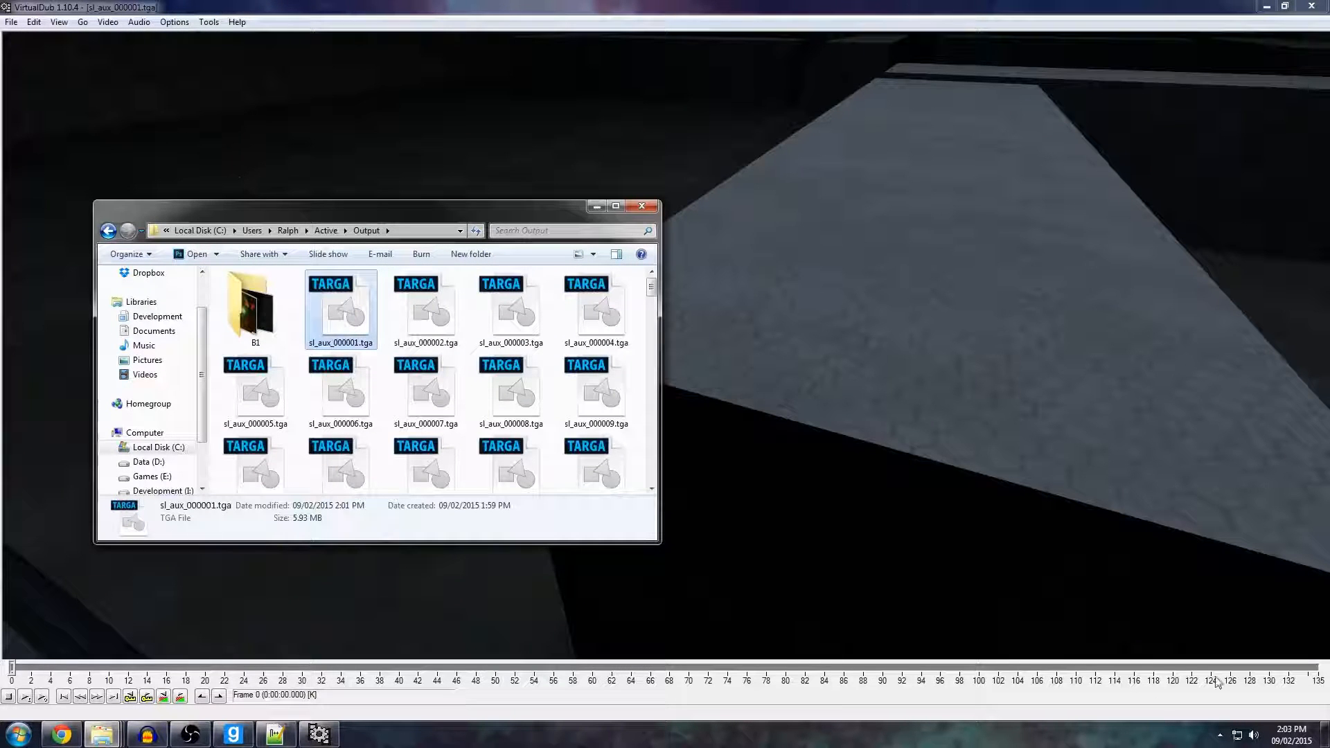
click(931, 468)
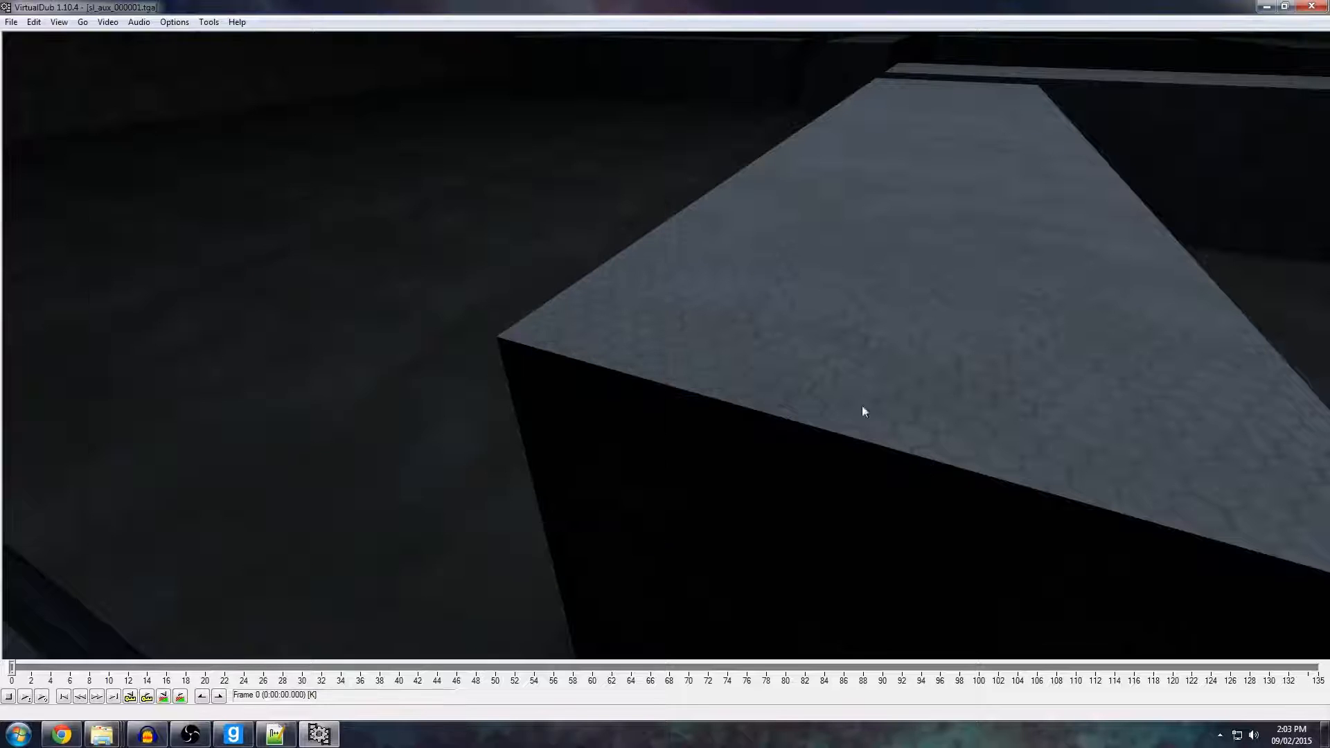
Override the source frame rate of the image sequence with a custom fps value, processing all frames.
click(104, 22)
click(118, 51)
click(78, 83)
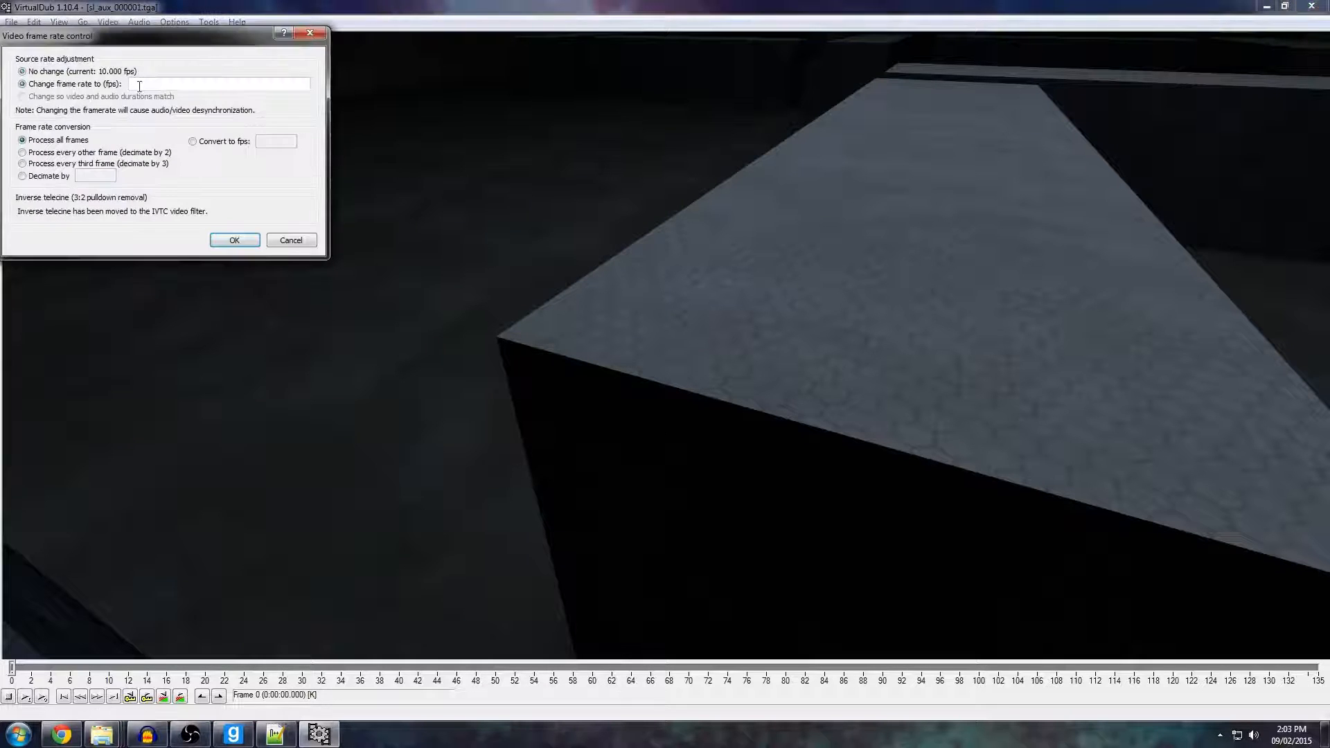
click(170, 86)
key(Return)
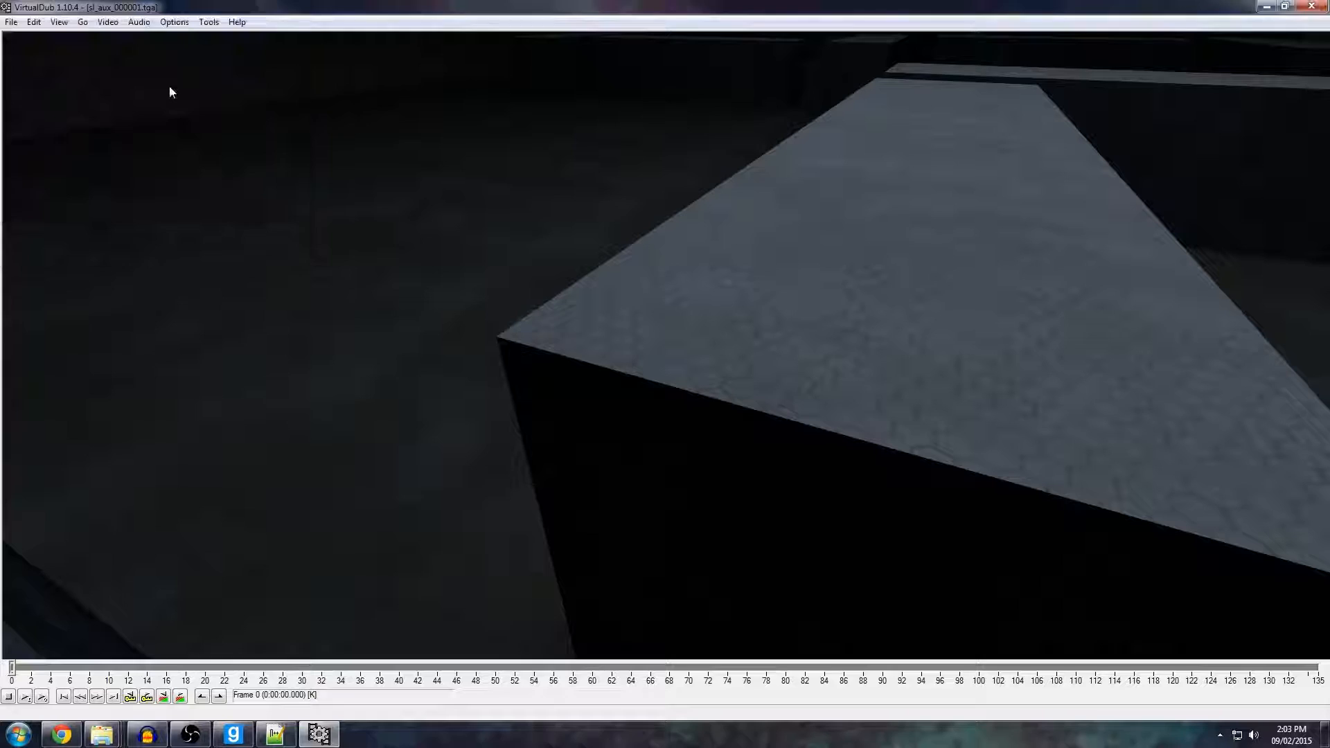
Export the sequence as sl_aux_tga.avi in the Raw folder and close VirtualDub once the render is done.
click(11, 21)
click(68, 148)
click(543, 258)
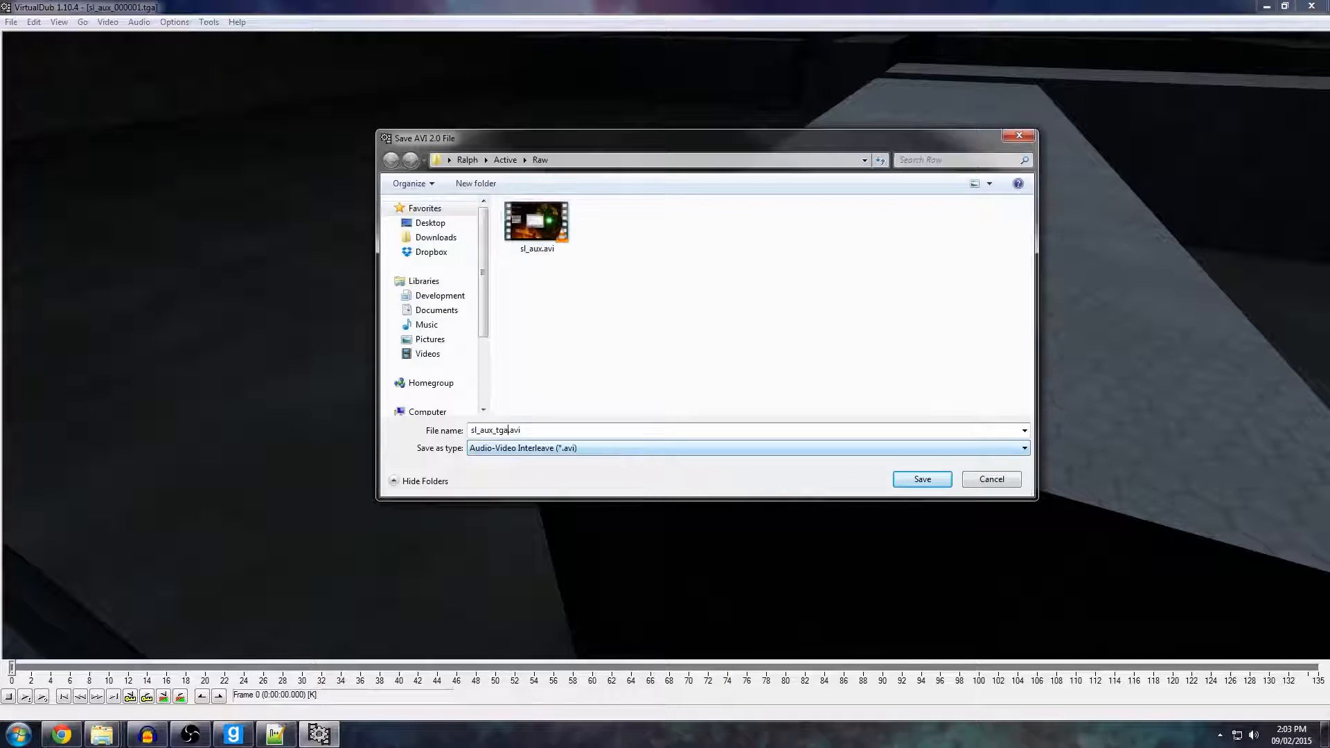
key(Return)
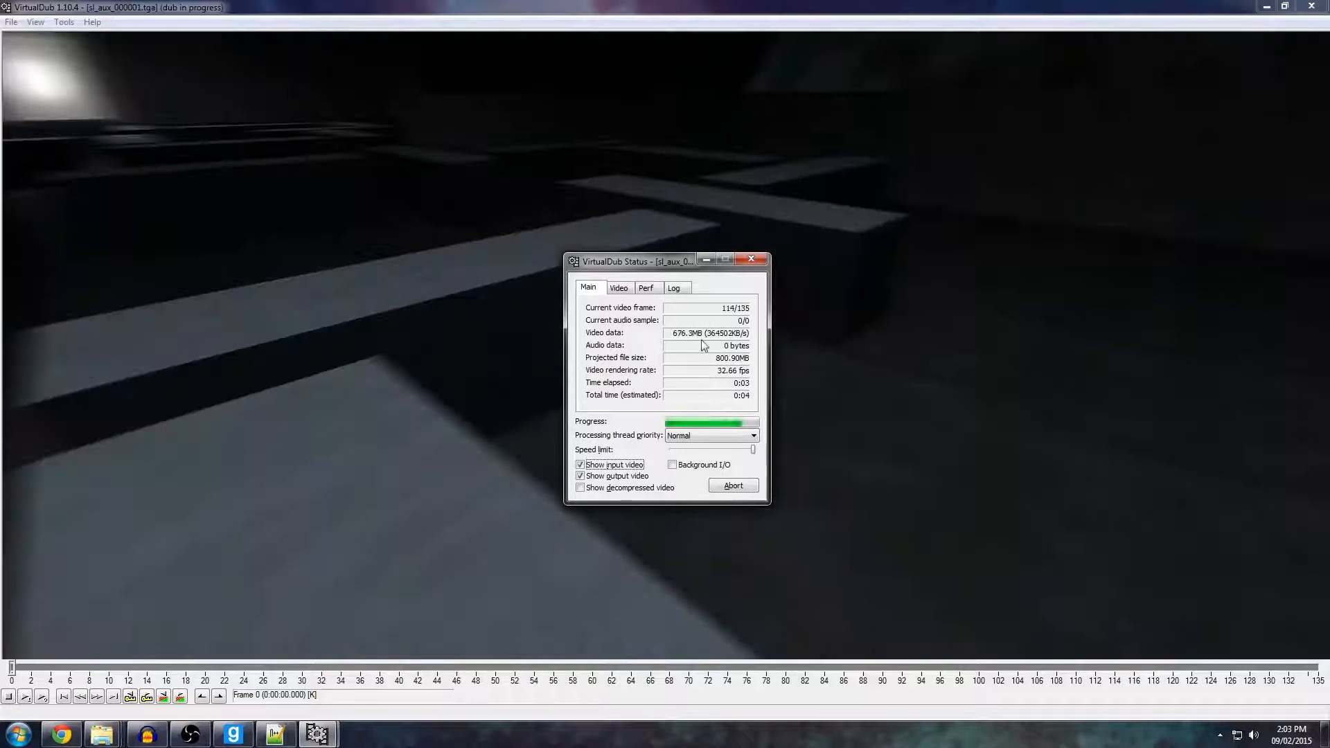
click(1311, 5)
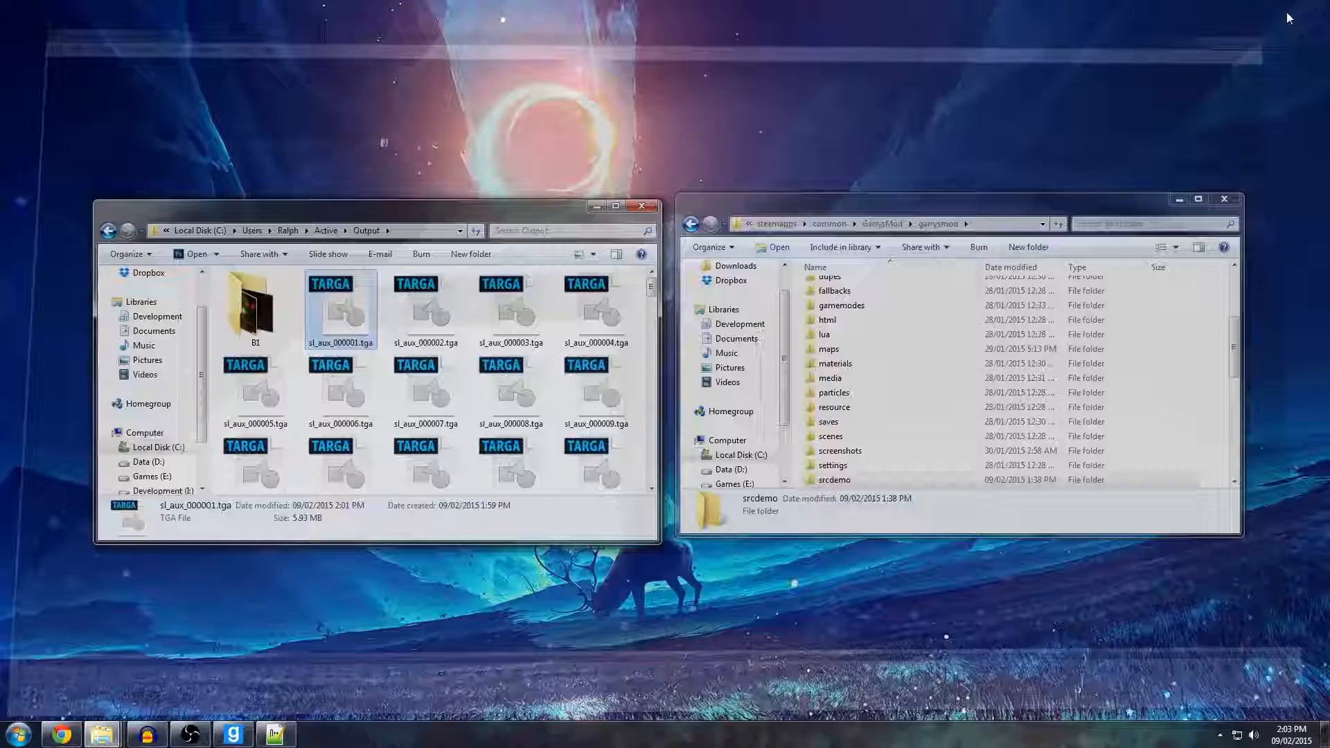
Open the Raw folder inside Active and check the length and size of the exported sl_aux_tga.avi.
click(331, 233)
double_click(263, 324)
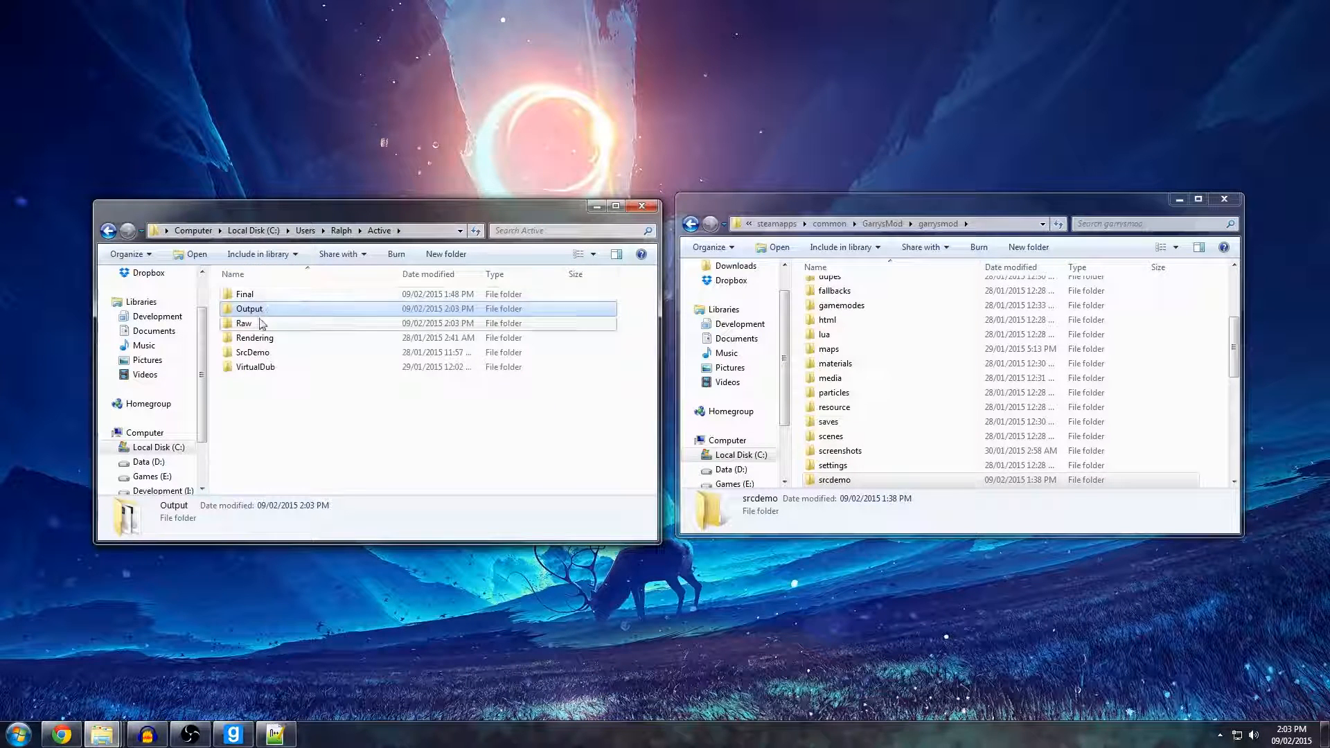
click(342, 321)
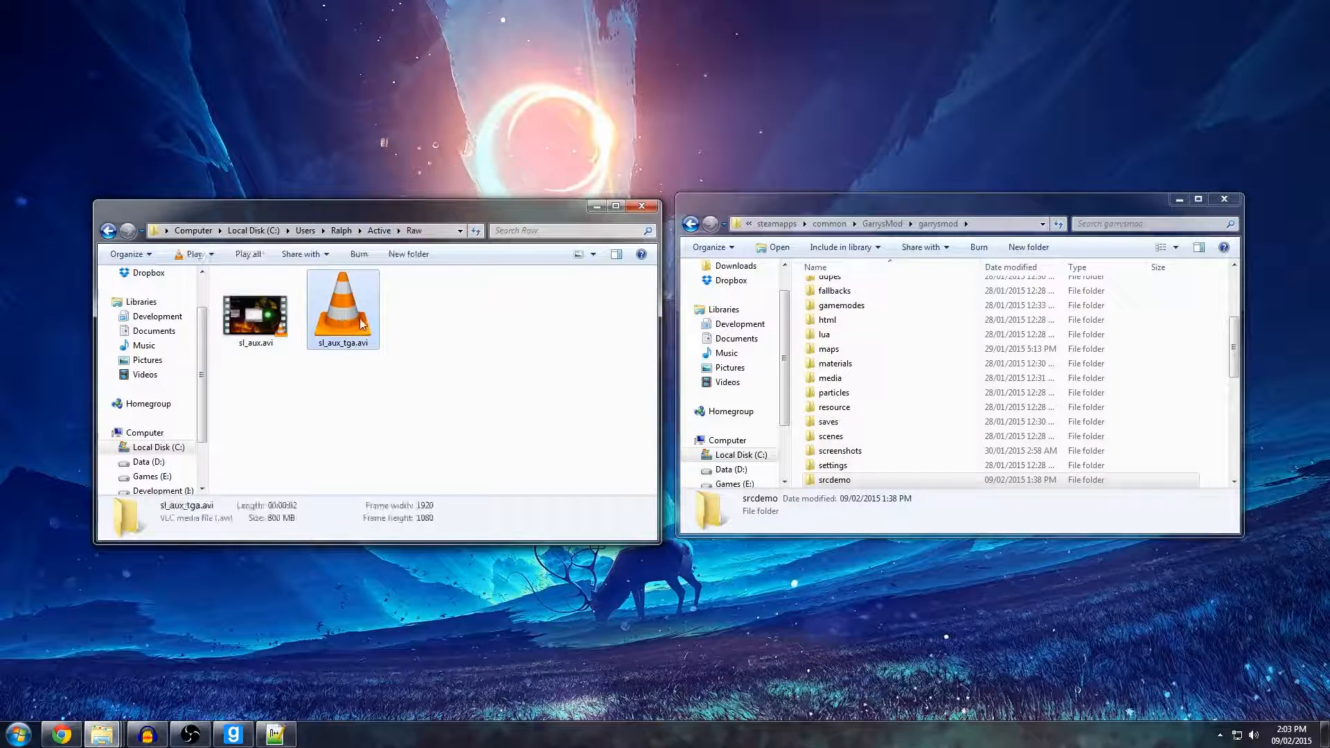
click(286, 328)
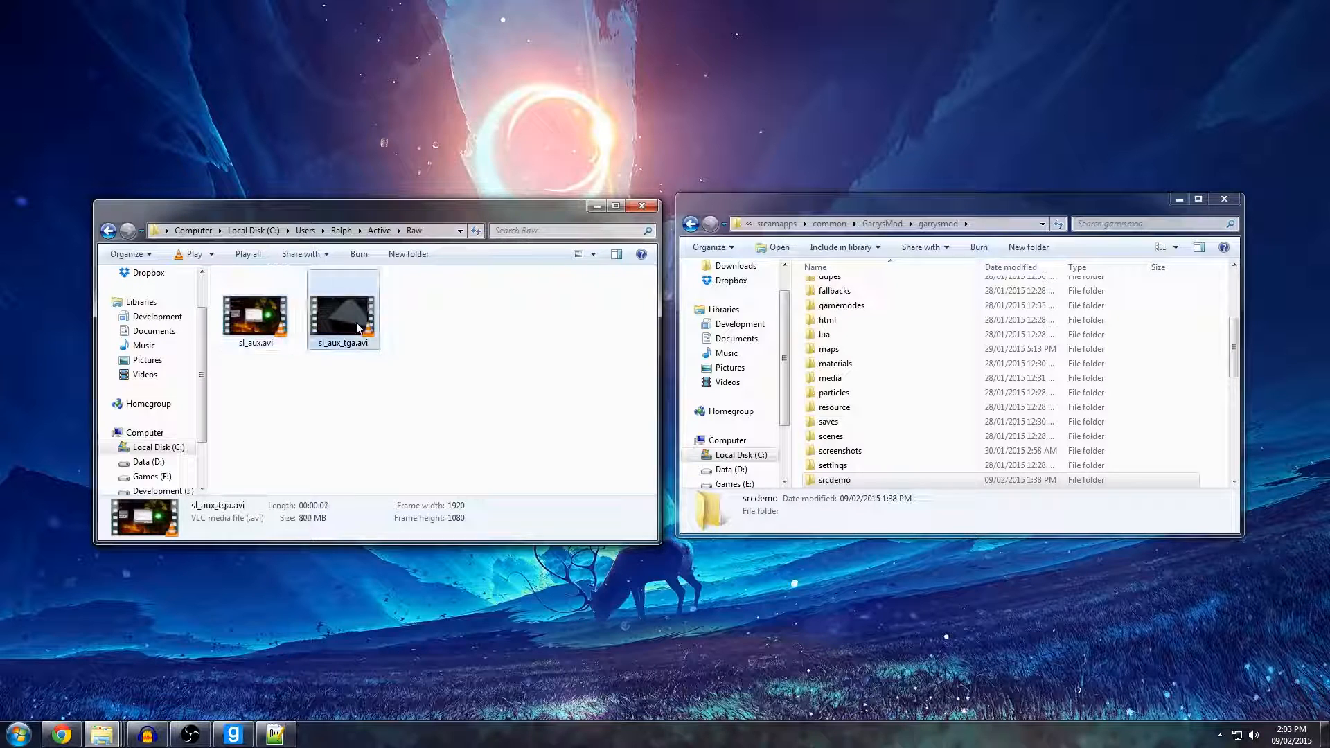
click(418, 339)
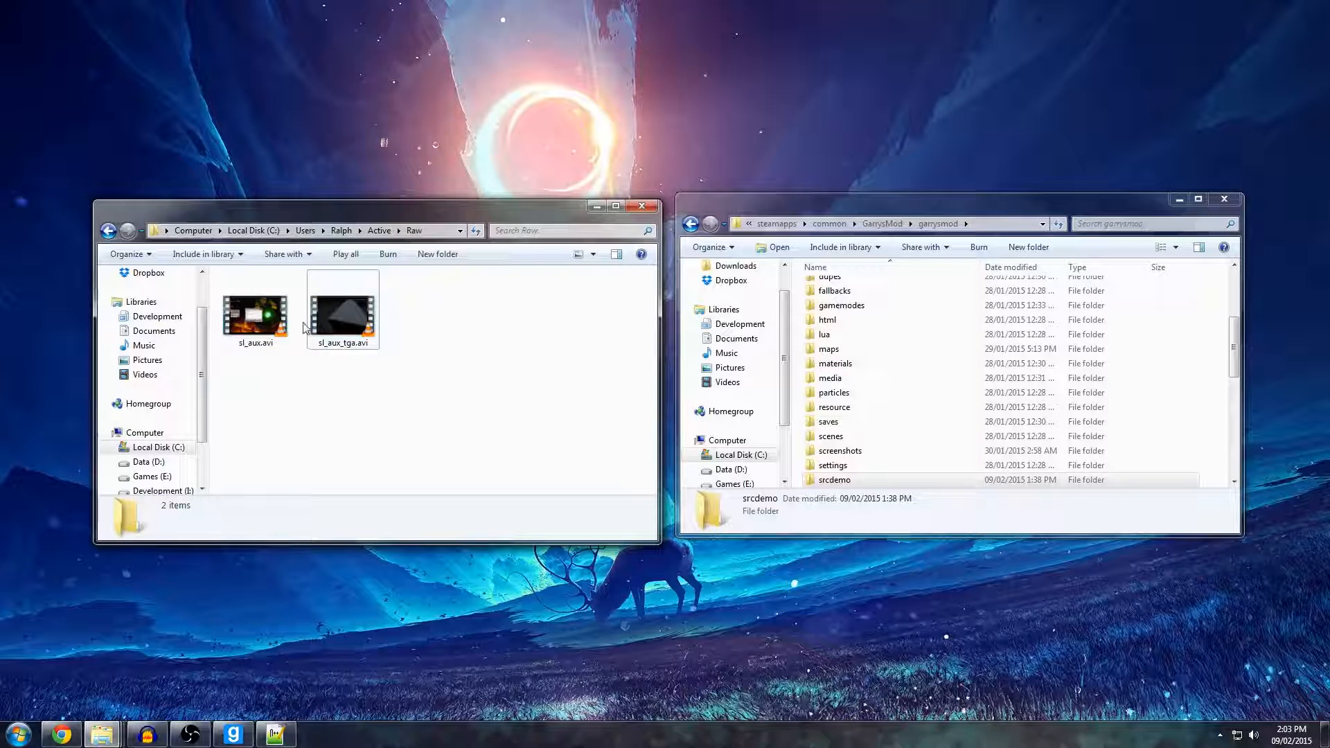
Open the Computer window, check the free space on the Games (E:) and Data (D:) drives, and close it.
click(18, 733)
click(229, 520)
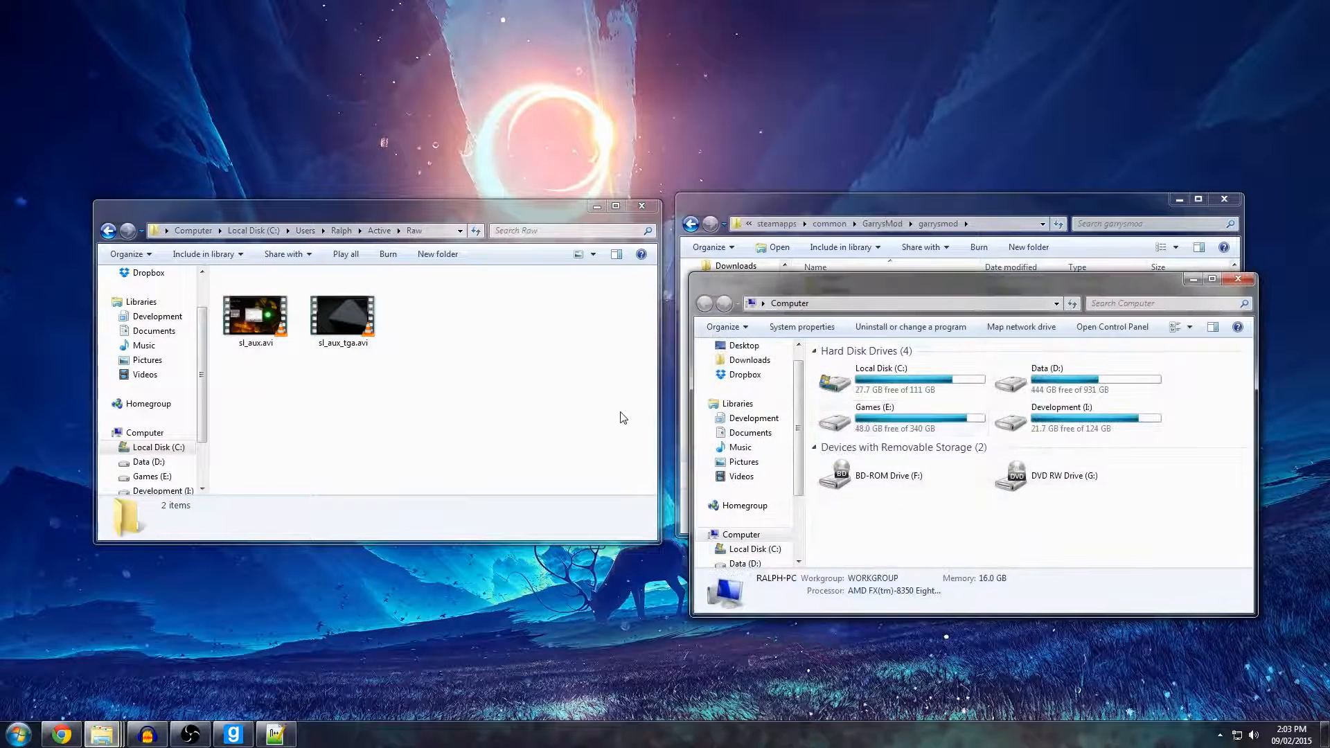
click(889, 430)
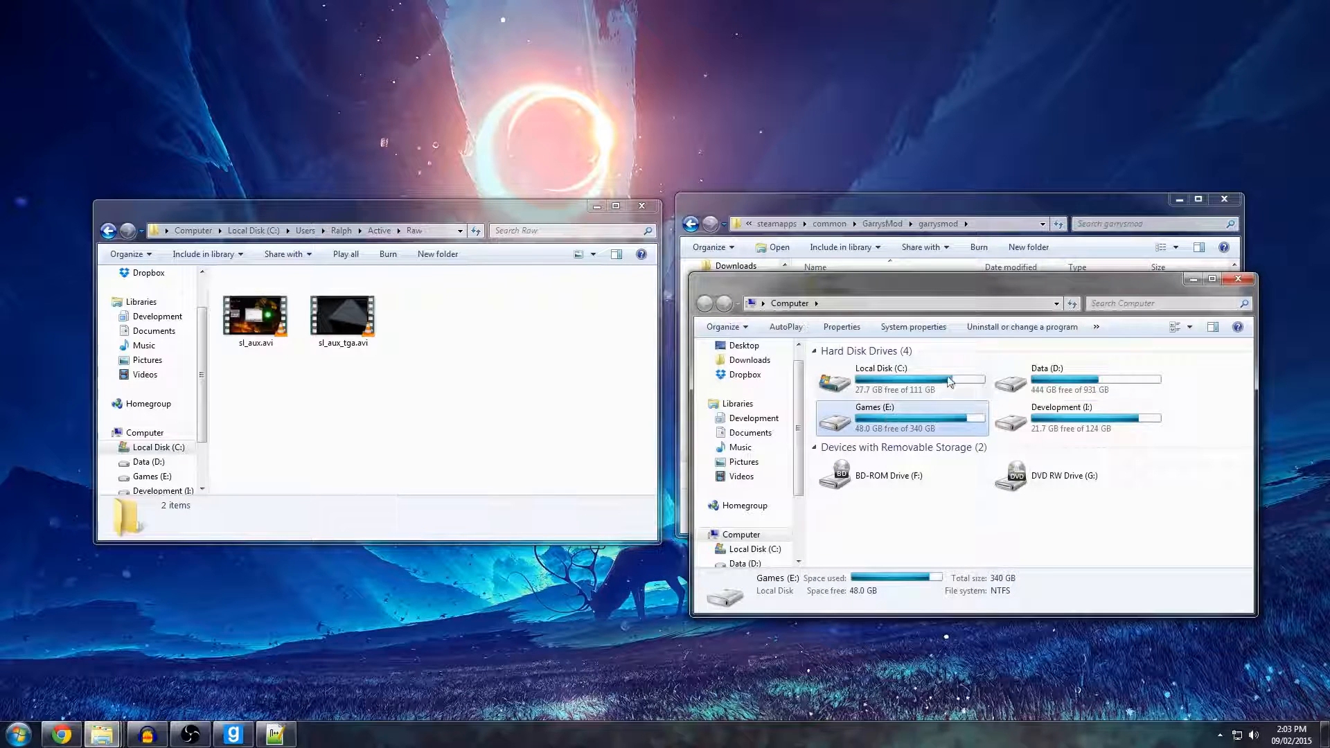
click(1107, 382)
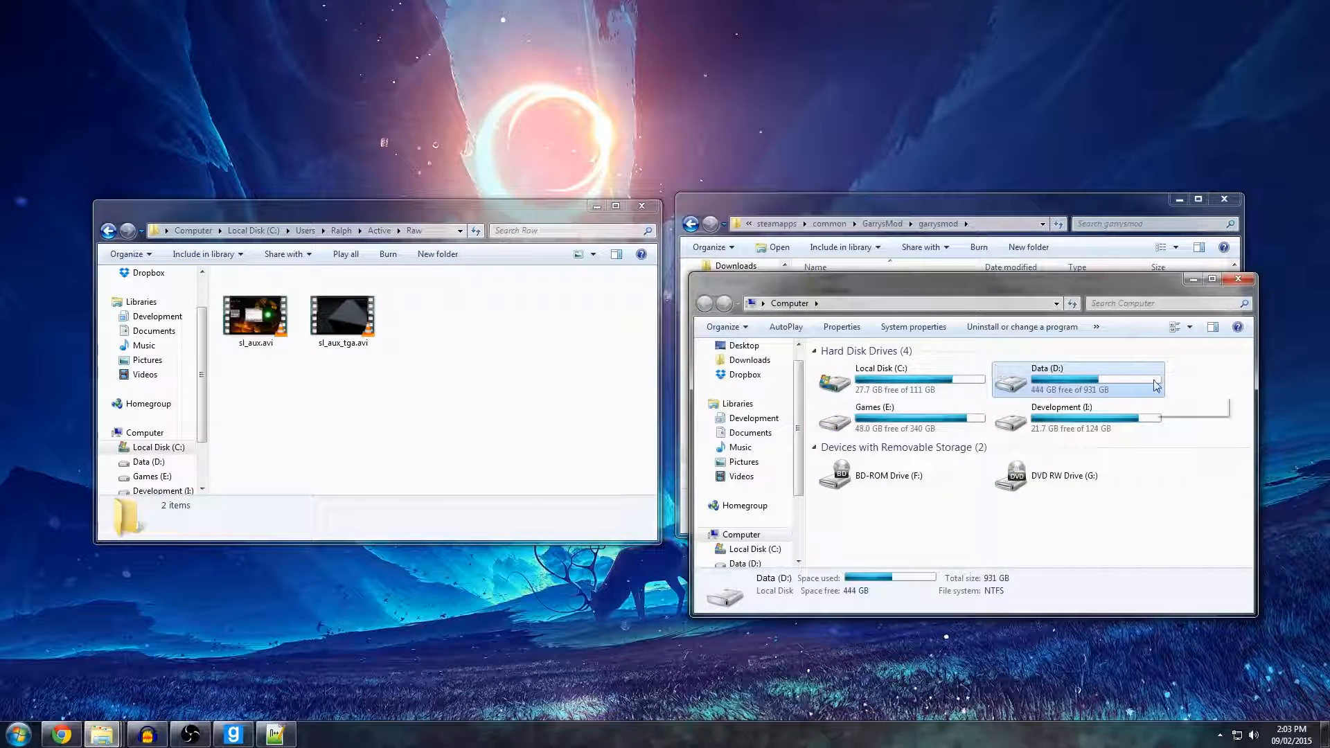
click(1240, 280)
drag(536, 366, 505, 397)
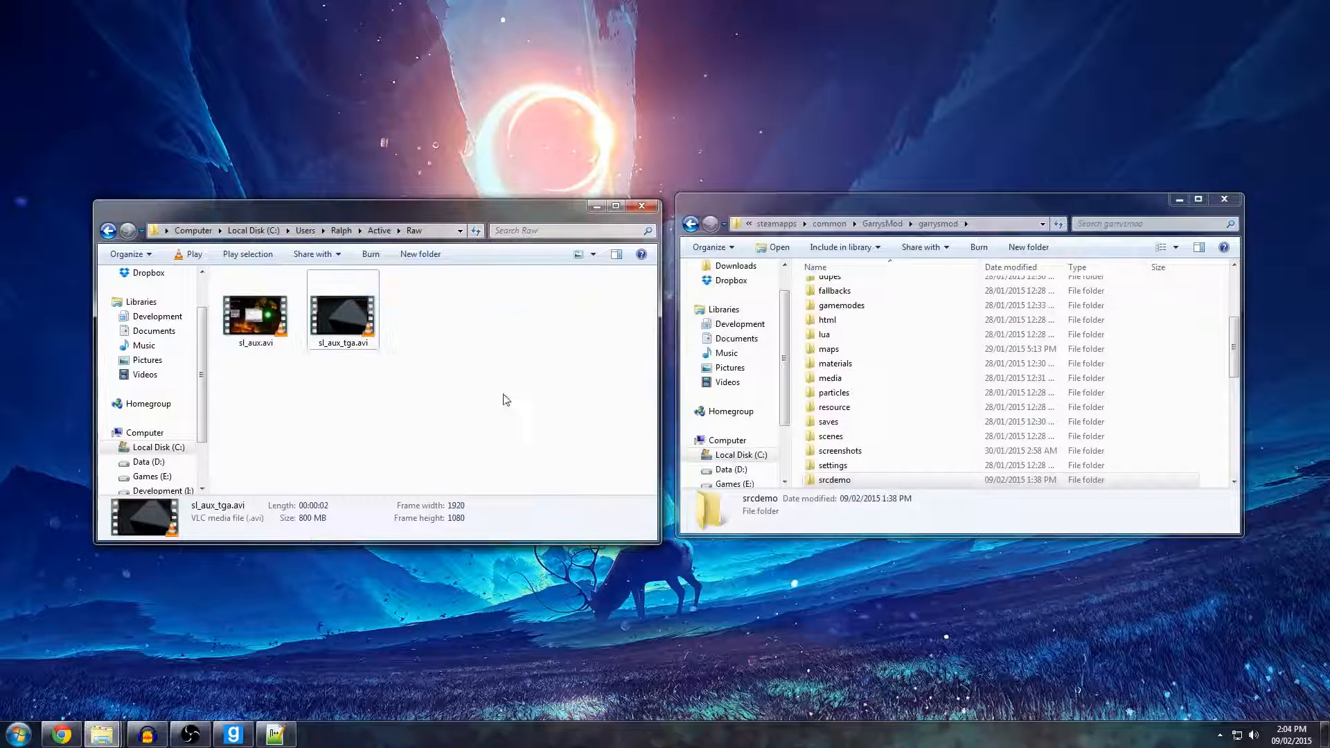
click(351, 331)
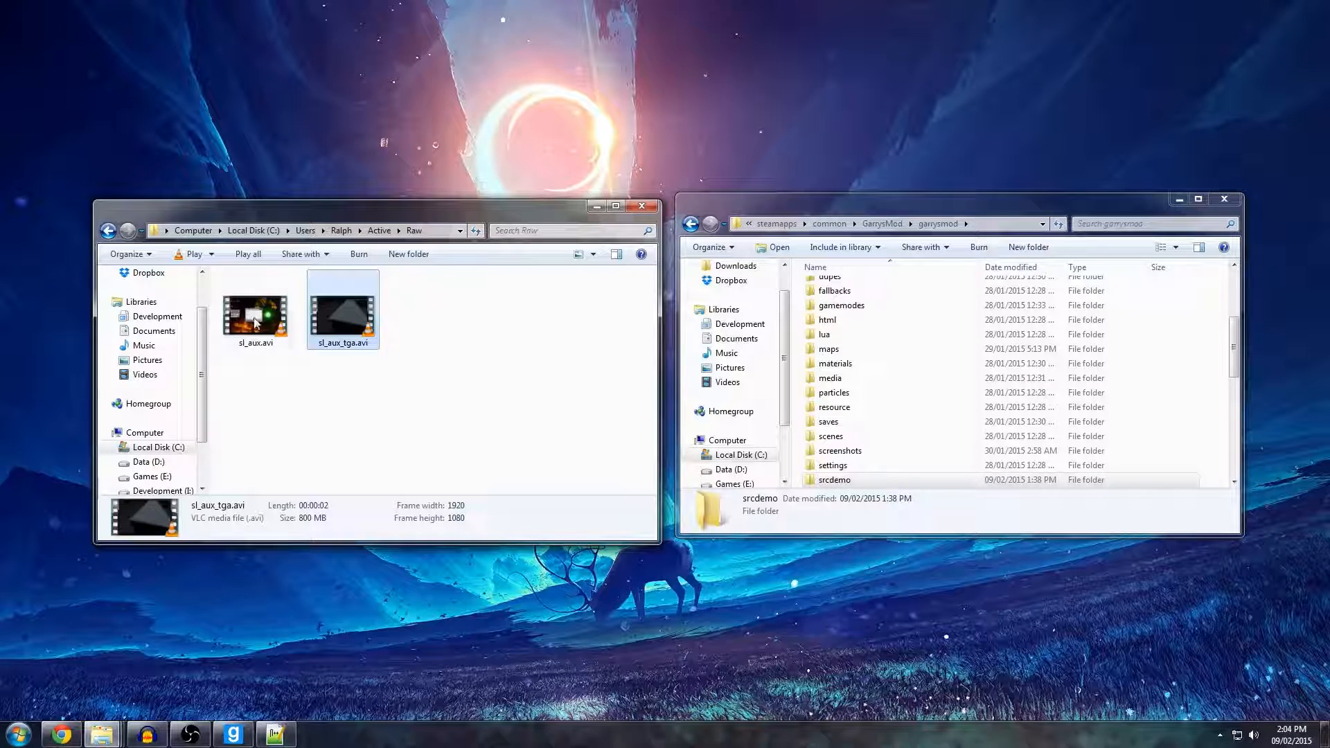
click(303, 330)
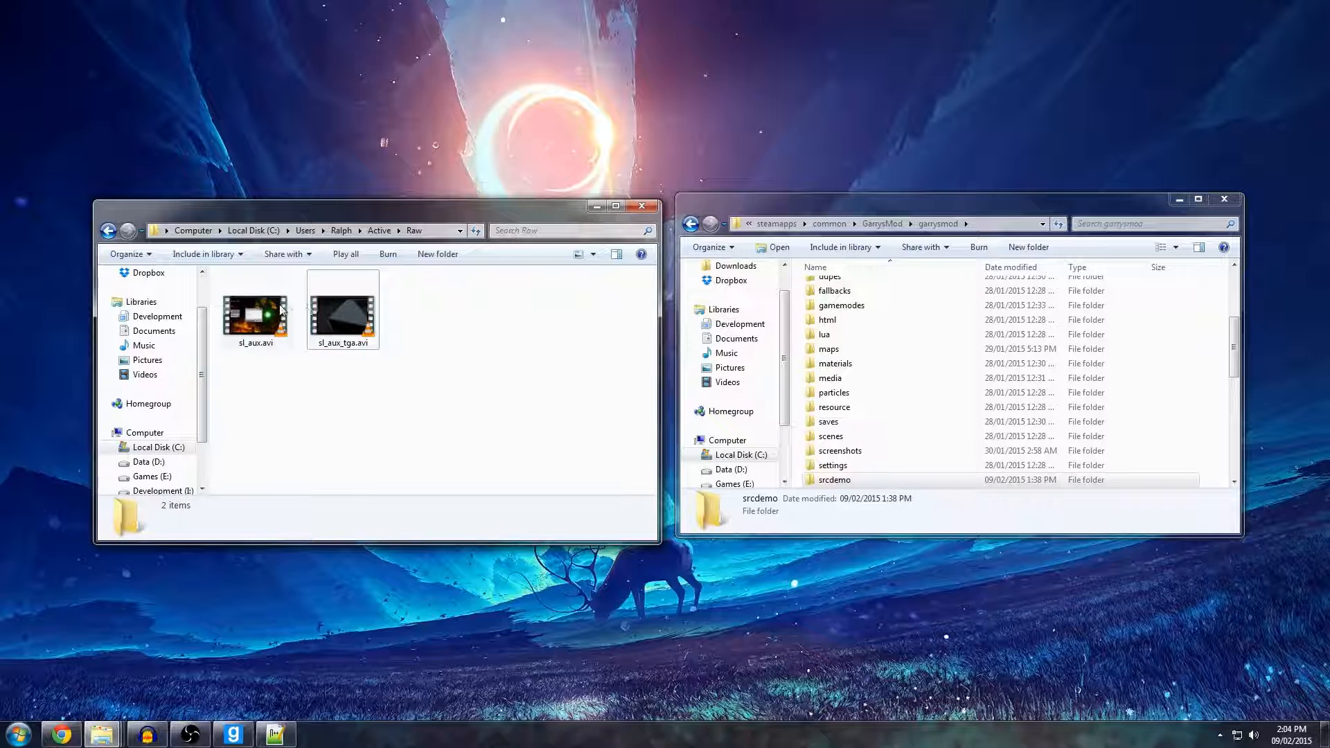
mouse_move(455, 312)
mouse_down()
mouse_move(167, 305)
mouse_move(460, 311)
mouse_up()
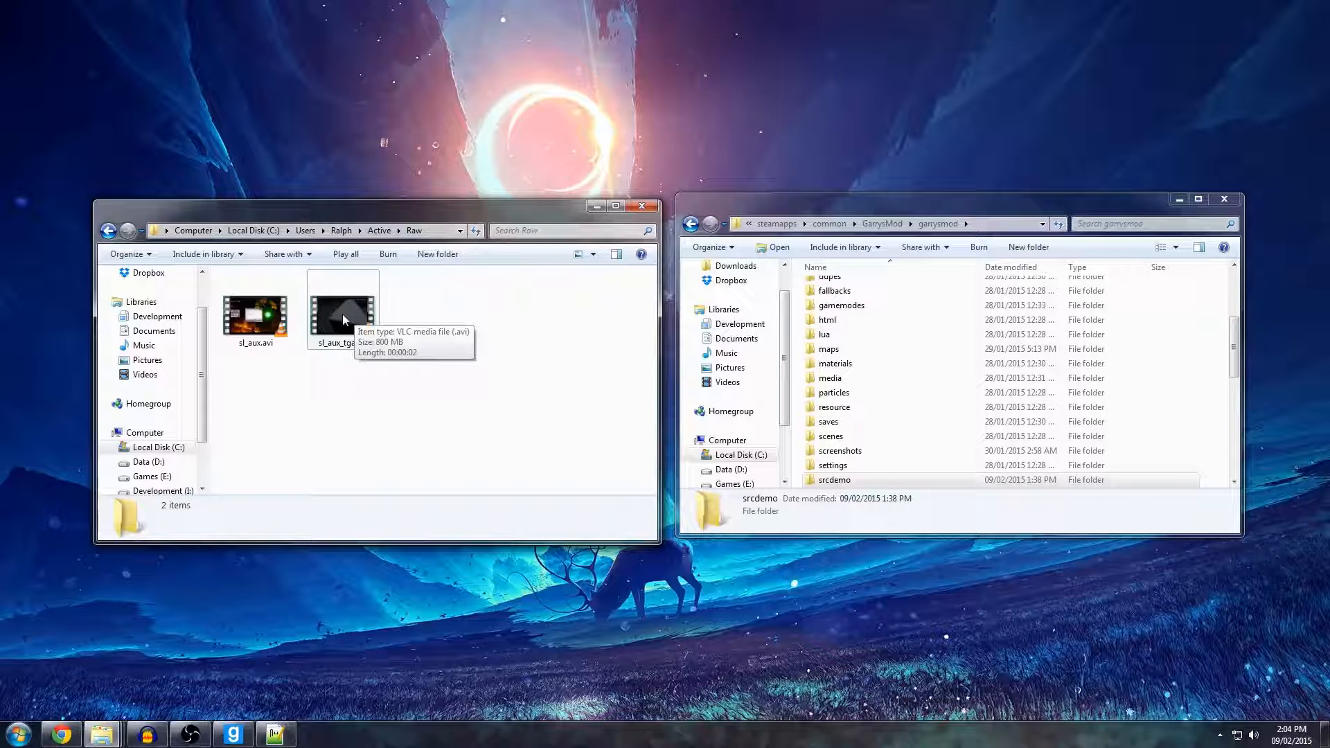
Go back to the Active folder, reopen Raw and review the file details of sl_aux_tga.avi.
click(378, 232)
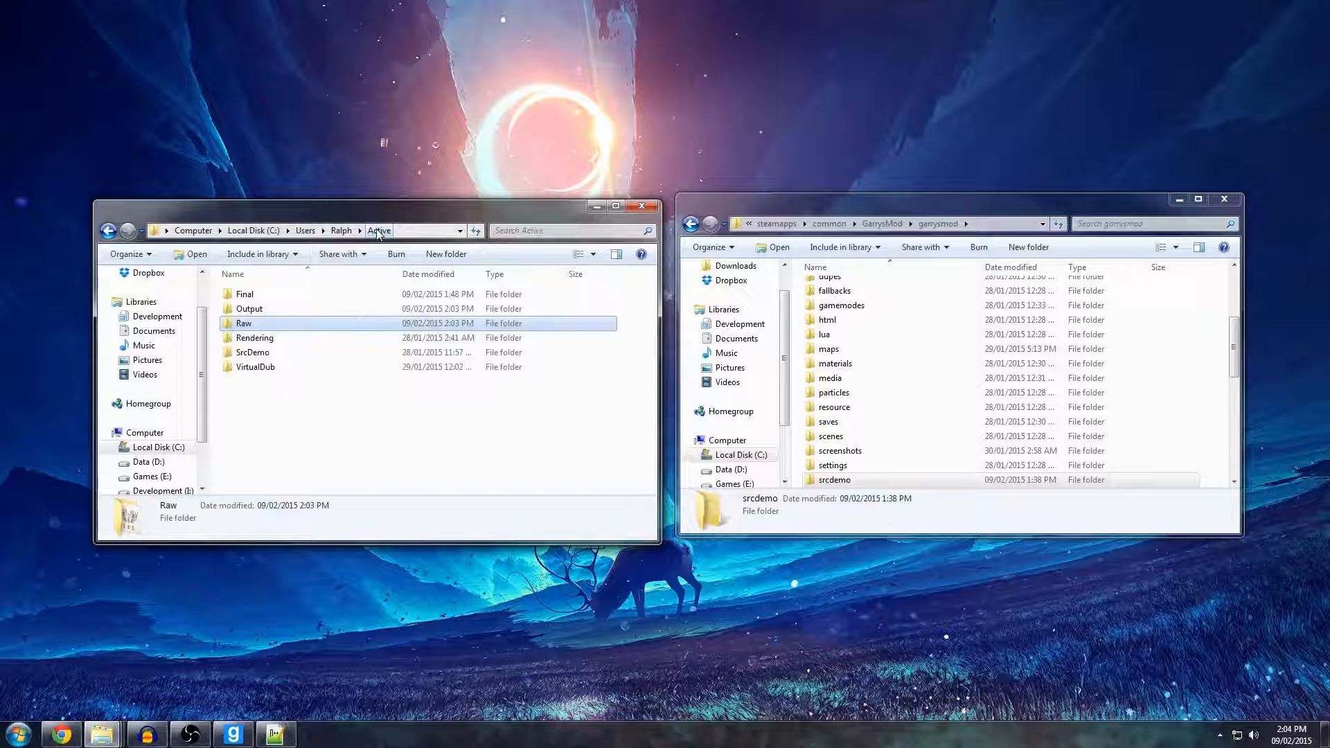
double_click(245, 324)
click(353, 303)
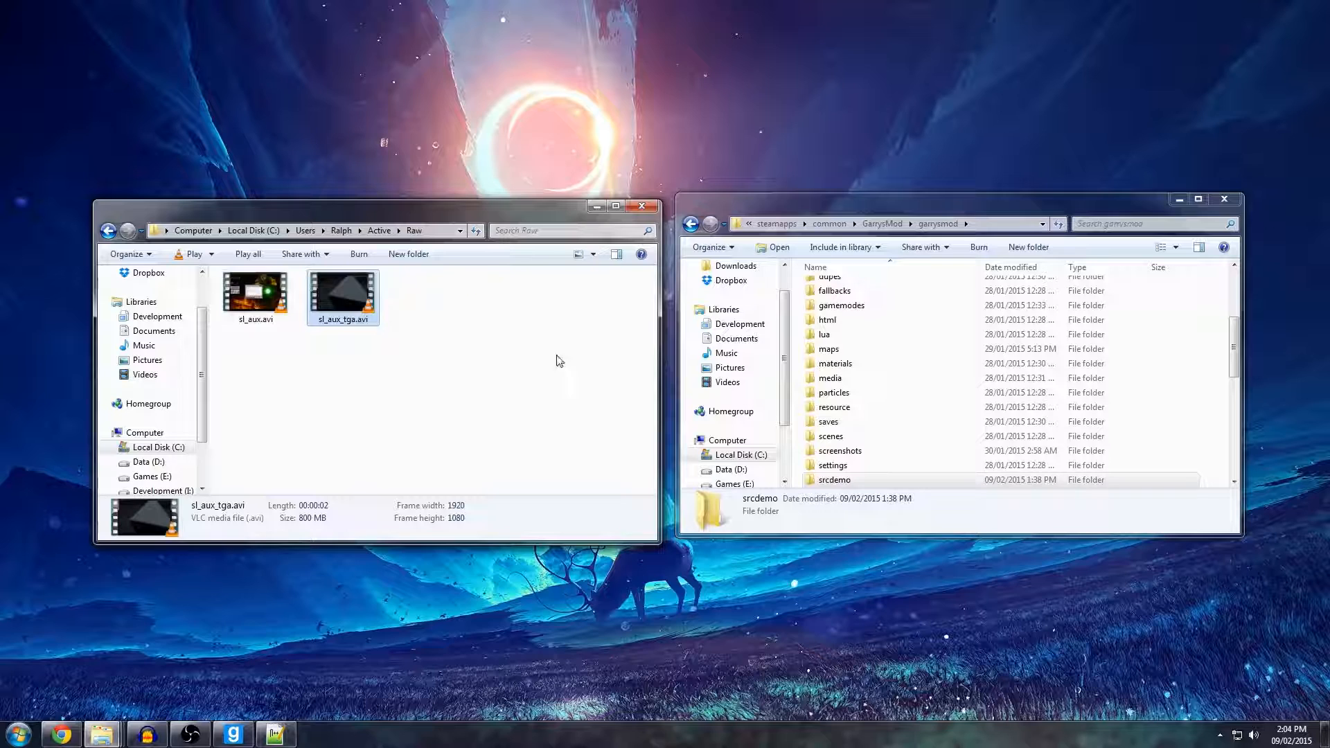
click(465, 324)
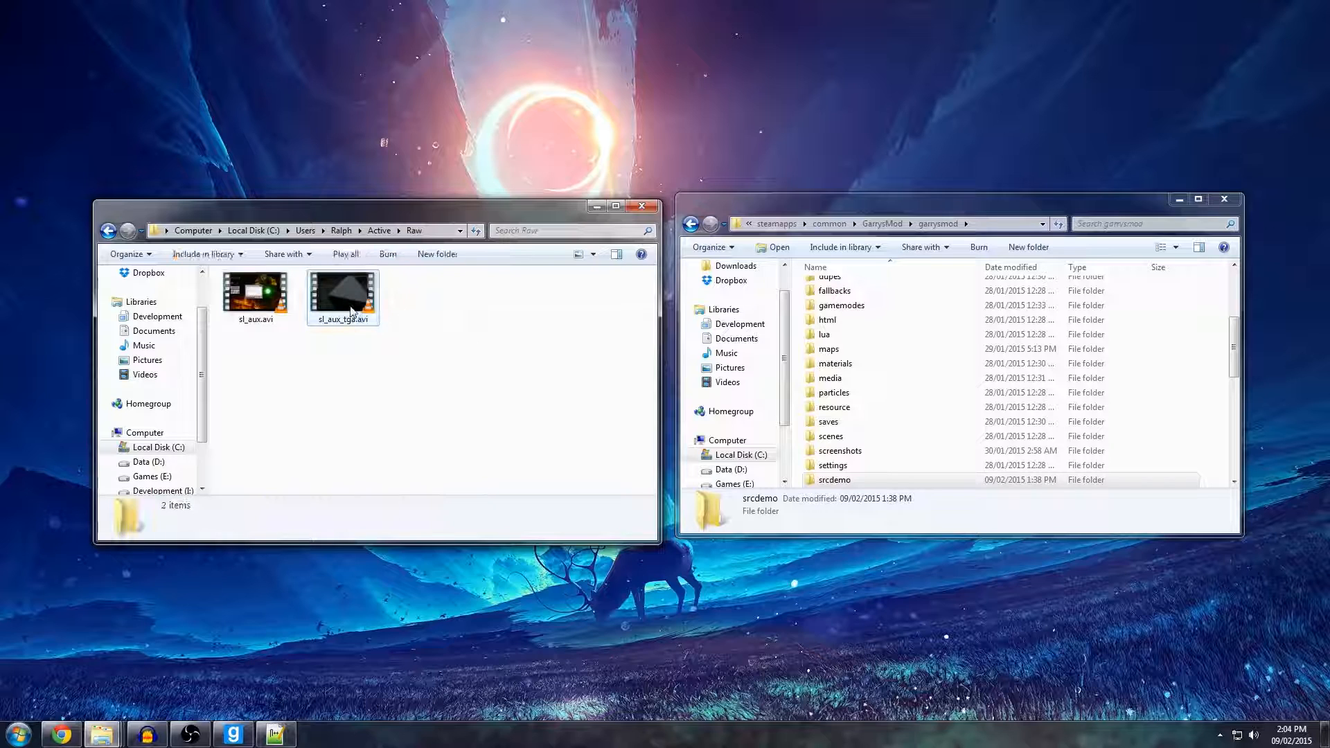